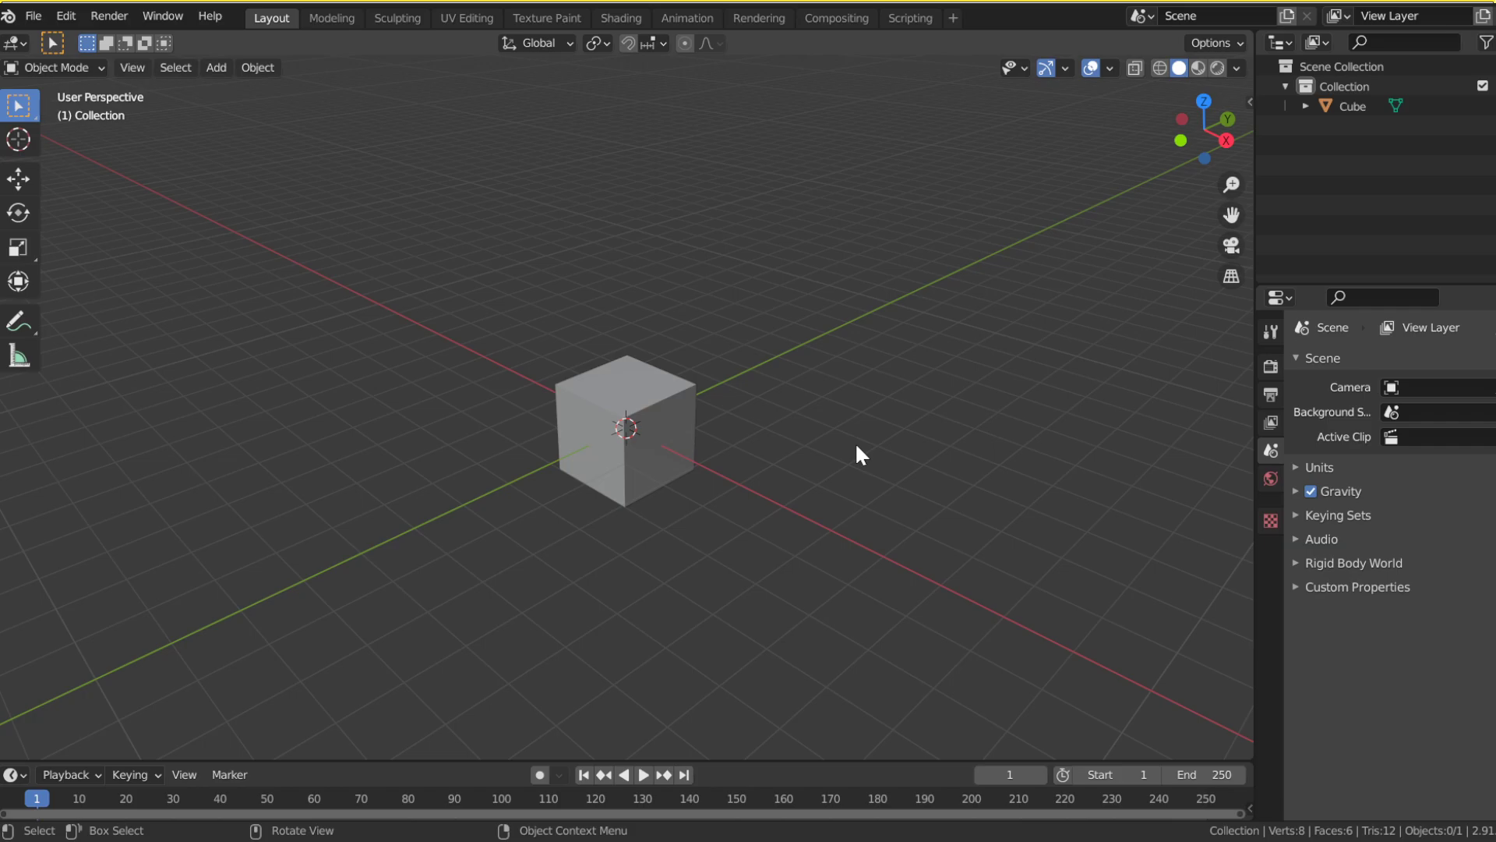
Step: Scale the cube up uniformly to about 2.154
left_click(674, 432)
key("s")
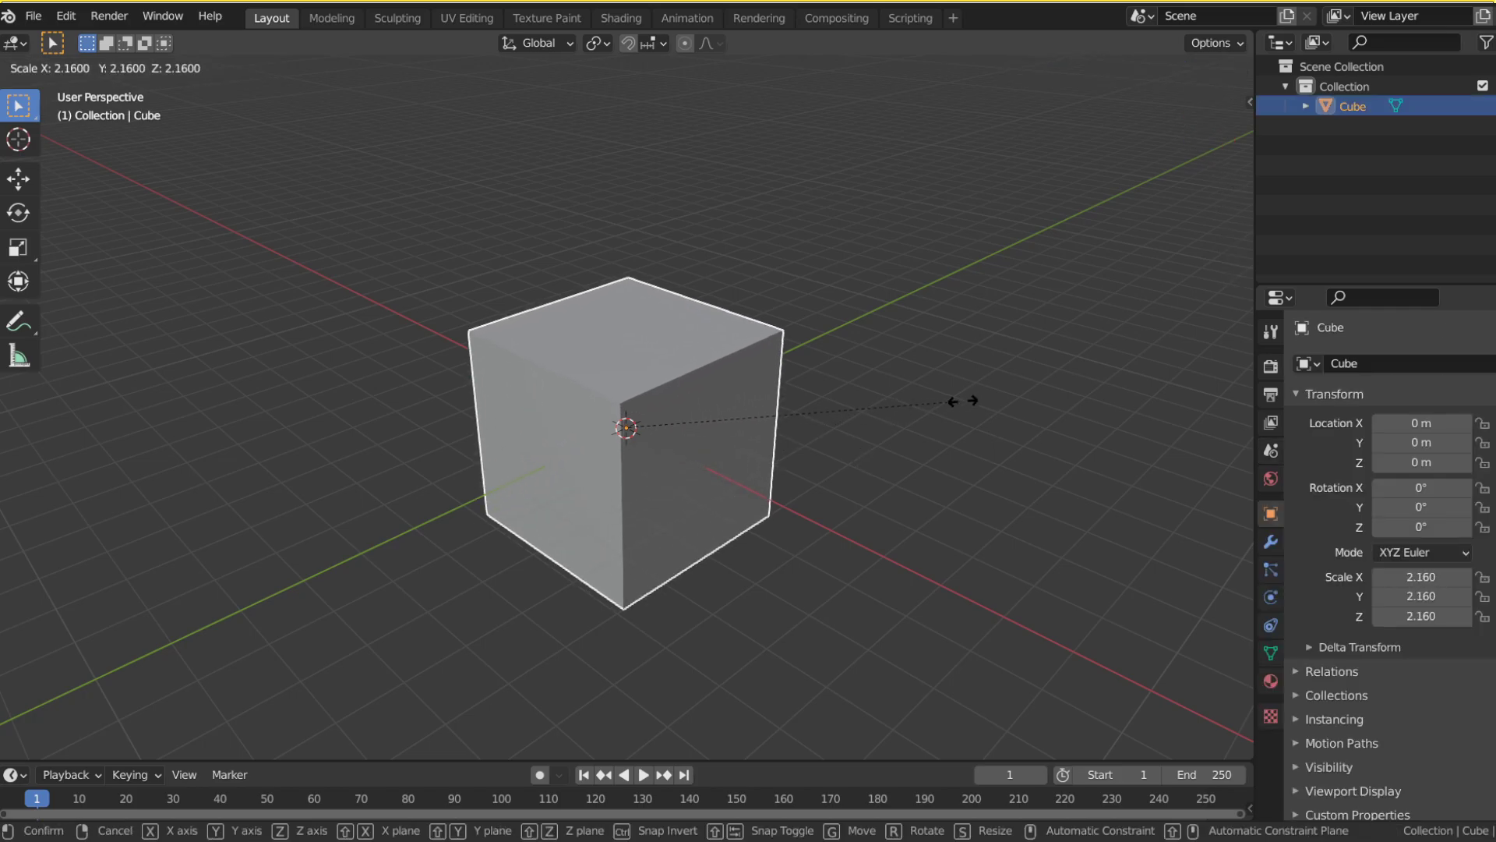
left_click(956, 401)
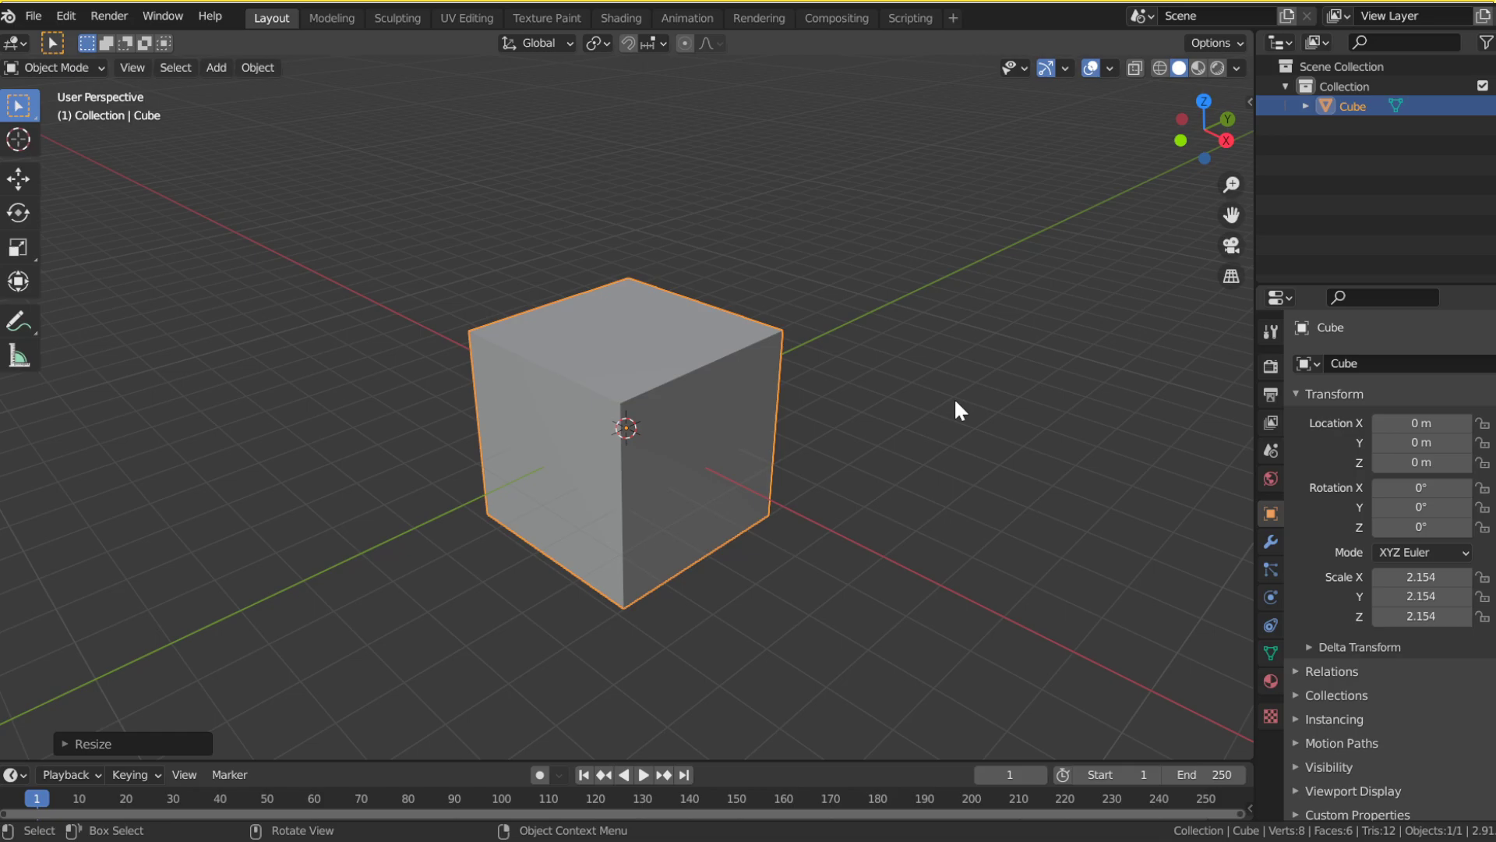
left_click_drag(1204, 129, 1153, 121)
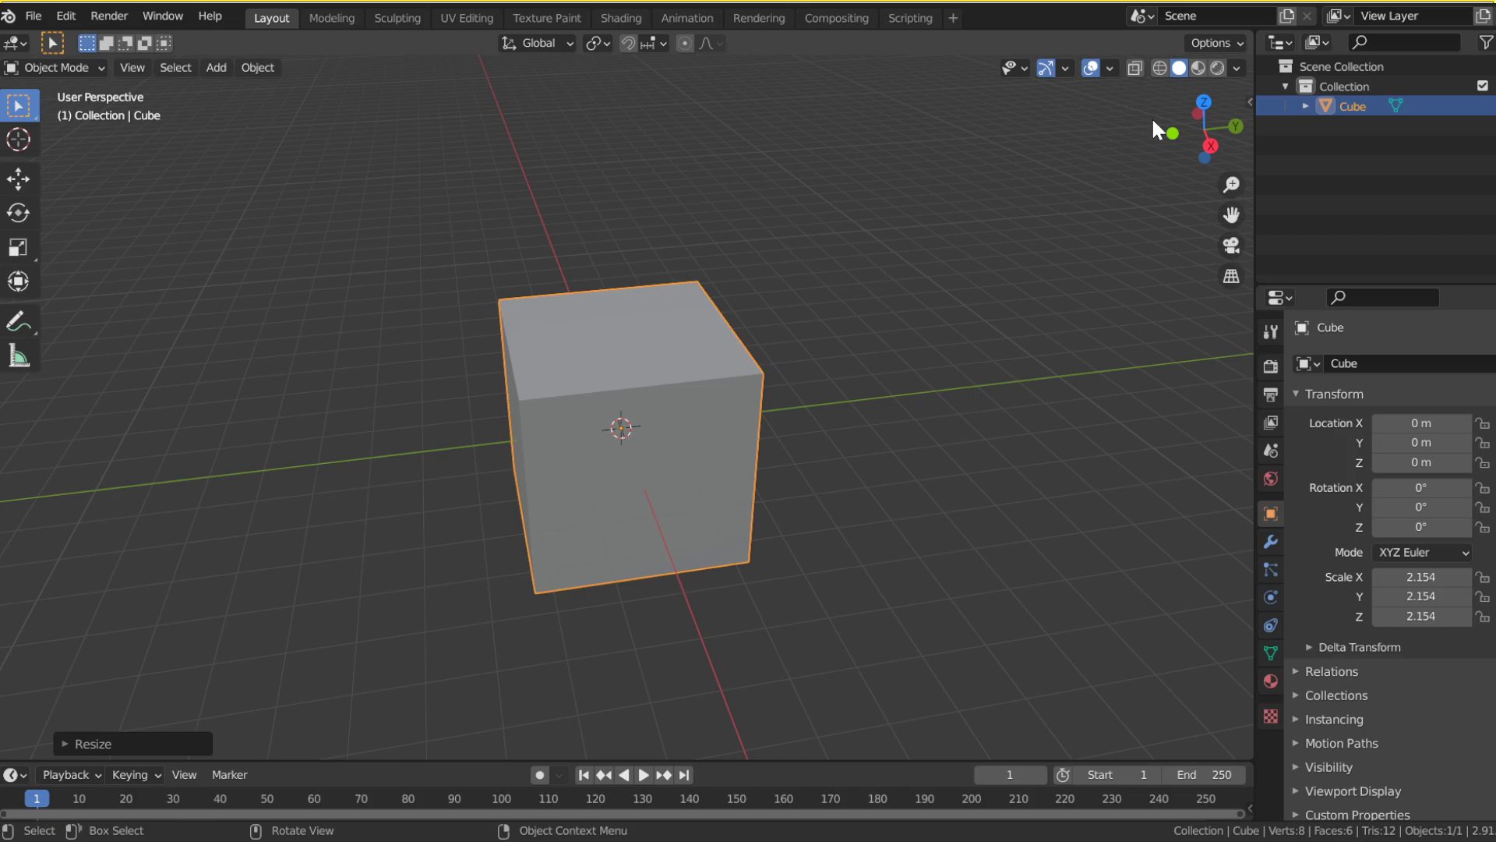
left_click_drag(1176, 123, 1285, 116)
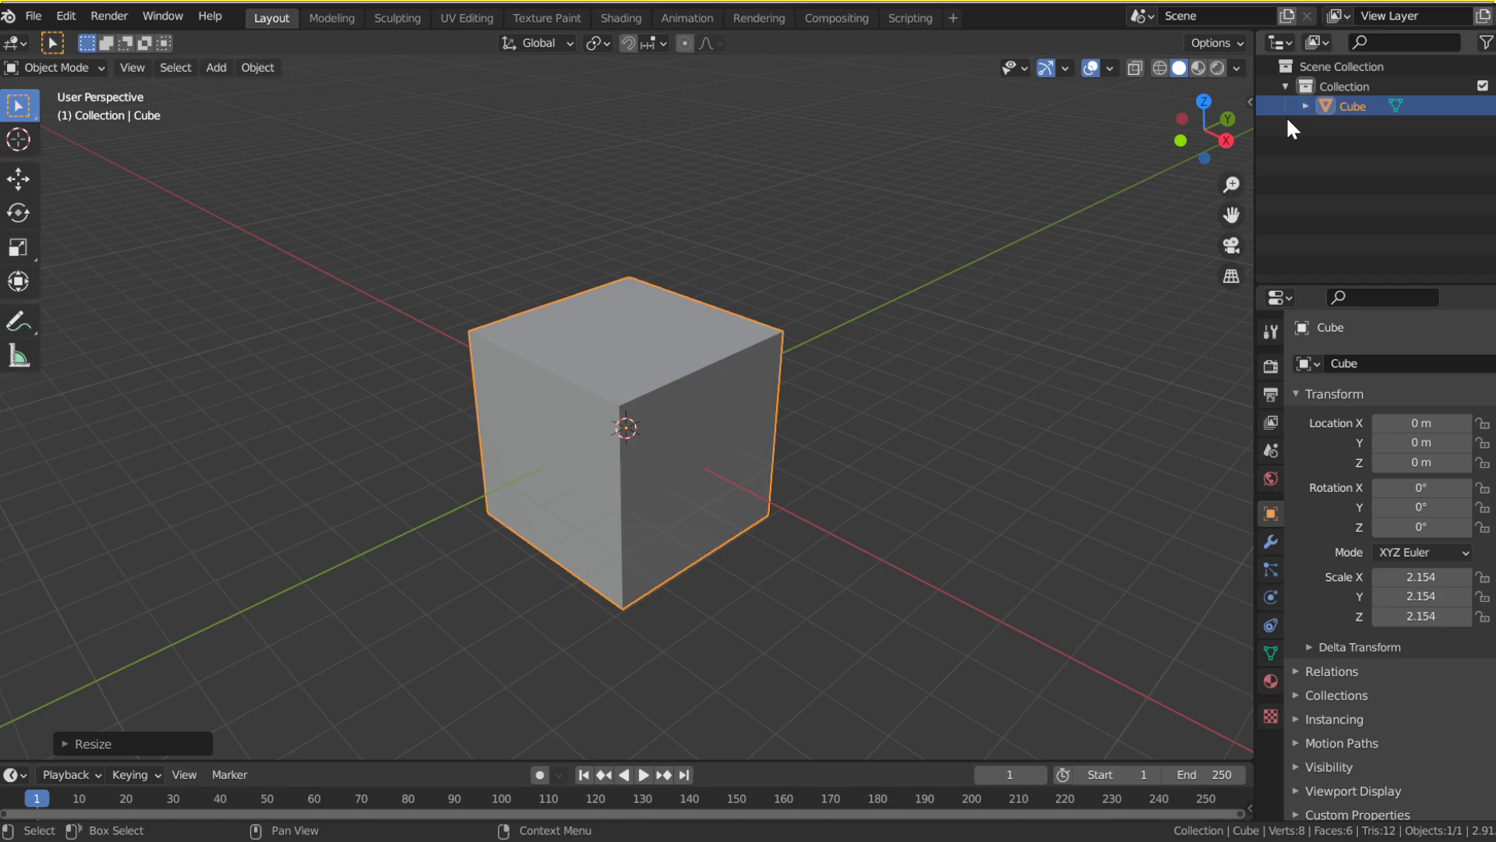
left_click_drag(1184, 144, 1055, 118)
left_click_drag(1200, 129, 1330, 115)
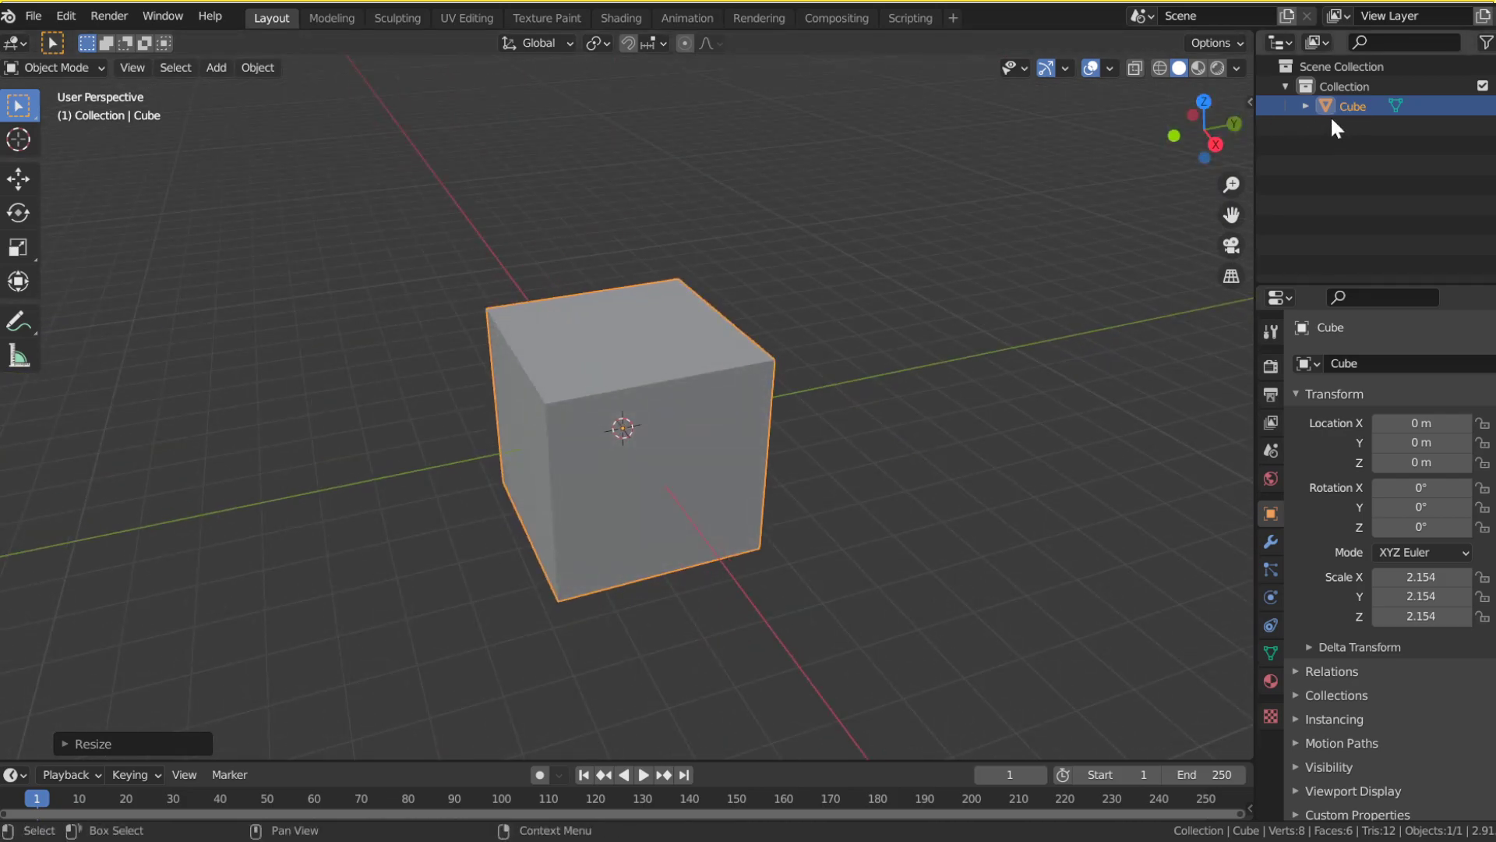
mouse_move(1200, 125)
left_mouse_down()
mouse_move(1169, 129)
mouse_move(1192, 117)
left_mouse_up()
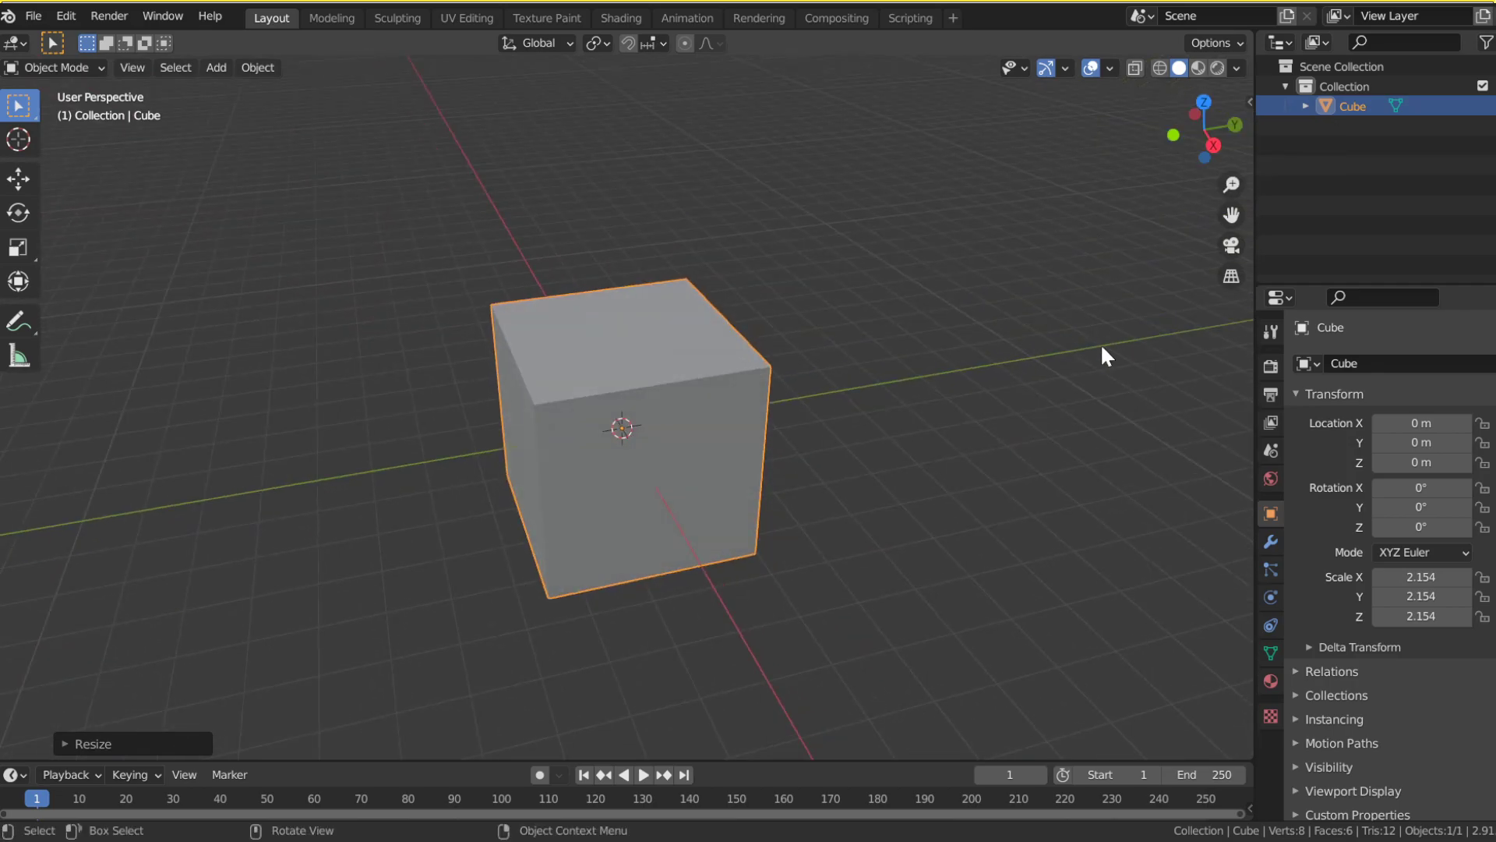
key("Tab")
left_click_drag(1209, 140, 1247, 152)
key("Tab")
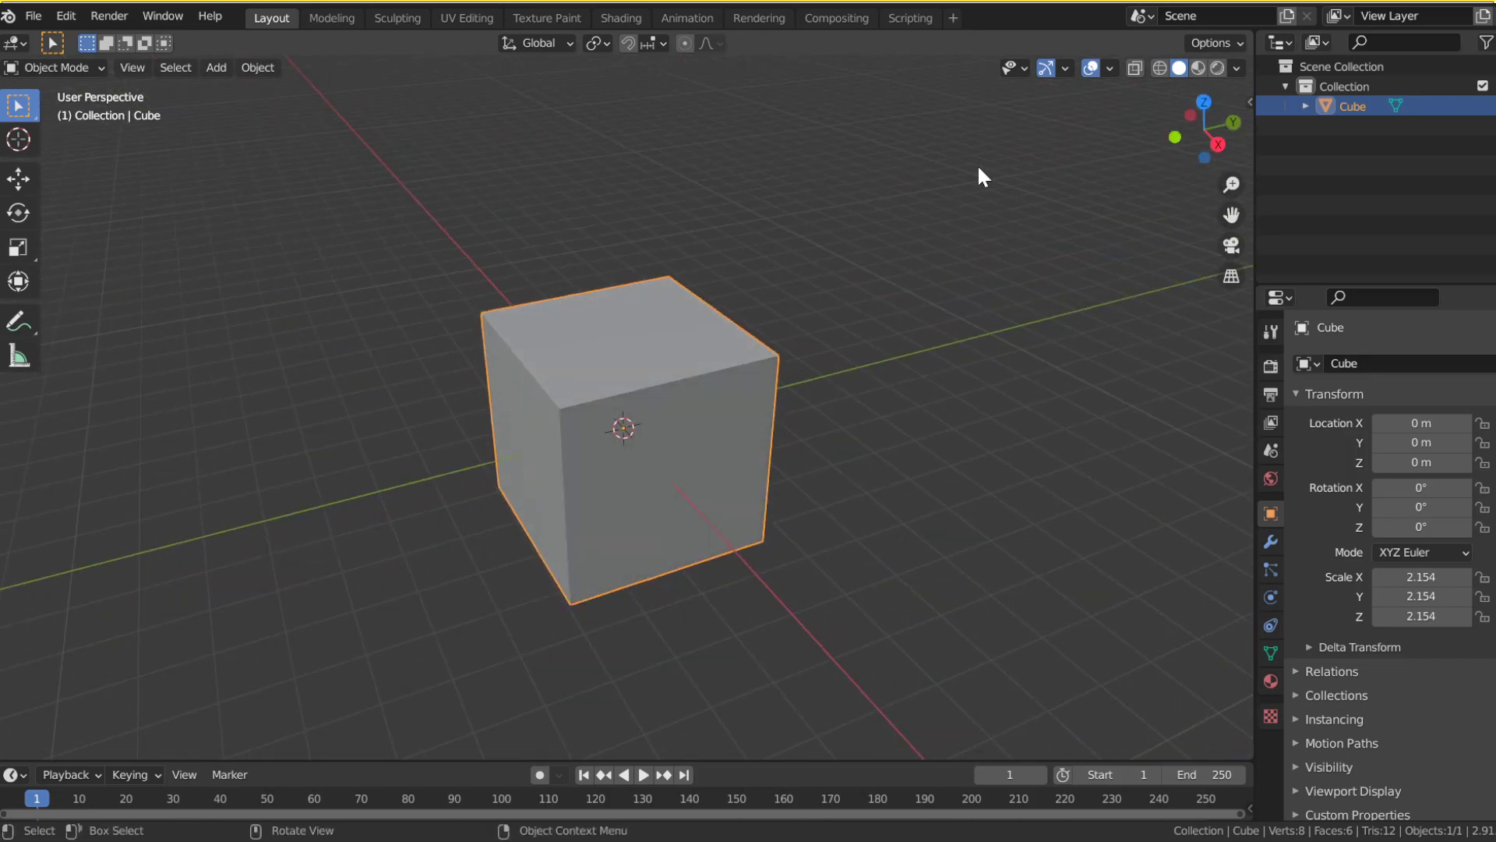
left_click_drag(1204, 127, 1153, 133)
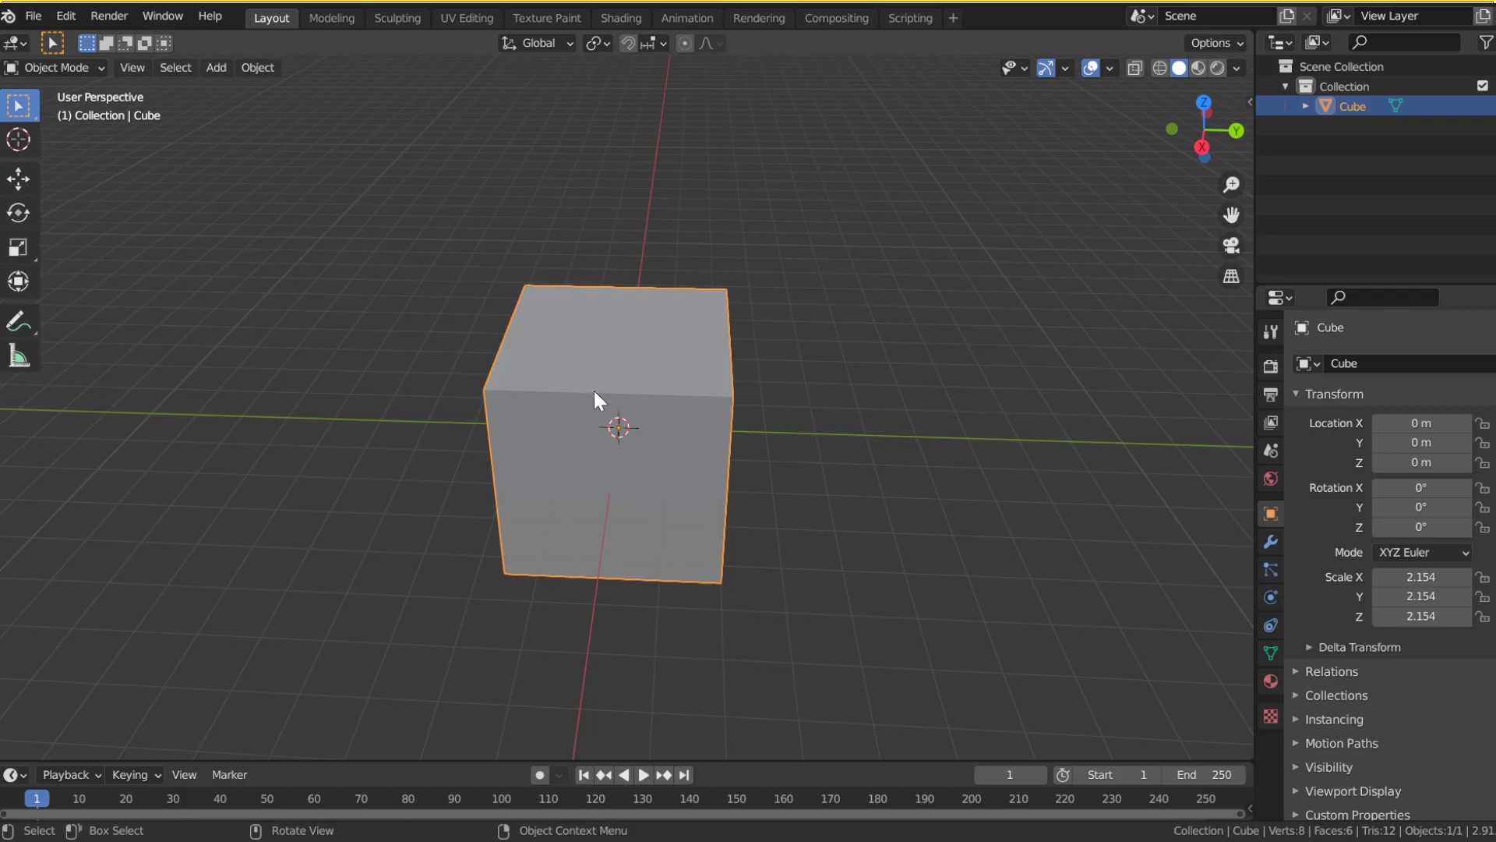
Step: Unwrap the whole cube with Smart UV Project at a 66° angle limit and 0.030 island margin, and return to Object Mode deselected
key("Tab")
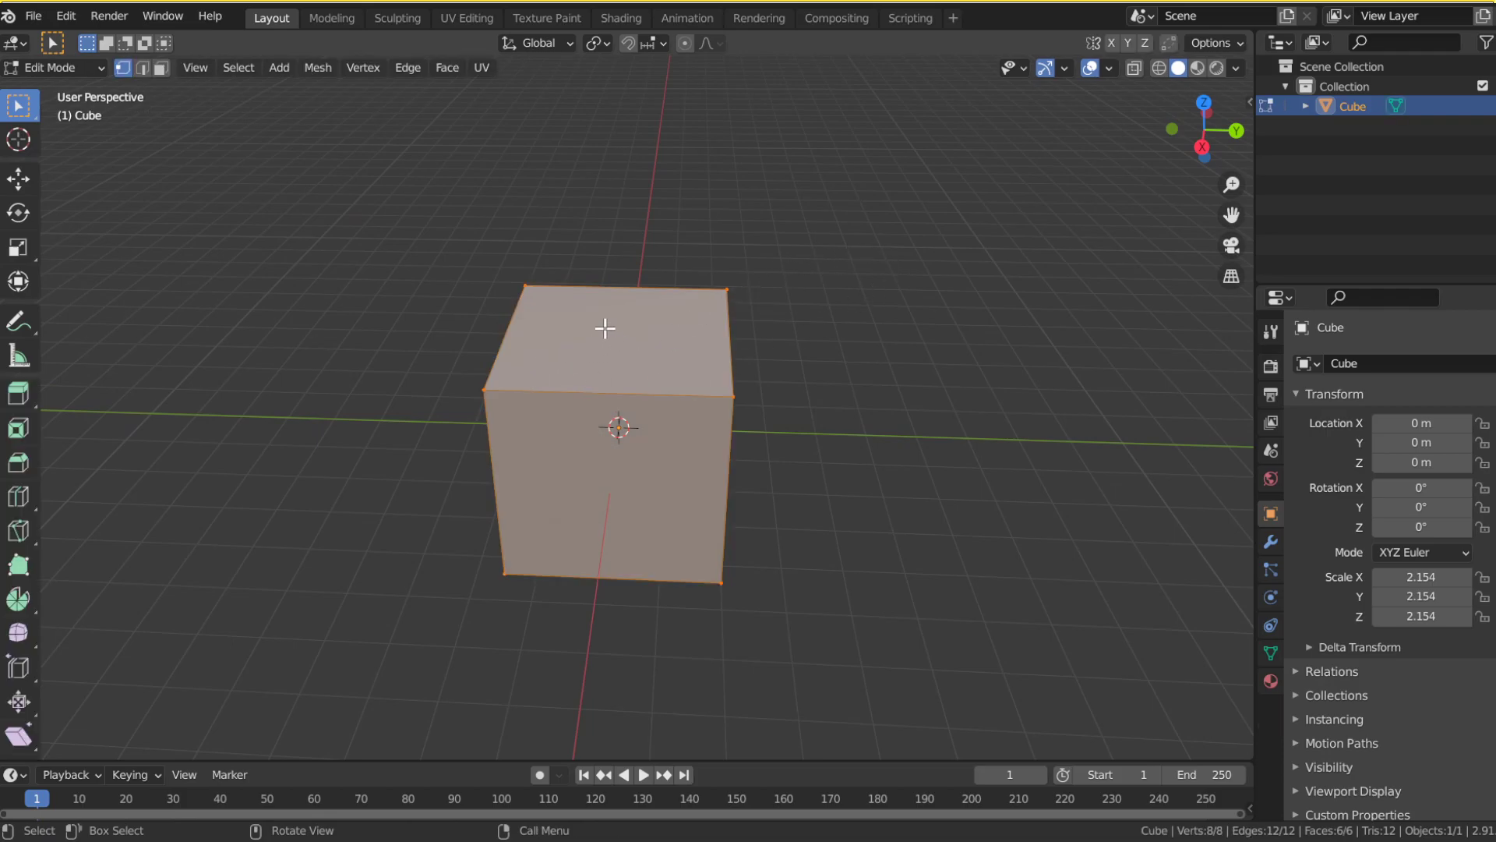
key("alt+a")
key("a")
key("u")
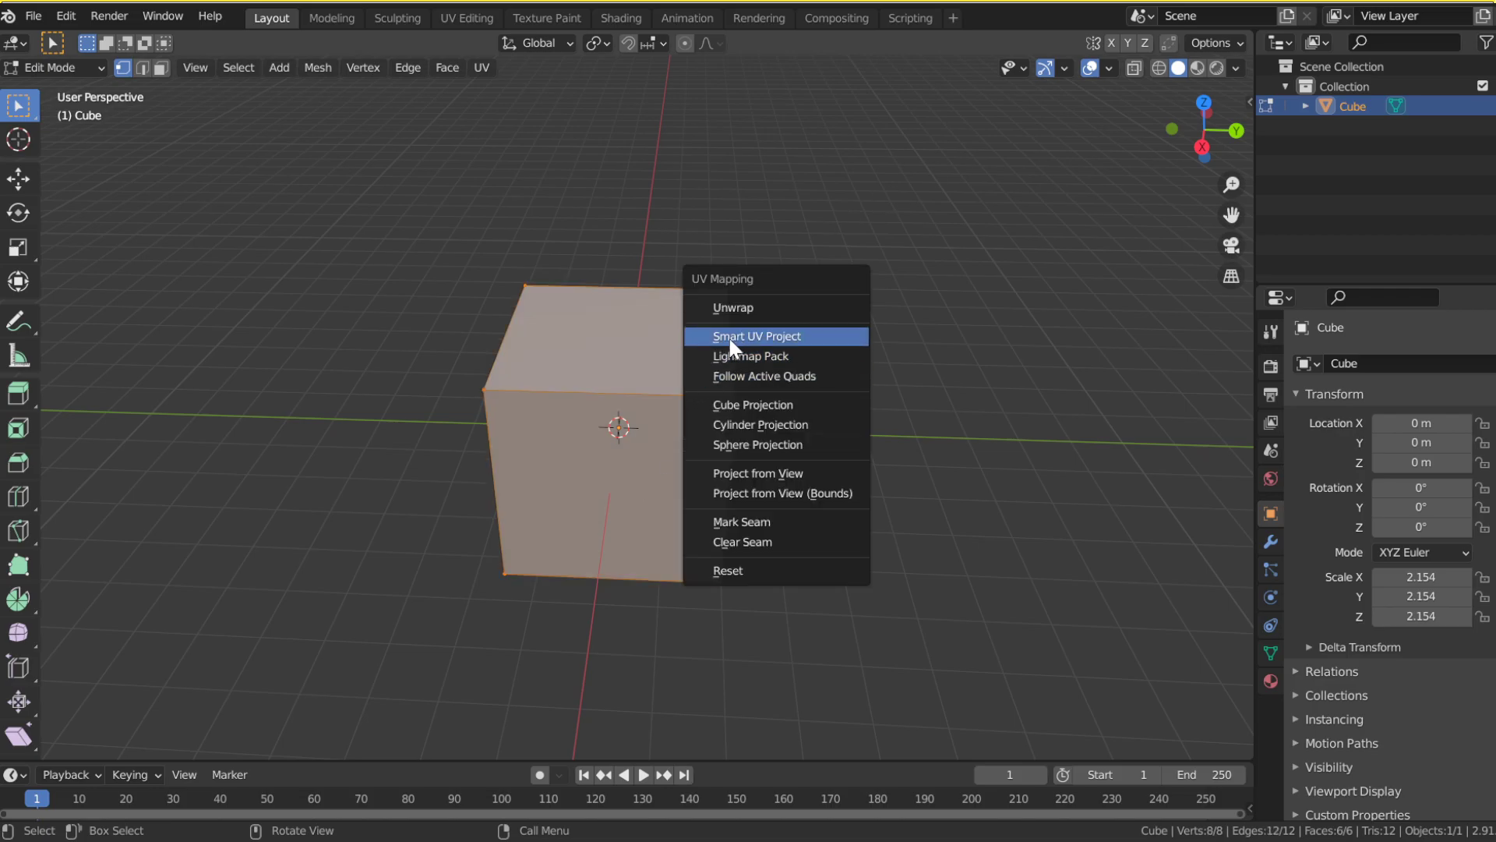
left_click(800, 337)
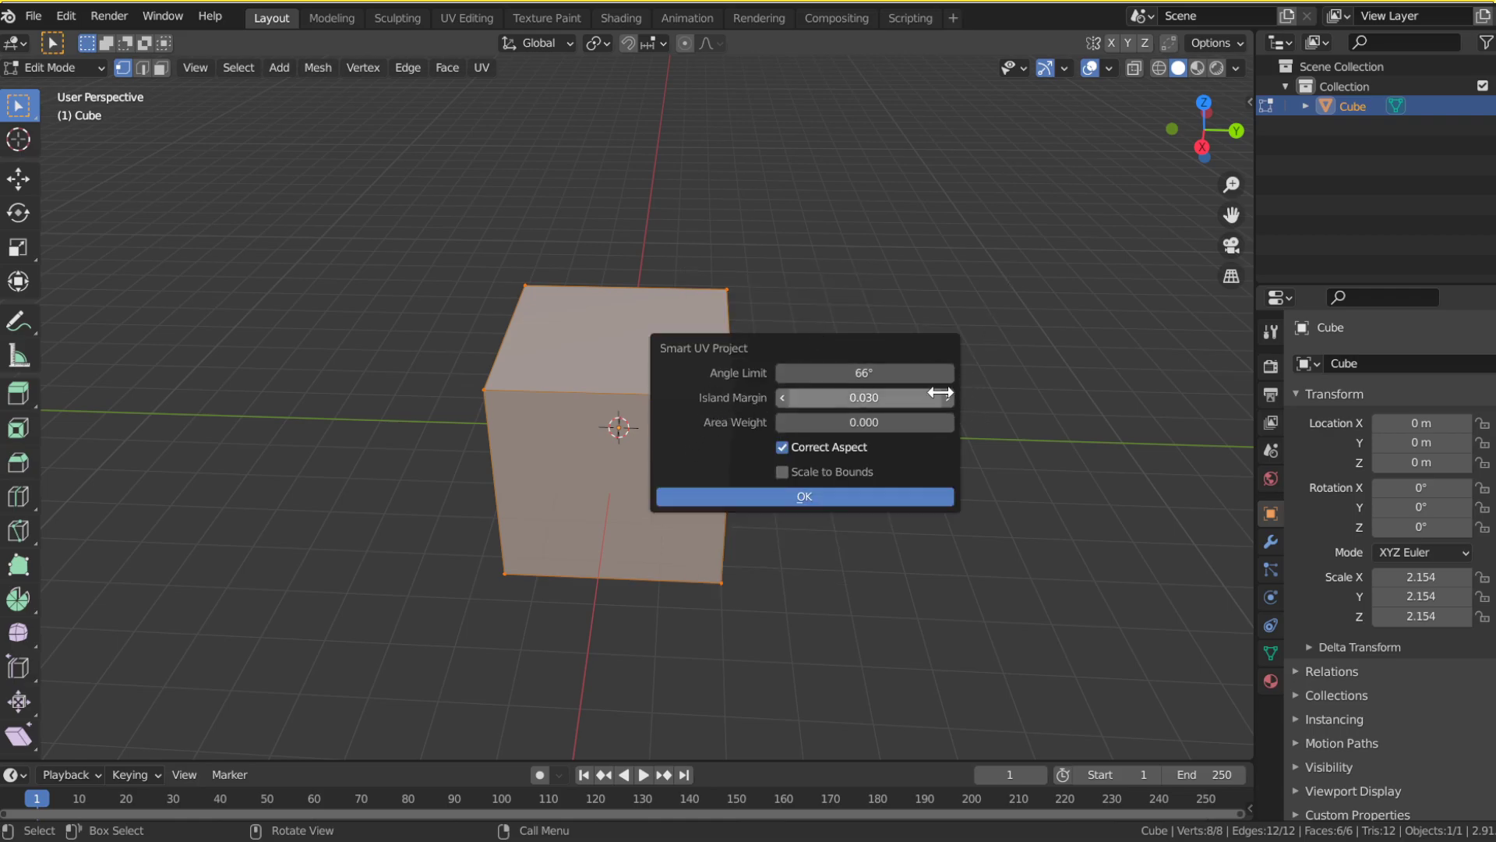
left_click(832, 496)
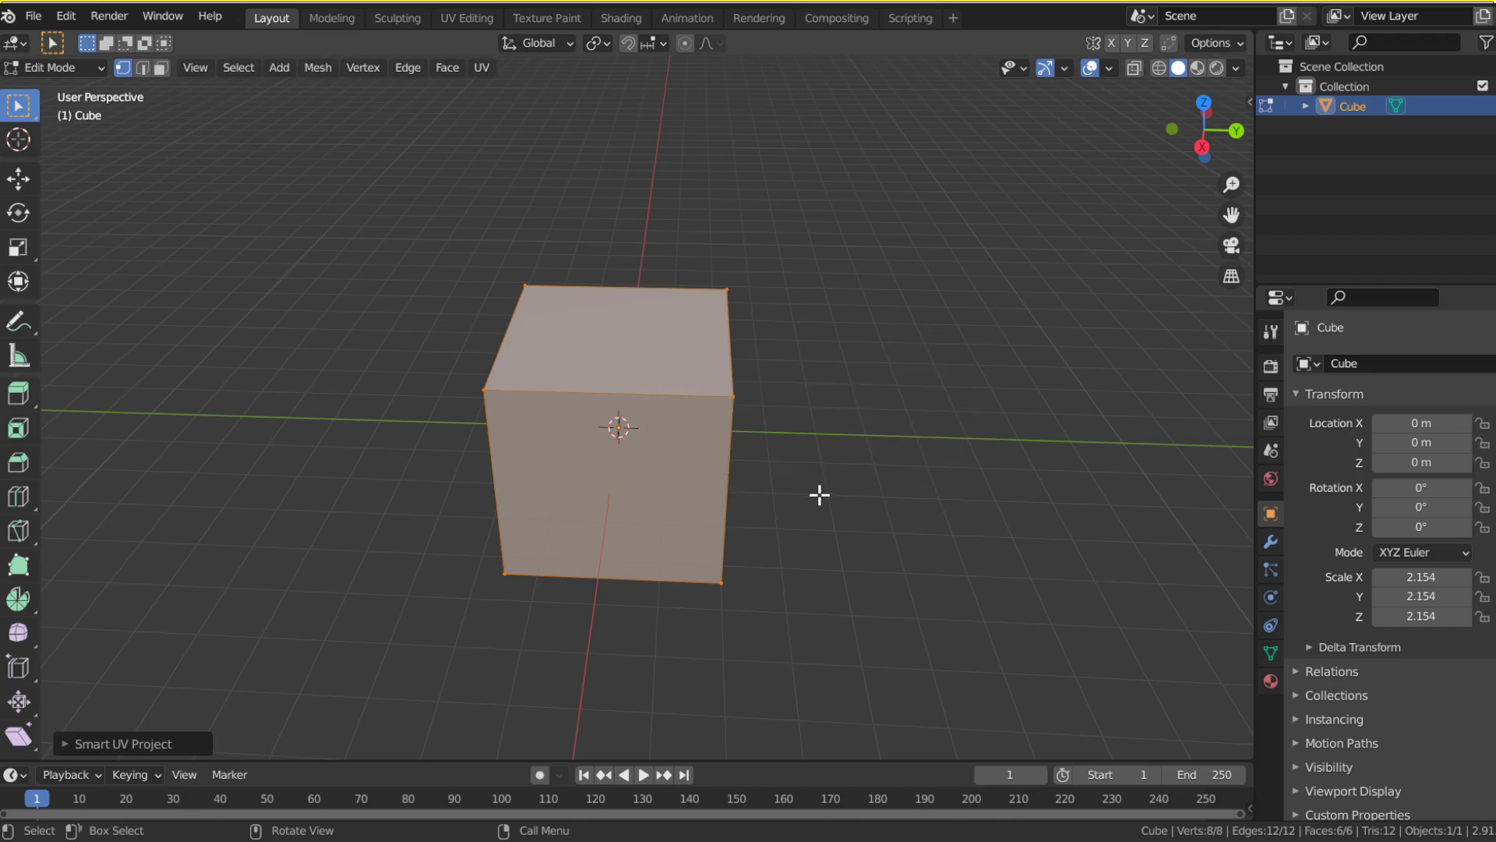
key("Tab")
left_click(775, 352)
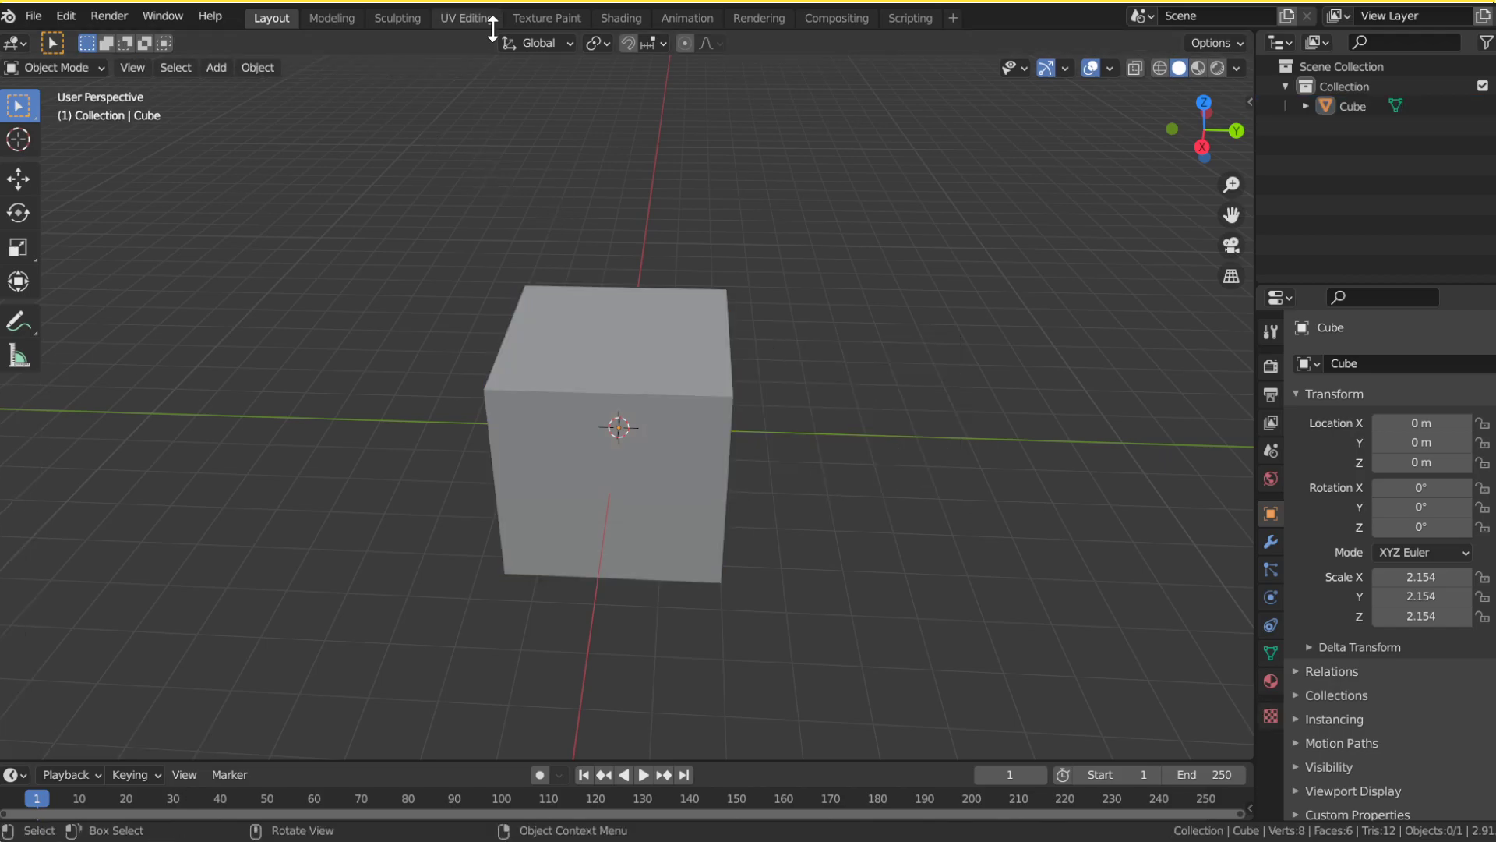
Step: Check the cube in the UV Editing workspace and switch to the Texture Paint workspace
left_click(477, 18)
mouse_move(605, 102)
left_mouse_down()
mouse_move(604, 82)
mouse_move(604, 97)
left_mouse_up()
left_click(544, 18)
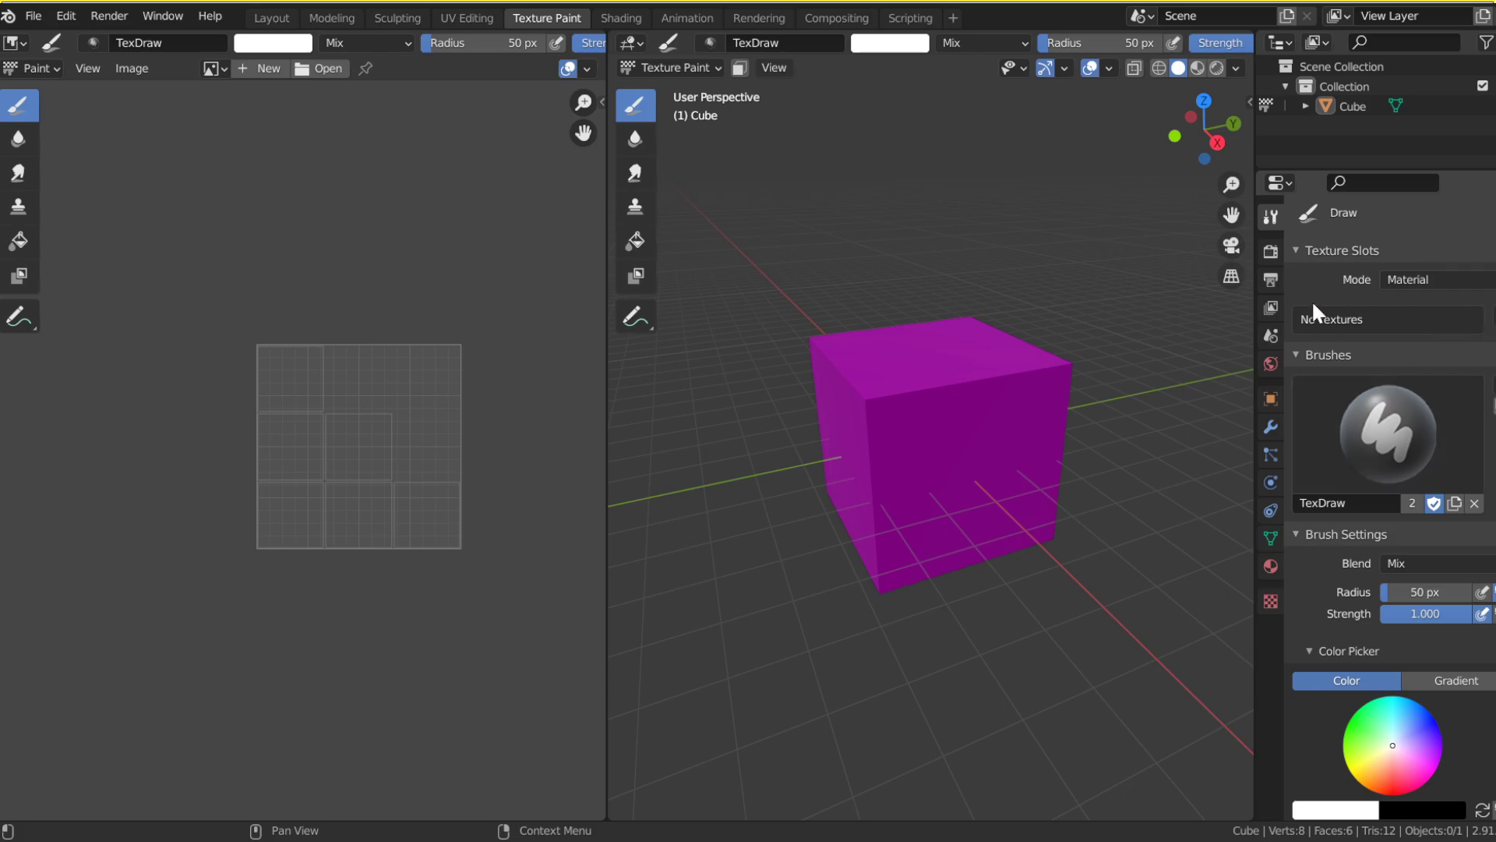
left_click_drag(1183, 129, 1135, 124)
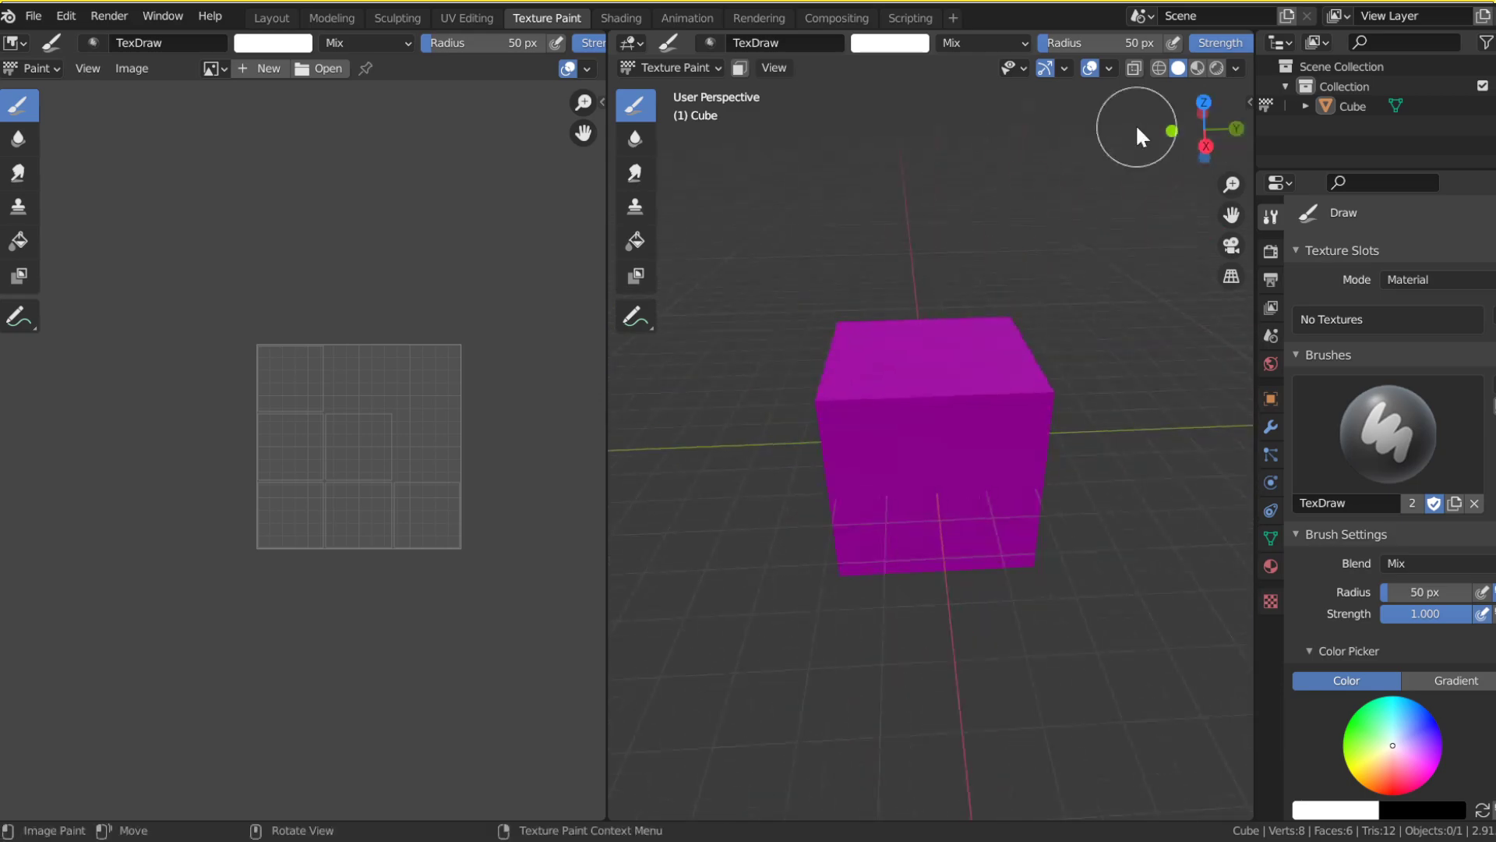
Step: Start adding a Base Color texture paint slot to the cube
left_click(1493, 317)
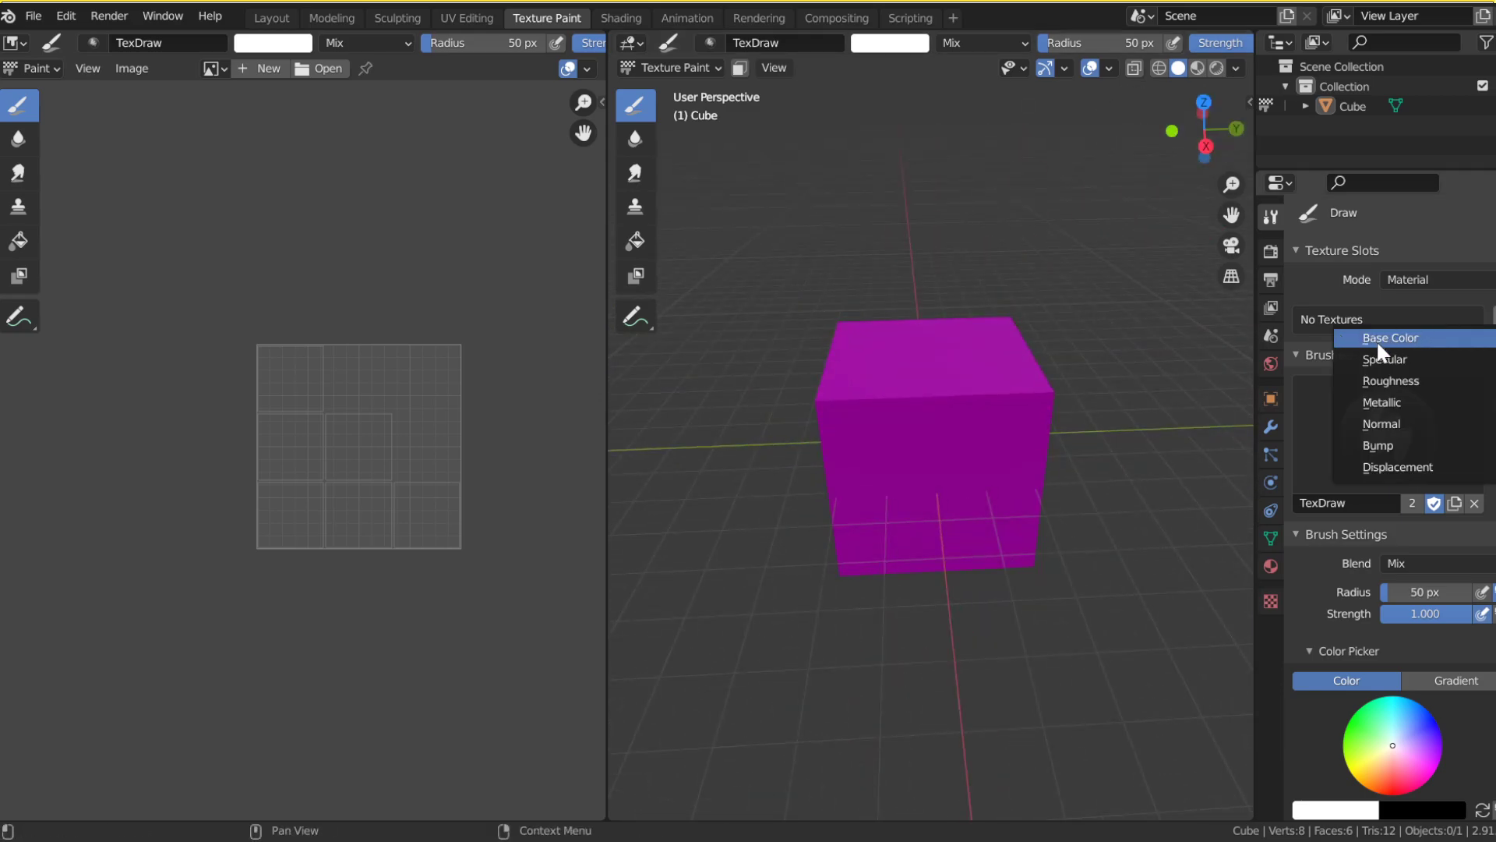
left_click(1490, 312)
left_click(1493, 311)
left_click(1492, 318)
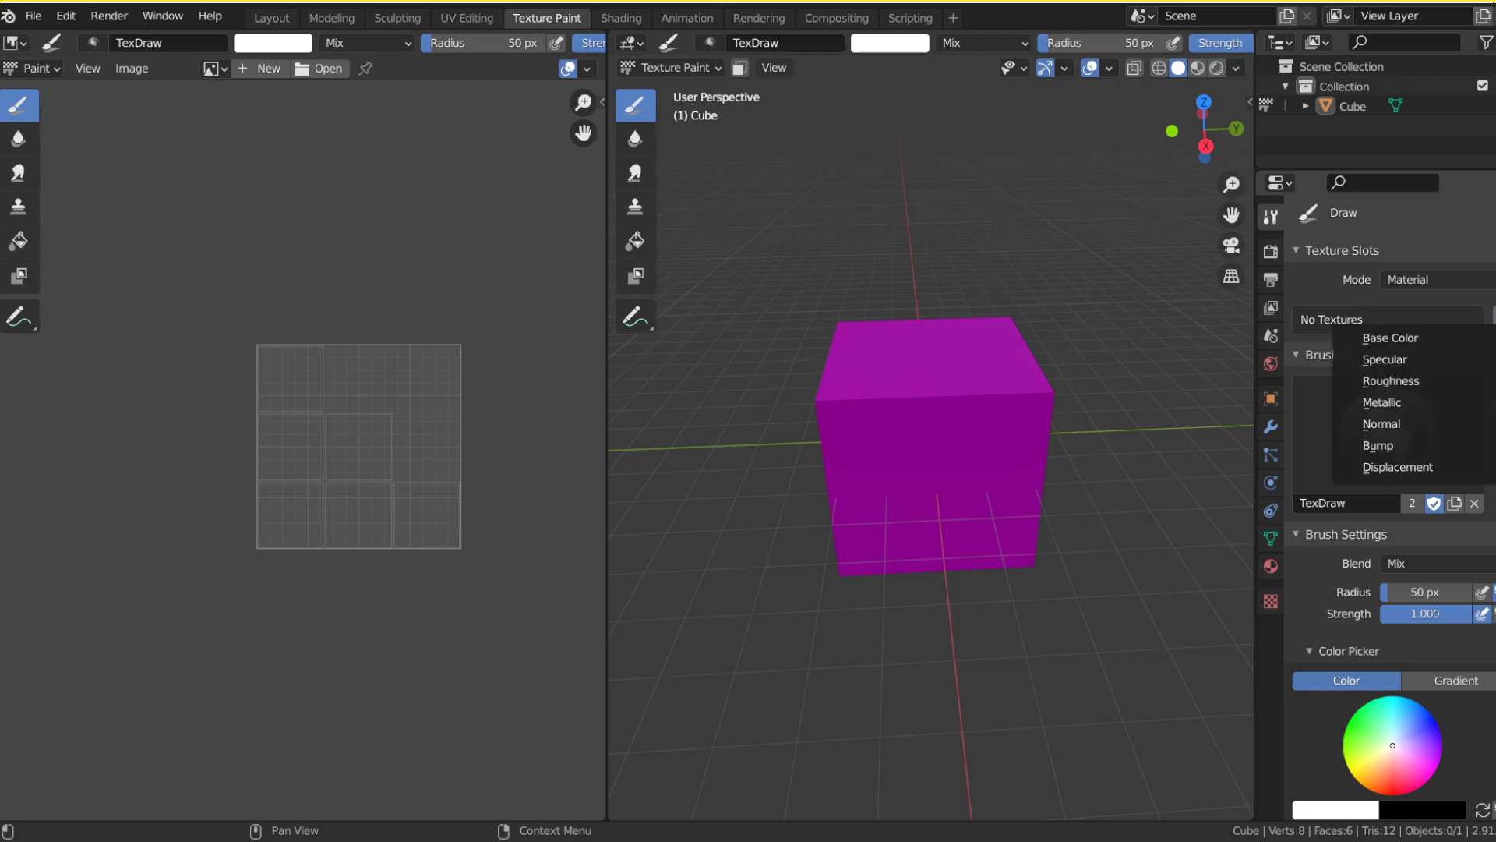
left_click(1383, 338)
Step: Set the new paint slot's fill color to pink, FF95AE
left_click(1399, 446)
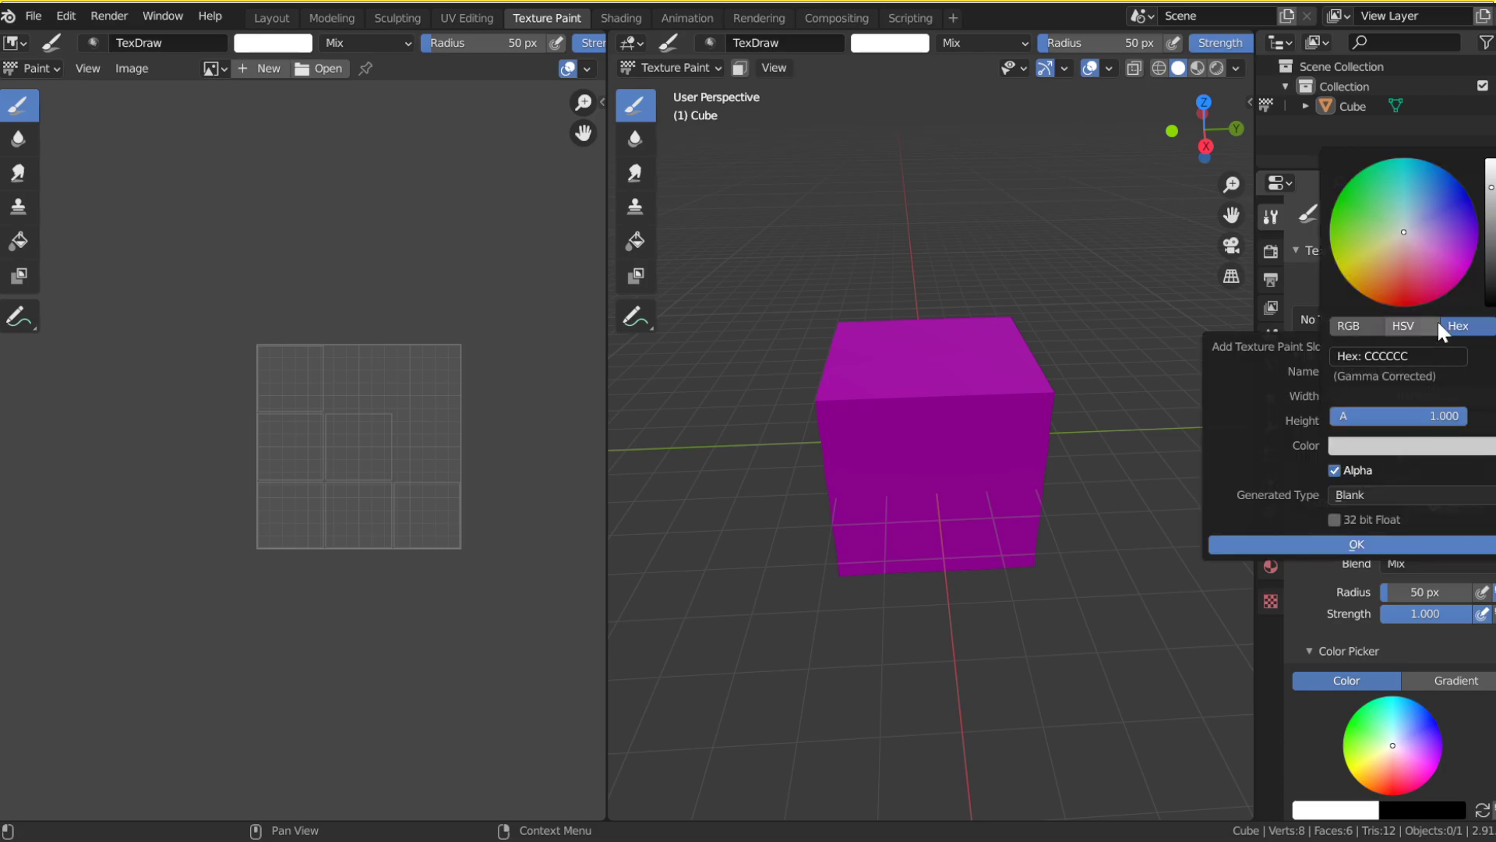
left_click_drag(1430, 276, 1392, 236)
left_click_drag(1489, 205, 1489, 159)
left_click_drag(1423, 231, 1411, 263)
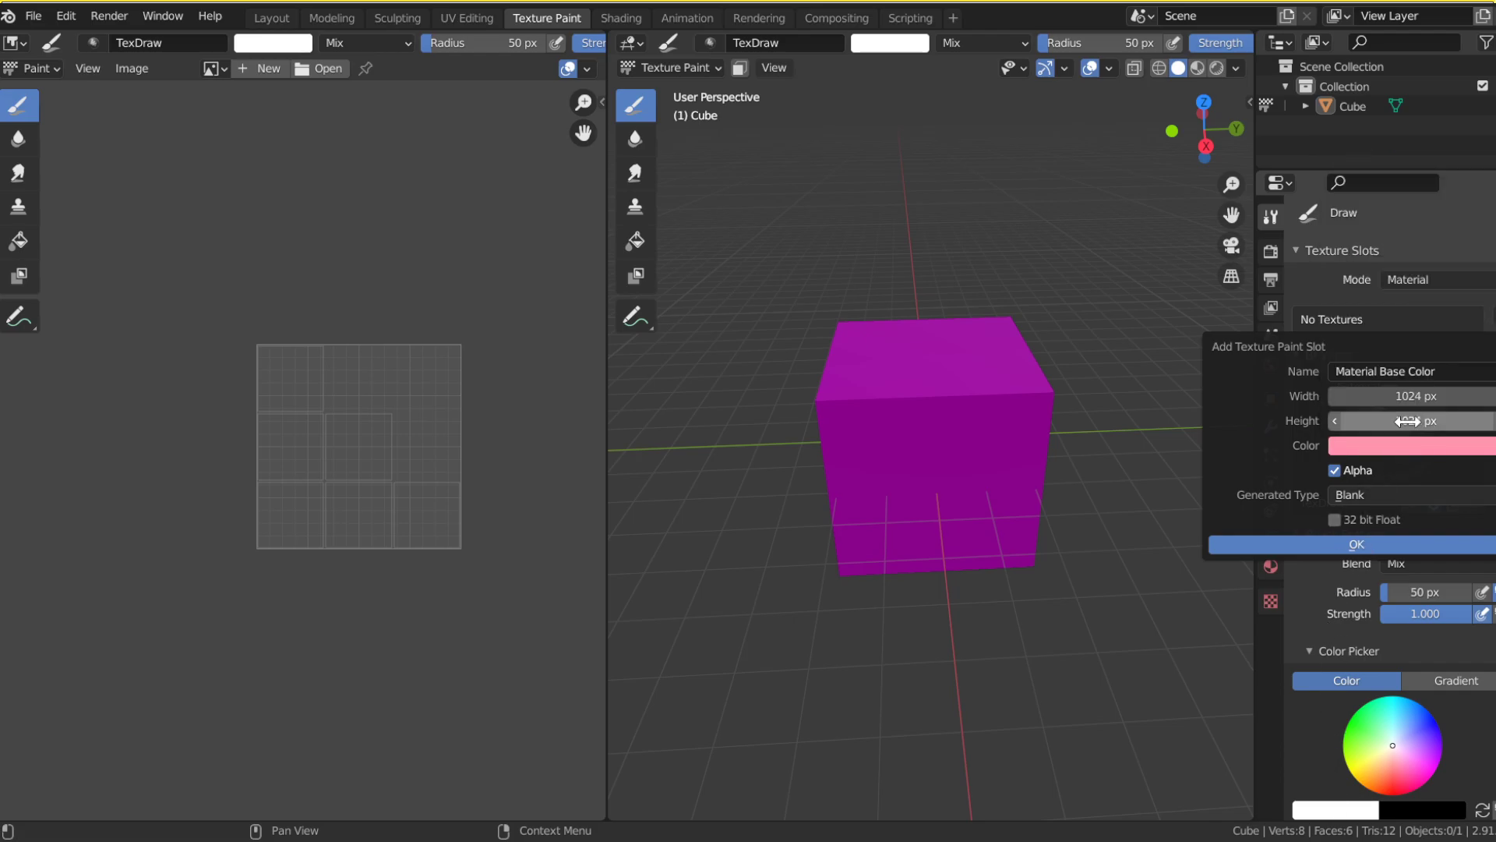
Step: Change the paint slot's fill color to light blue, B4C7FF, and create the 1024 px wide Material Base Color texture
left_click(1401, 445)
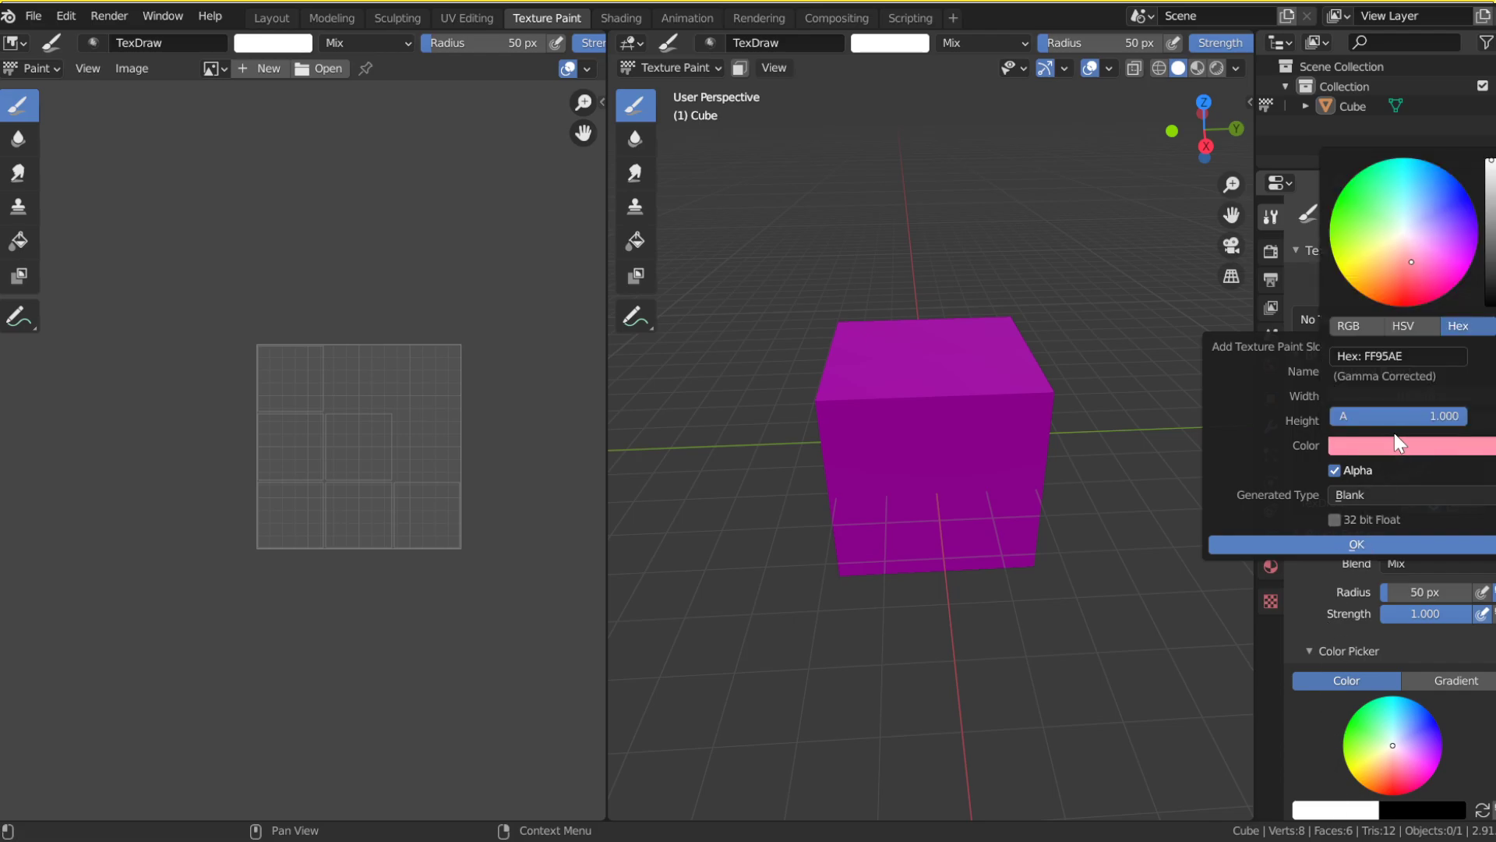
left_click(1372, 357)
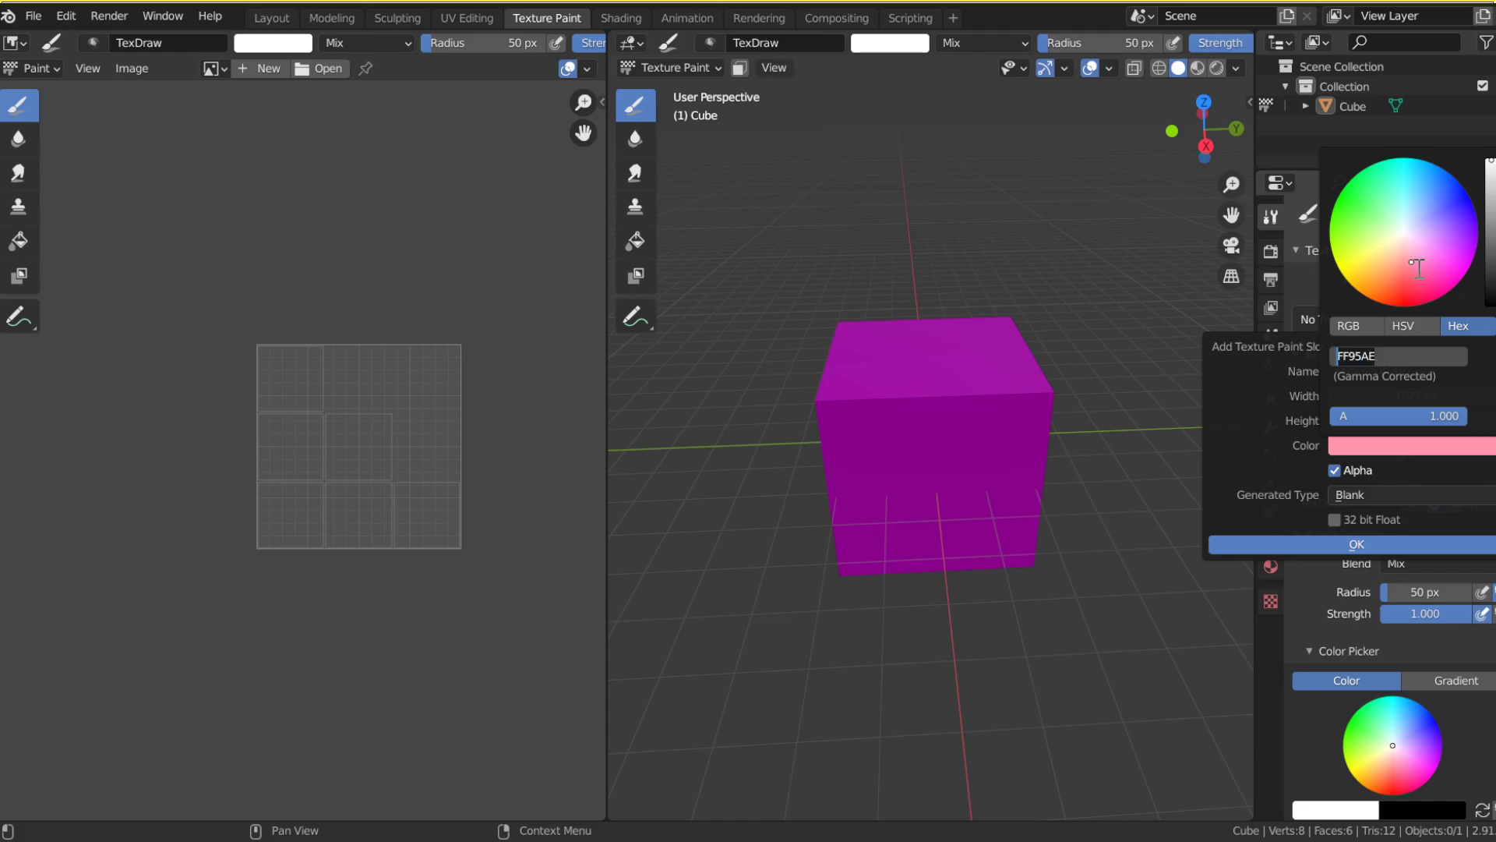
left_click(1418, 268)
left_click_drag(1395, 250, 1420, 217)
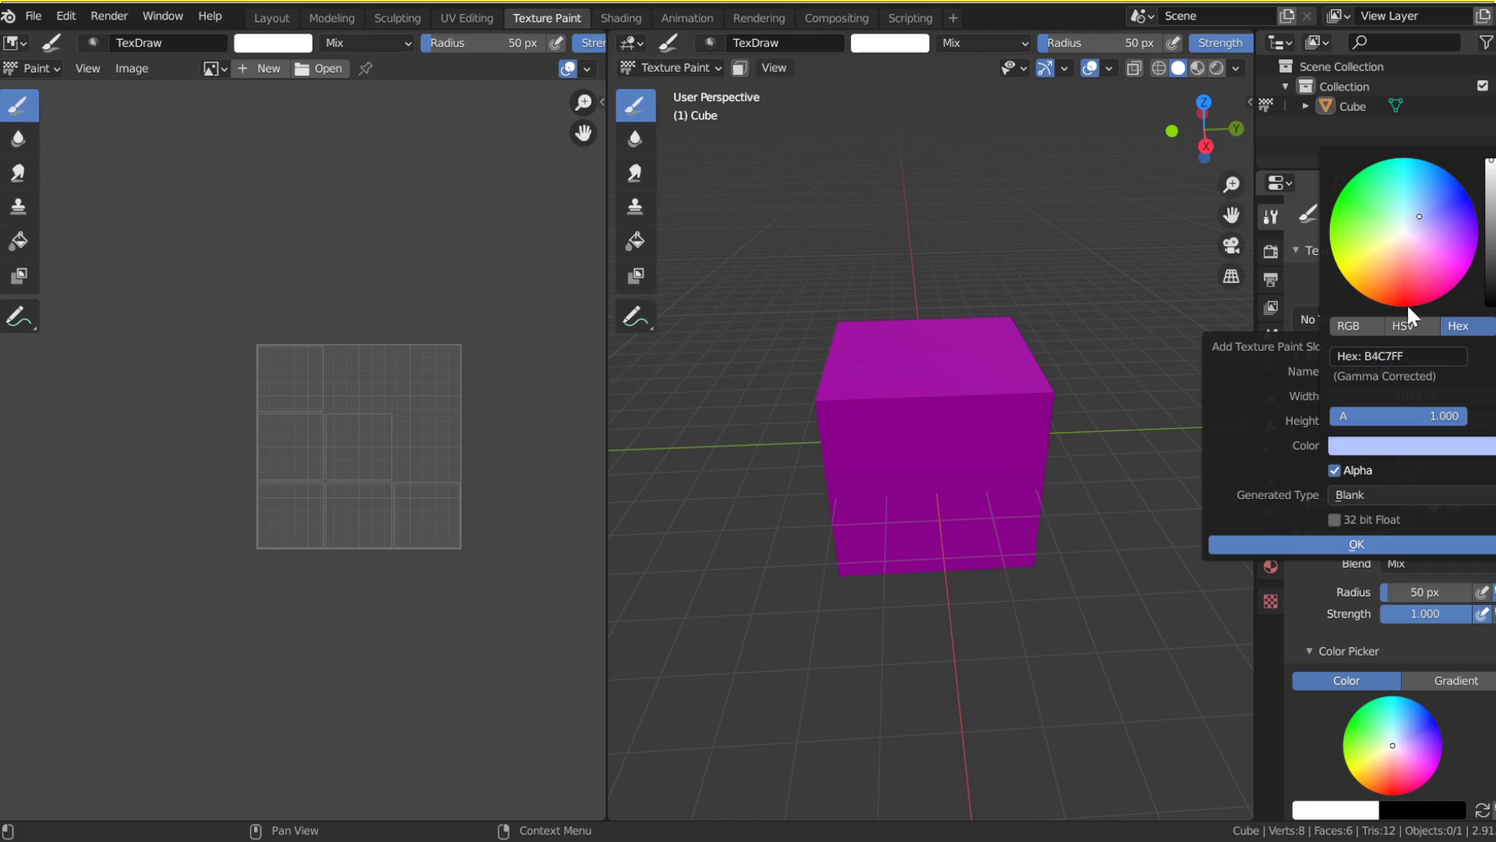
left_click(1344, 544)
Step: Set the viewport shading to Flat lighting and enable Cavity
left_click_drag(1204, 129, 1069, 167)
left_click_drag(1186, 133, 1318, 112)
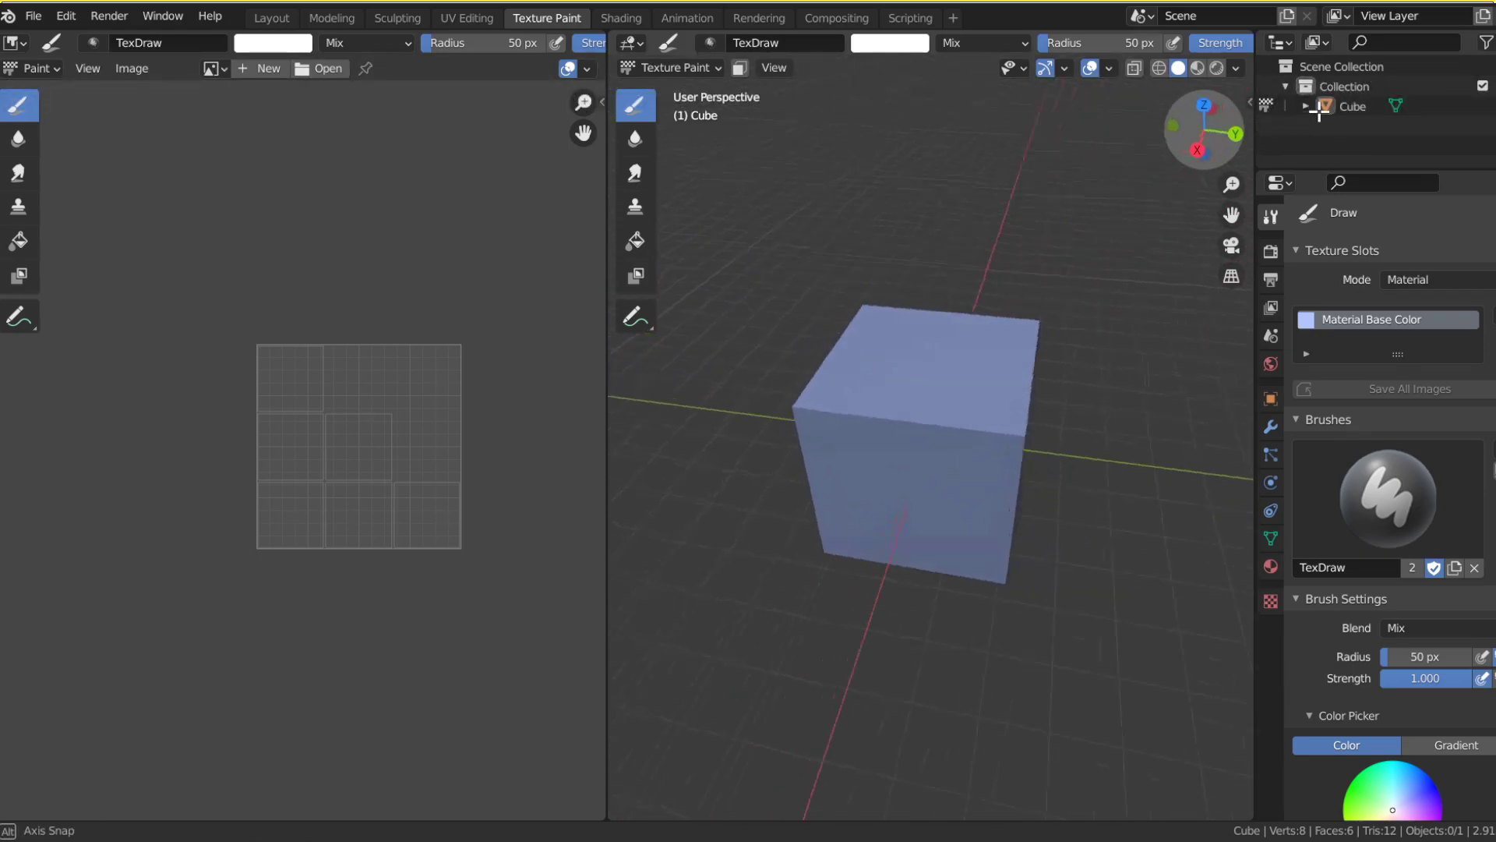
left_click_drag(1196, 129, 1289, 118)
left_click(1236, 67)
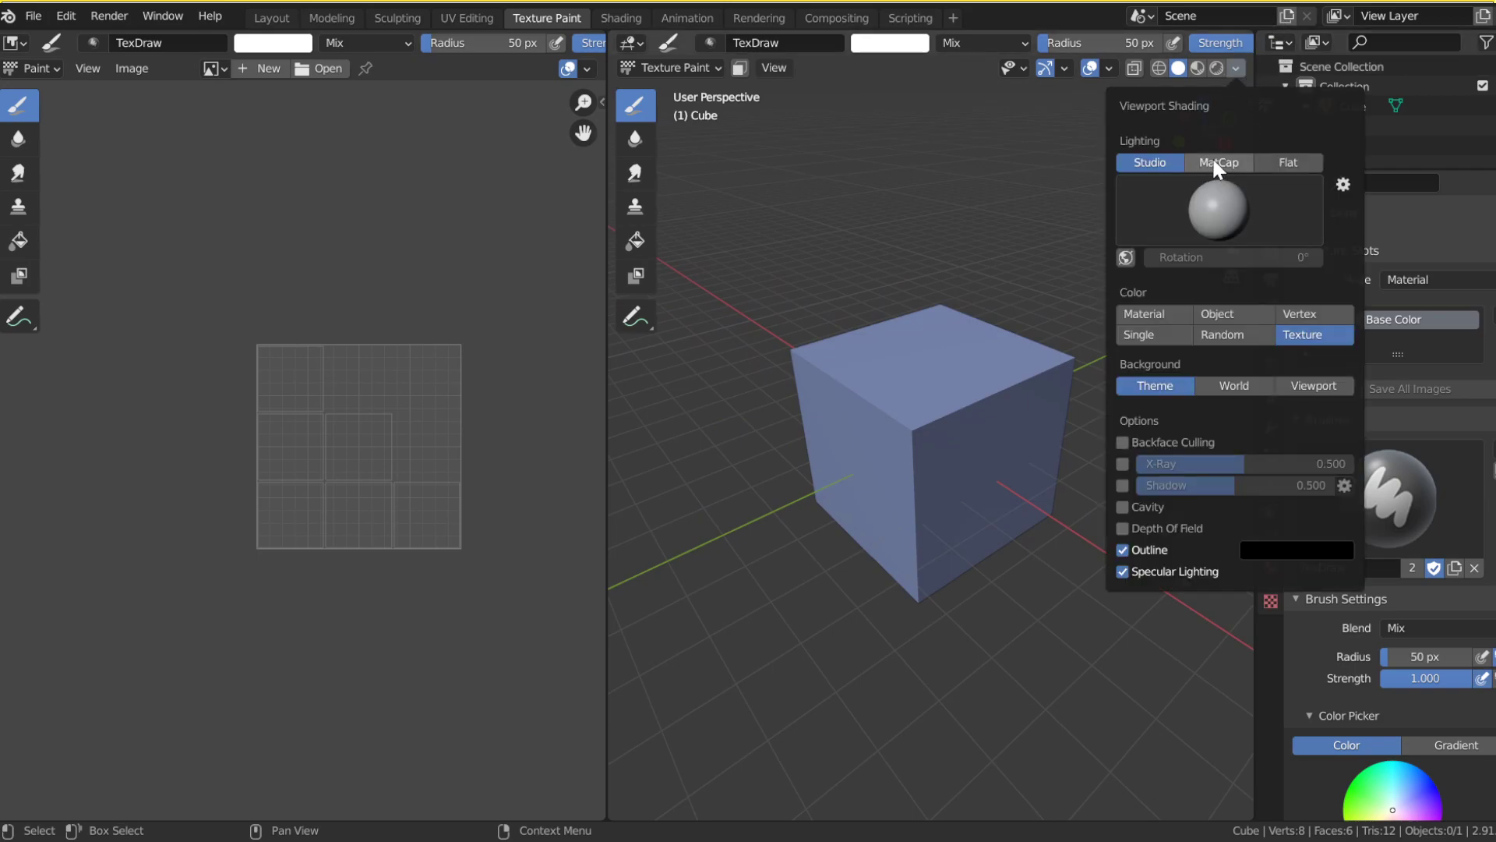
left_click(1266, 162)
left_click(1228, 162)
left_click(1168, 162)
left_click(1286, 162)
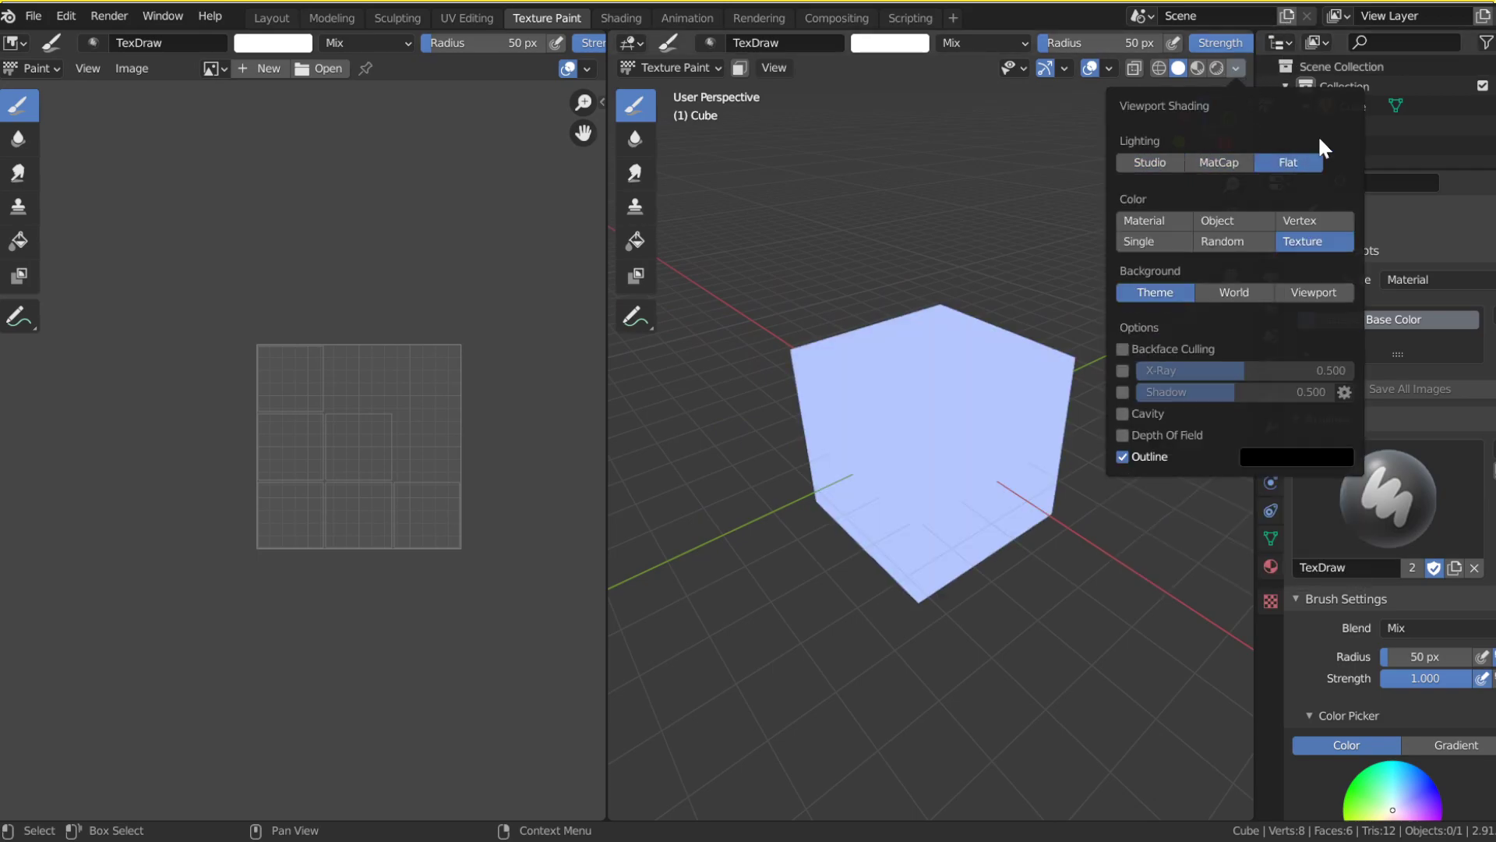
left_click(1236, 68)
left_click(1123, 414)
middle_click_drag(1054, 324, 1069, 170)
left_click_drag(1069, 171, 1046, 102)
left_click_drag(1222, 134, 1214, 98)
Step: Expand the brush's Color Palette settings and give the brush its own 35 px radius with pen pressure controlling the size
scroll(1389, 506, "down", 8)
scroll(1379, 382, "up", 4)
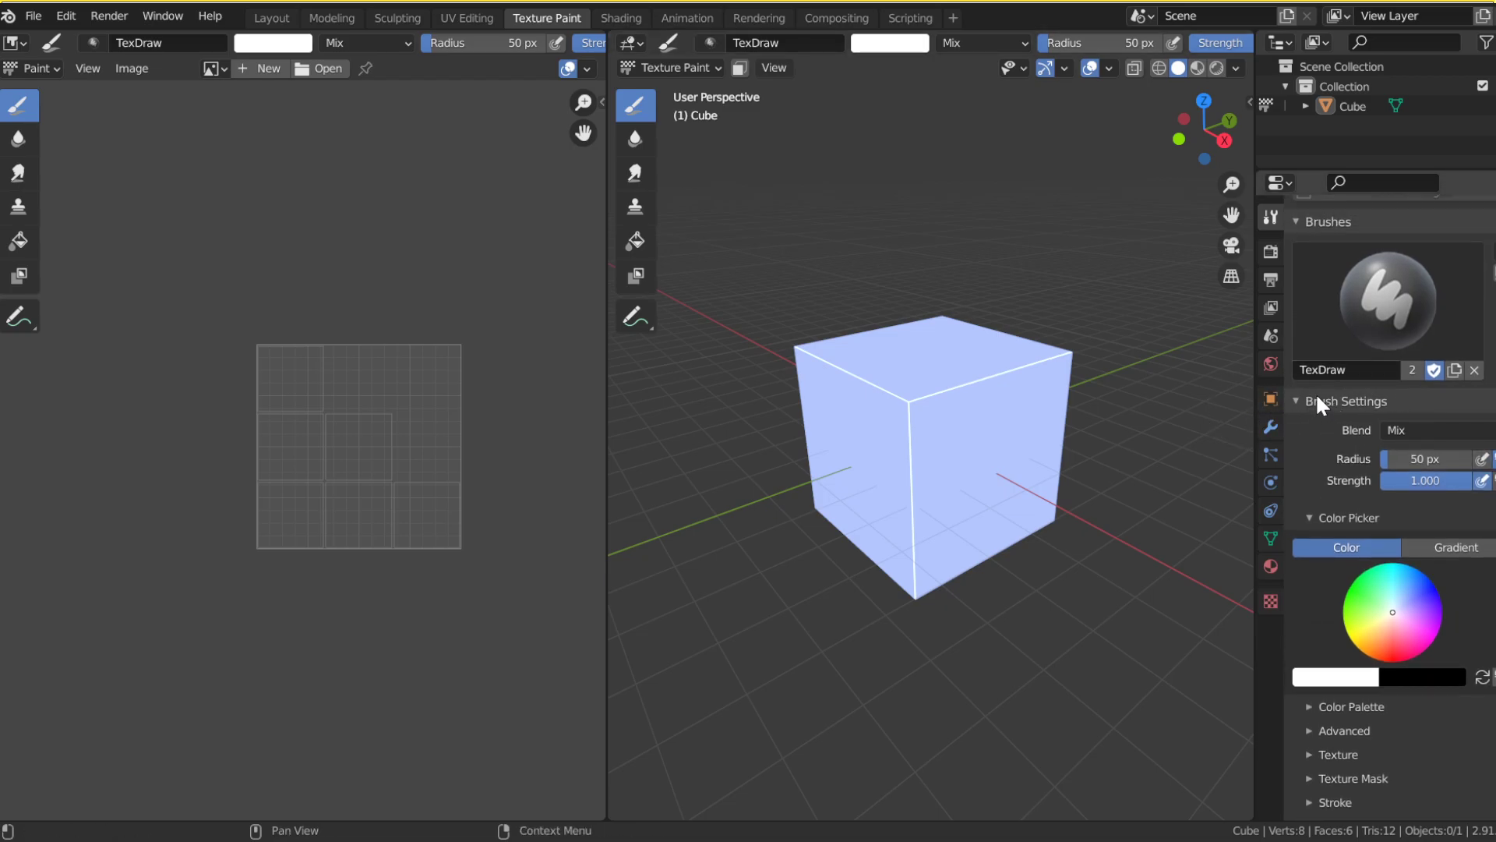
left_click(1309, 399)
left_click(1336, 600)
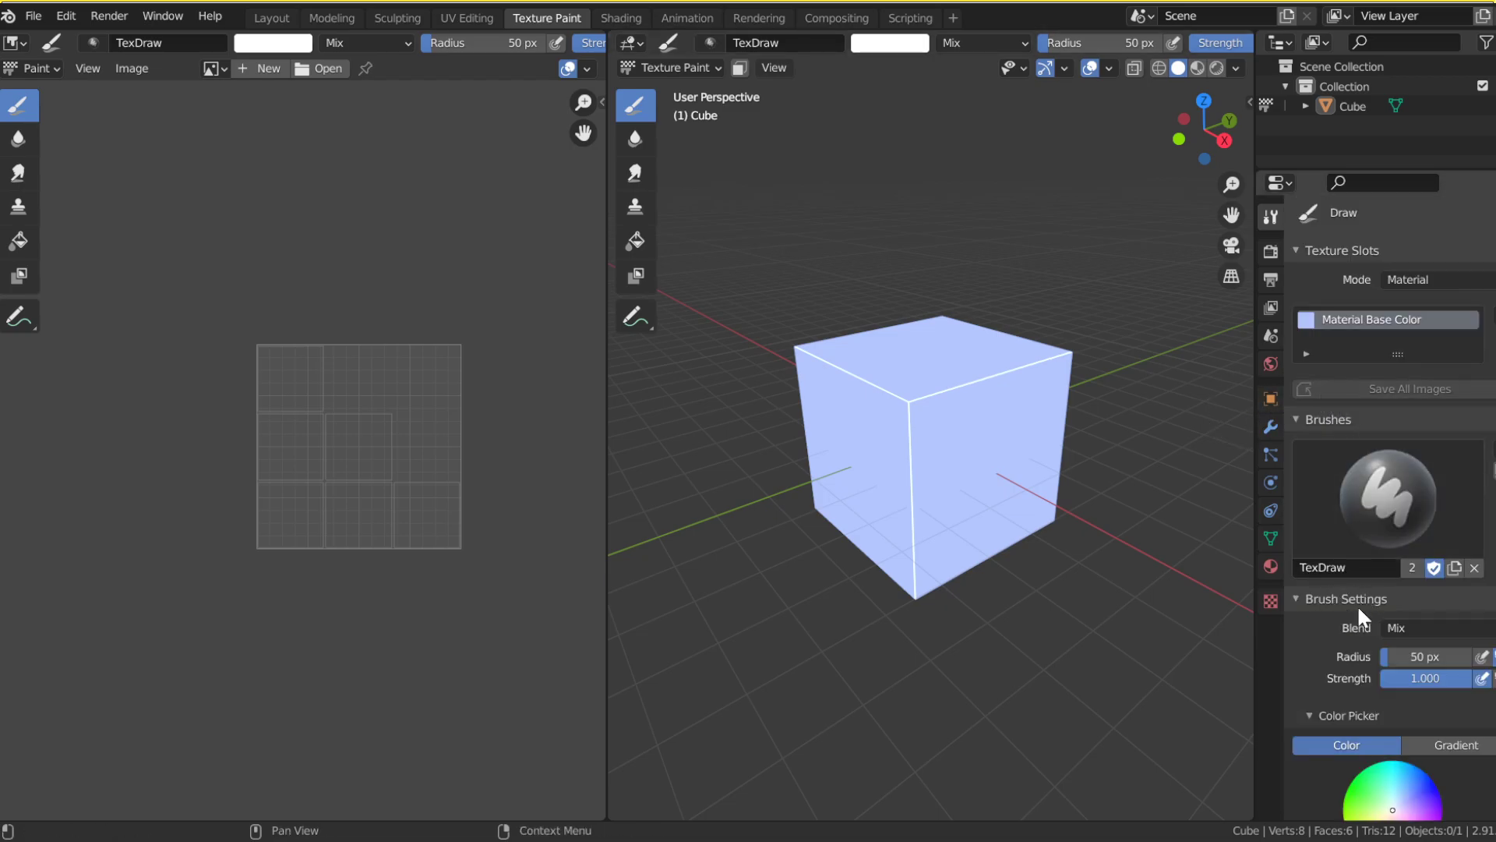
scroll(1340, 597, "down", 9)
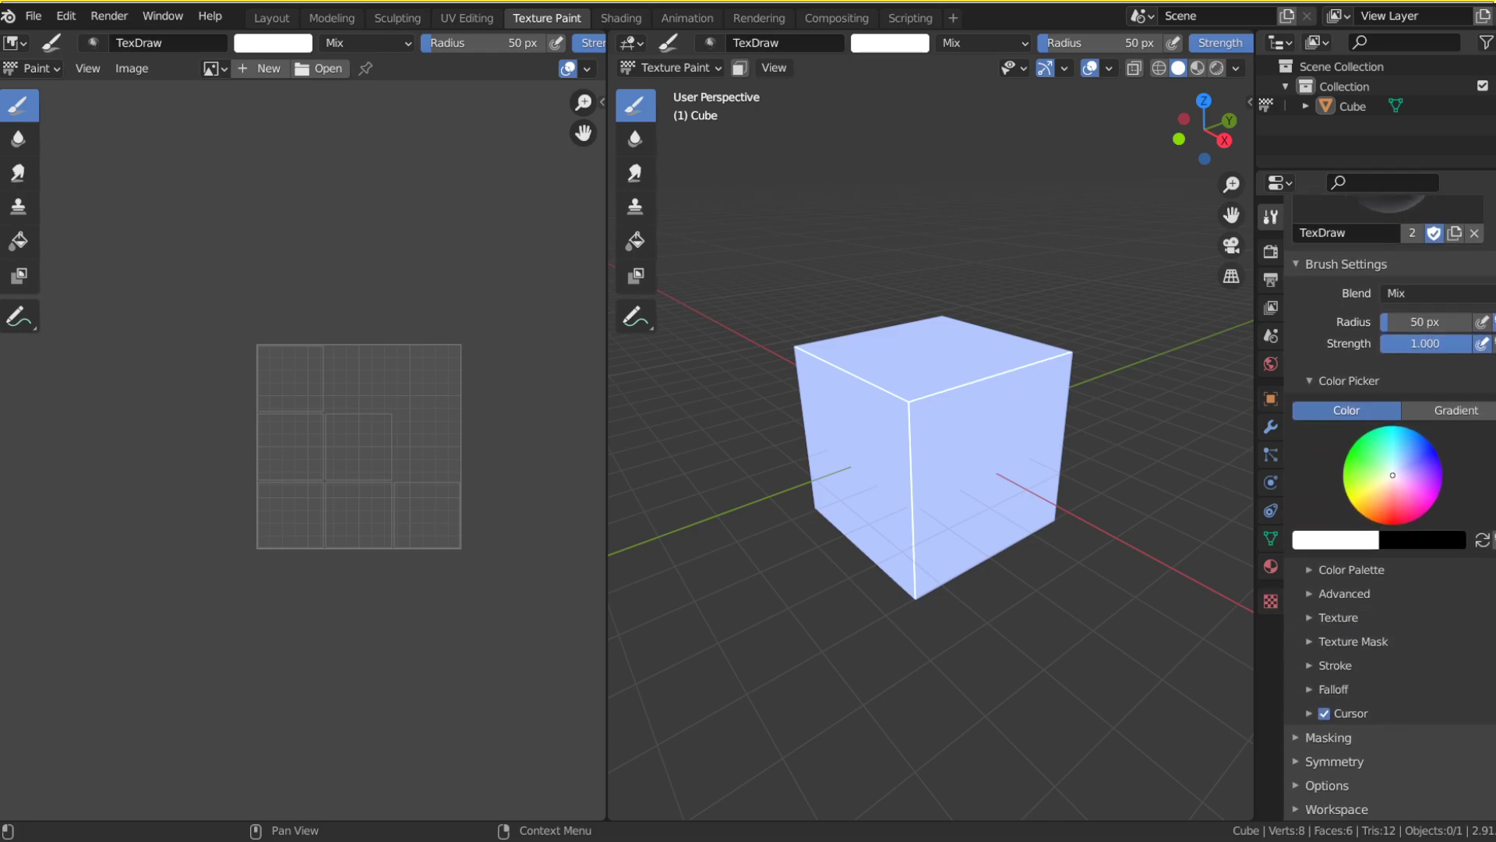
left_click(1348, 574)
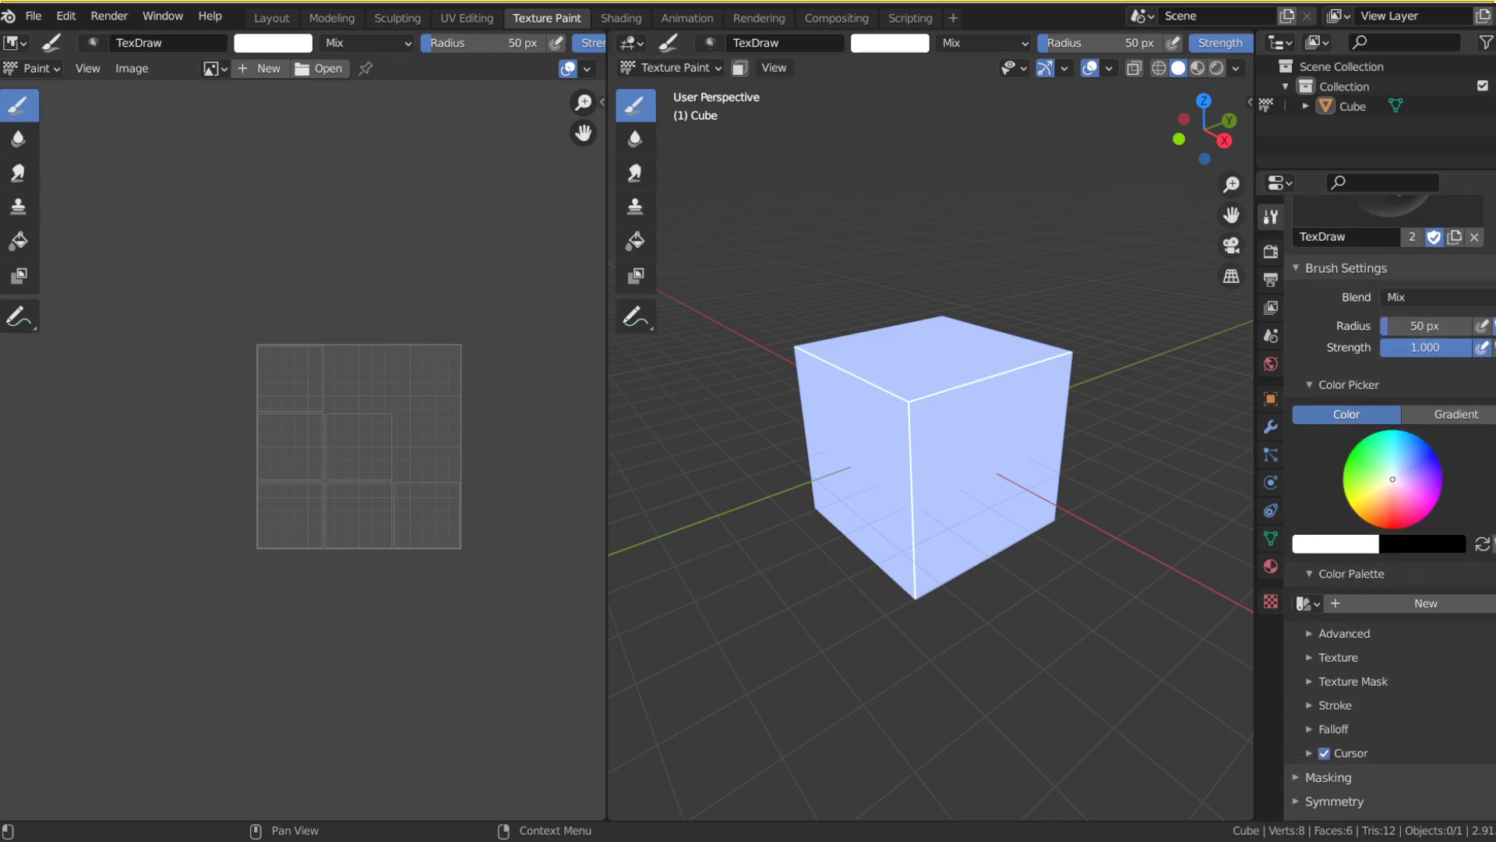
scroll(1381, 575, "down", 1)
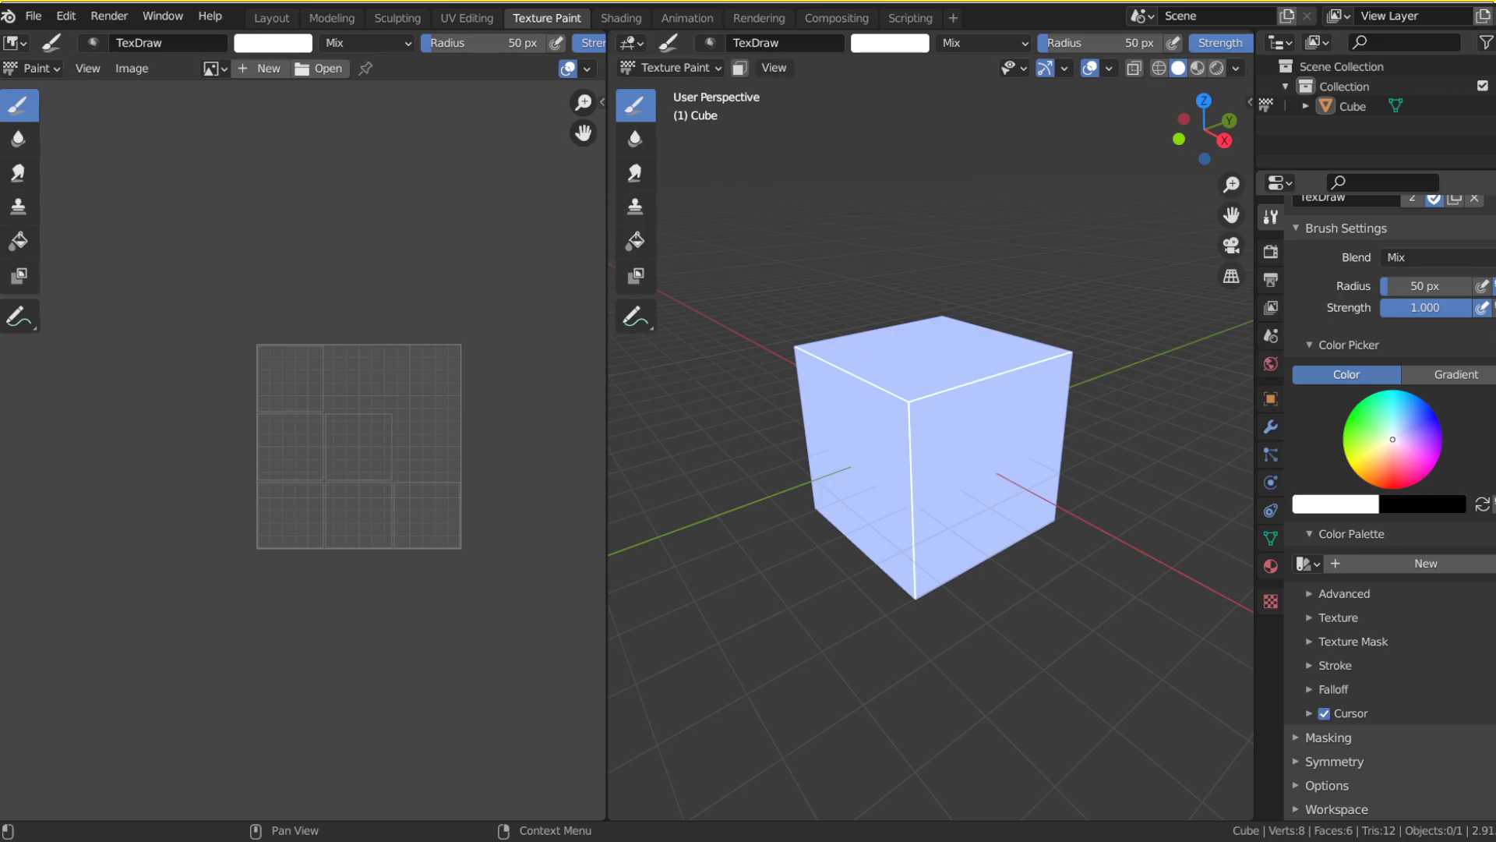
scroll(1414, 327, "up", 3)
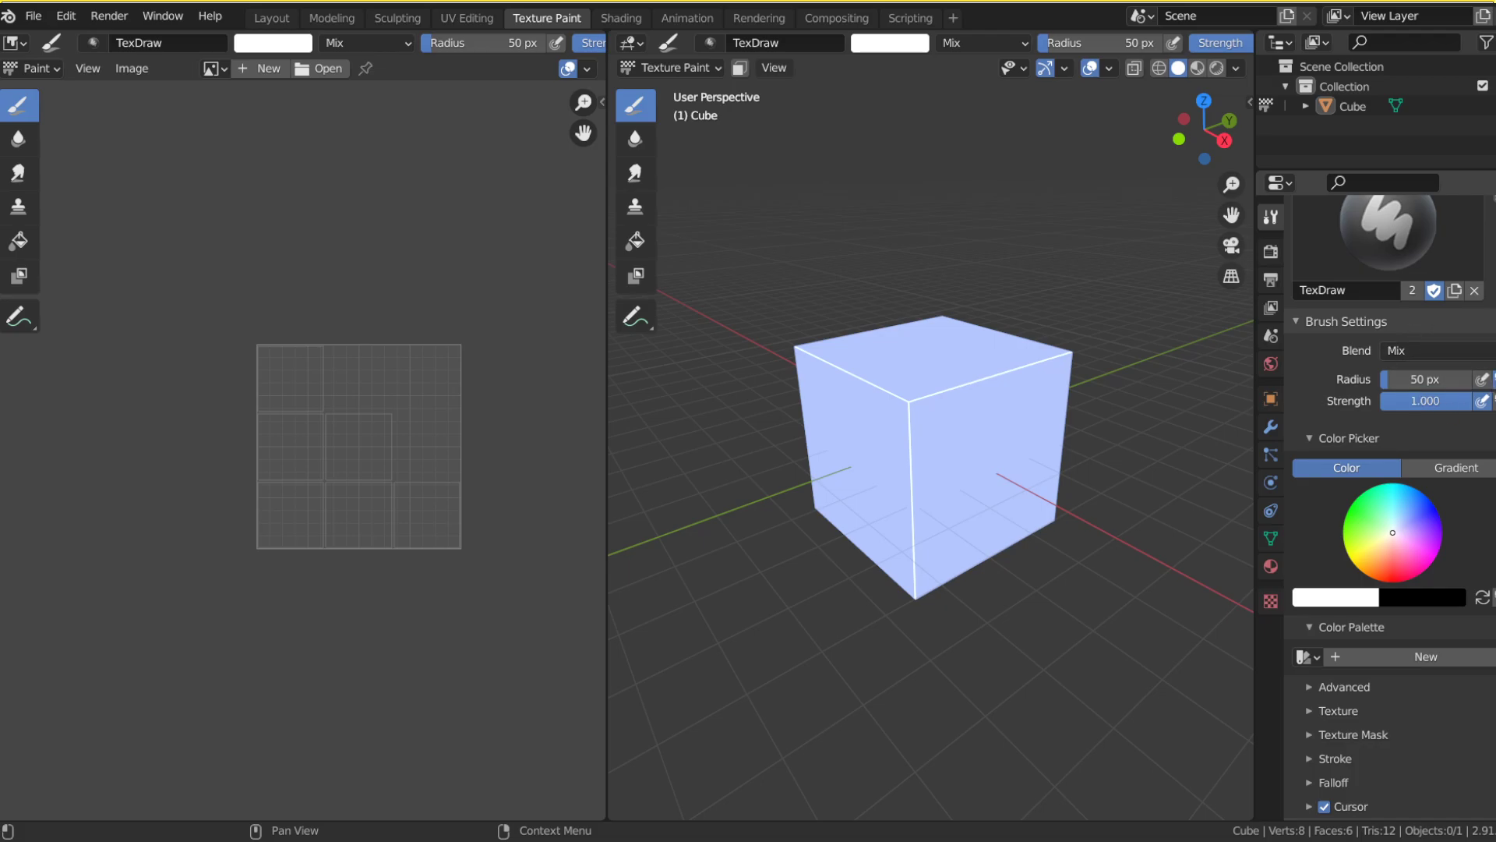
left_click(1492, 379)
left_click(1482, 379)
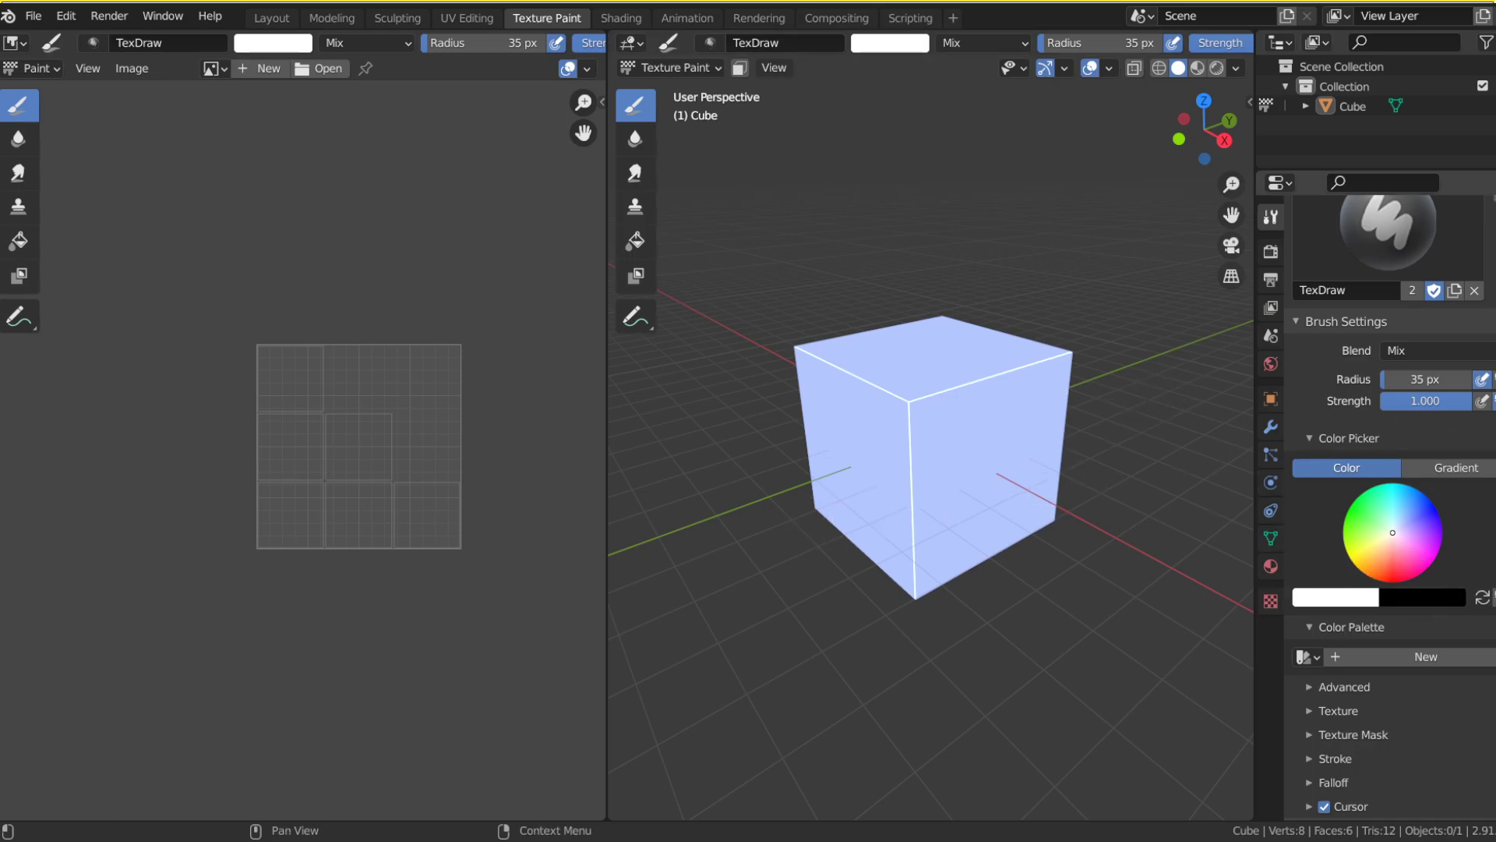
Step: Pick a dark muted mauve brush color and add it to a new color palette
left_click(1480, 530)
left_click(1404, 541)
left_click_drag(1405, 543, 1395, 545)
left_click_drag(1493, 542, 1492, 558)
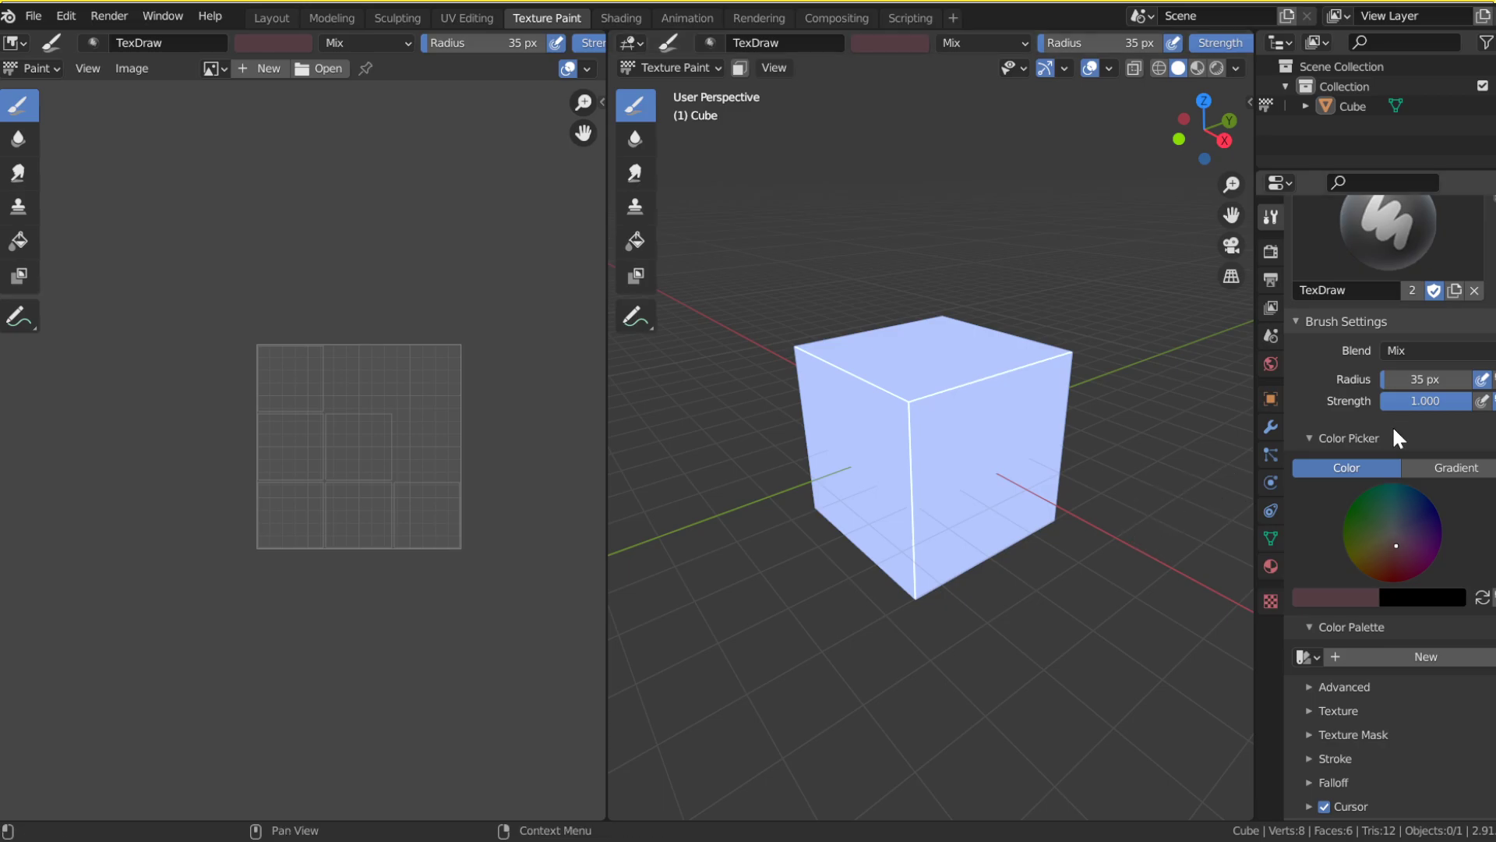
left_click(1394, 661)
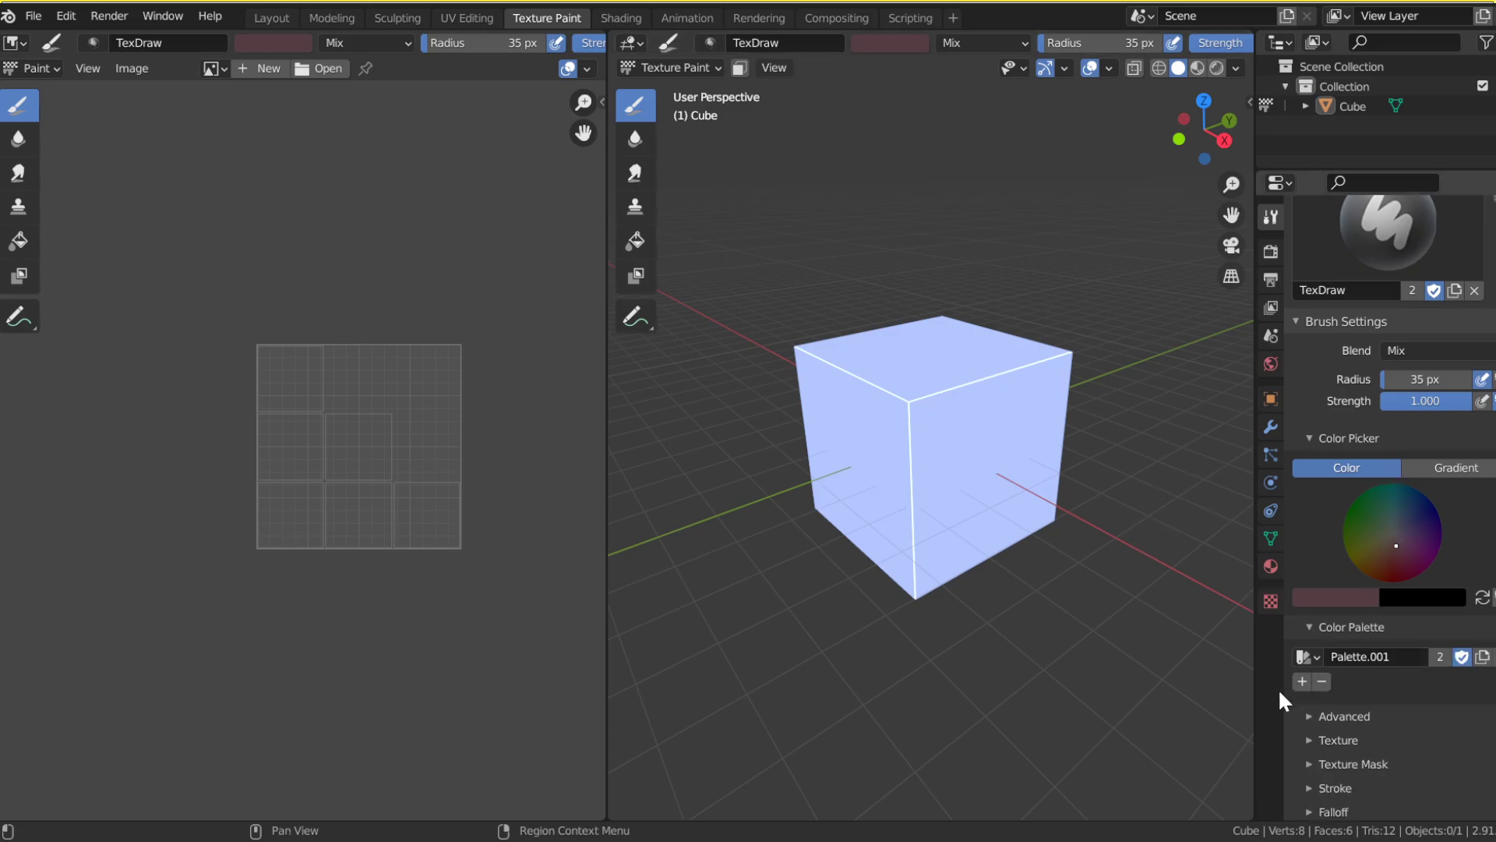
left_click(1301, 681)
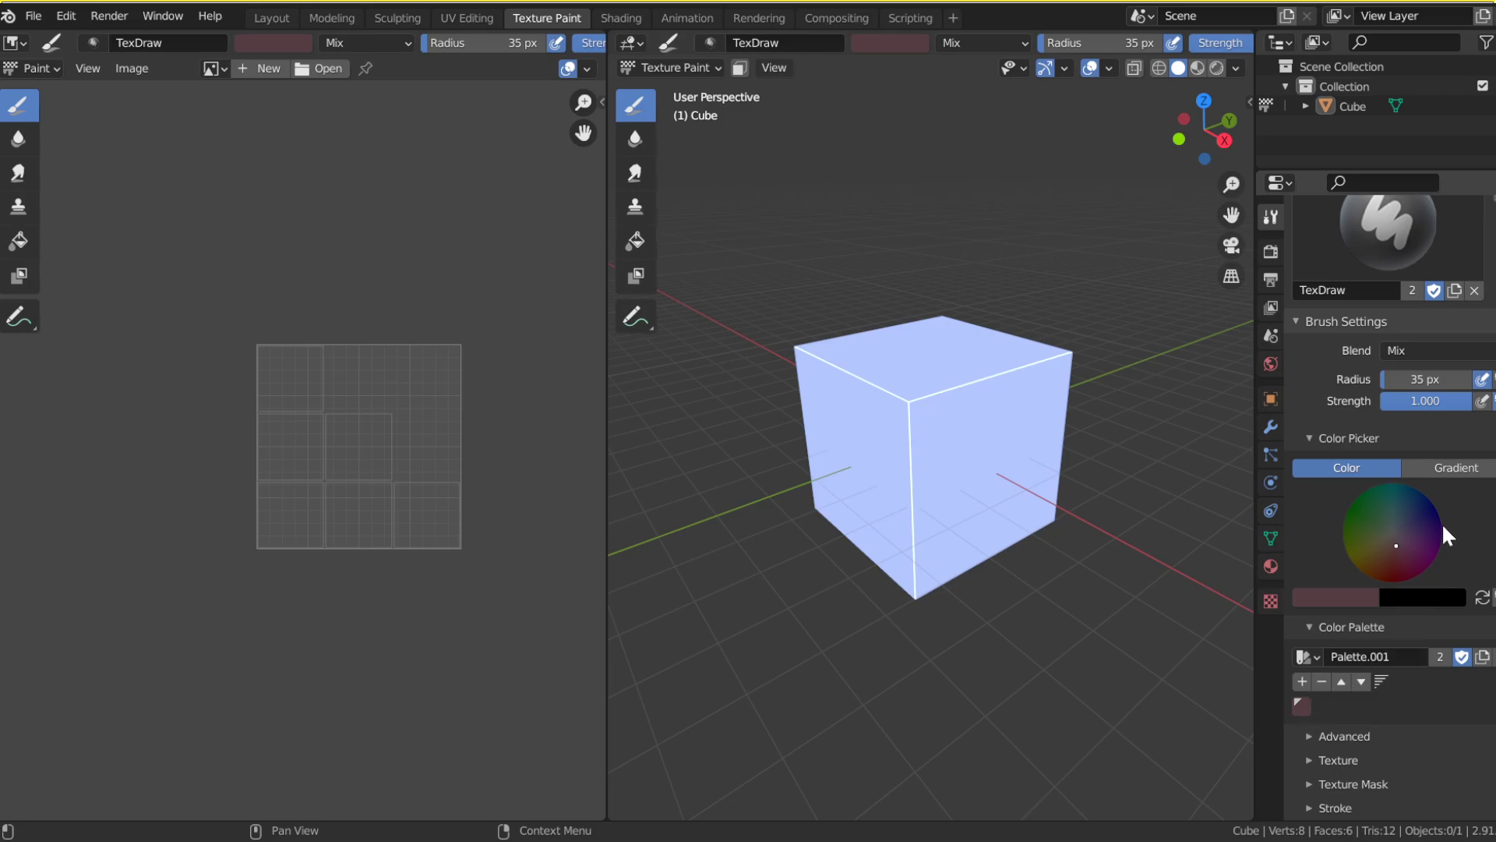
Step: Reapply the saved mauve palette color to the brush and display the Material Base Color texture in the image editor
left_click(1406, 518)
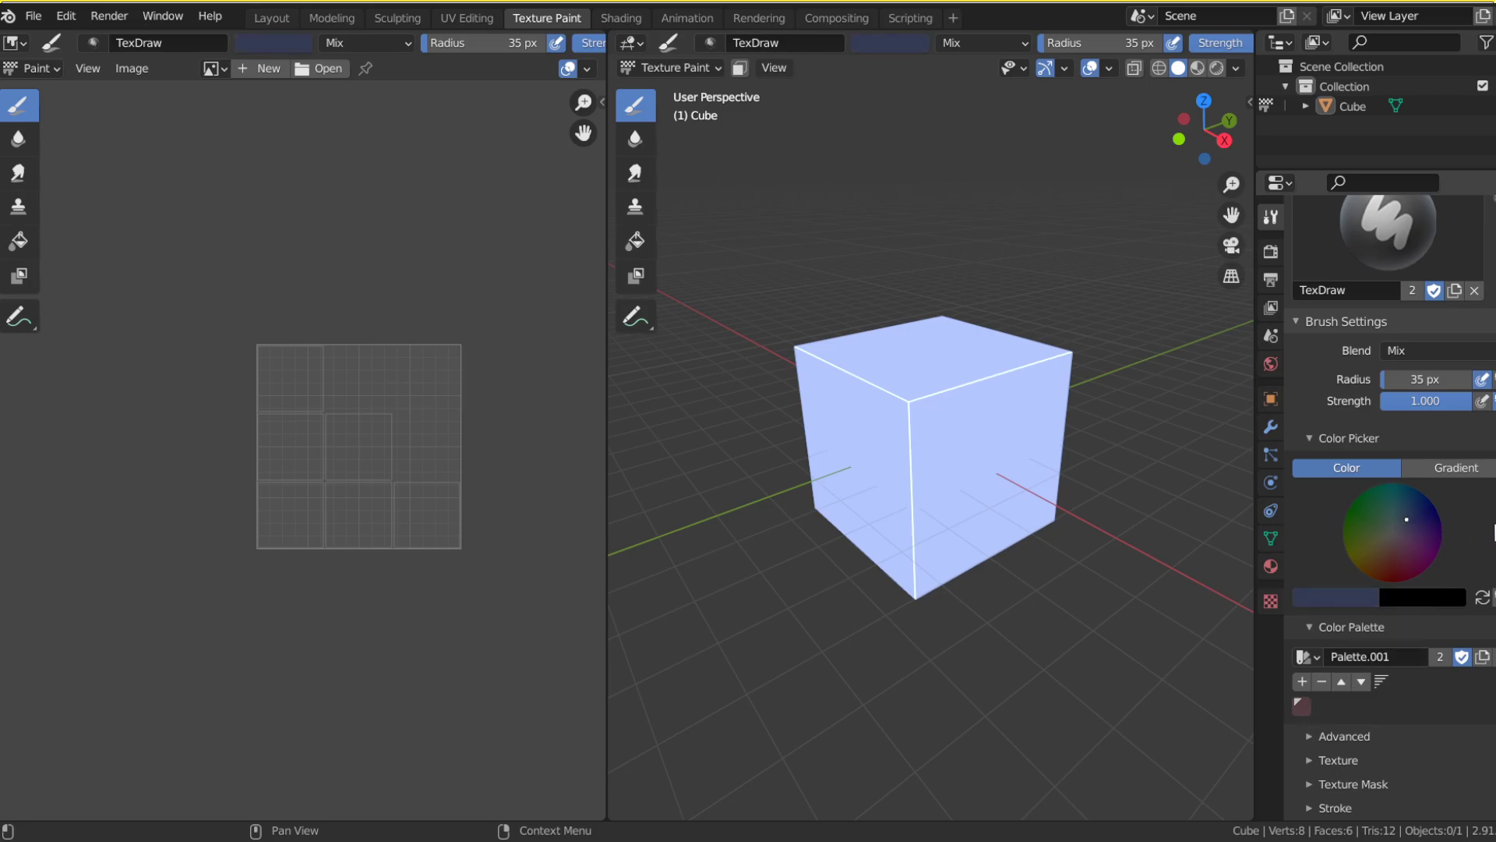
left_click(1302, 703)
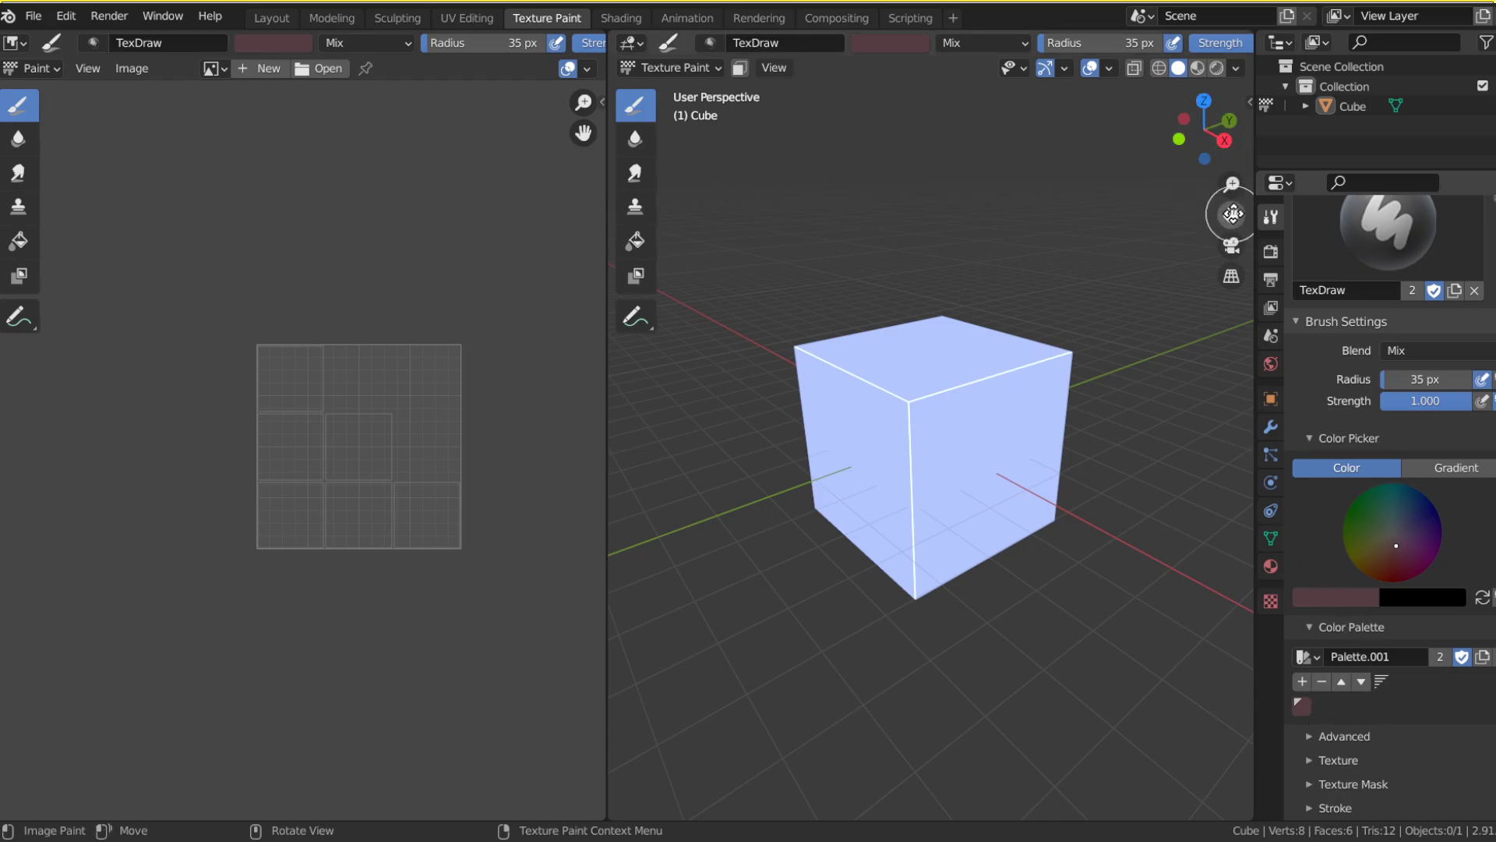
left_click_drag(1232, 213, 1231, 164)
mouse_move(1184, 123)
left_mouse_down()
mouse_move(1069, 137)
mouse_move(1164, 137)
left_mouse_up()
left_click(212, 68)
left_click(257, 100)
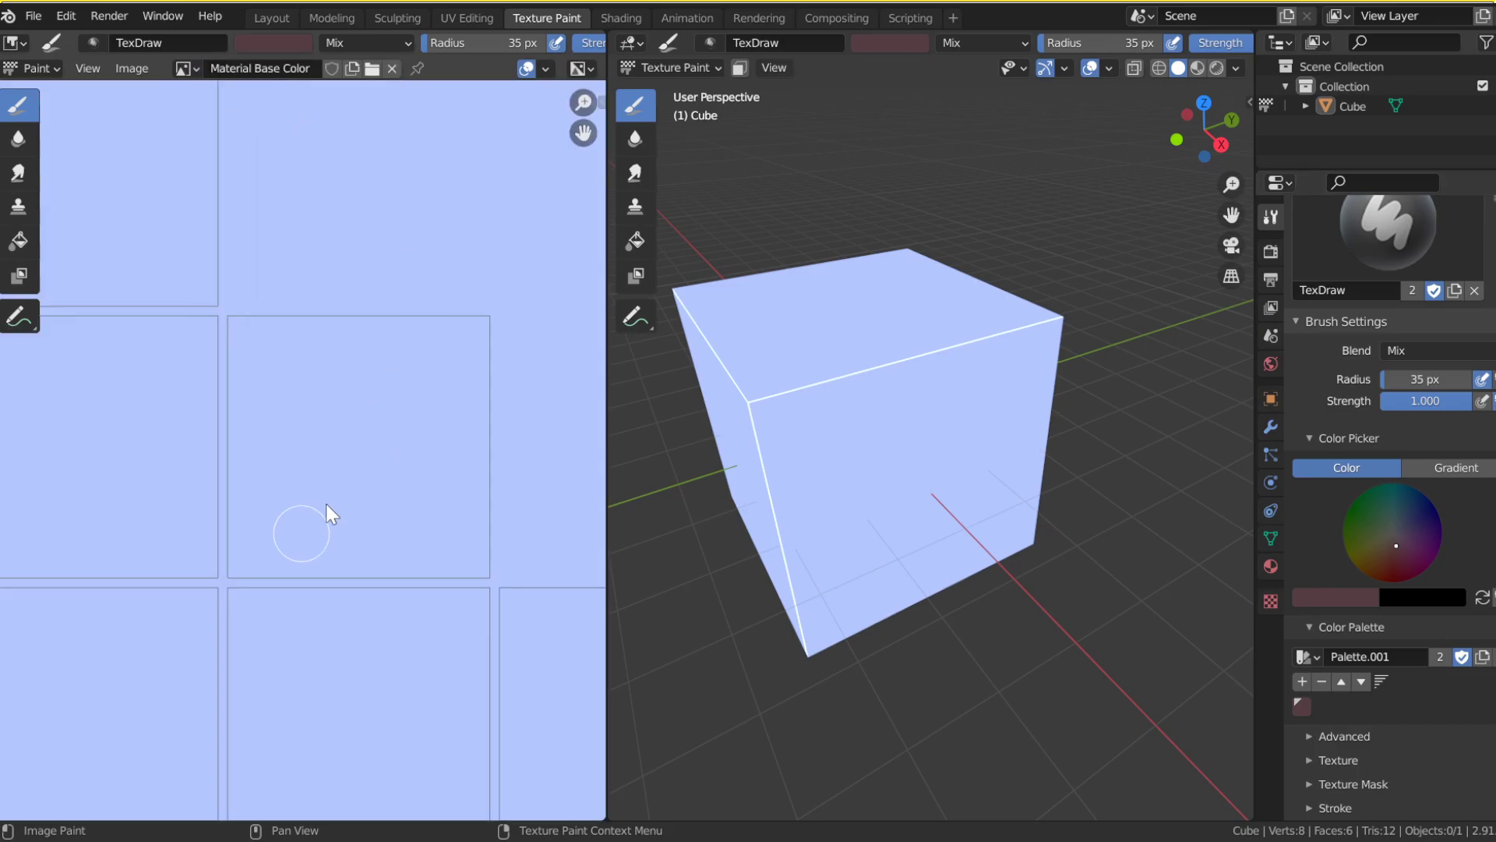
left_click_drag(583, 102, 525, 244)
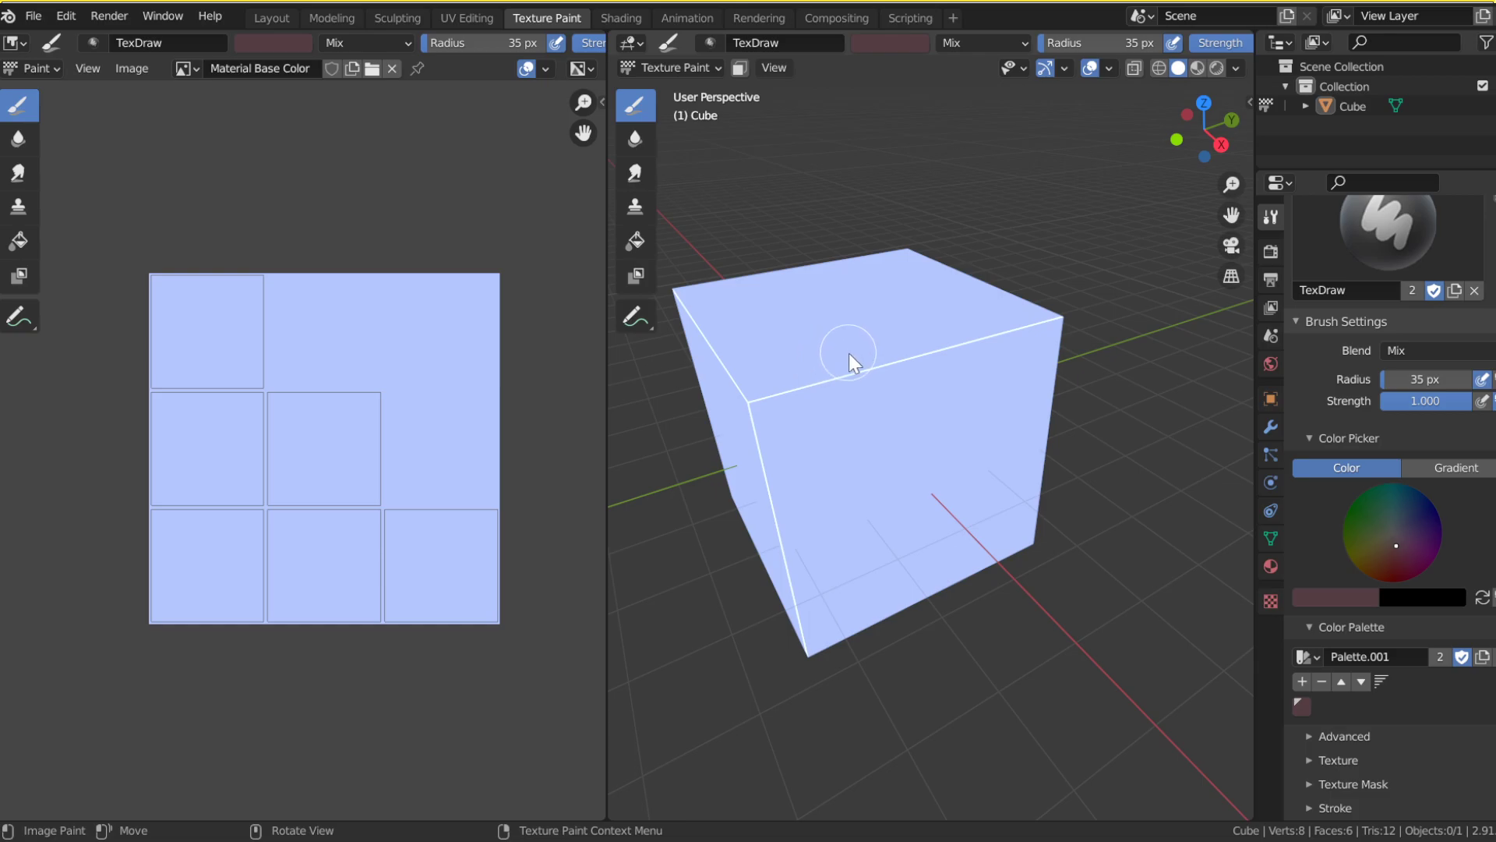
Step: Try two wavy mauve strokes across the UV faces in the image editor, and undo both strokes
left_click_drag(1189, 121, 1275, 98)
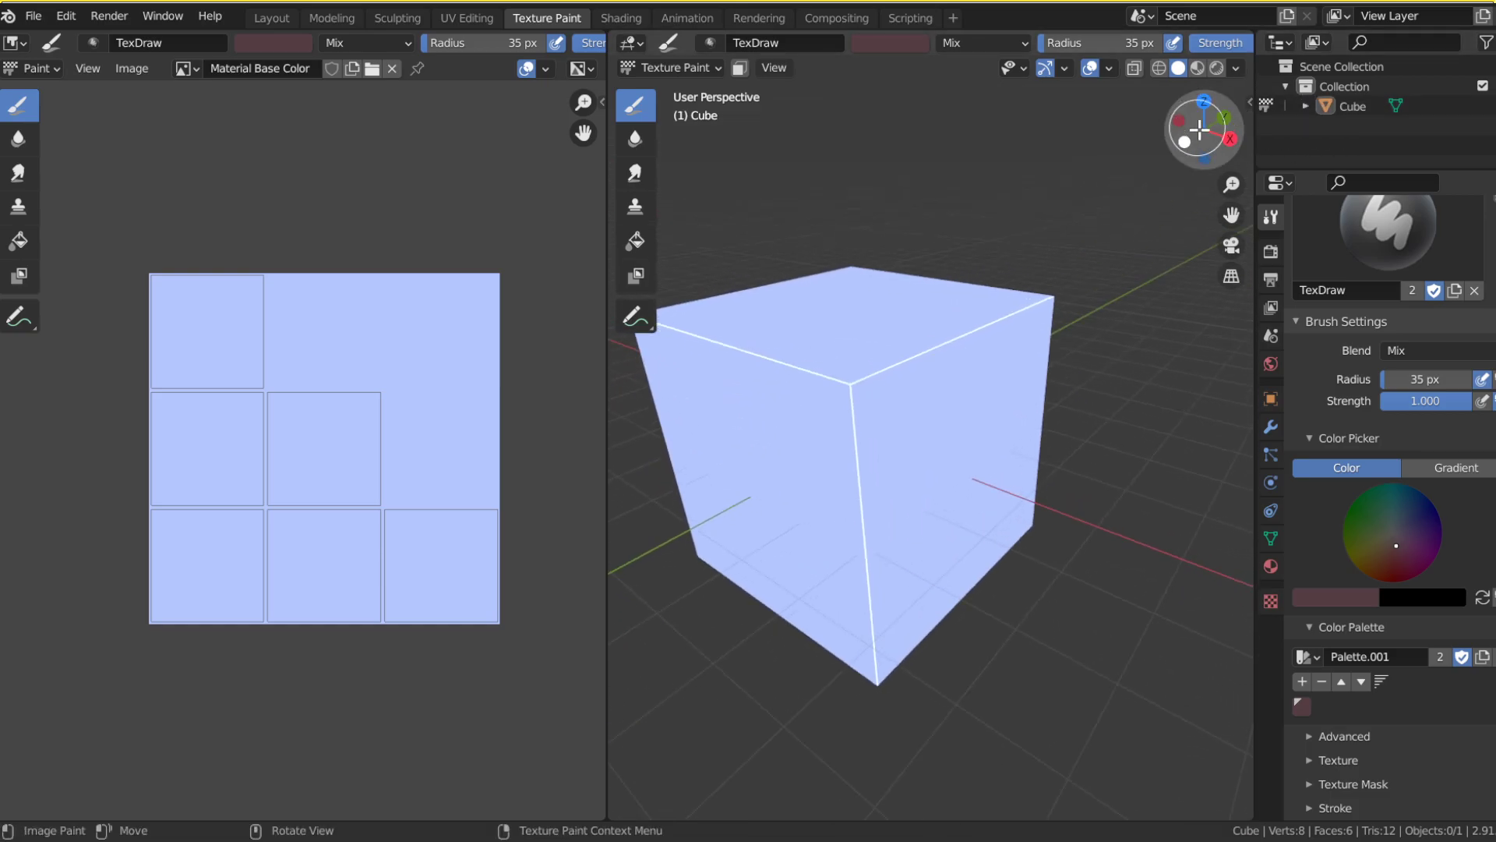
mouse_move(1200, 131)
left_mouse_down()
mouse_move(1109, 133)
mouse_move(1224, 136)
left_mouse_up()
mouse_move(222, 386)
left_mouse_down()
mouse_move(238, 495)
mouse_move(225, 528)
left_mouse_up()
left_click_drag(350, 403, 319, 594)
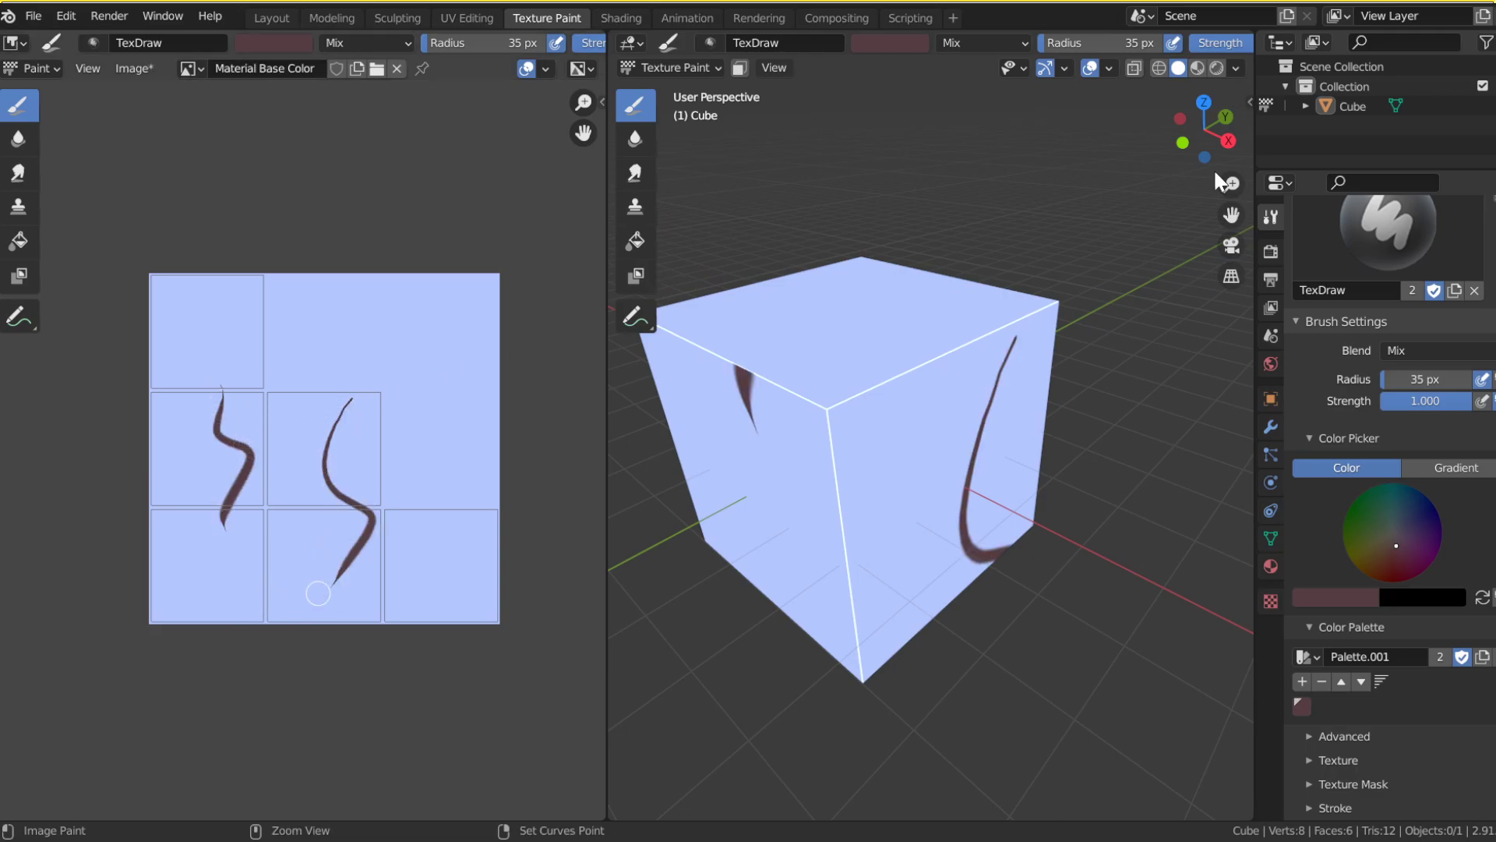
key("ctrl+z")
key("ctrl+z")
Step: Paint branching, tapered mauve strokes on the cube's right face in the 3D viewport
left_click_drag(1206, 129, 1109, 100)
left_click(1205, 140)
scroll(918, 321, "up", 3)
left_click_drag(902, 290, 886, 421)
key("ctrl+z")
mouse_move(905, 290)
left_mouse_down()
mouse_move(875, 467)
mouse_move(912, 401)
mouse_move(888, 466)
left_mouse_up()
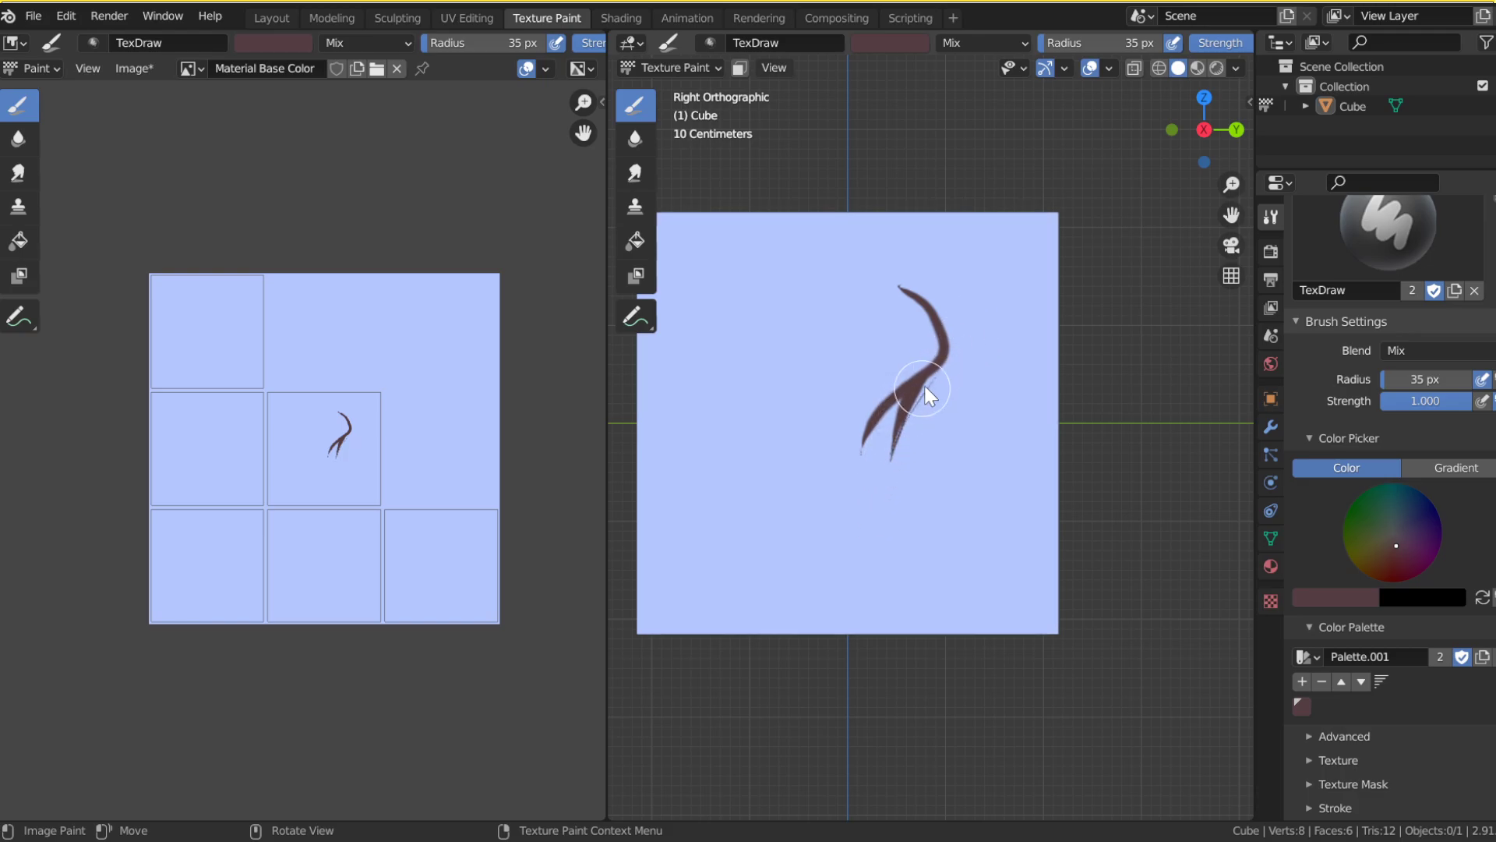
left_click_drag(1213, 152, 1356, 160)
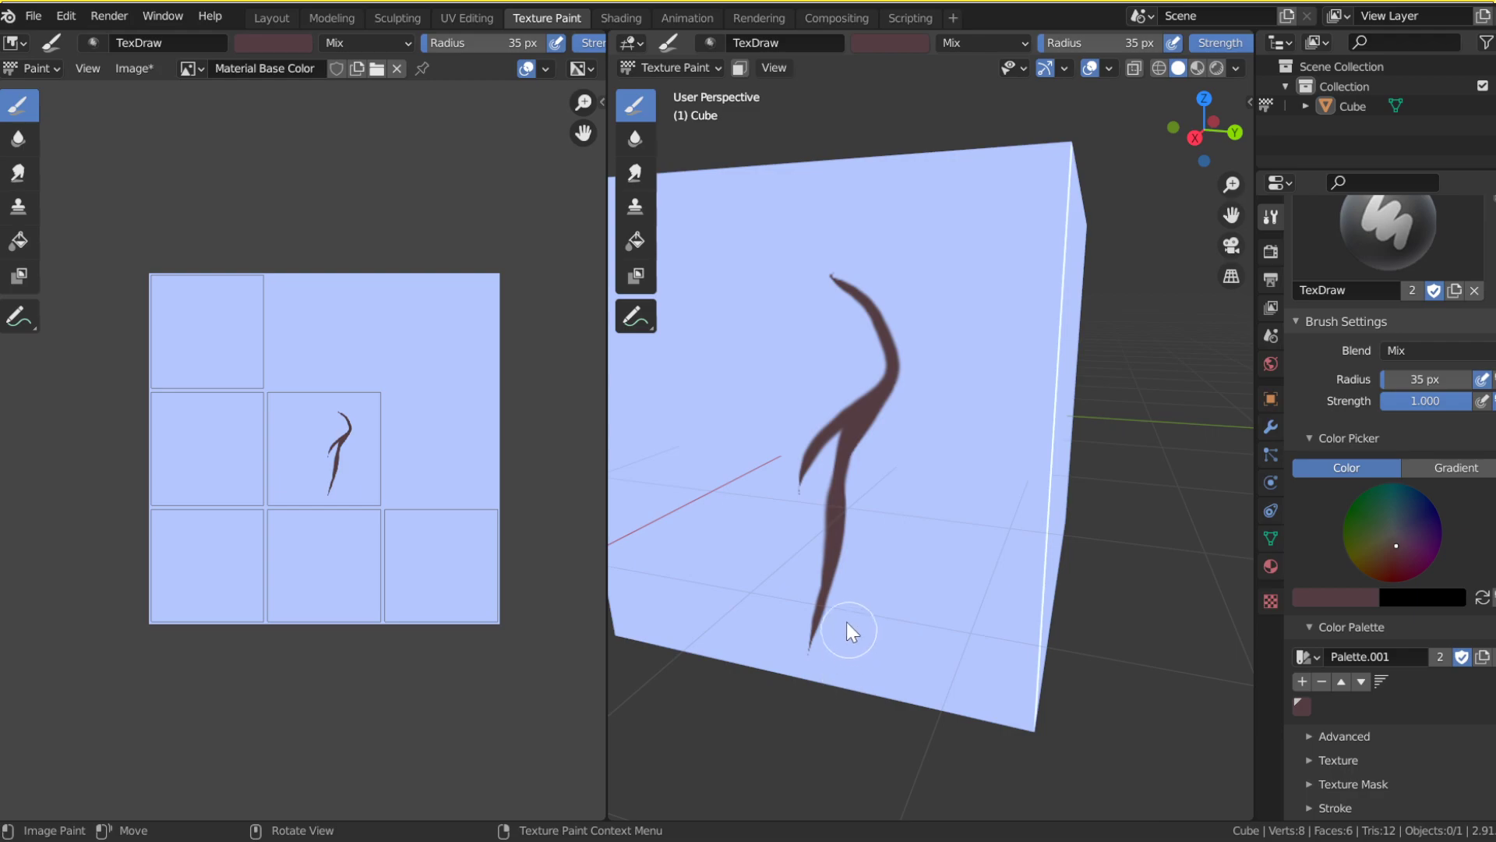
left_click_drag(832, 638, 881, 397)
left_click_drag(1232, 184, 1229, 222)
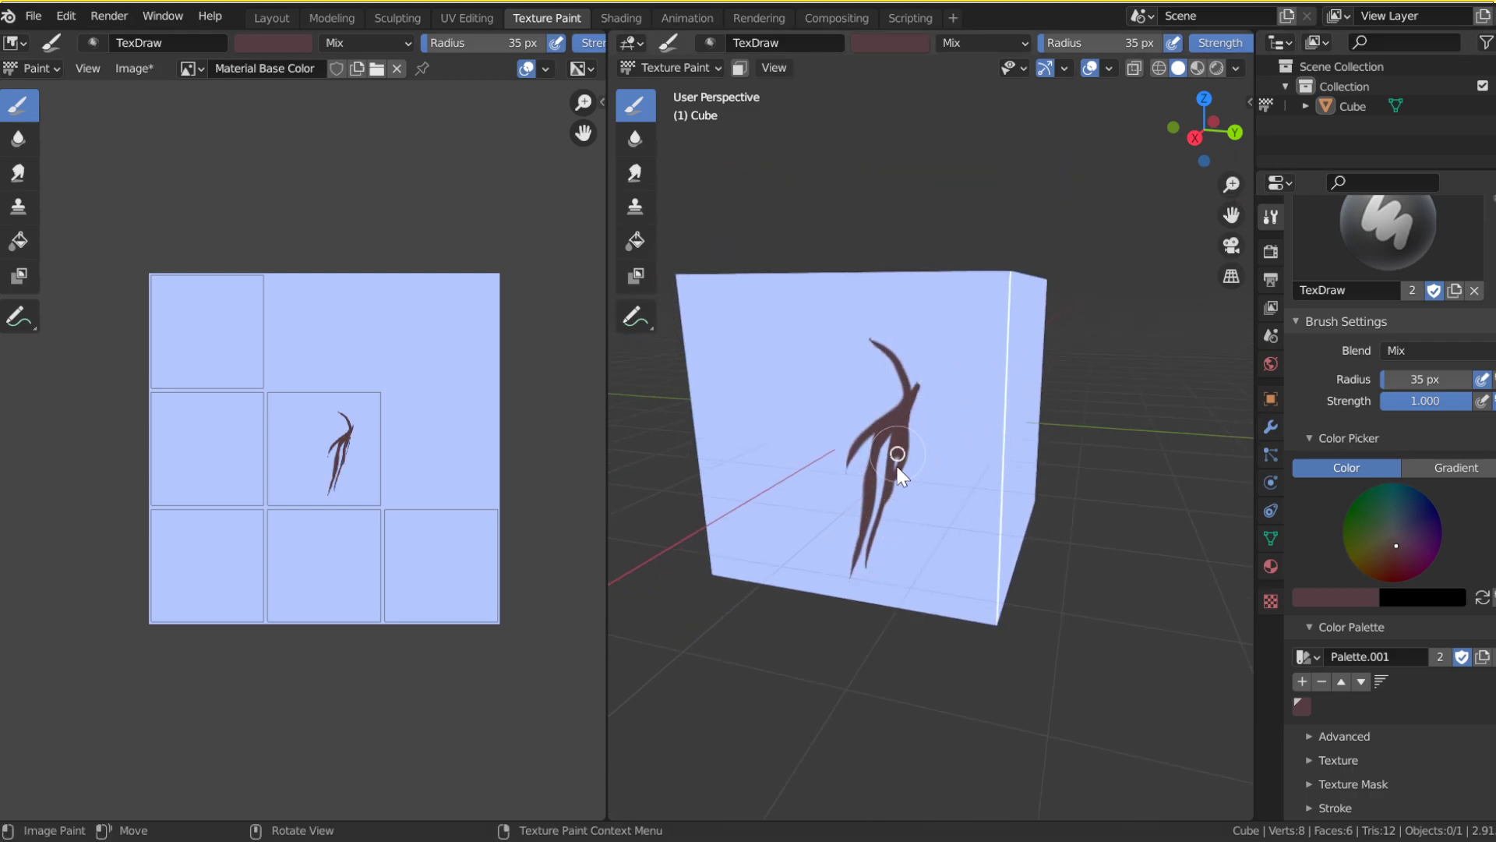
Step: Paint a short handwritten word beside the branching strokes on the cube's right face
left_click_drag(1227, 111, 1298, 100)
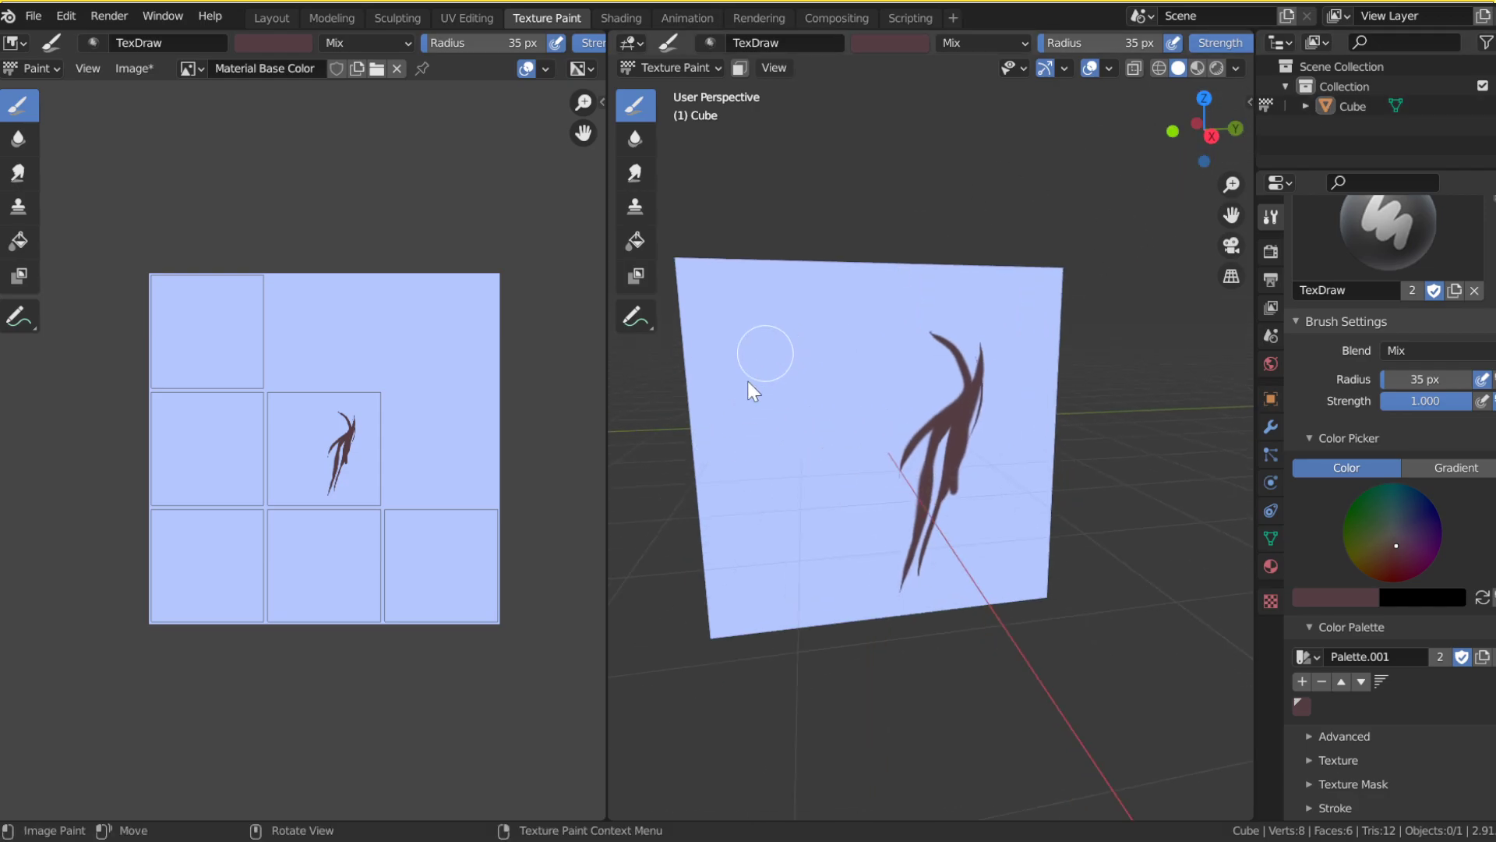
mouse_move(750, 436)
left_mouse_down()
mouse_move(815, 399)
mouse_move(849, 427)
left_mouse_up()
left_click_drag(820, 467, 879, 318)
mouse_move(866, 387)
left_mouse_down()
mouse_move(909, 328)
mouse_move(890, 429)
left_mouse_up()
left_click_drag(1221, 149, 1030, 215)
Step: Switch to the Layout workspace, set the solid viewport lighting to MatCap and select the cube
left_click(272, 17)
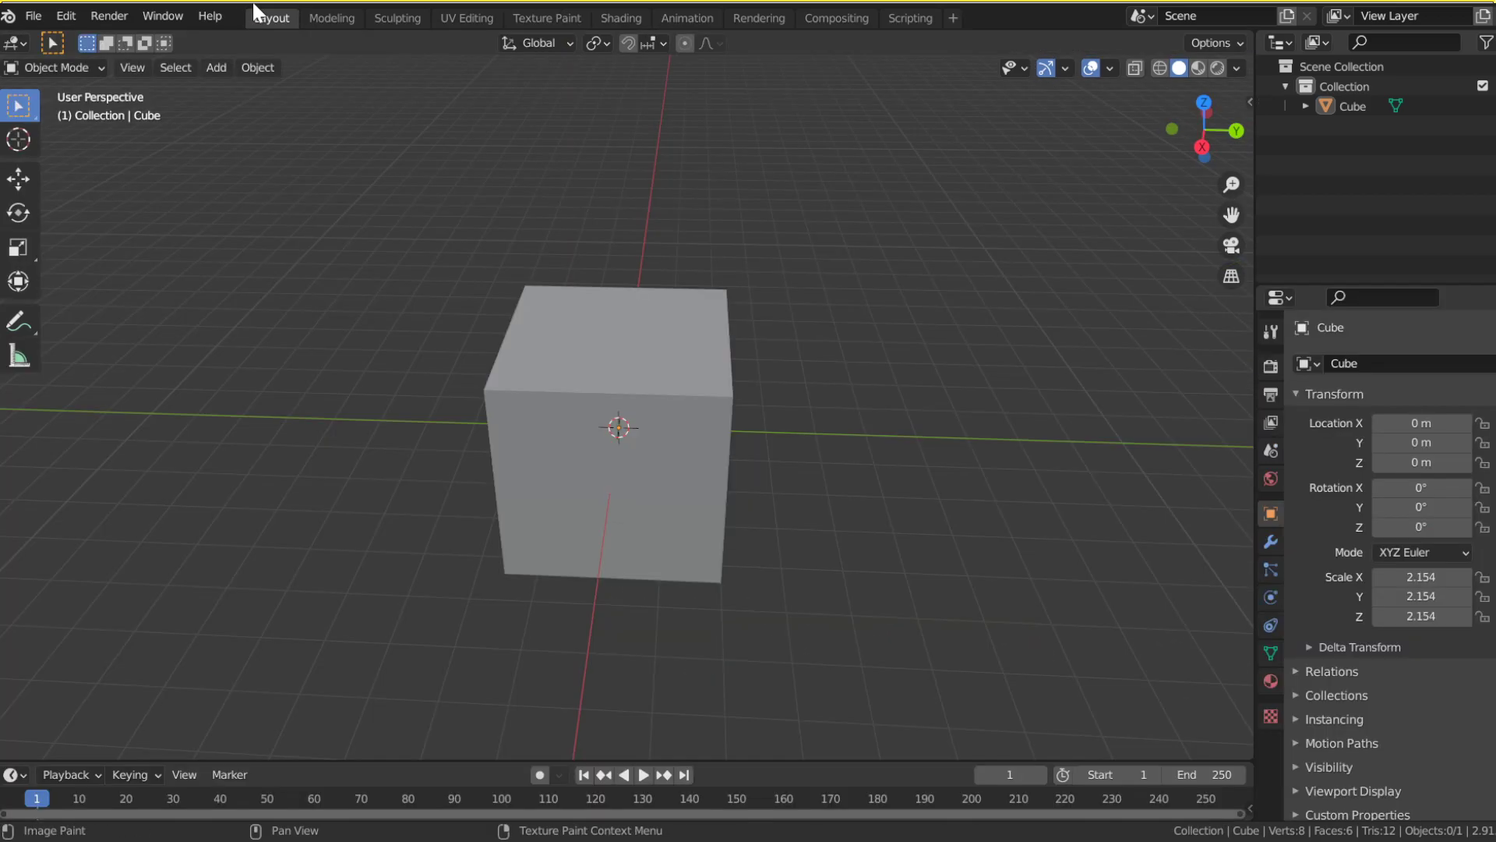
key("Tab")
key("Tab")
left_click(1237, 68)
left_click(1189, 162)
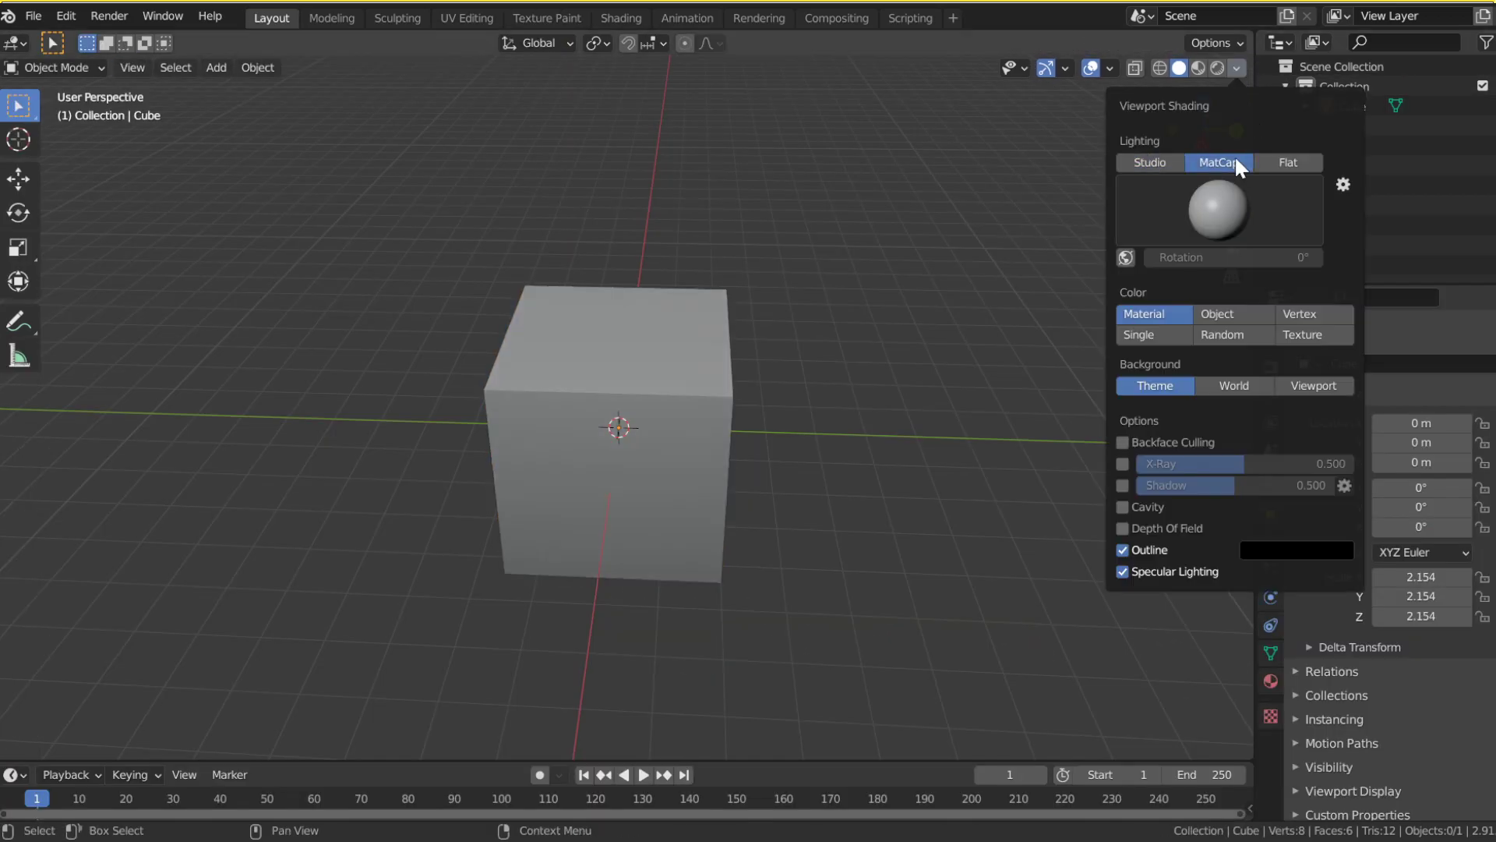
mouse_move(1196, 136)
left_mouse_down()
mouse_move(1305, 112)
mouse_move(1204, 129)
left_mouse_up()
left_click(635, 391)
left_click(1161, 68)
left_click(1181, 68)
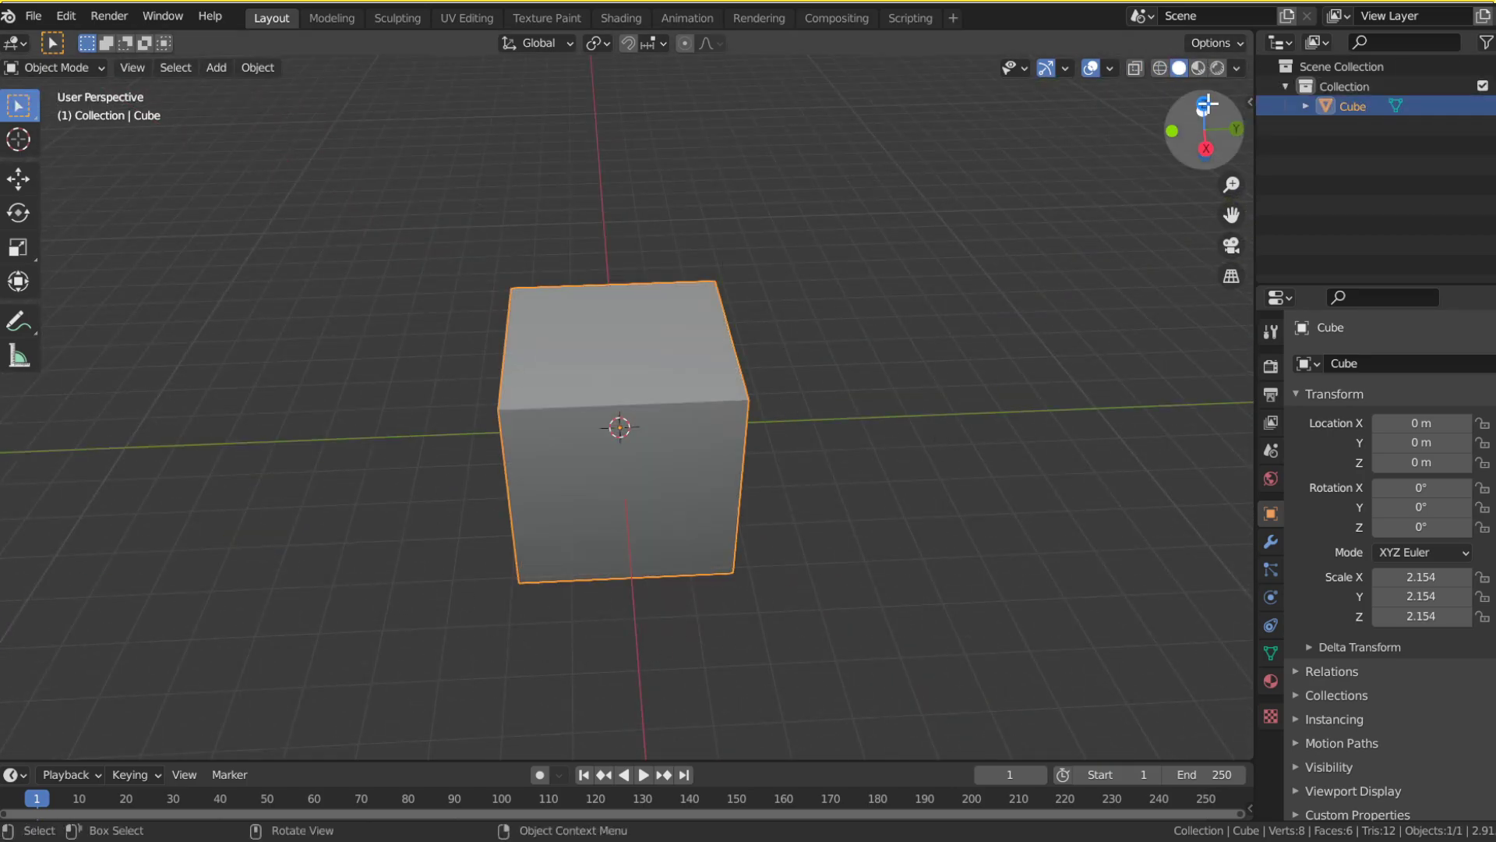
Step: Set the viewport shading color to Texture so the painted cube can be viewed in the Layout workspace
left_click(1235, 68)
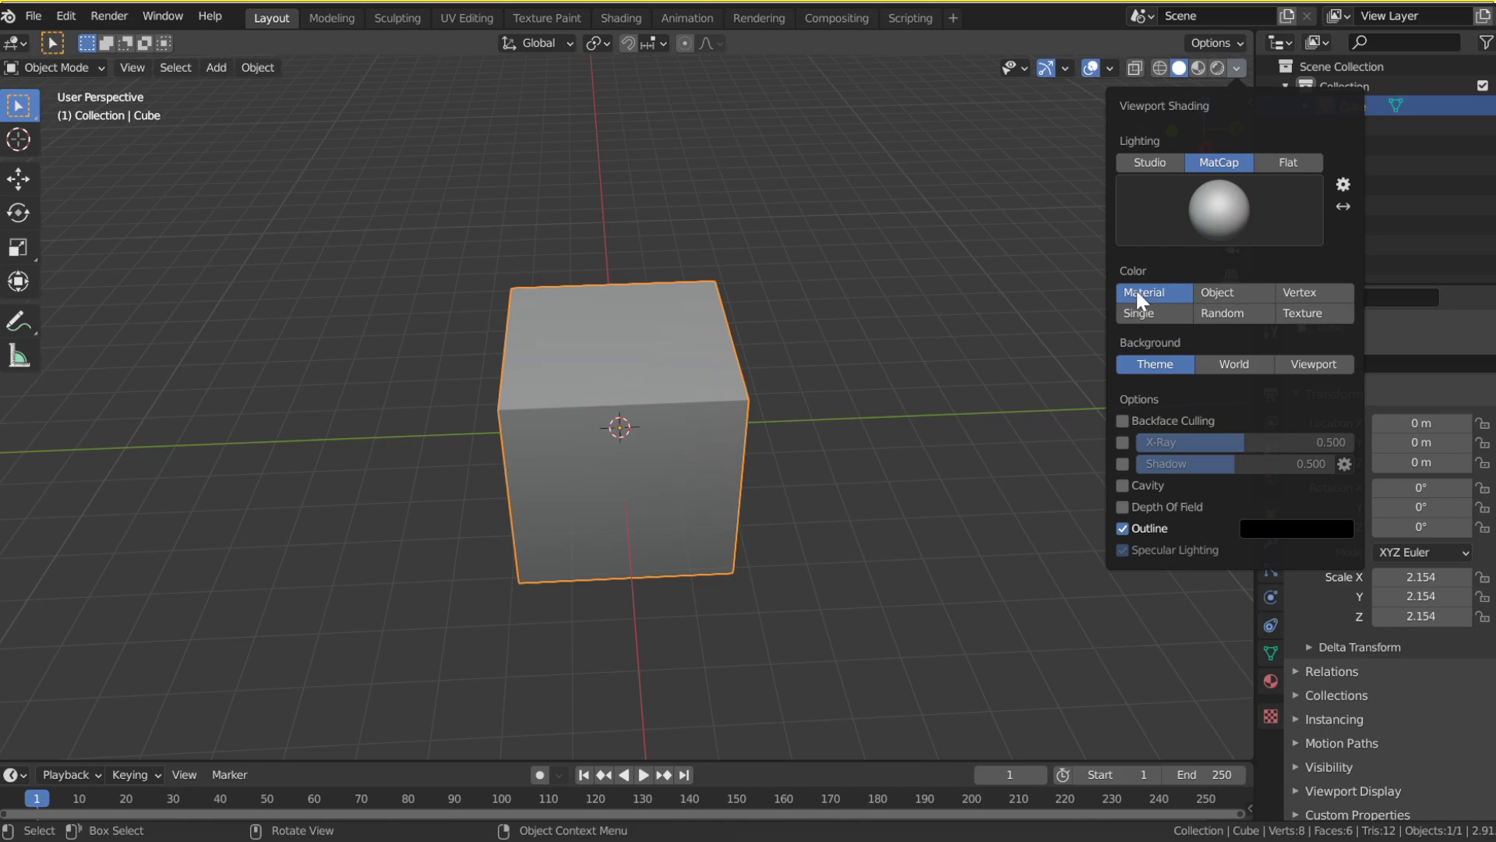
left_click(1306, 311)
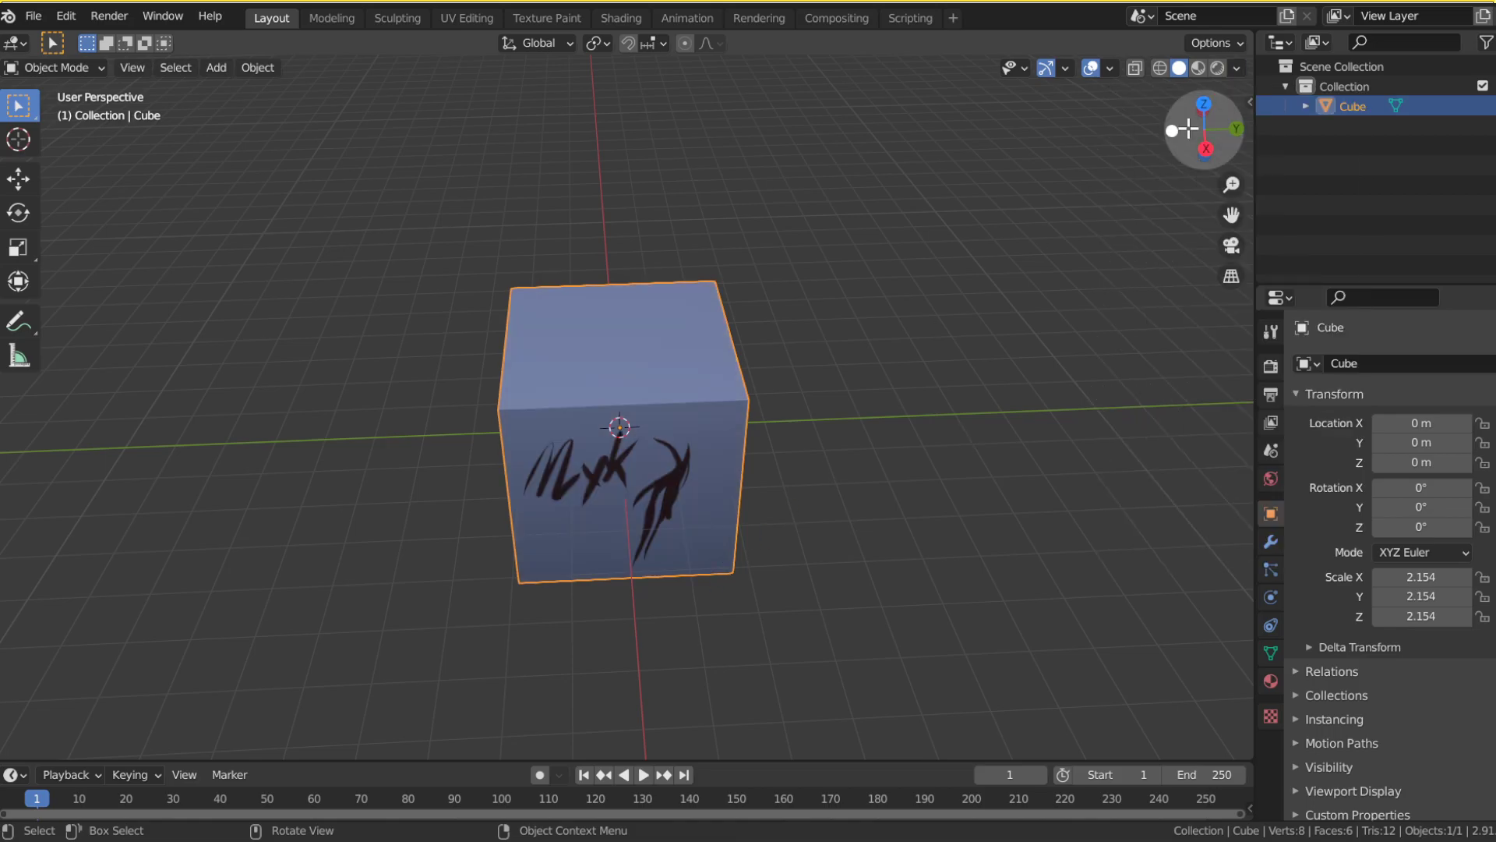
mouse_move(1204, 129)
left_mouse_down()
mouse_move(1021, 57)
mouse_move(1239, 75)
mouse_move(1255, 61)
left_mouse_up()
Step: Return to the Texture Paint workspace and paint thick curved strokes with a 50 px brush on the cube's back face
left_click(558, 17)
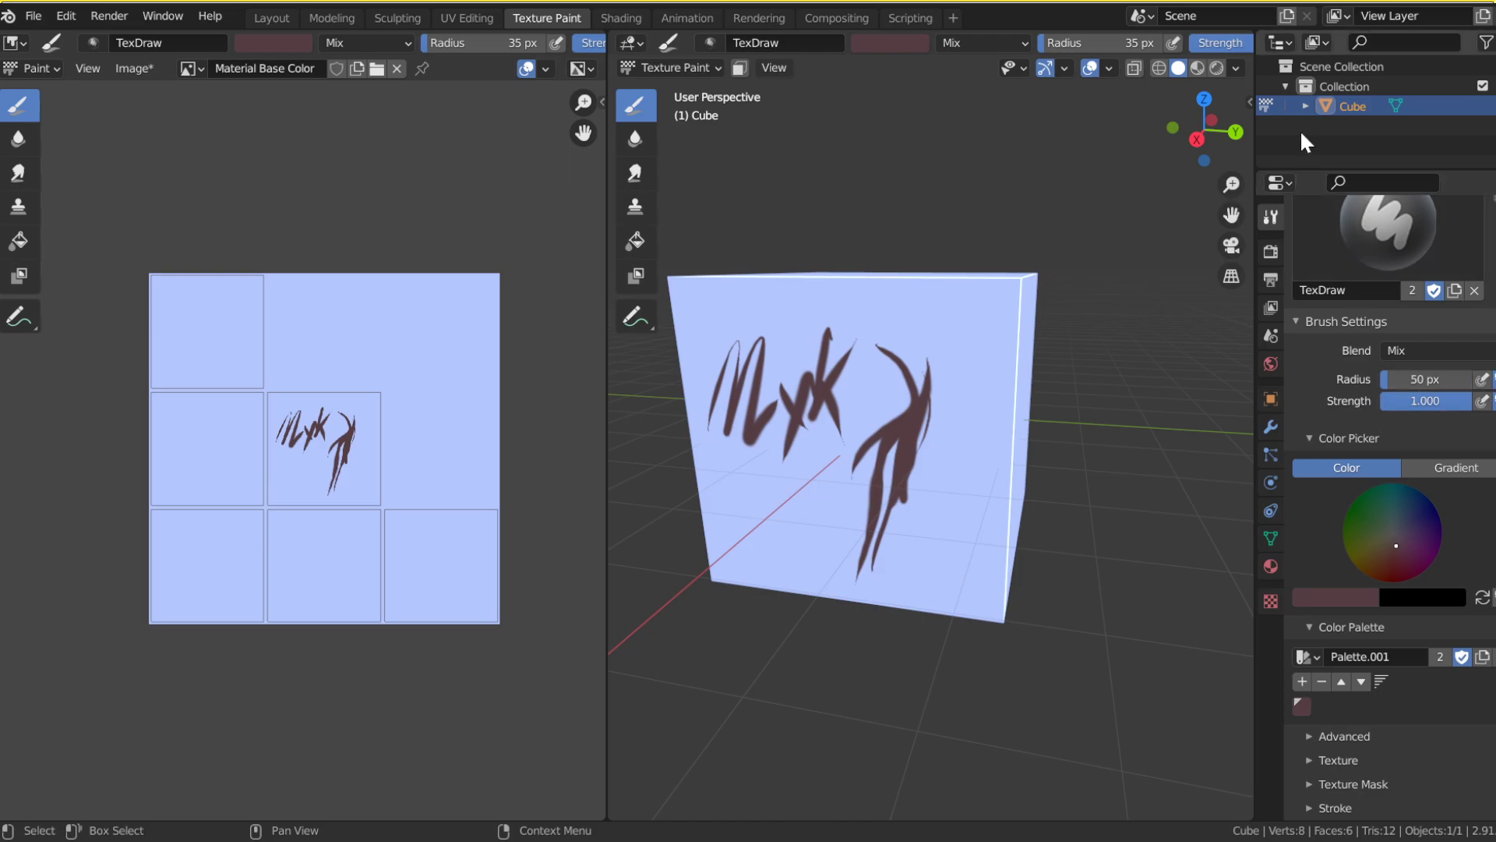
mouse_move(1204, 127)
left_mouse_down()
mouse_move(1095, 133)
mouse_move(1009, 187)
left_mouse_up()
mouse_move(963, 315)
left_mouse_down()
mouse_move(935, 401)
mouse_move(1068, 478)
mouse_move(1122, 537)
left_mouse_up()
left_click_drag(1204, 125, 1091, 169)
left_click_drag(1013, 362, 976, 441)
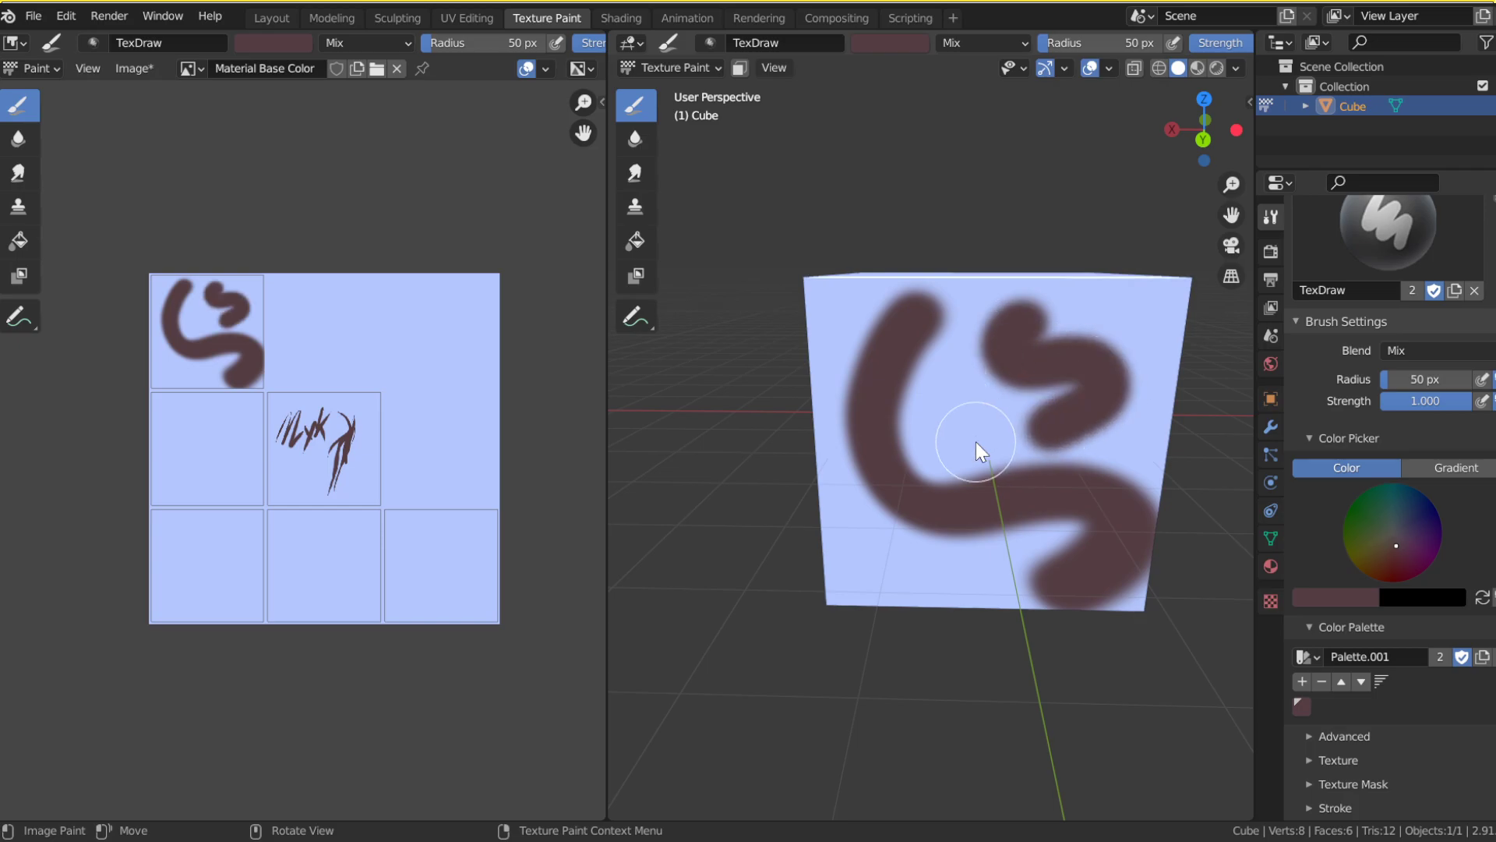
left_click_drag(845, 359, 996, 554)
Step: Paint a thick S-shaped stroke and two slanted strokes beside it on the cube's left face
left_click_drag(1192, 132, 958, 94)
mouse_move(1033, 269)
left_mouse_down()
mouse_move(925, 360)
mouse_move(901, 591)
left_mouse_up()
left_click_drag(1122, 290, 1022, 549)
left_click_drag(1158, 382, 1087, 573)
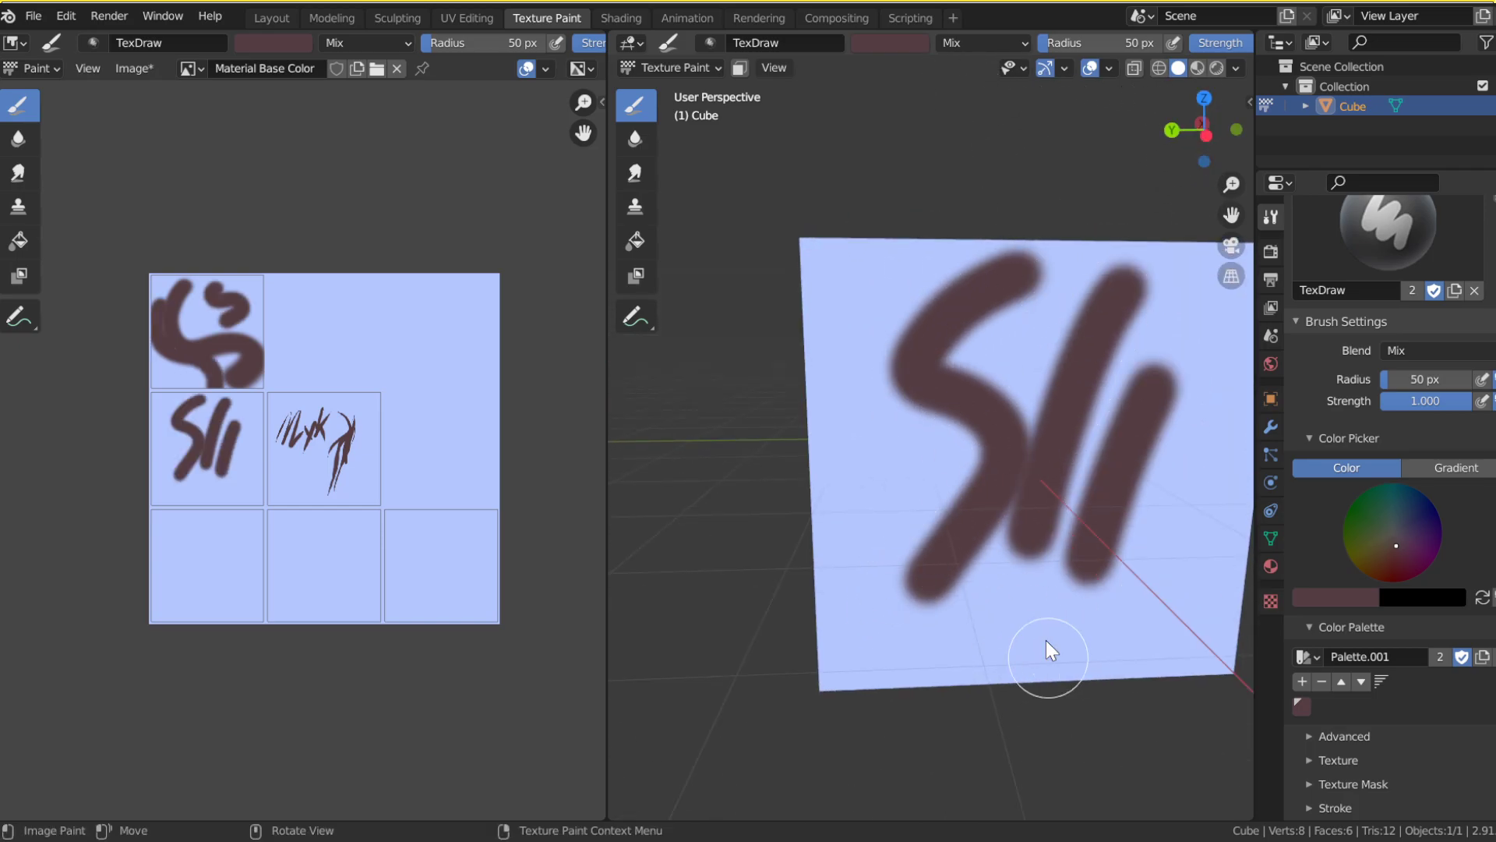
Step: Add two smaller, roughly vertical strokes near the upper corner of the cube's left face
left_click_drag(1226, 209, 948, 203)
left_click_drag(1231, 213, 1242, 85)
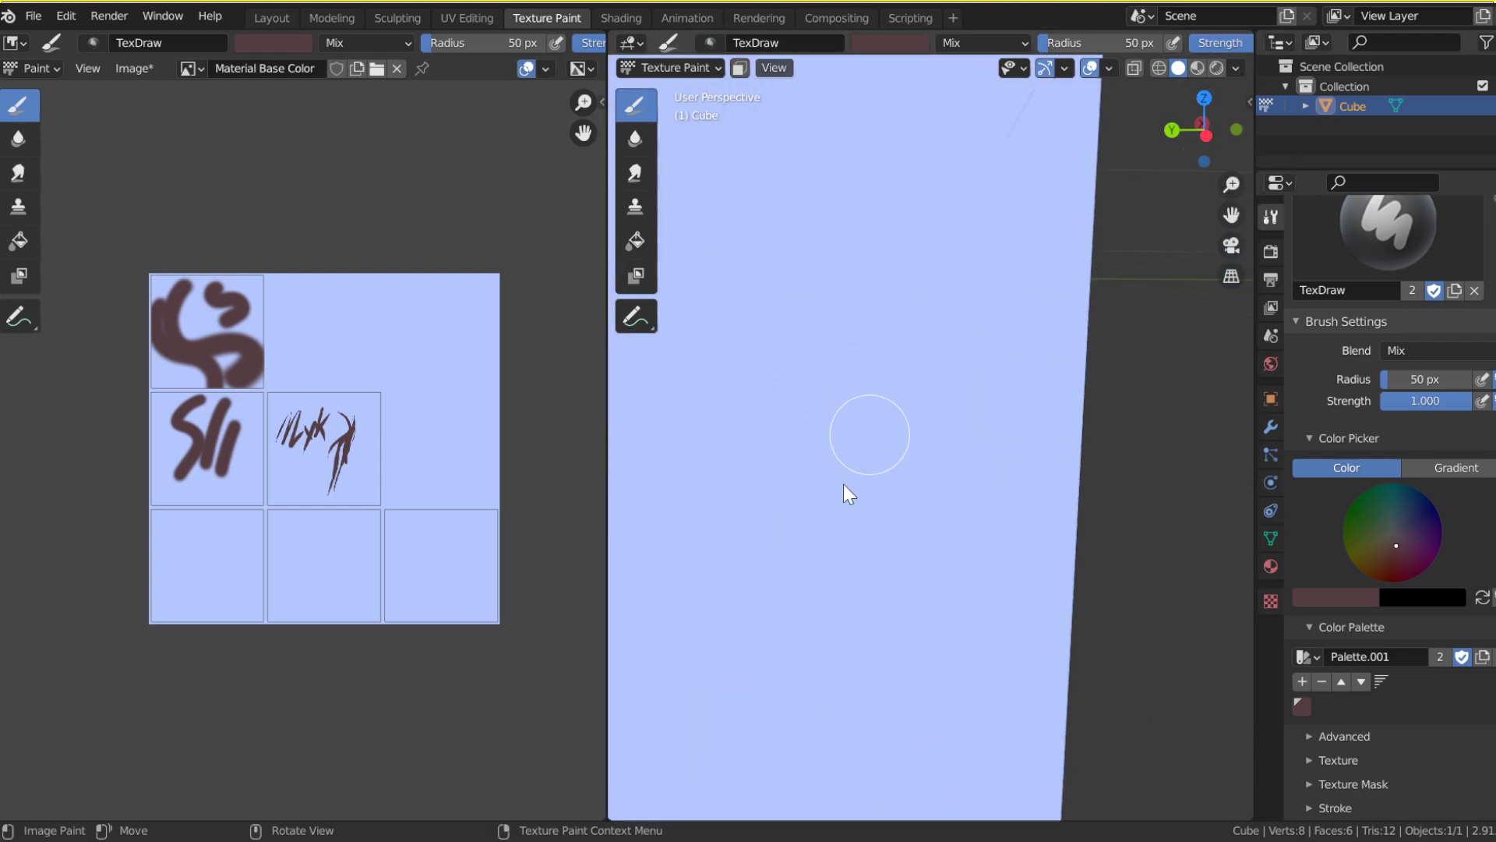
left_click_drag(1227, 185, 1229, 312)
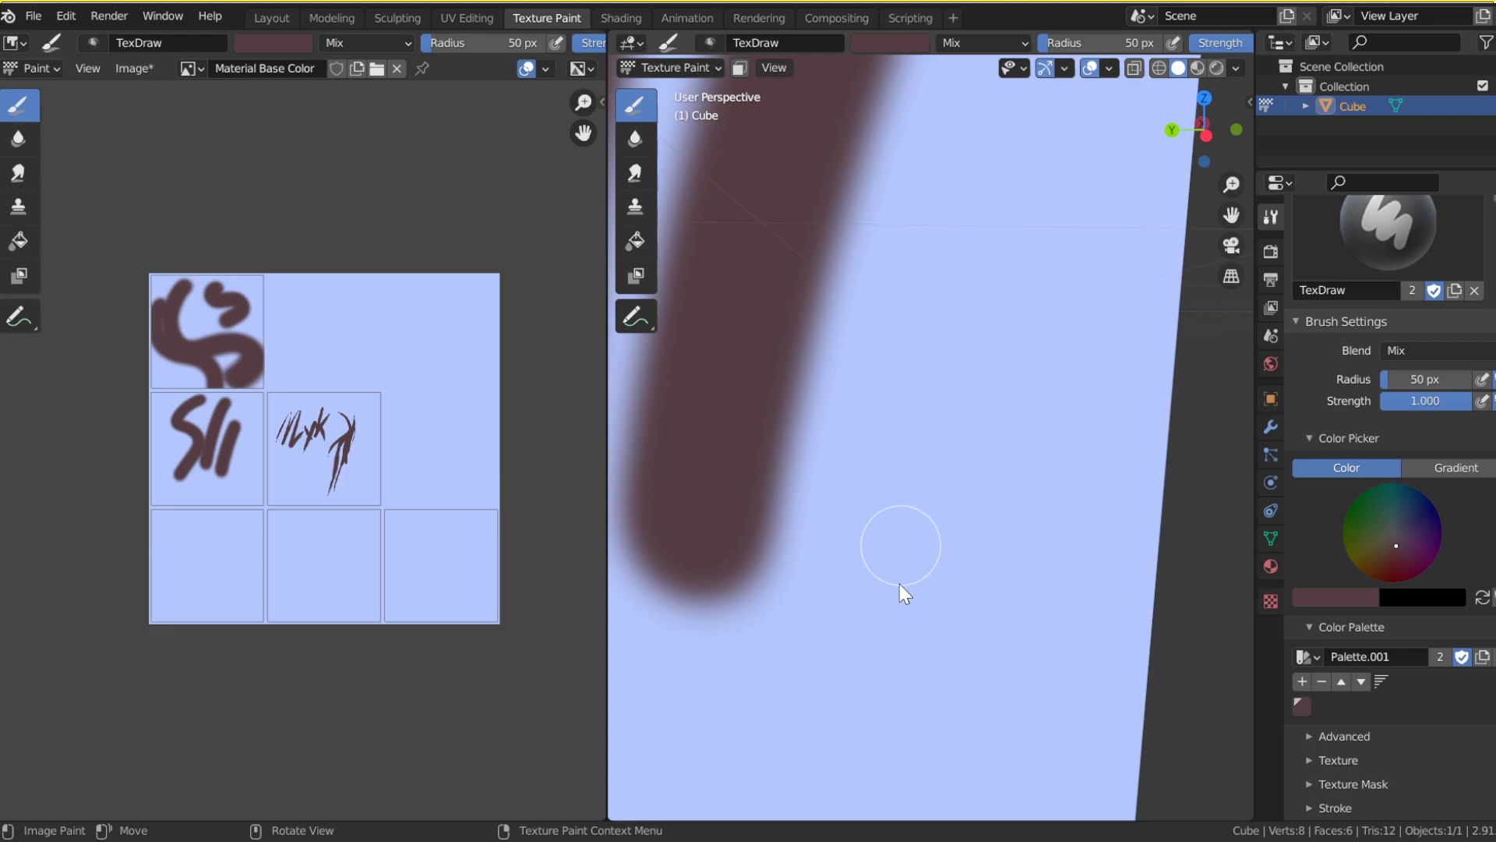
left_click_drag(1222, 215, 1286, 246)
left_click_drag(1231, 184, 1185, 382)
left_click_drag(1231, 214, 1119, 247)
mouse_move(978, 347)
left_mouse_down()
mouse_move(999, 580)
mouse_move(924, 518)
mouse_move(926, 567)
left_mouse_up()
mouse_move(1229, 185)
left_mouse_down()
mouse_move(1216, 297)
mouse_move(1192, 199)
left_mouse_up()
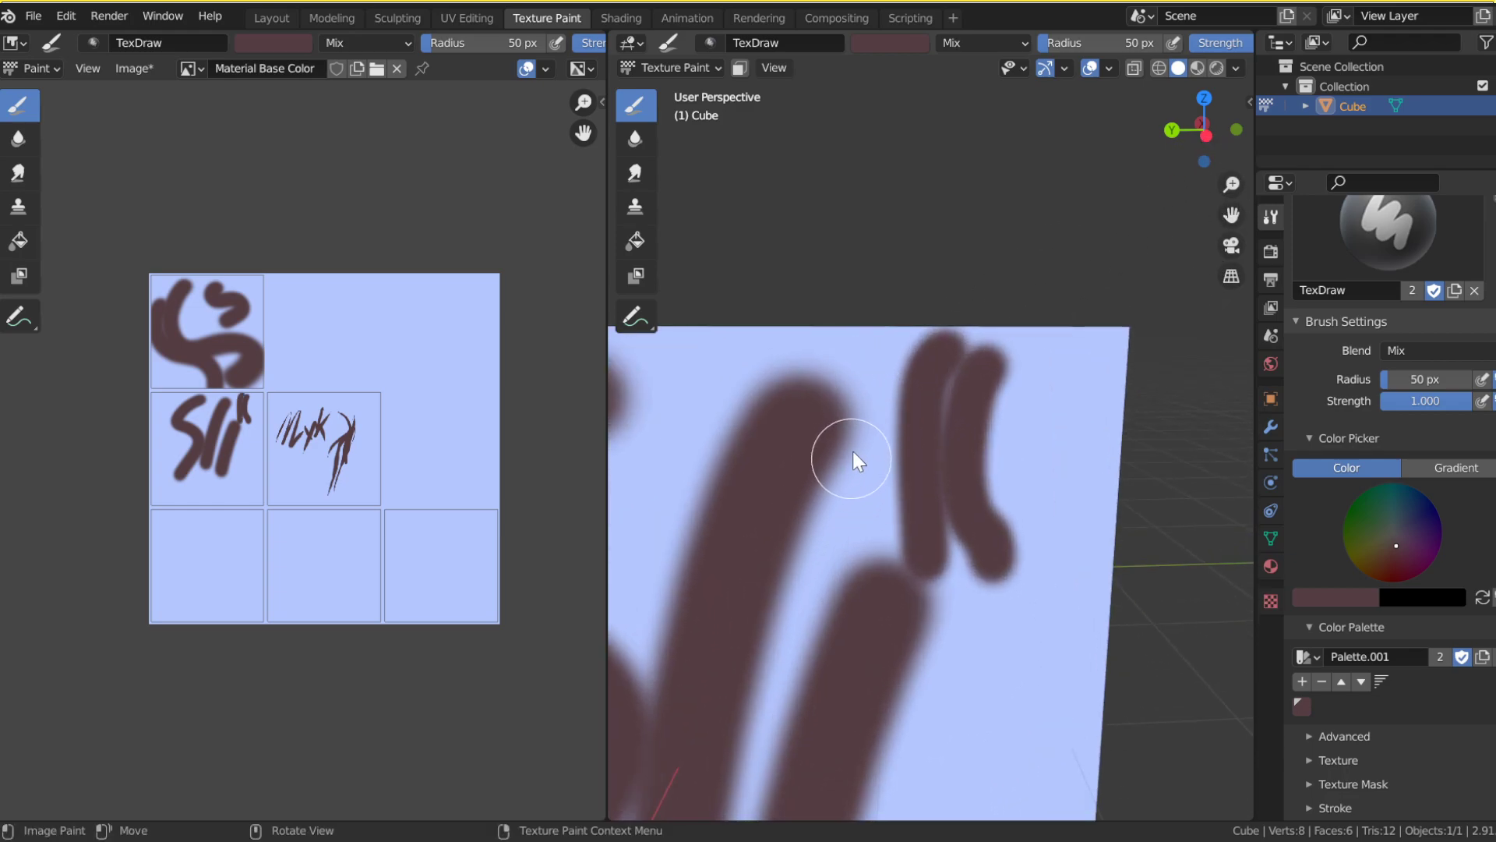
Step: Try a long stroke with a 35 px brush on an unpainted side of the cube and undo it
left_click_drag(1232, 185, 1188, 506)
mouse_move(1200, 128)
left_mouse_down()
mouse_move(1032, 152)
mouse_move(1135, 141)
left_mouse_up()
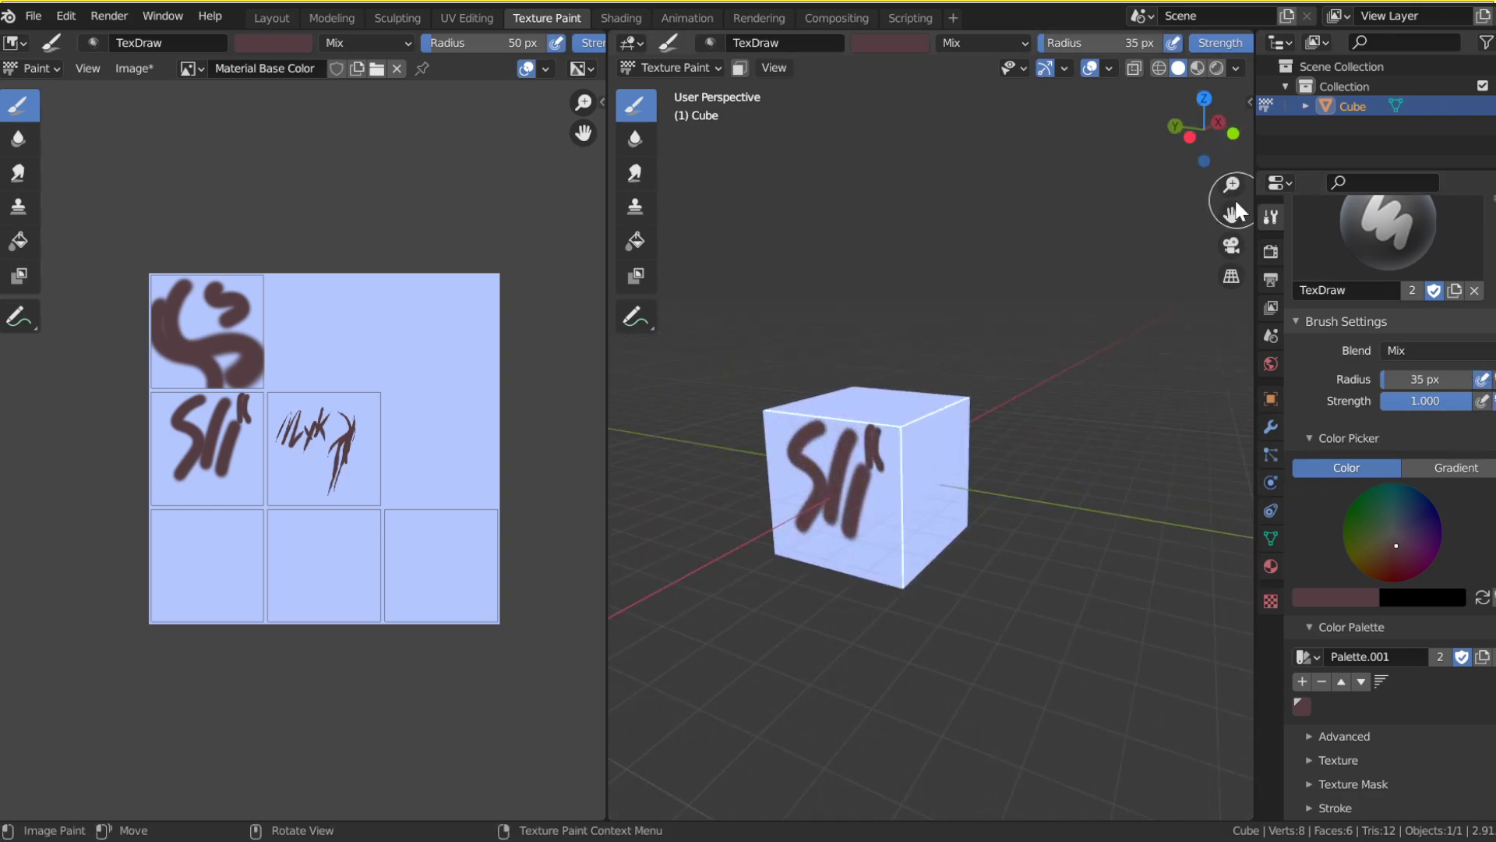
left_click_drag(1231, 187, 1055, 143)
left_click_drag(1232, 215, 1208, 137)
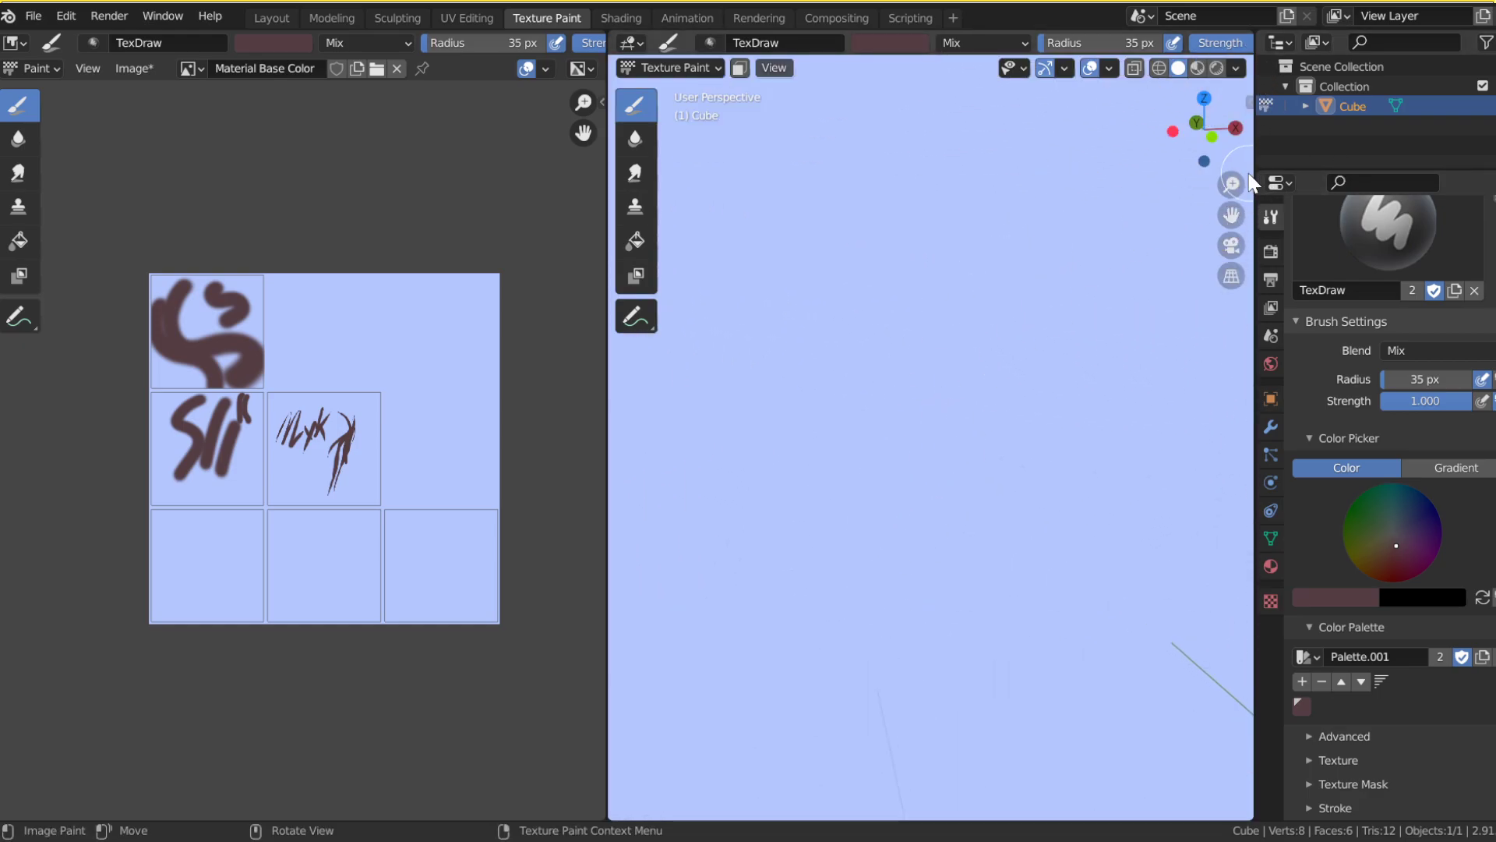
scroll(1196, 300, "down", 2)
left_click_drag(1025, 237, 915, 633)
left_click_drag(1226, 187, 1196, 300)
mouse_move(1173, 168)
left_mouse_down()
mouse_move(1079, 172)
mouse_move(1090, 183)
mouse_move(1112, 153)
left_mouse_up()
key("ctrl+z")
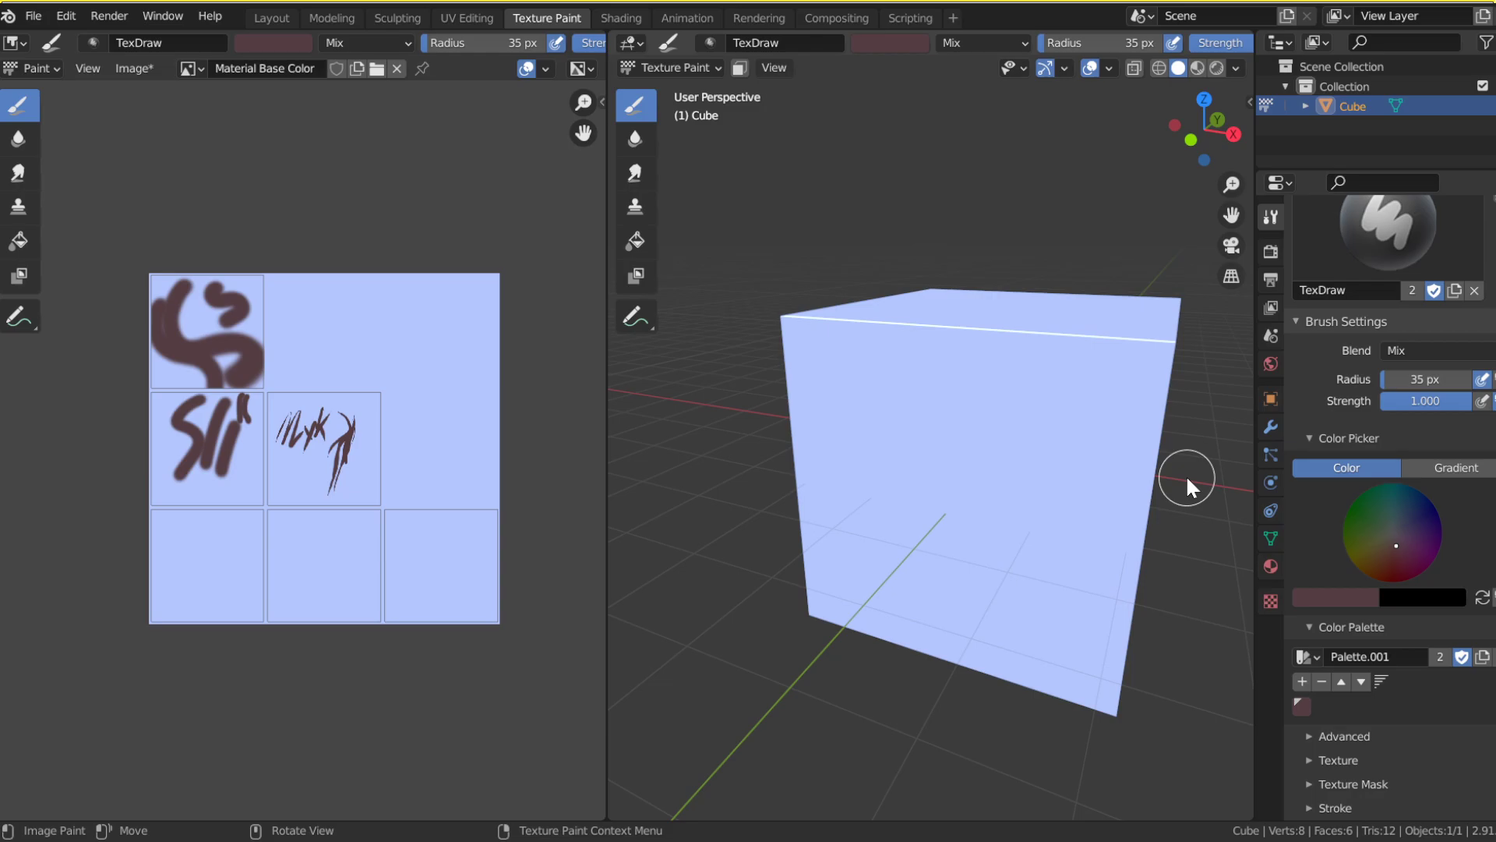
Step: Try thick curved strokes with the 35 px brush on the cube's top face and undo them
left_click_drag(1190, 134, 1185, 134)
left_click_drag(1231, 215, 1165, 326)
mouse_move(884, 435)
left_mouse_down()
mouse_move(894, 500)
mouse_move(960, 507)
mouse_move(957, 546)
mouse_move(960, 534)
left_mouse_up()
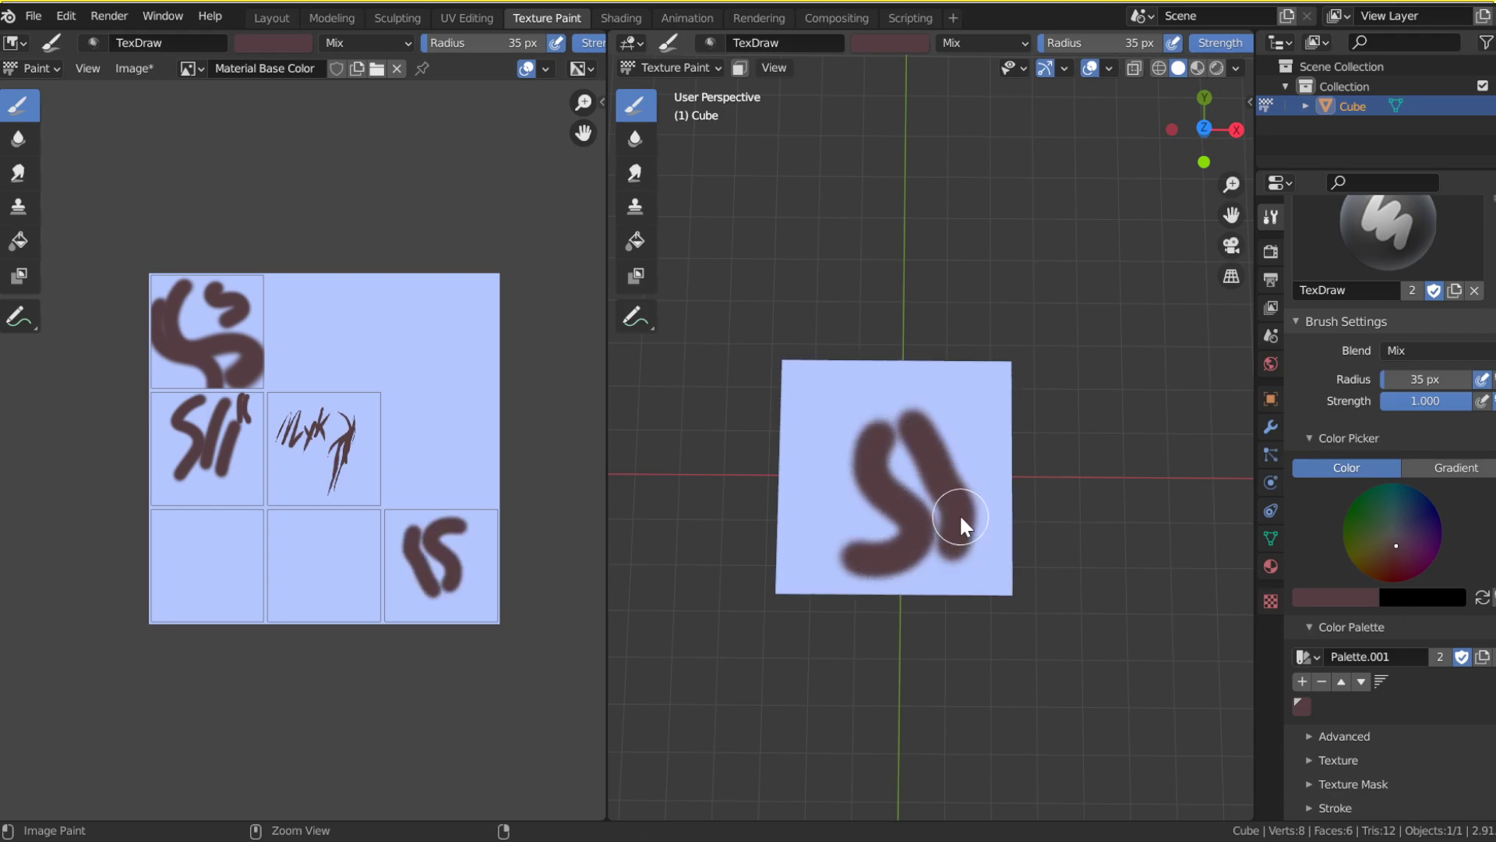
key("ctrl+z")
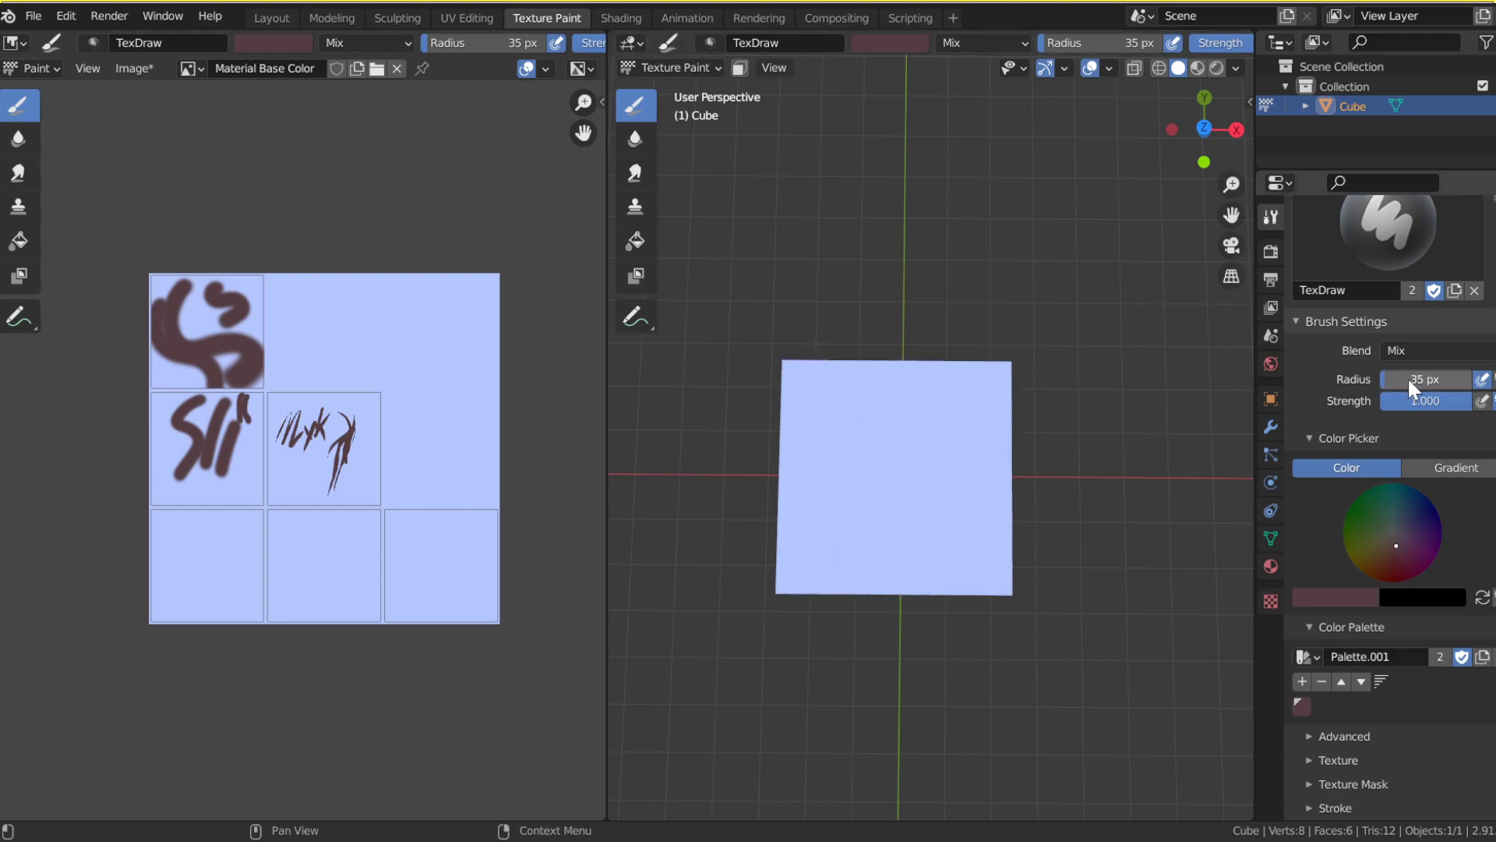
Step: Reduce the brush radius to 14 px, try a stroke on the cube's top face and undo it
left_click_drag(1407, 376, 1387, 378)
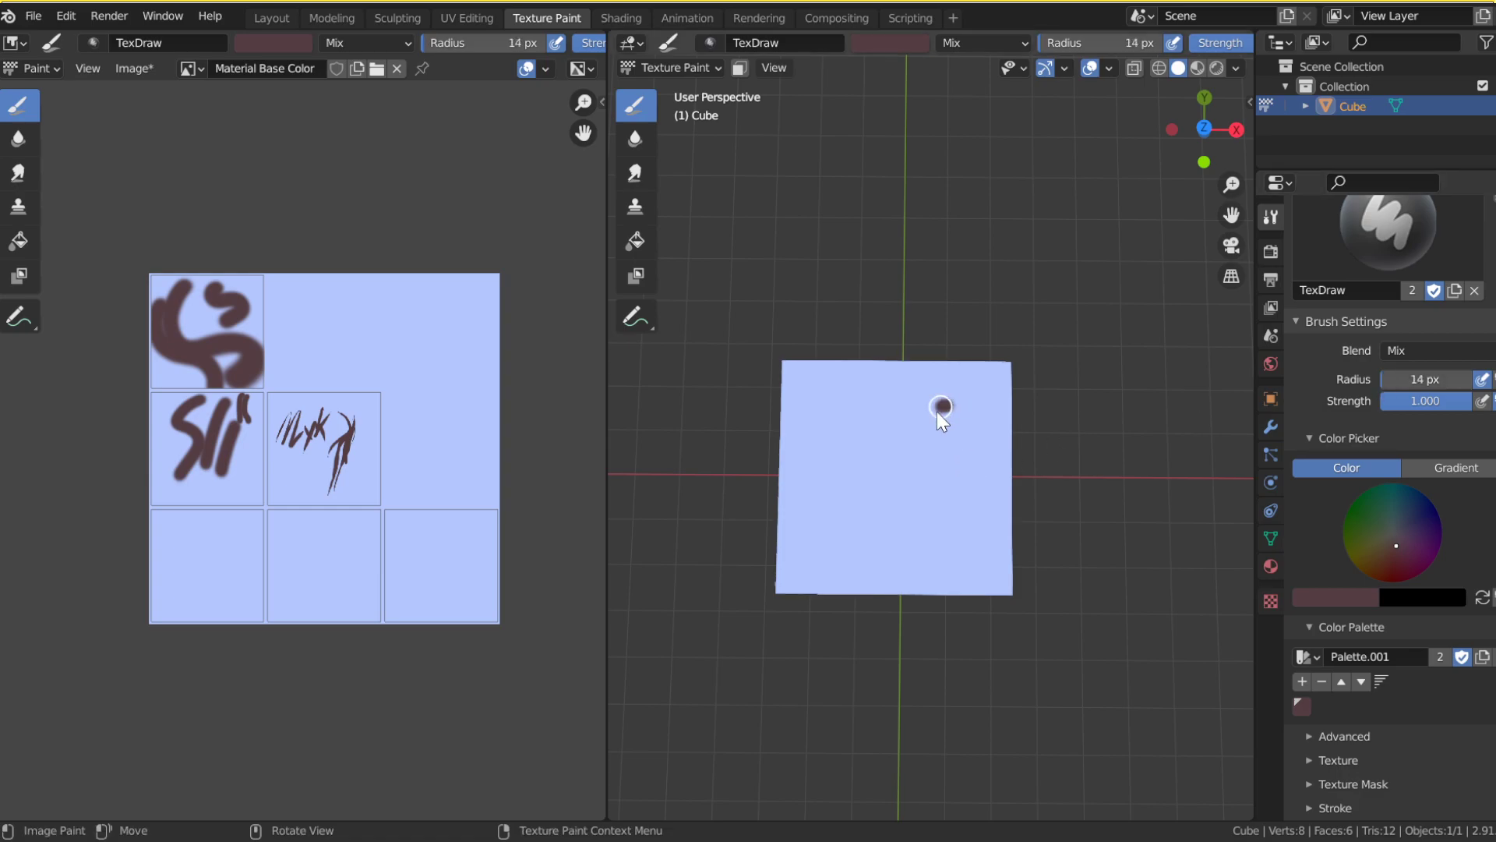
left_click_drag(941, 412, 910, 534)
key("ctrl+z")
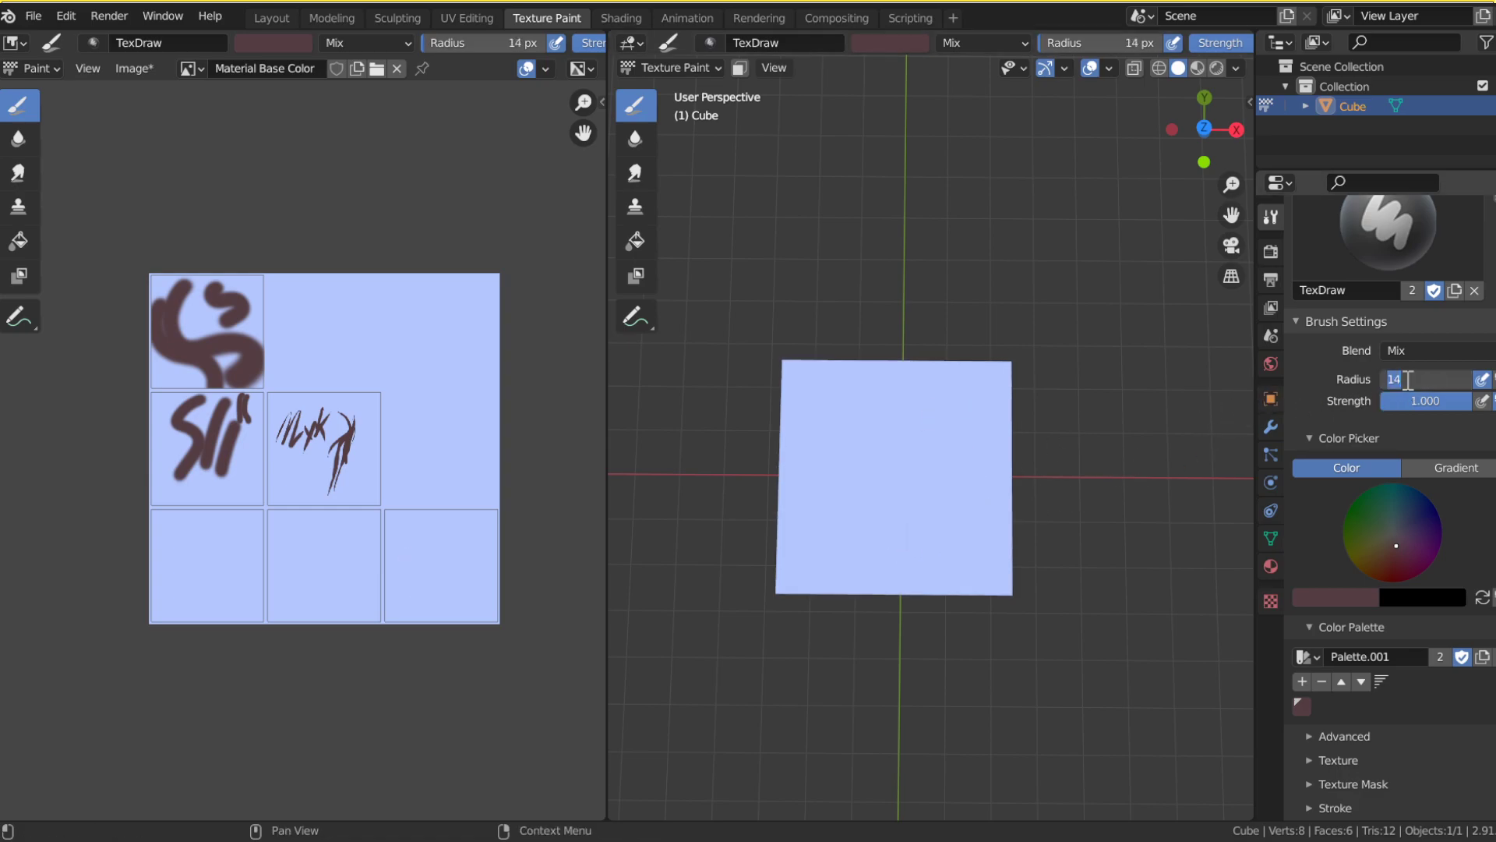
Step: Set the brush radius to 7 px, test a short stroke on the cube's top face and undo it
type("7")
key("Return")
left_click_drag(885, 540, 895, 545)
key("ctrl+z")
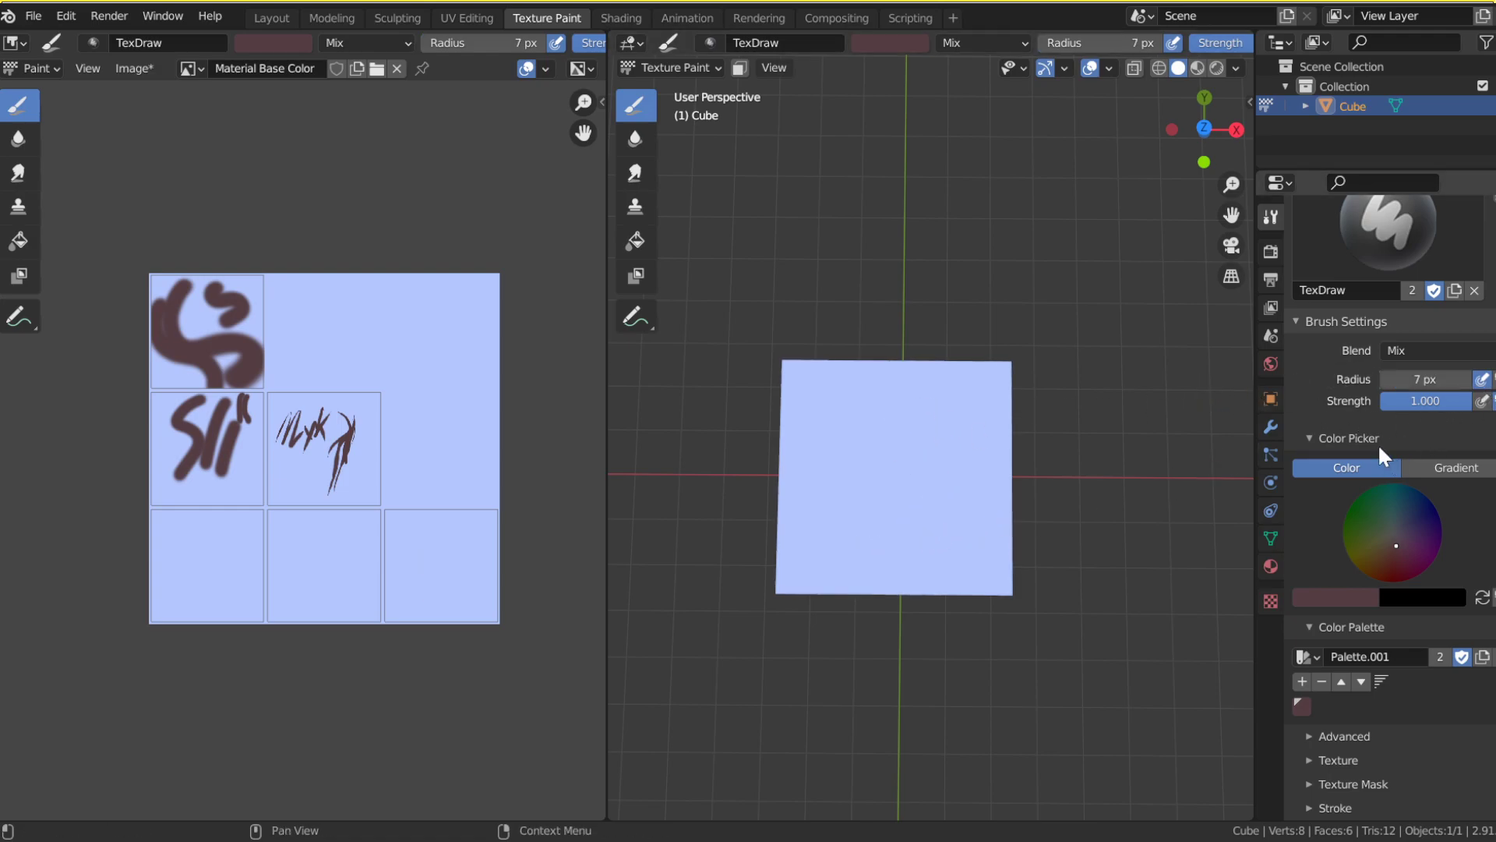
Step: Open the brush's Stroke settings, enable Stabilize Stroke and expand its radius and factor options
scroll(1437, 425, "down", 5)
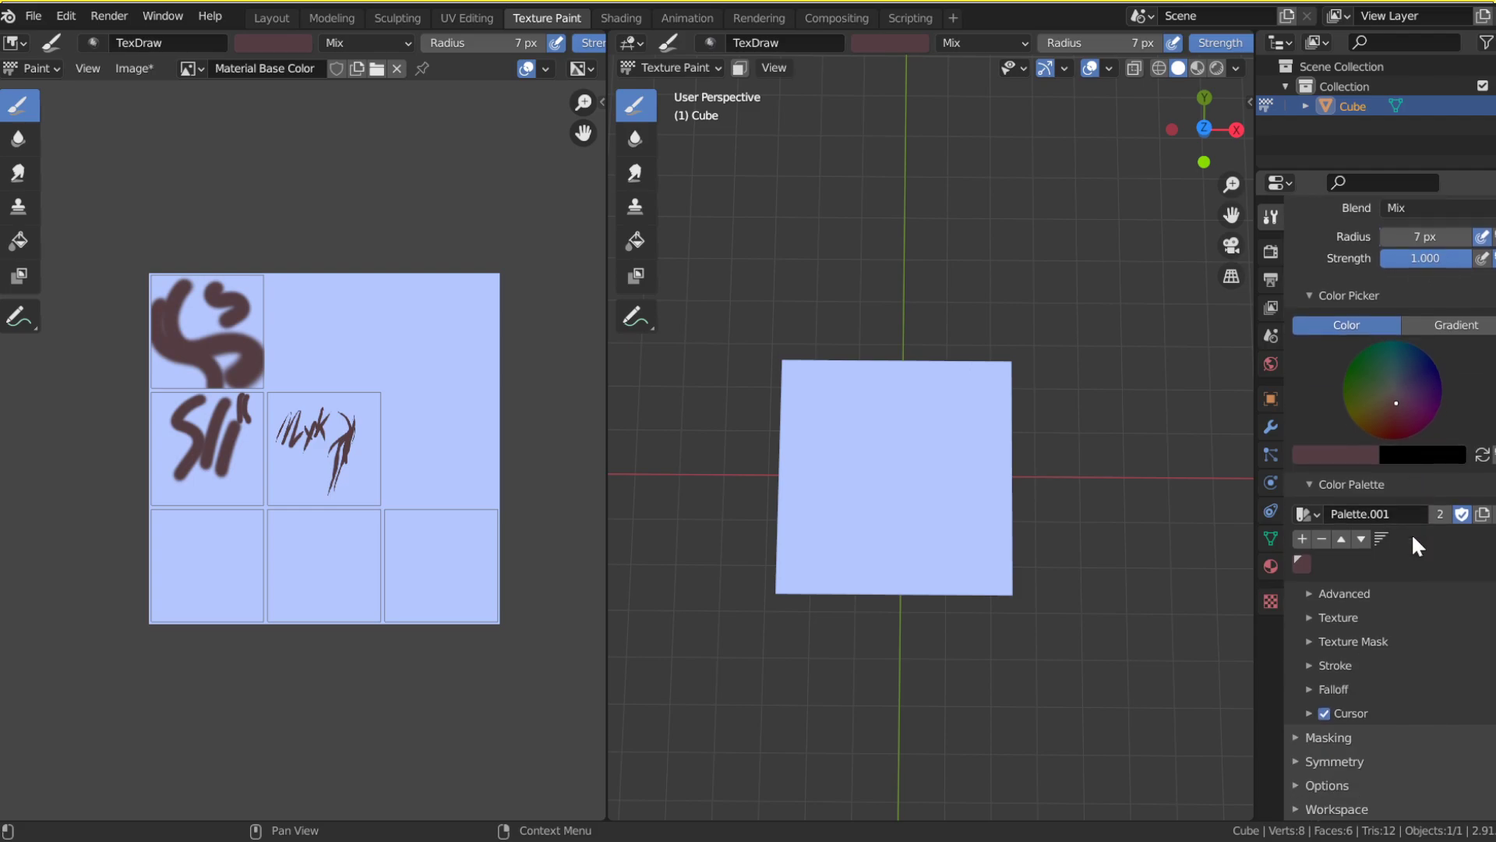
left_click(1344, 712)
scroll(1372, 686, "down", 3)
left_click(1348, 601)
left_click(1345, 595)
left_click(1344, 597)
left_click(1349, 639)
left_click(1349, 639)
left_click(1335, 666)
scroll(1418, 639, "down", 8)
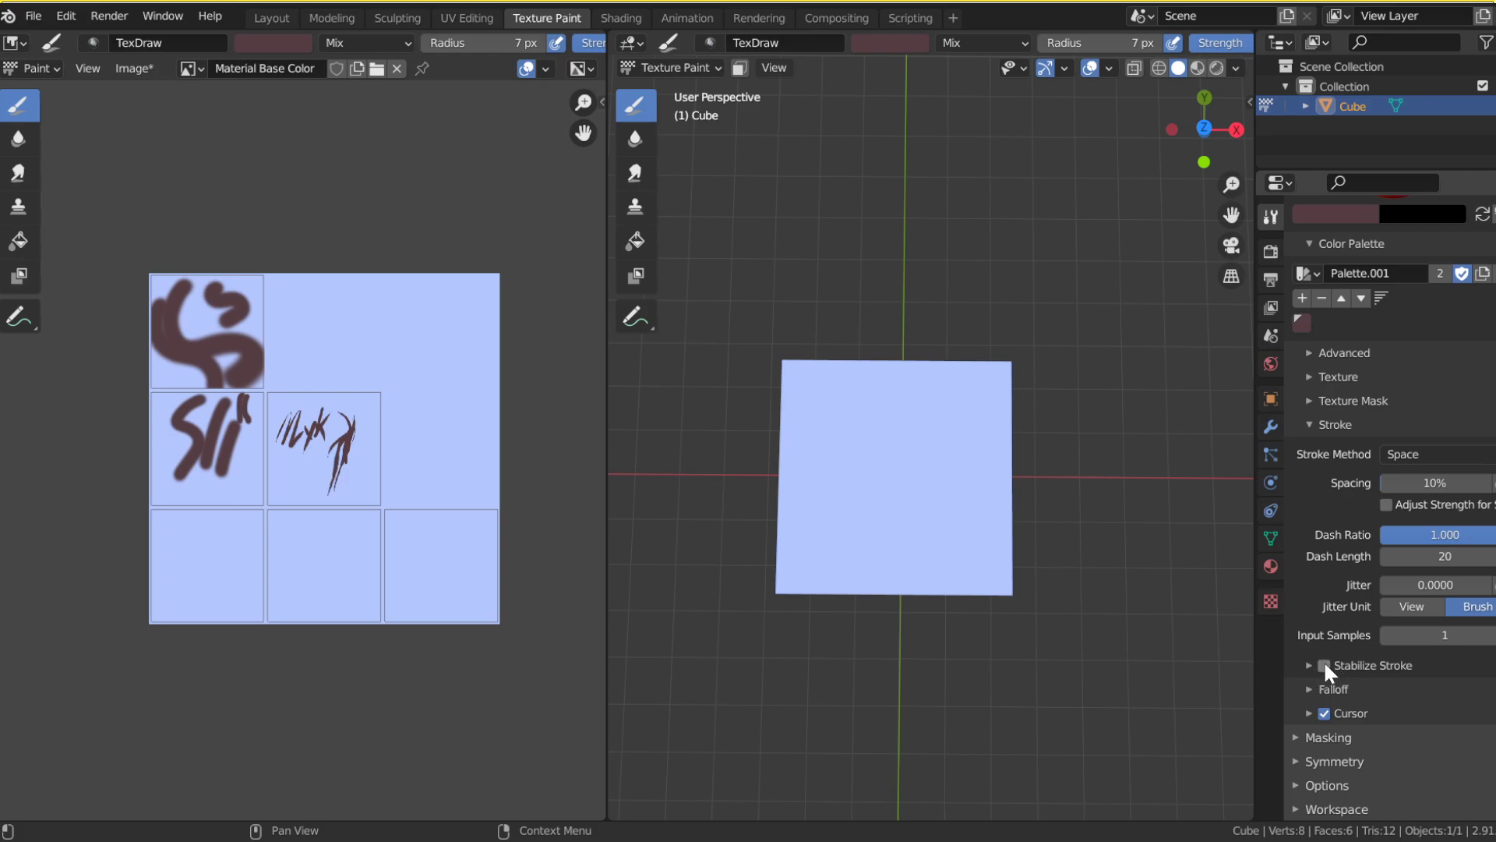
left_click(1324, 666)
left_click(1309, 665)
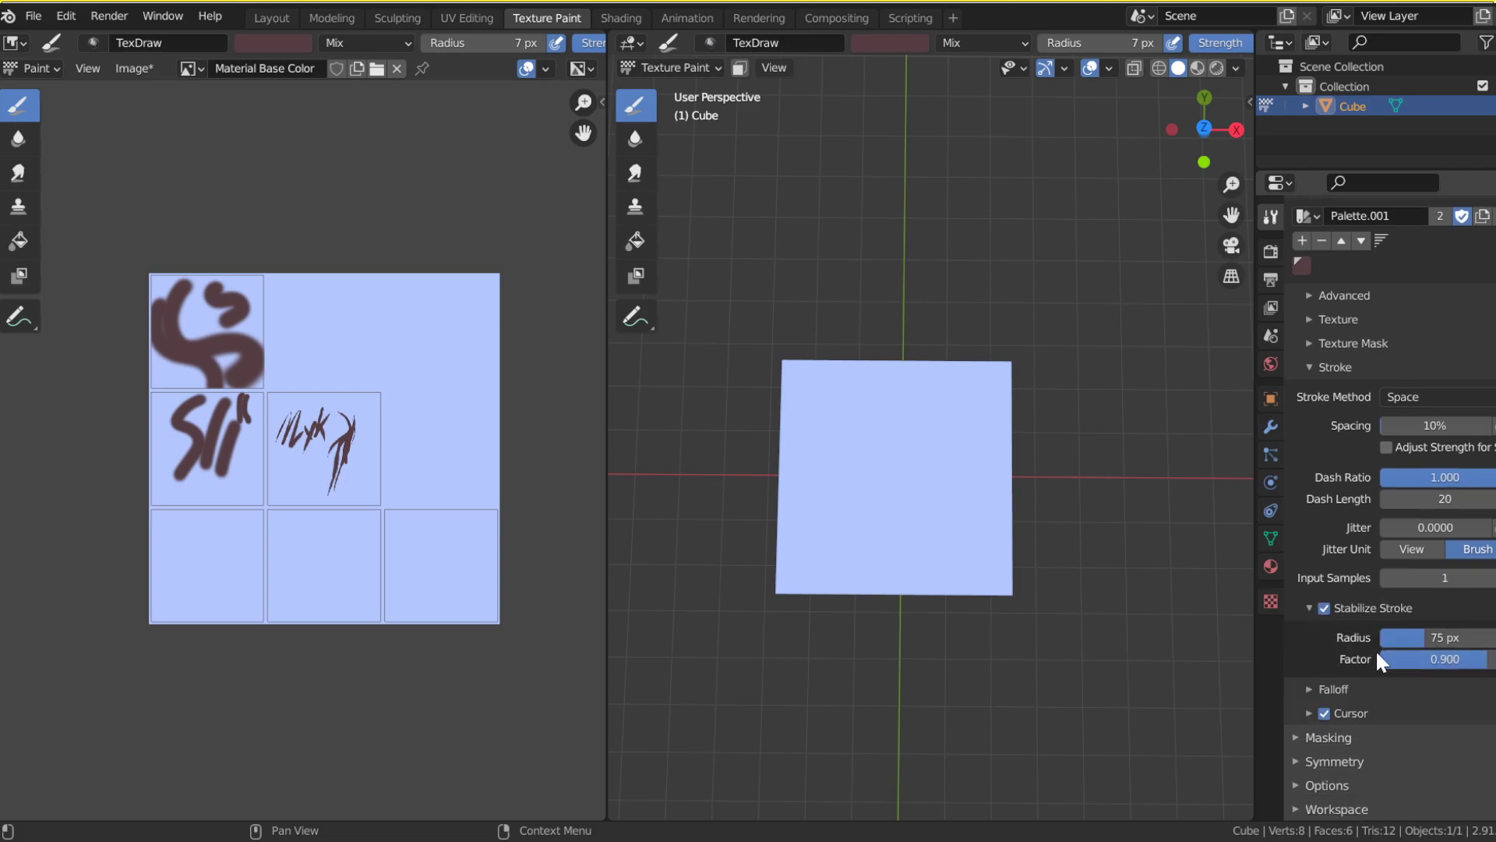
Step: Try a stabilized curved stroke on the cube's top face from the top view and undo it
left_click_drag(1227, 188, 1235, 241)
left_click(1203, 128)
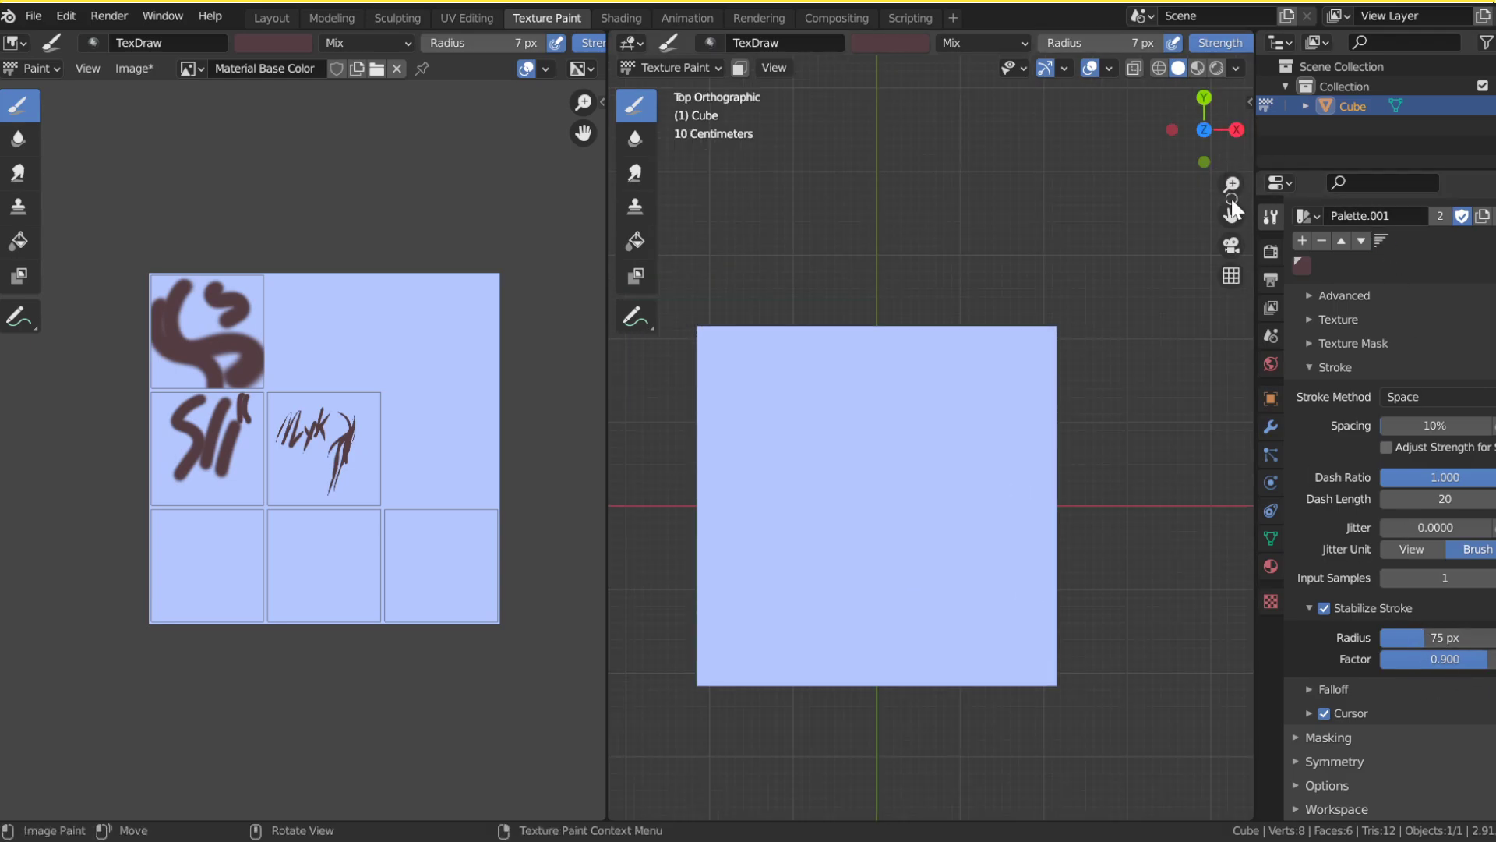
left_click_drag(970, 360, 970, 479)
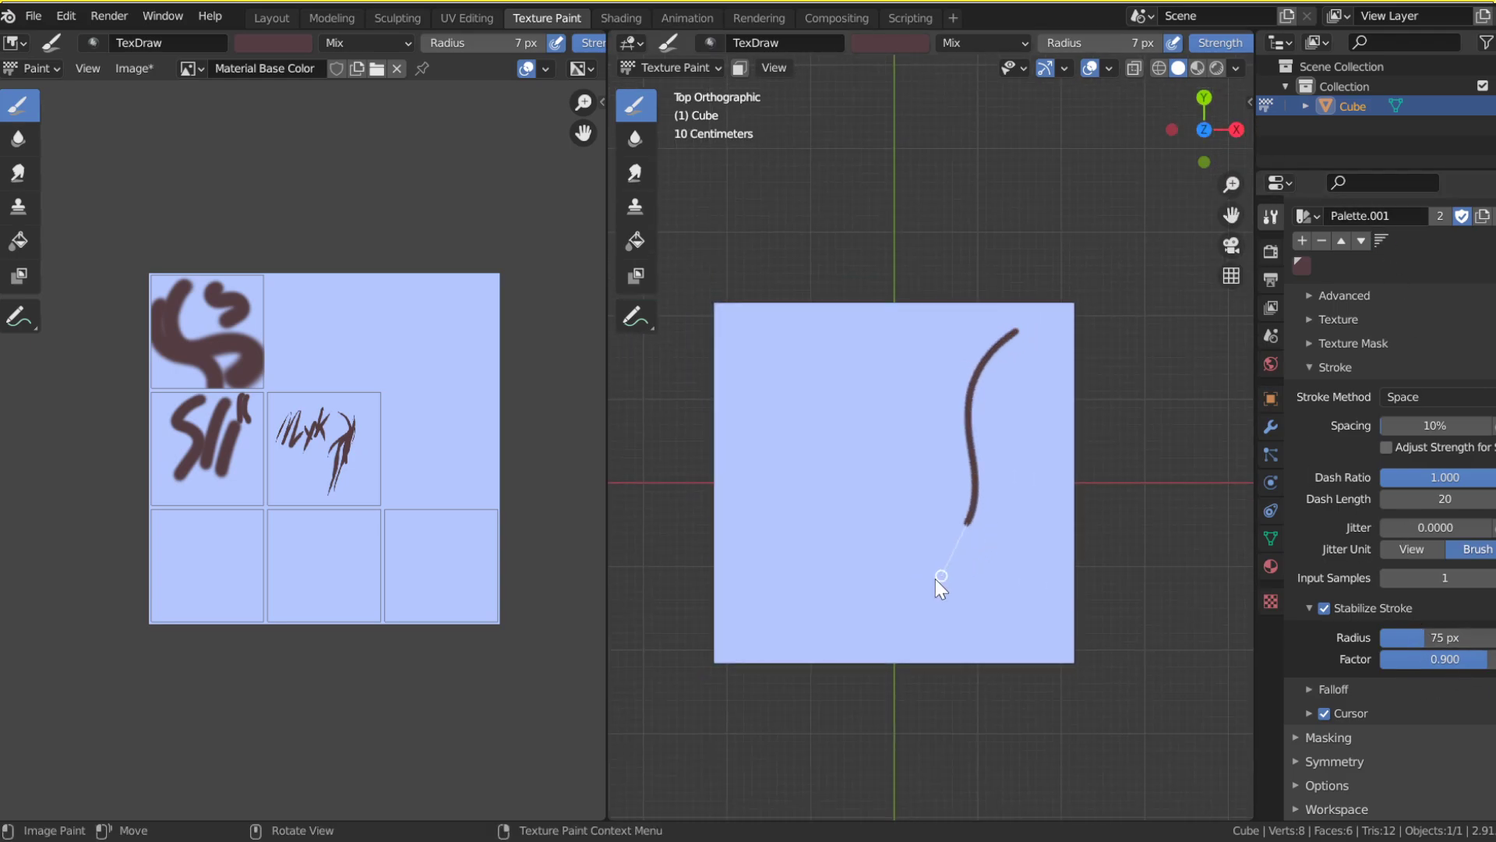
left_click_drag(930, 582, 843, 644)
left_click_drag(1234, 170, 1233, 140)
key("ctrl+z")
Step: Try long stabilized strokes that sweep and curl across the top face, undoing each one
mouse_move(1059, 279)
left_mouse_down()
mouse_move(1045, 535)
mouse_move(831, 671)
mouse_move(841, 655)
left_mouse_up()
key("ctrl+z")
left_click_drag(1032, 267, 963, 286)
left_click_drag(896, 641, 693, 460)
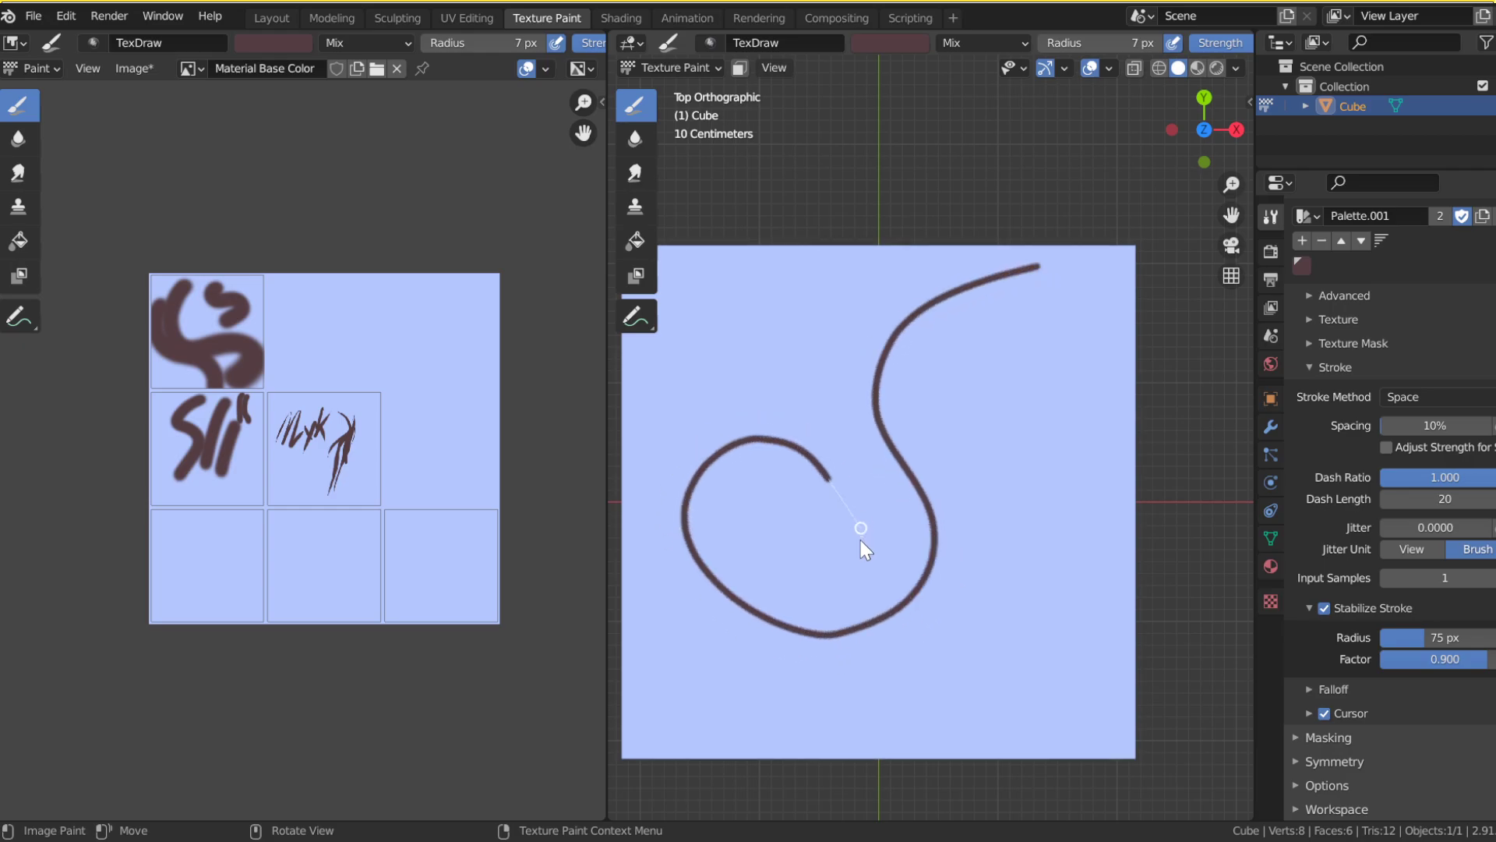
left_click_drag(790, 469, 791, 538)
key("ctrl+z")
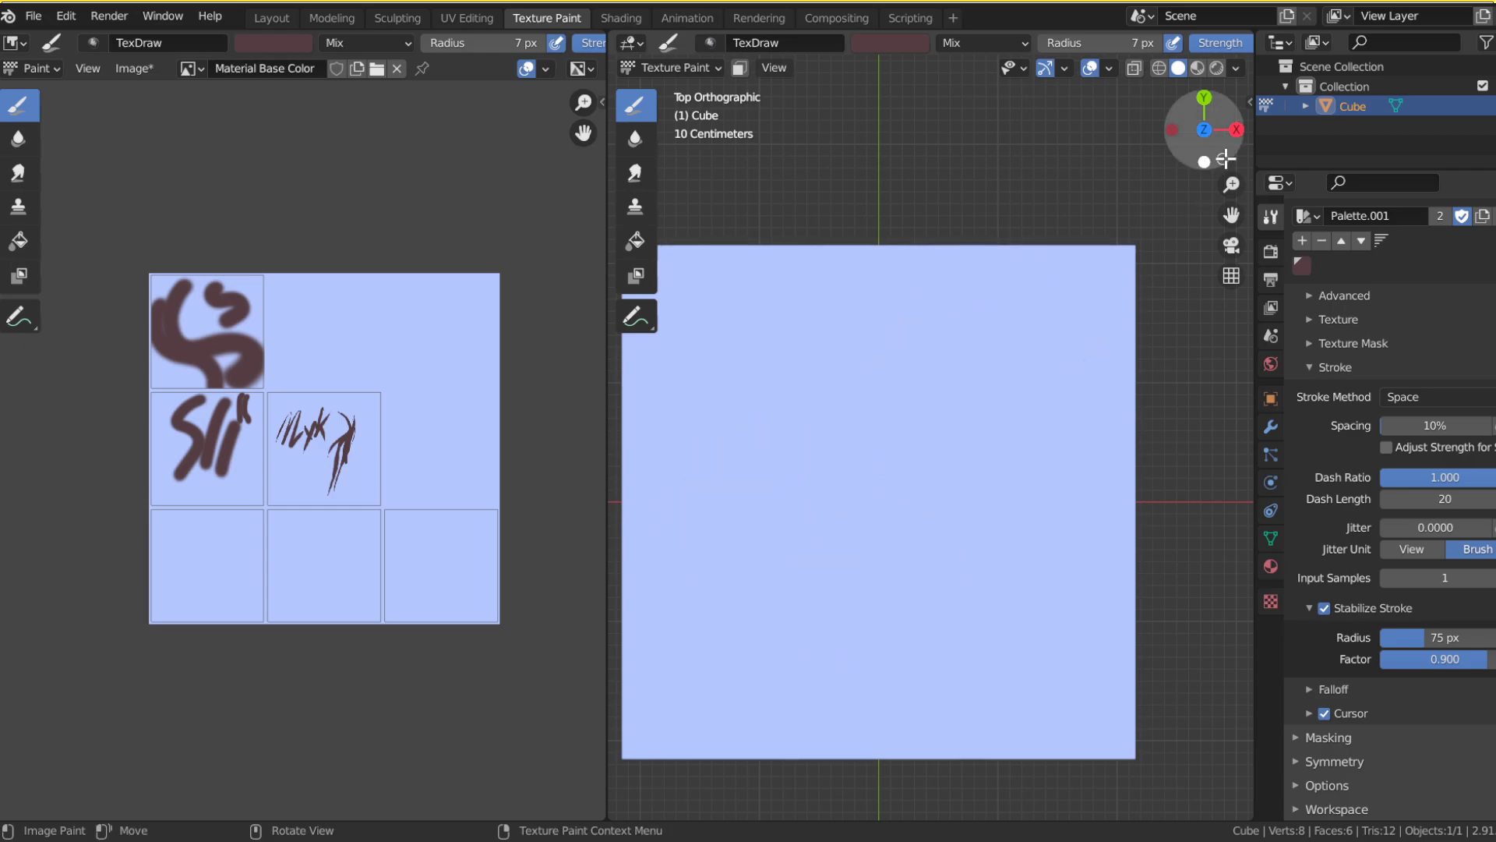
mouse_move(1231, 184)
left_mouse_down()
mouse_move(1232, 211)
mouse_move(1231, 184)
left_mouse_up()
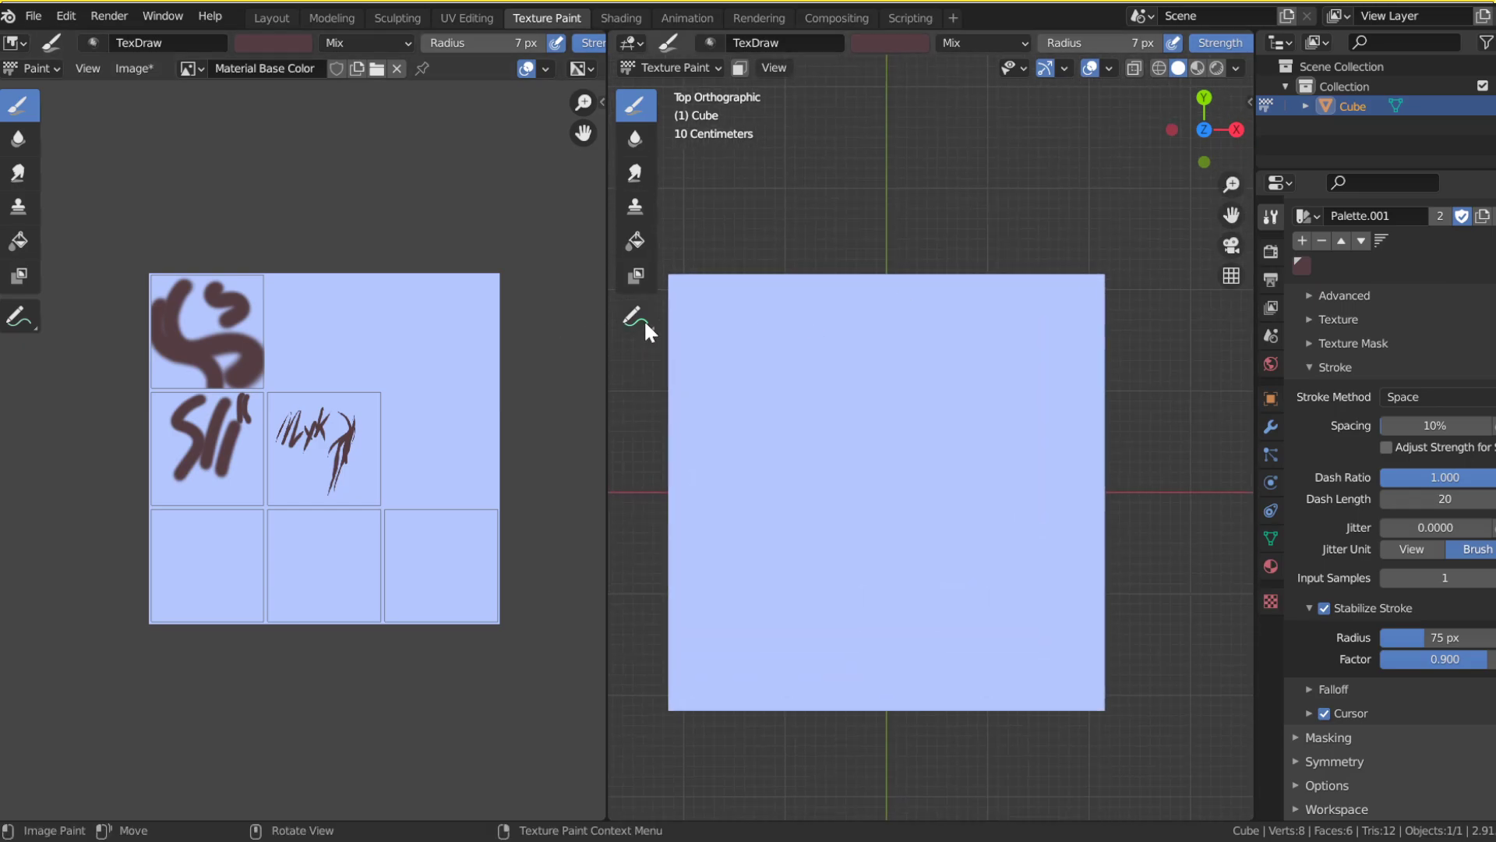
Step: Turn off Stabilize Stroke, test a curled stroke on the top face, undo it and turn stabilization back on
left_click(1323, 607)
left_click_drag(1009, 295, 983, 417)
left_click_drag(789, 436, 868, 485)
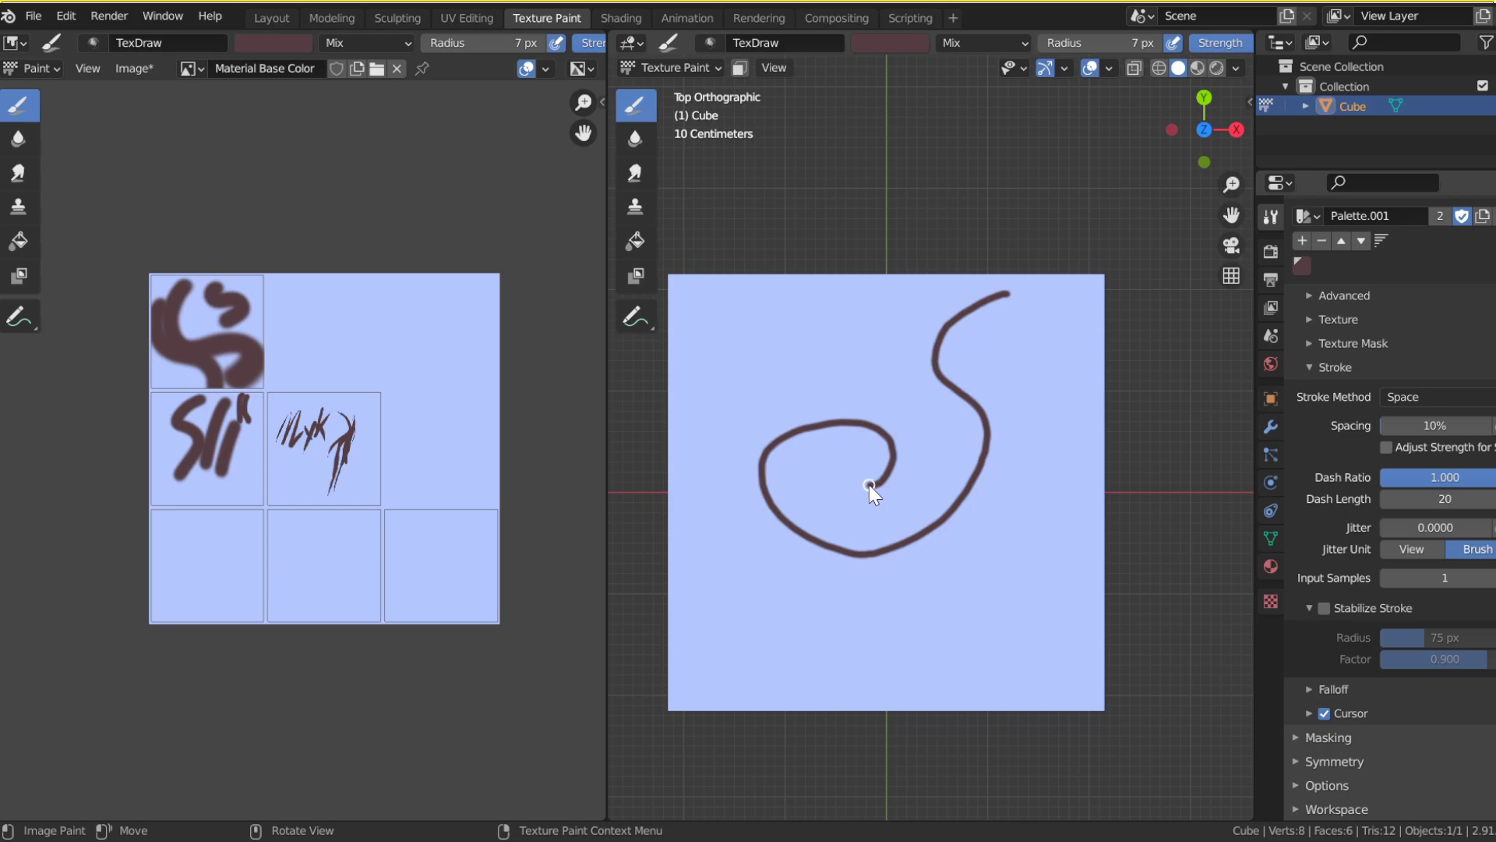
key("ctrl+z")
left_click(1323, 608)
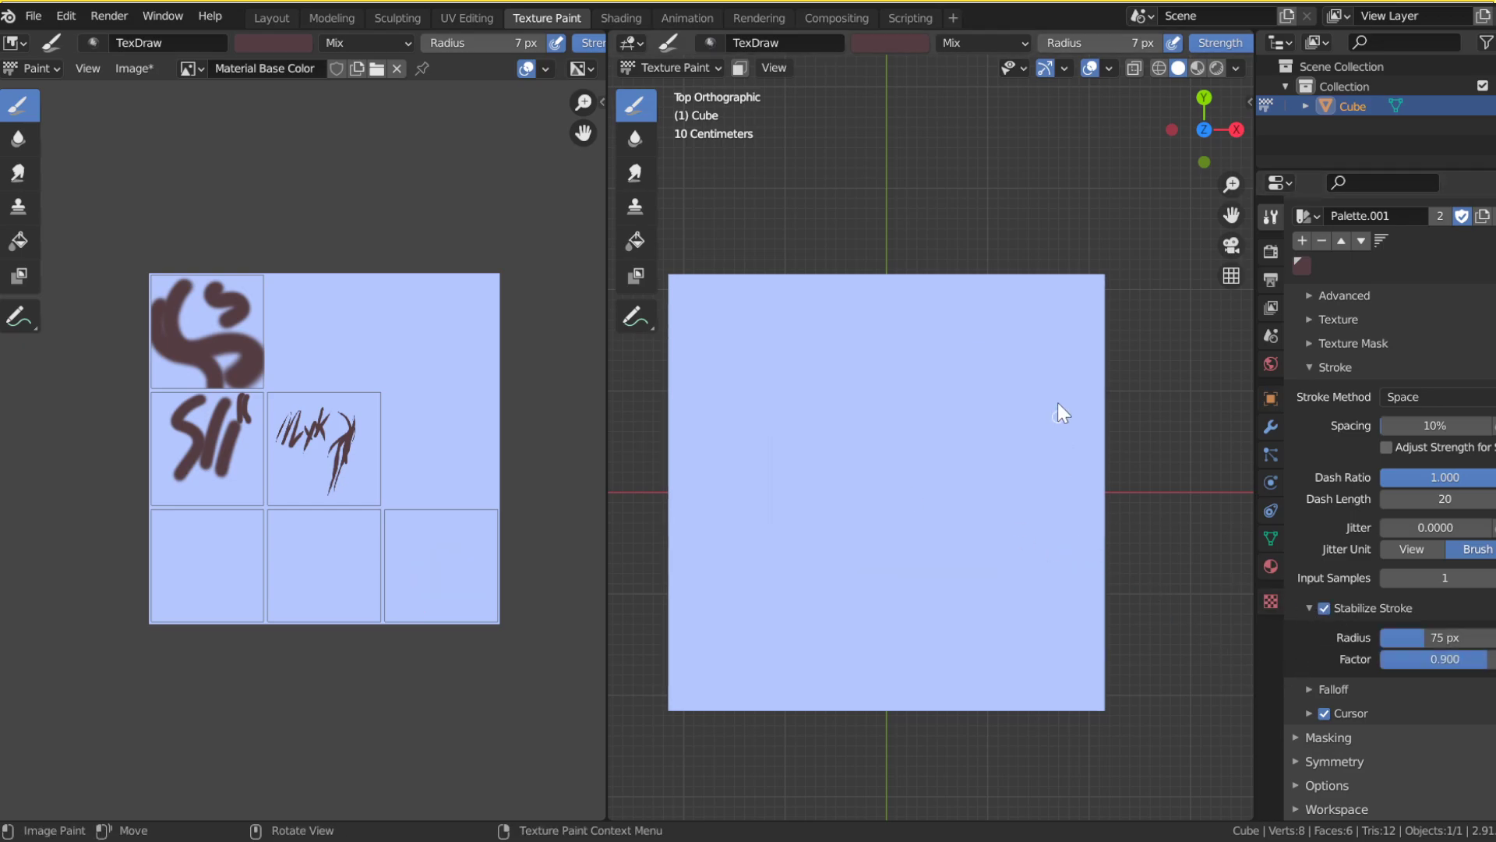
Step: Try a wide hook-shaped stroke with stabilization on the top face and undo it
left_click_drag(1025, 310, 946, 498)
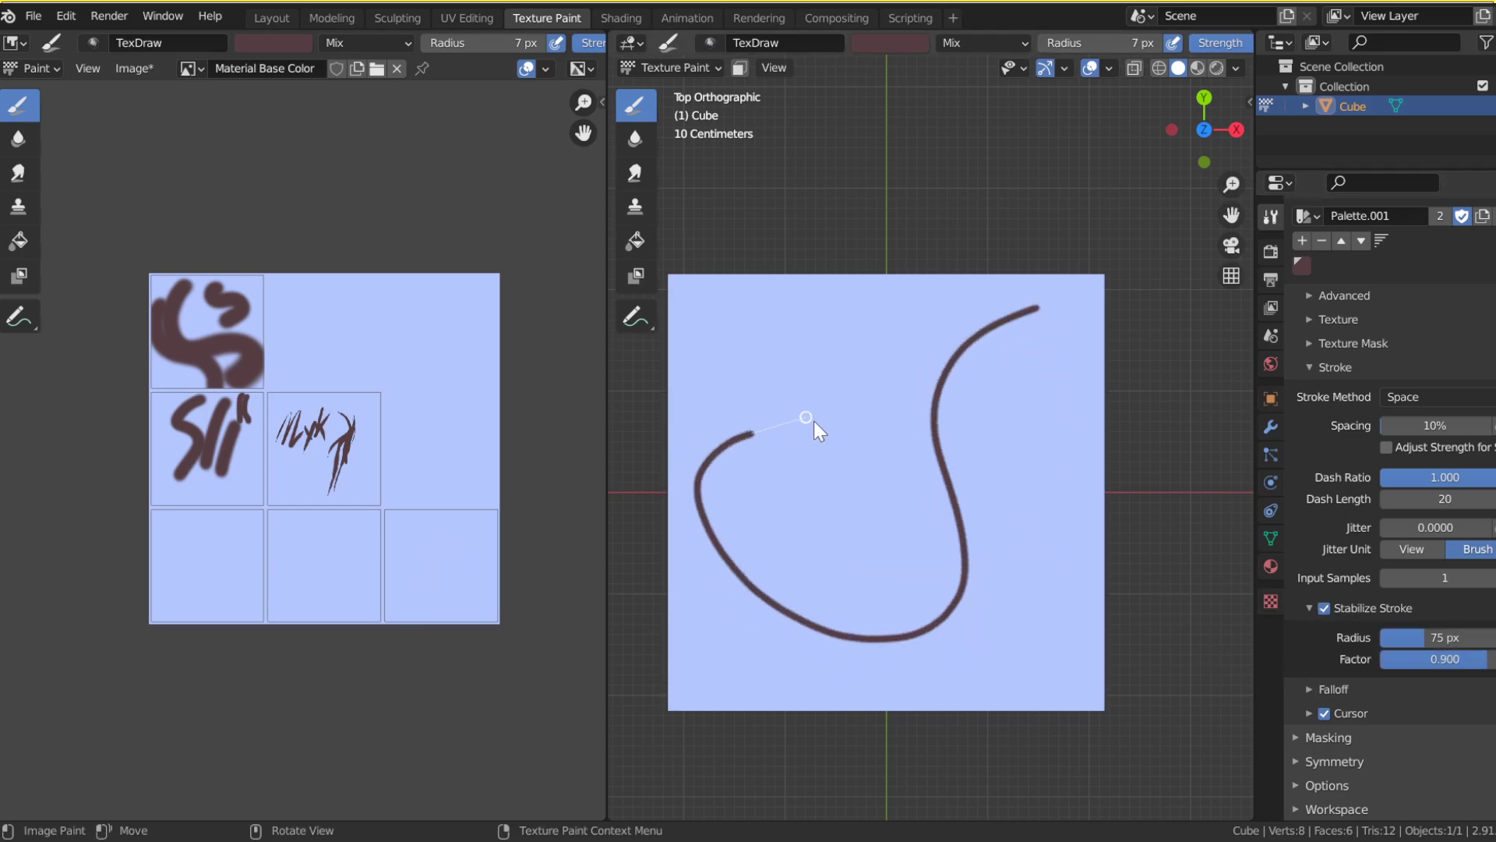
mouse_move(823, 425)
left_mouse_down()
mouse_move(747, 559)
mouse_move(810, 545)
left_mouse_up()
key("ctrl+z")
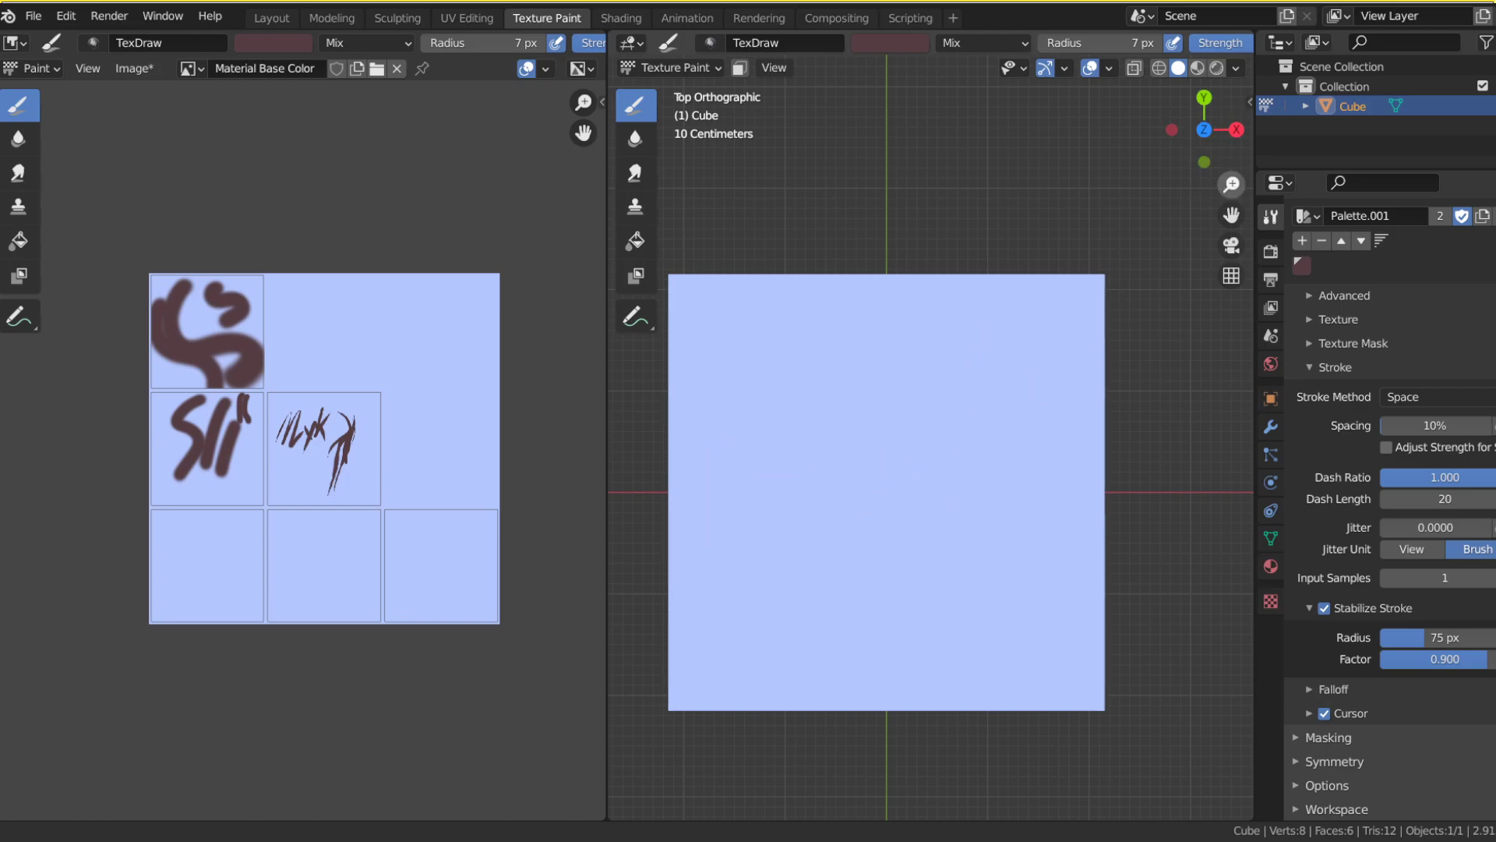
Step: Save the file and paint one long stabilized diagonal curve across the cube's top face
scroll(1204, 177, "up", 2)
key("ctrl+s")
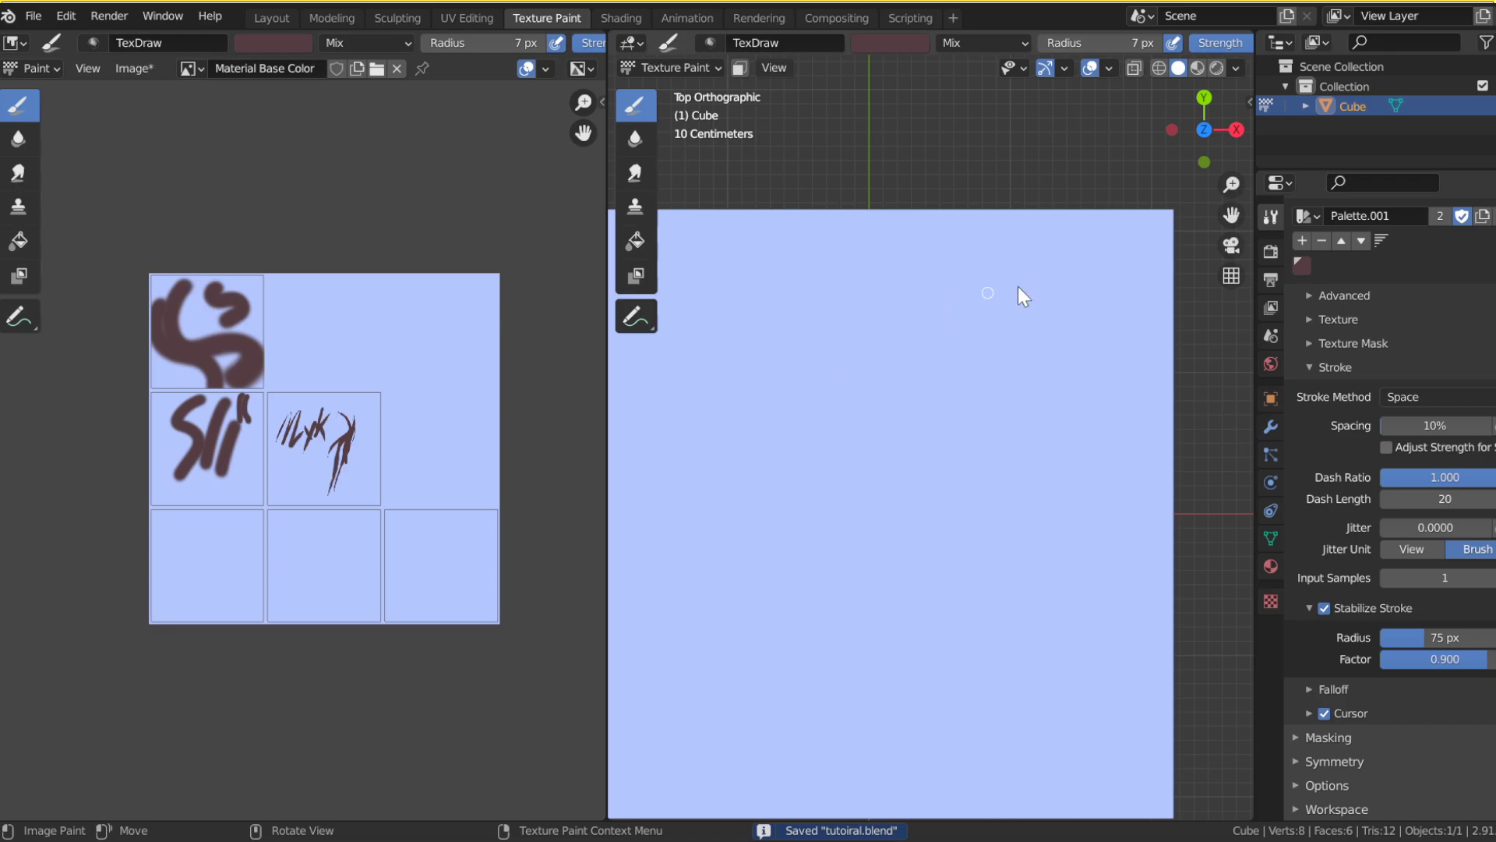
mouse_move(1073, 254)
left_mouse_down()
mouse_move(1002, 444)
mouse_move(767, 623)
left_mouse_up()
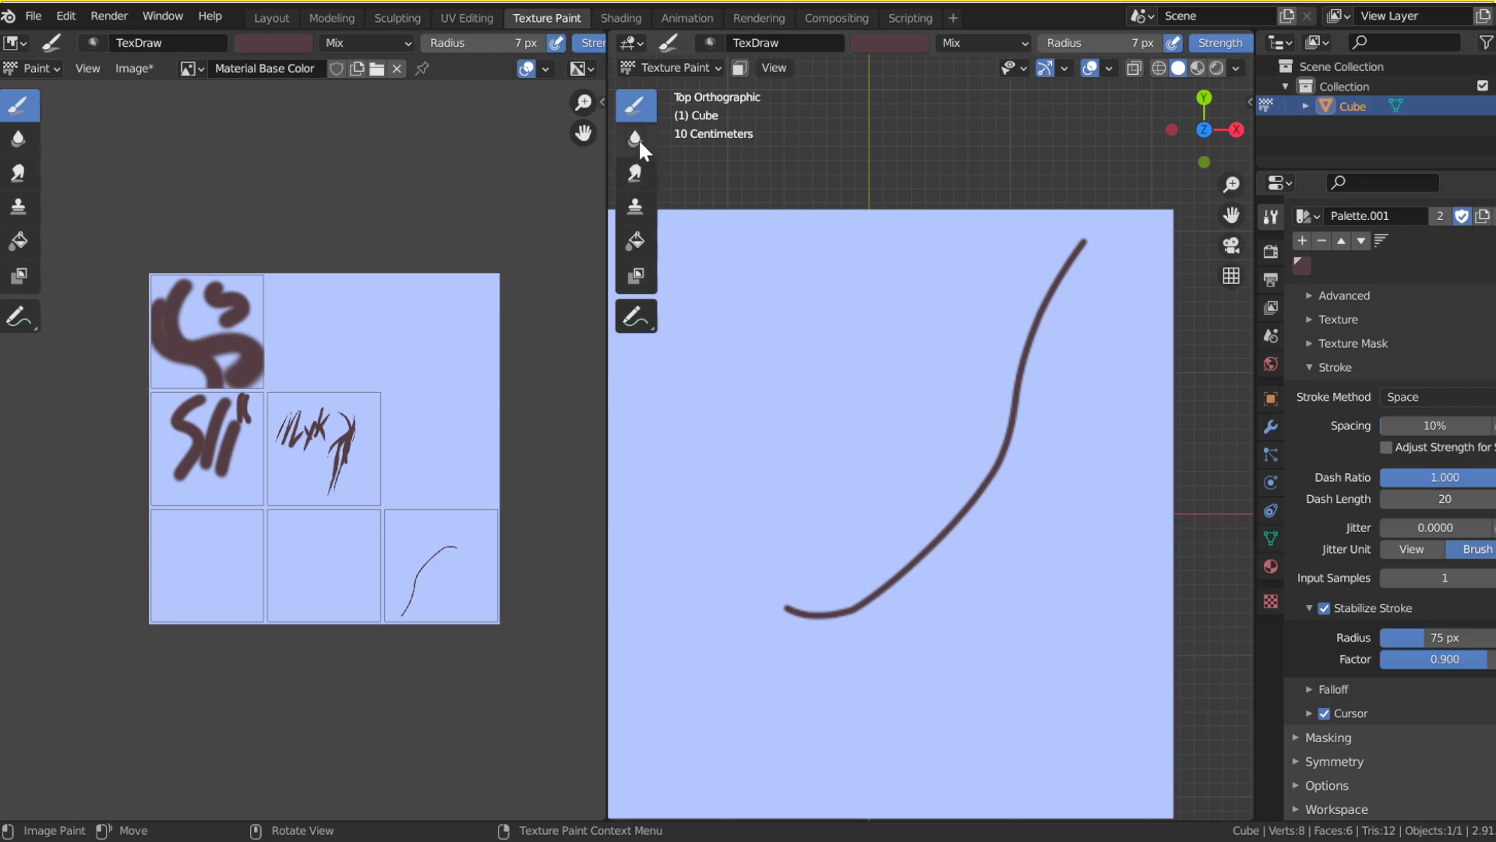
Step: Set the Smear brush's strength to 0.359 and smear the lower end of the painted curve outward
left_click(636, 173)
scroll(1393, 357, "up", 5)
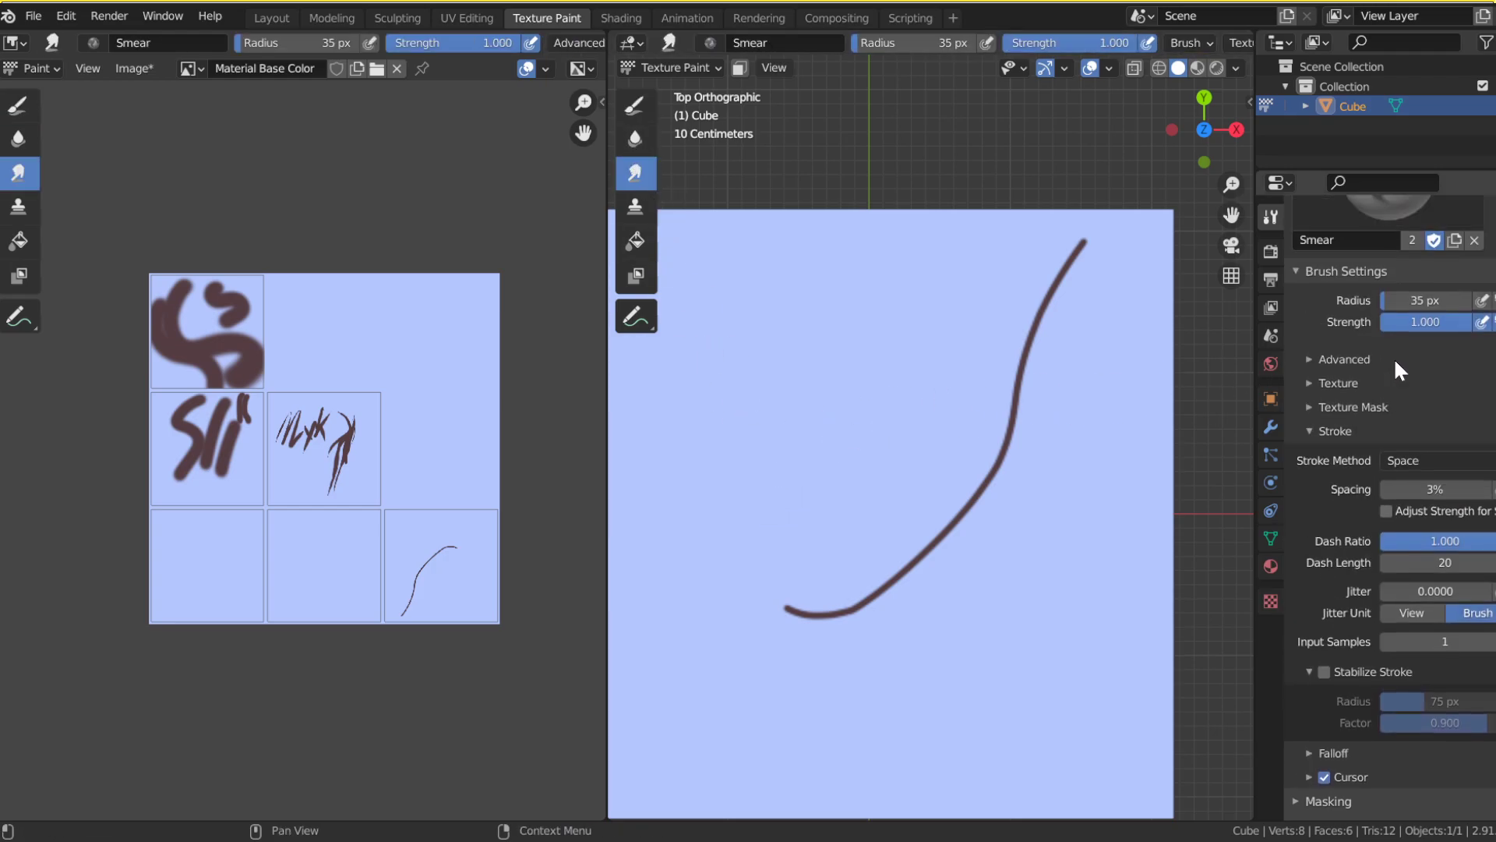
left_click_drag(1425, 418, 1368, 419)
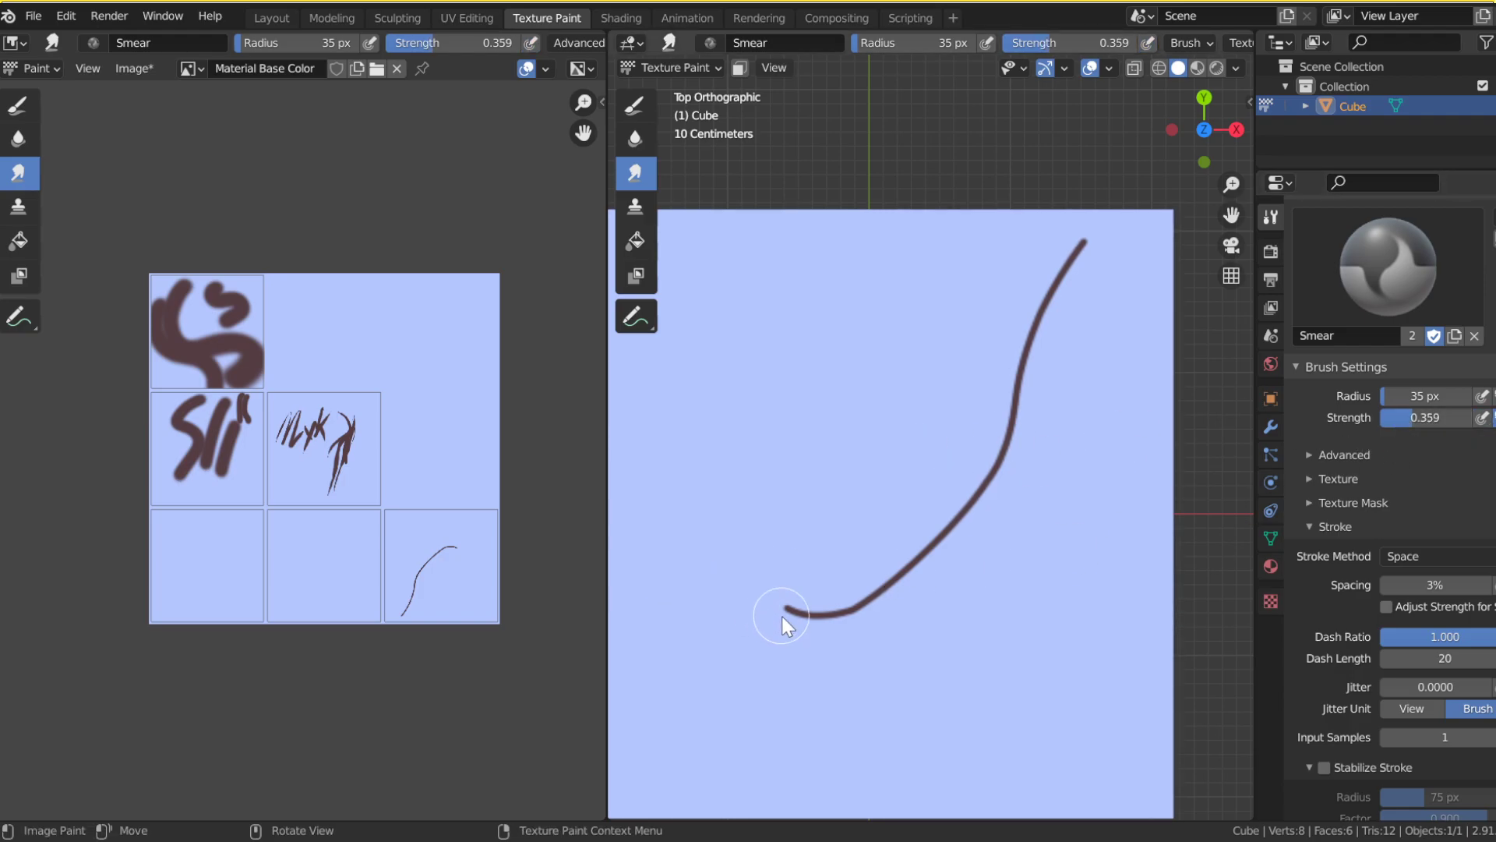
left_click_drag(782, 617, 719, 556)
left_click_drag(789, 610, 700, 490)
left_click_drag(789, 619, 712, 524)
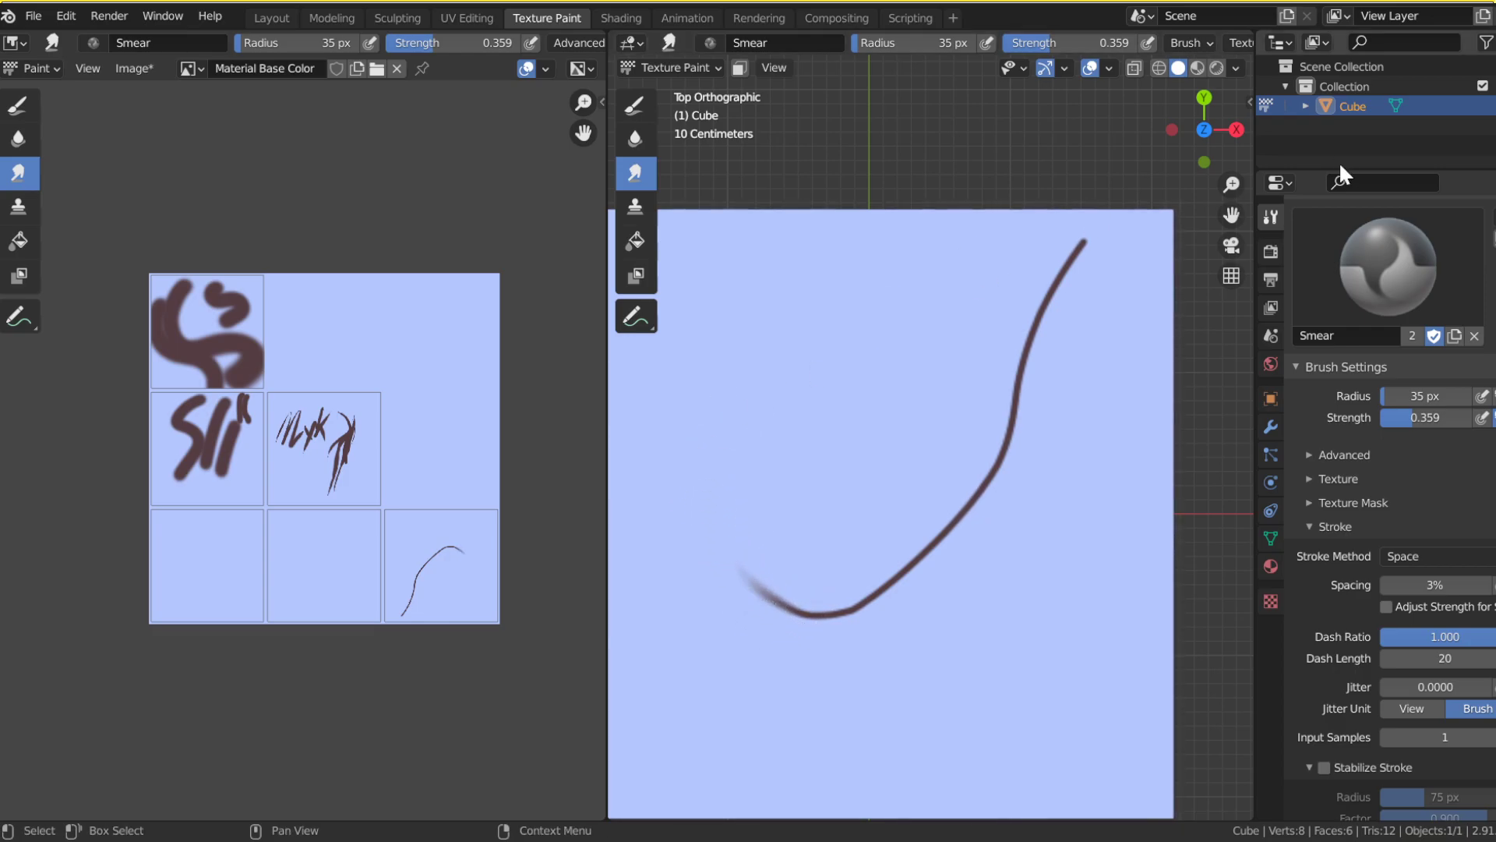
Step: Undo the smearing at the lower end of the curve
left_click_drag(1232, 184, 1231, 234)
mouse_move(1182, 132)
left_mouse_down()
mouse_move(1192, 70)
mouse_move(1182, 133)
mouse_move(1230, 62)
mouse_move(1184, 92)
mouse_move(1188, 124)
mouse_move(1247, 144)
mouse_move(1231, 181)
mouse_move(1231, 159)
left_mouse_up()
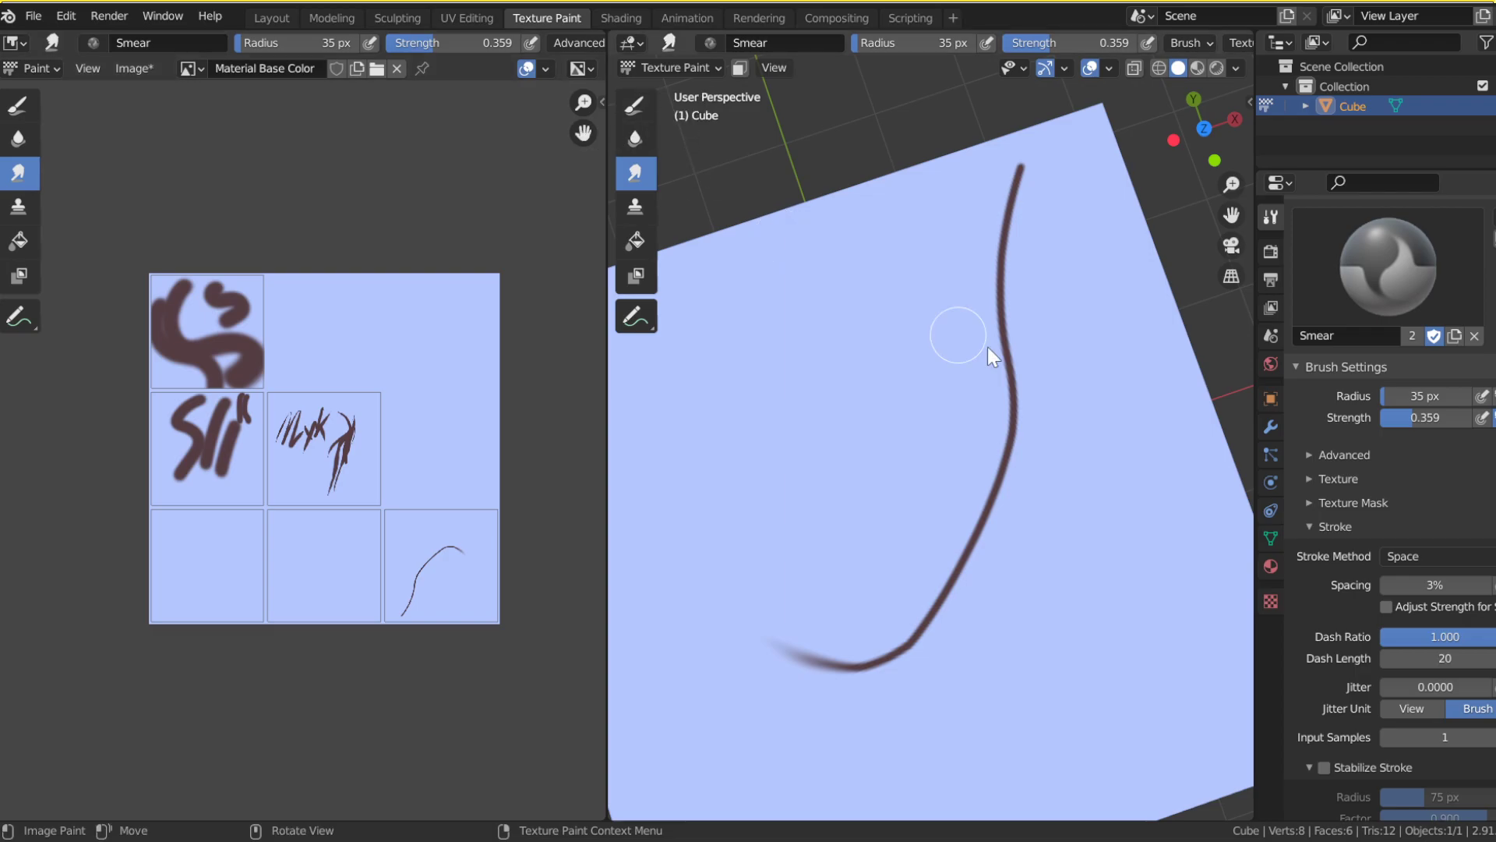
key("ctrl+z")
key("ctrl+z")
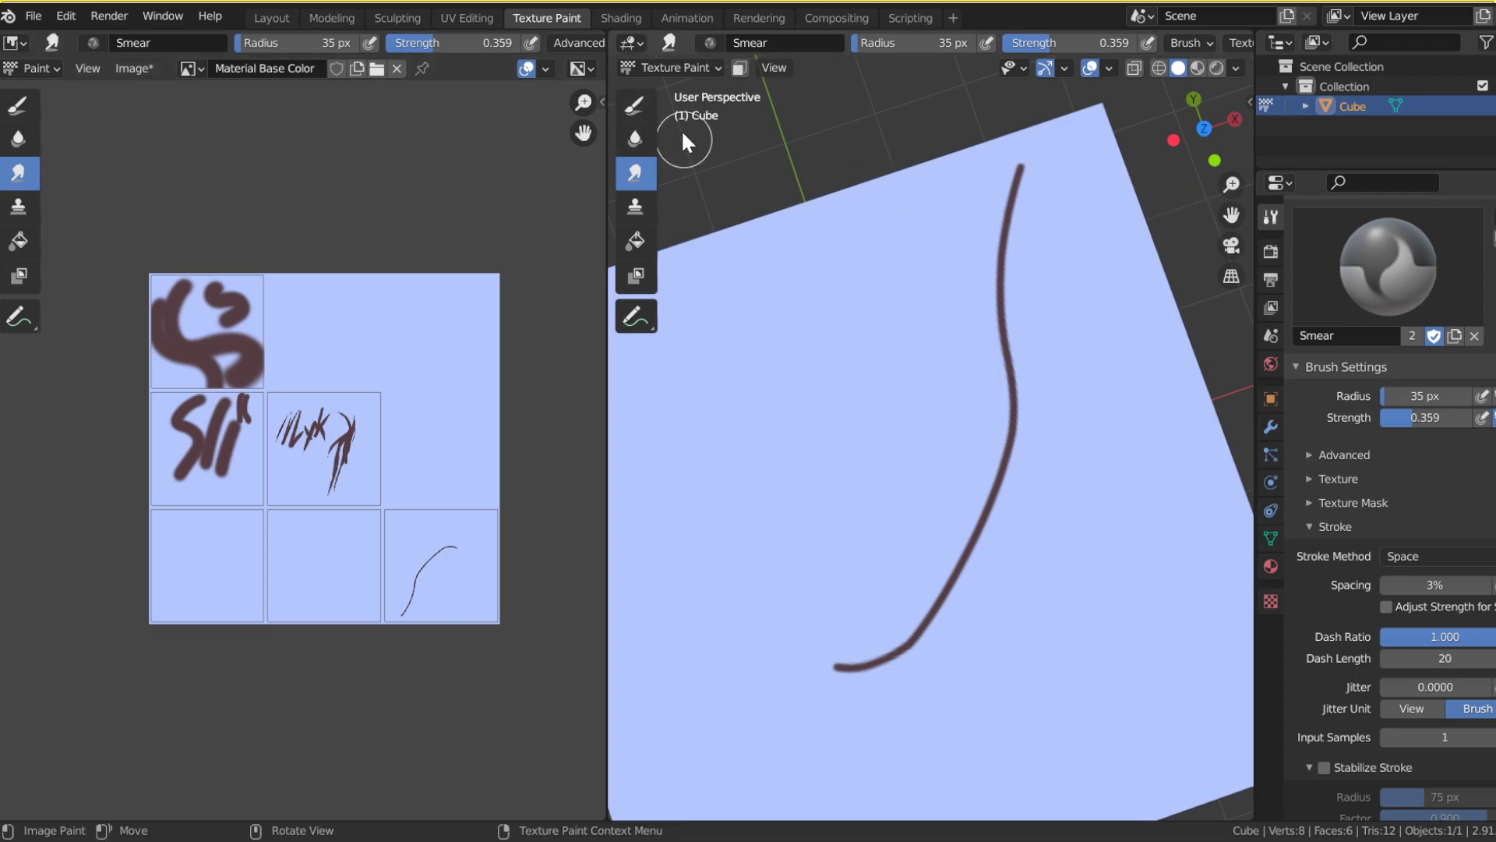
Step: Switch back to the Draw brush, sample the texture's light blue background as its color and add it to the palette
left_click(644, 97)
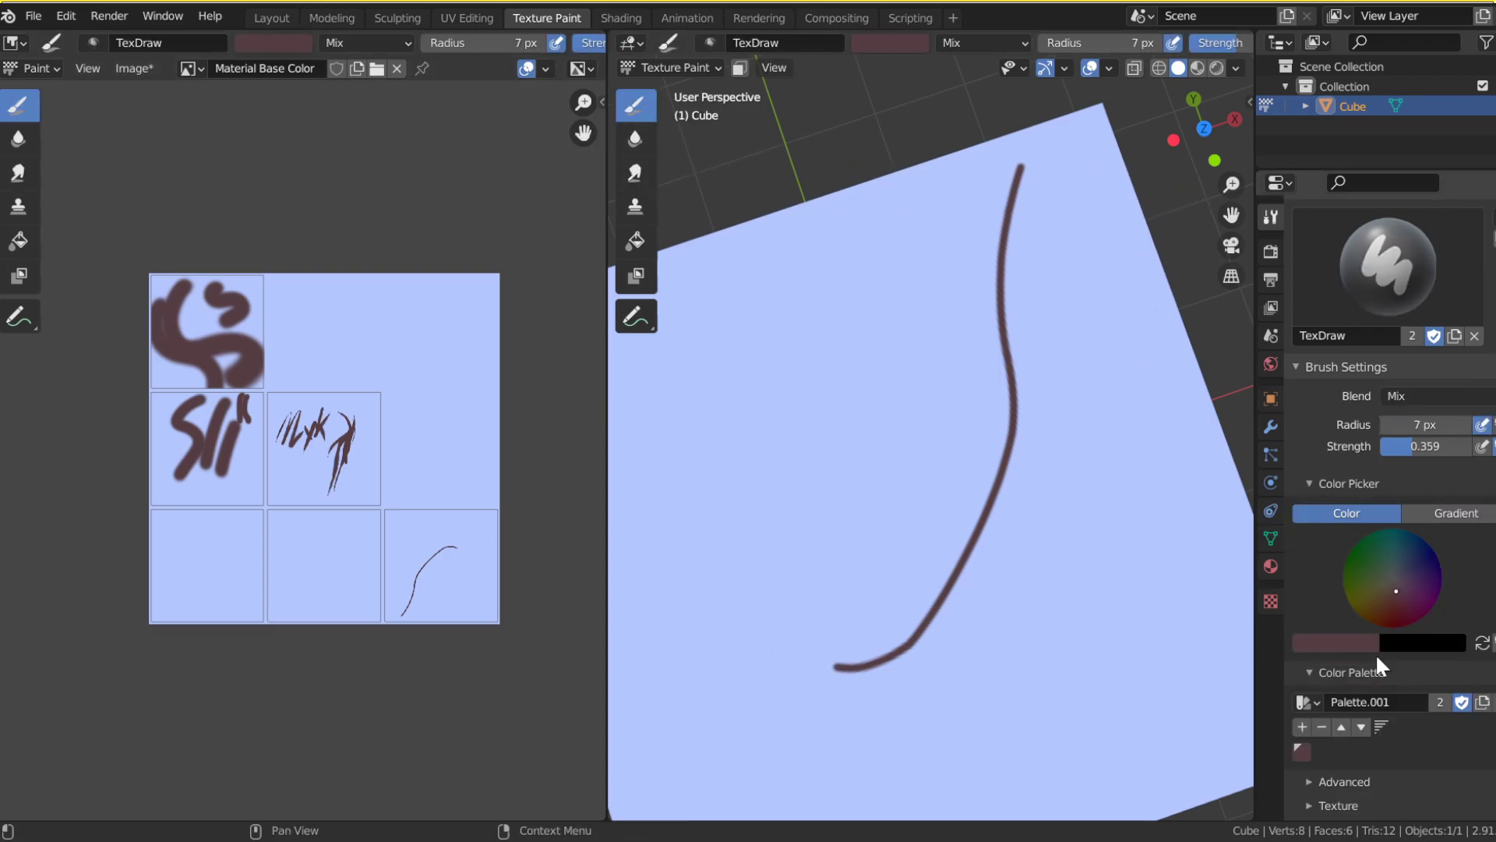
left_click(1335, 642)
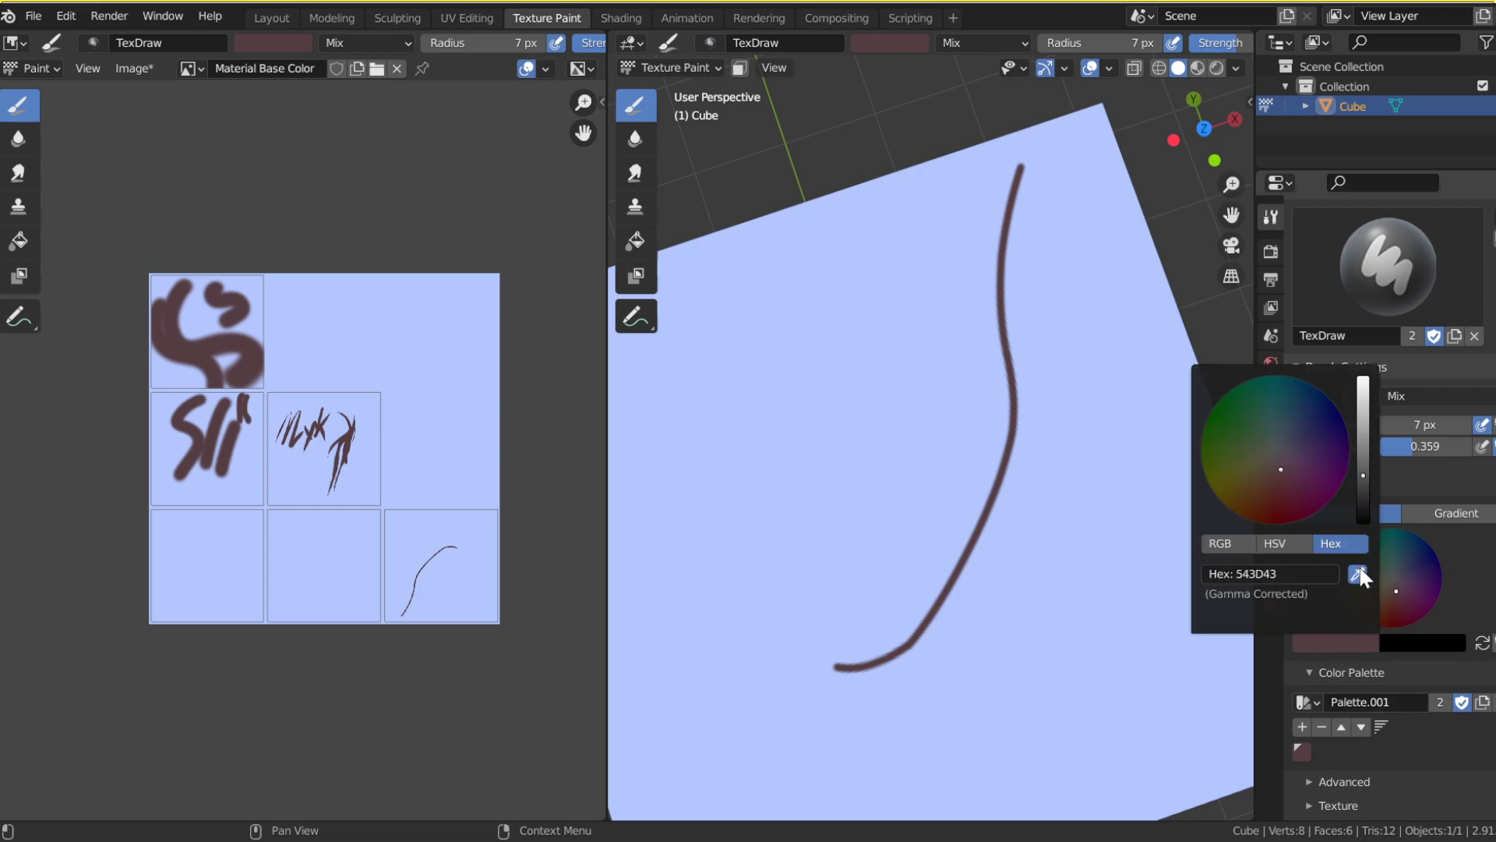
left_click(1349, 643)
left_click(1350, 643)
left_click(1356, 572)
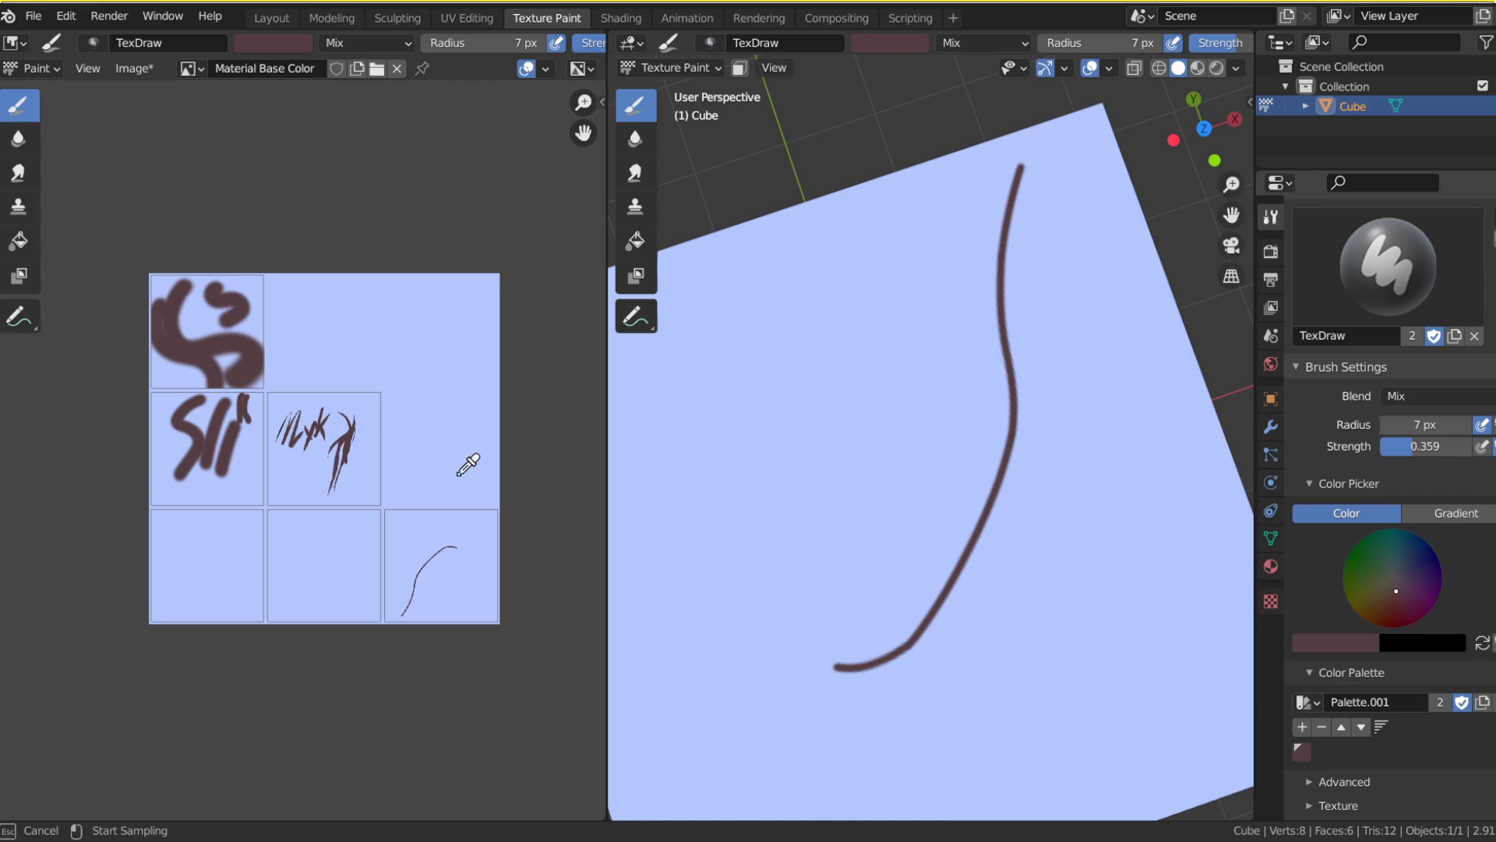
left_click(459, 378)
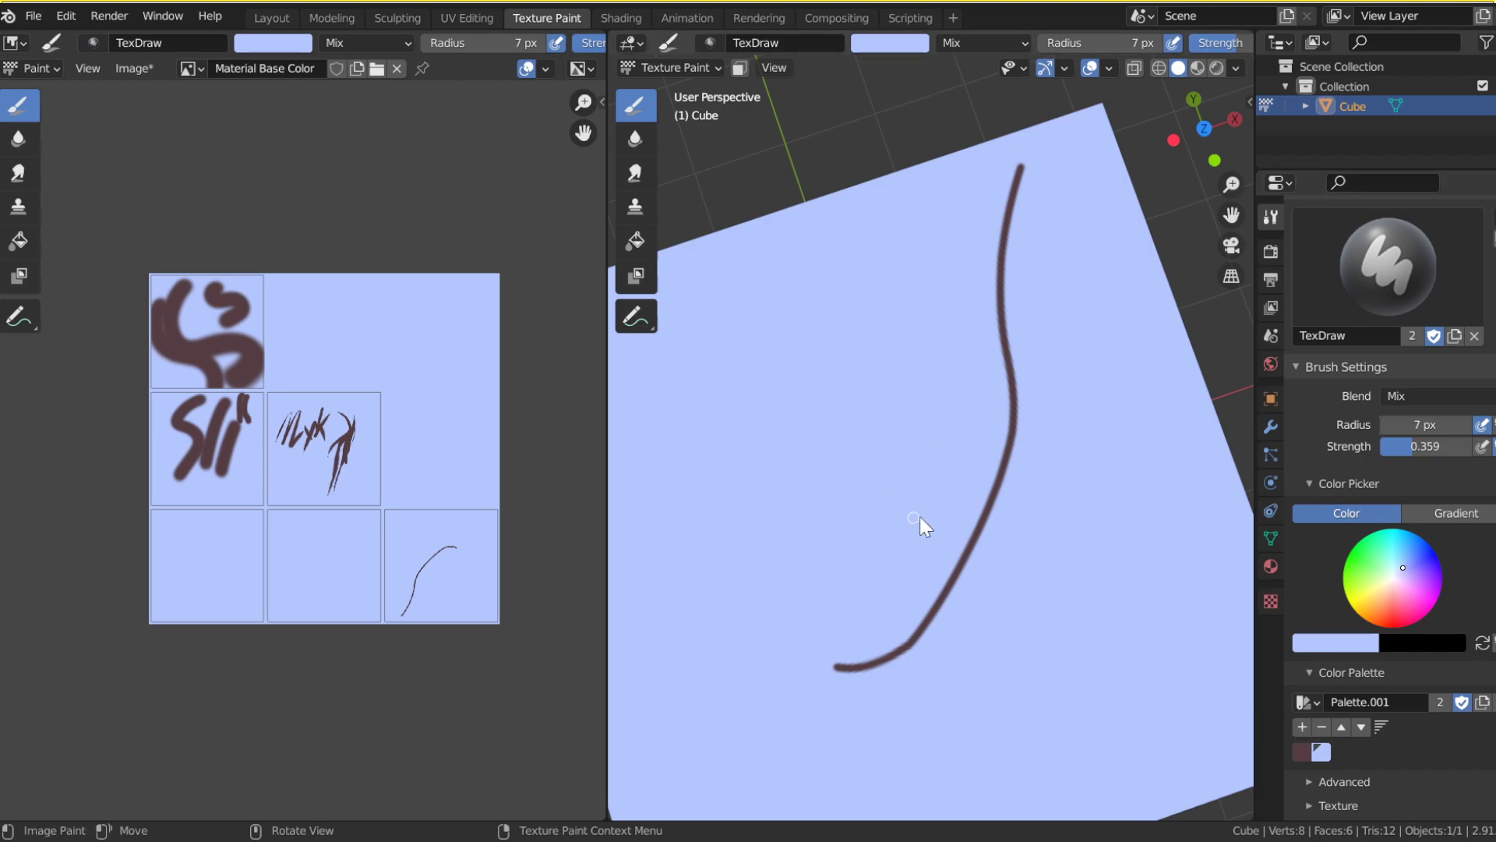
Step: Try painting light blue over the lower part of the dark curve at low strength and undo it
left_click_drag(1229, 217, 1254, 148)
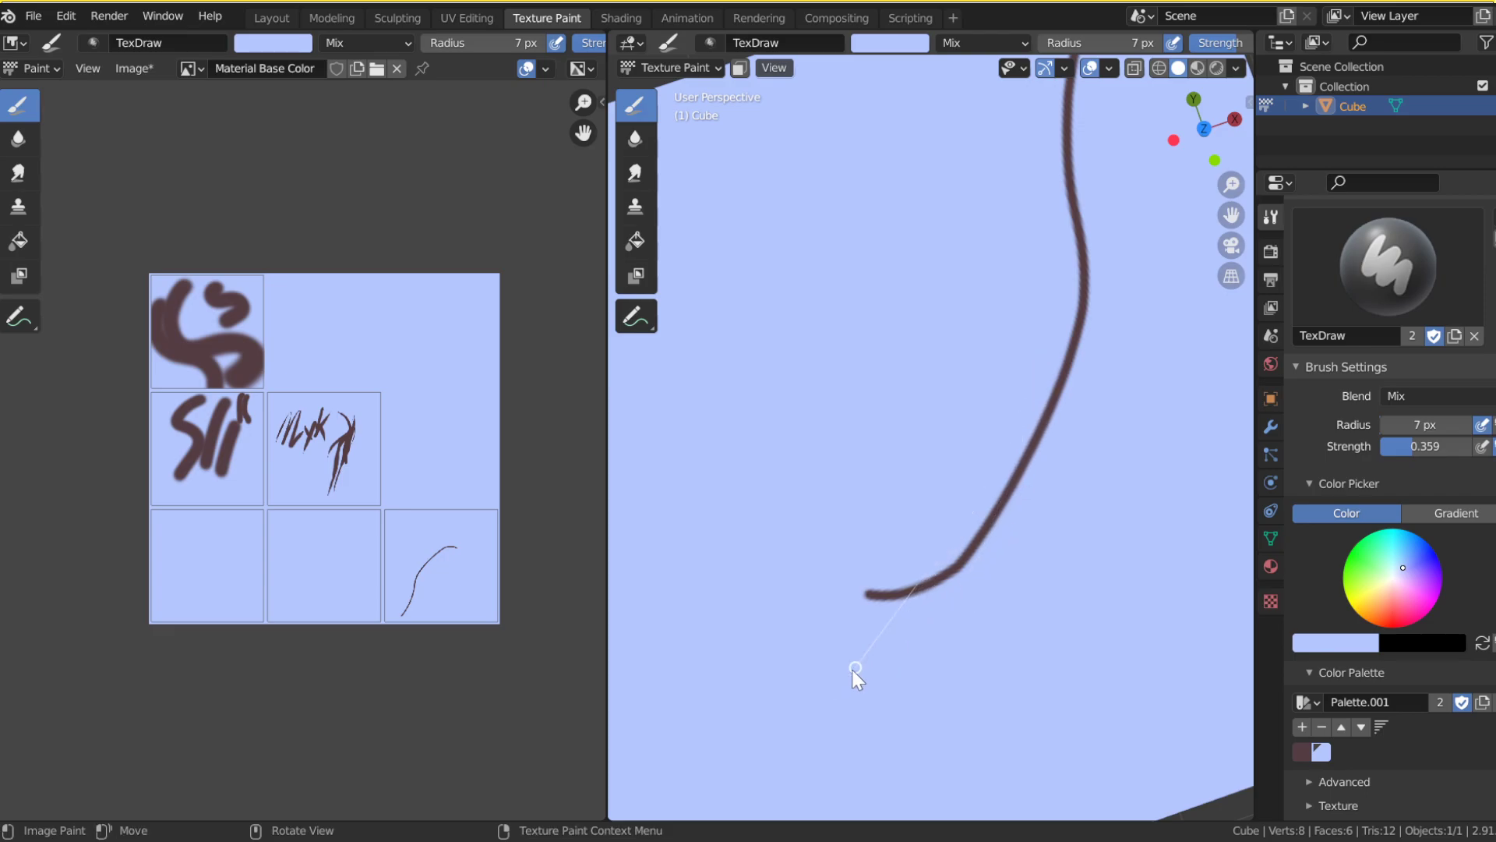
left_click(1204, 129)
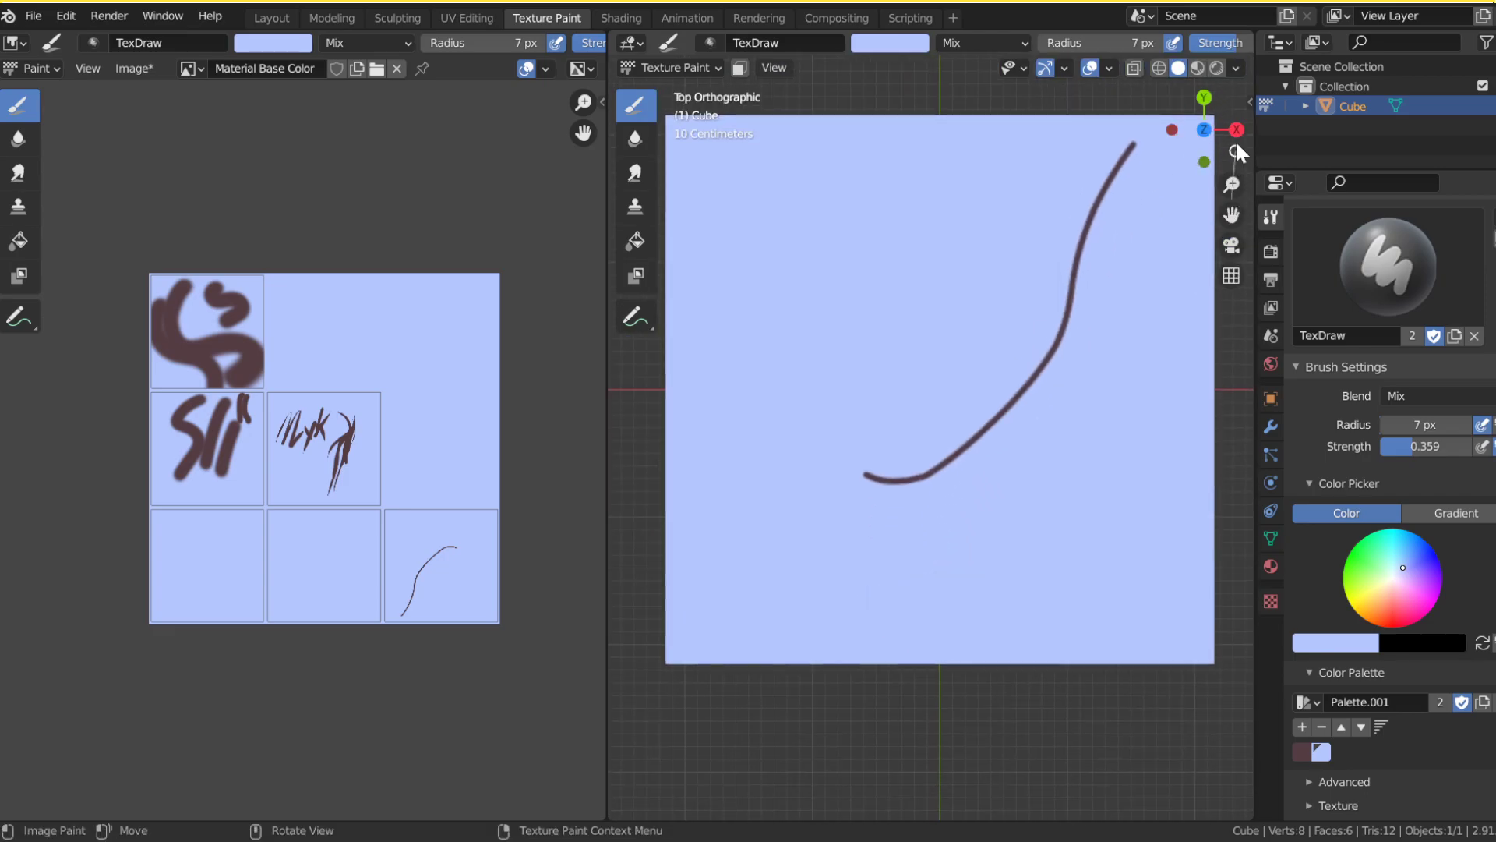
left_click_drag(1231, 184, 1232, 166)
left_click_drag(946, 472, 890, 505)
key("ctrl+z")
Step: Set the brush strength to 1.000 and paint a light blue gap across the dark curve
left_click_drag(1431, 447, 1492, 447)
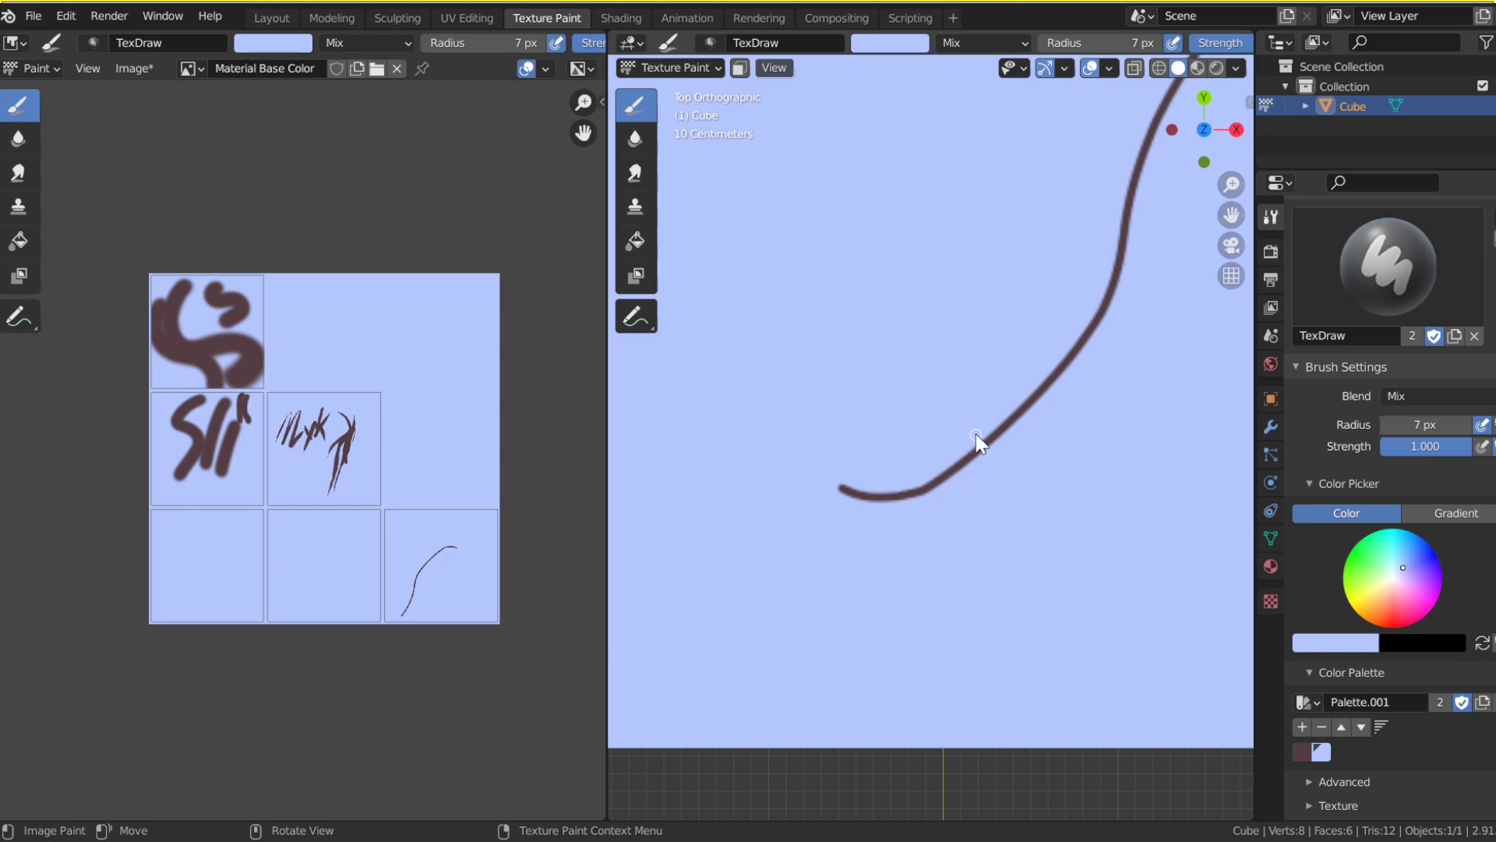
left_click_drag(975, 431, 895, 525)
key("ctrl+z")
key("ctrl+z")
left_click_drag(1023, 376, 931, 516)
mouse_move(783, 534)
left_mouse_down()
mouse_move(787, 468)
mouse_move(894, 499)
mouse_move(822, 507)
left_mouse_up()
Step: Disable Stabilize Stroke and paint light blue over the dark curve's detached lower section and the cut end
scroll(1403, 656, "down", 5)
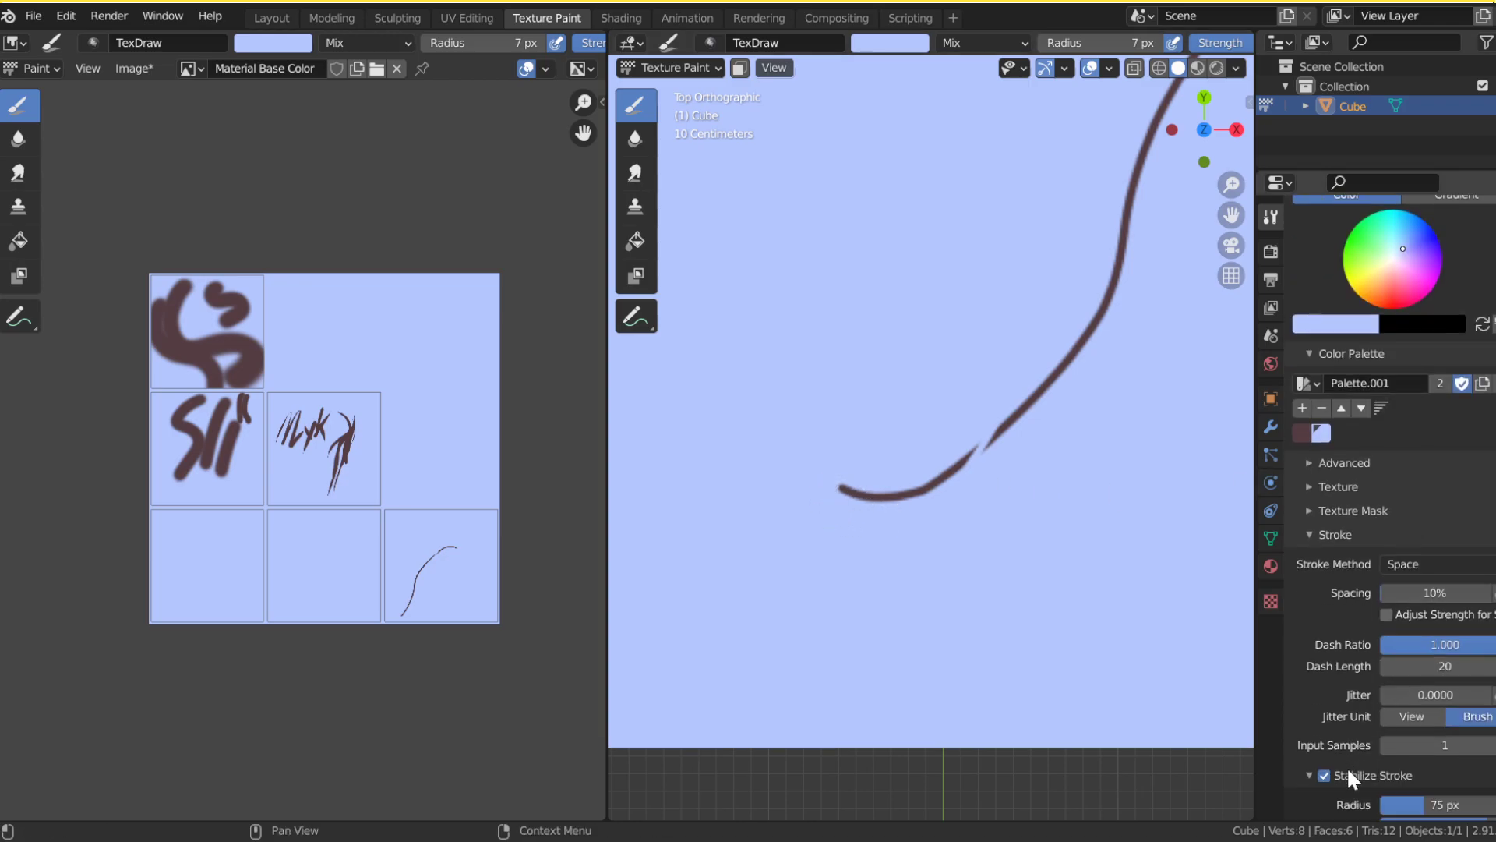
left_click(1324, 775)
left_click_drag(971, 441, 971, 447)
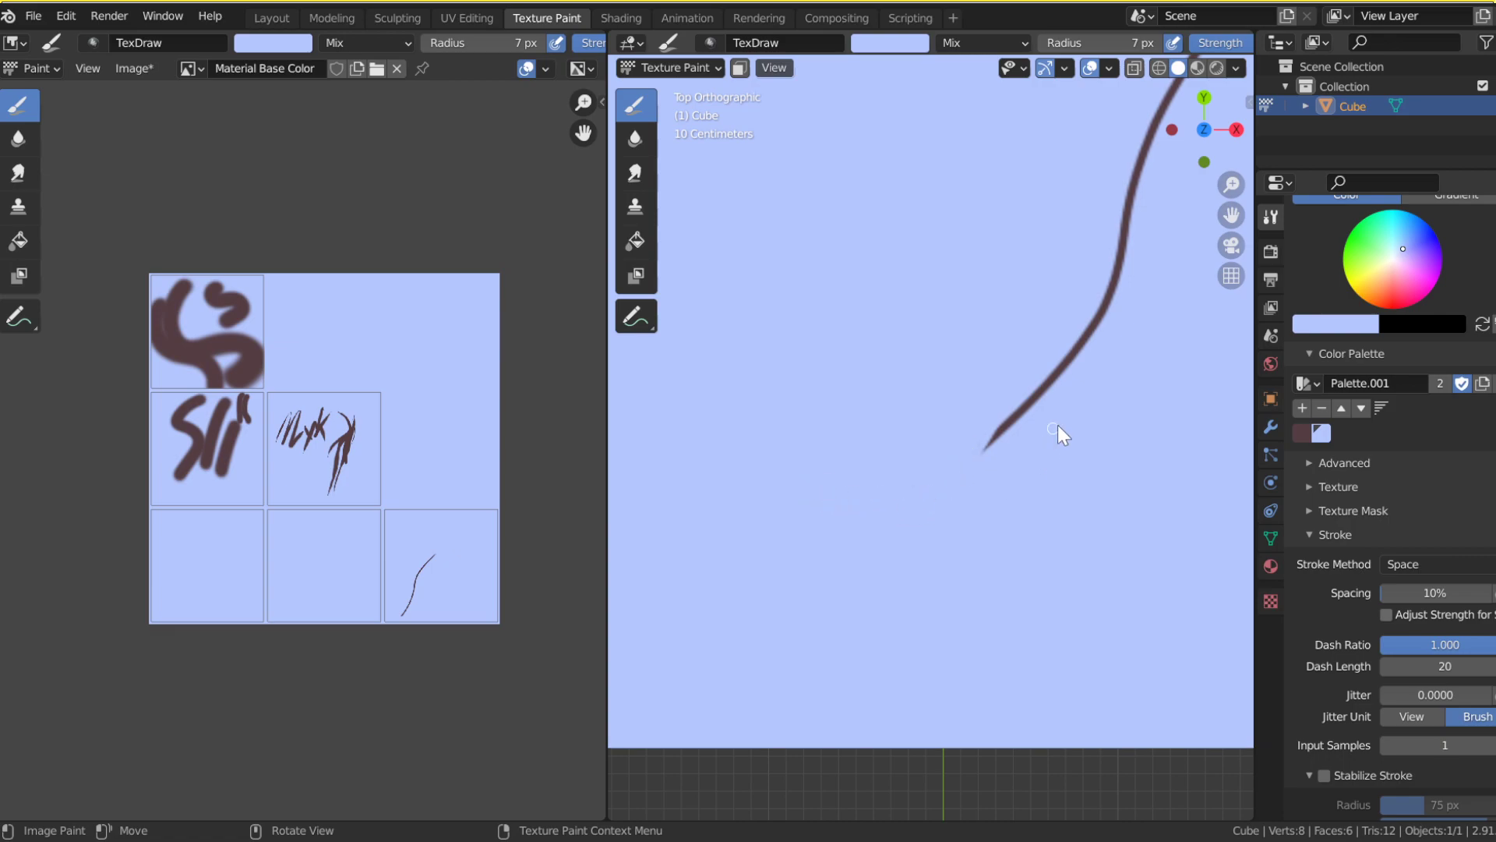
left_click_drag(1002, 440, 1057, 394)
Step: Widen the 3D viewport over the image editor and pick the dark brown palette color for the brush
left_click_drag(1230, 183, 1229, 278)
left_click_drag(1210, 145, 1145, 93)
left_click(1210, 144)
left_click_drag(1208, 142, 1200, 257)
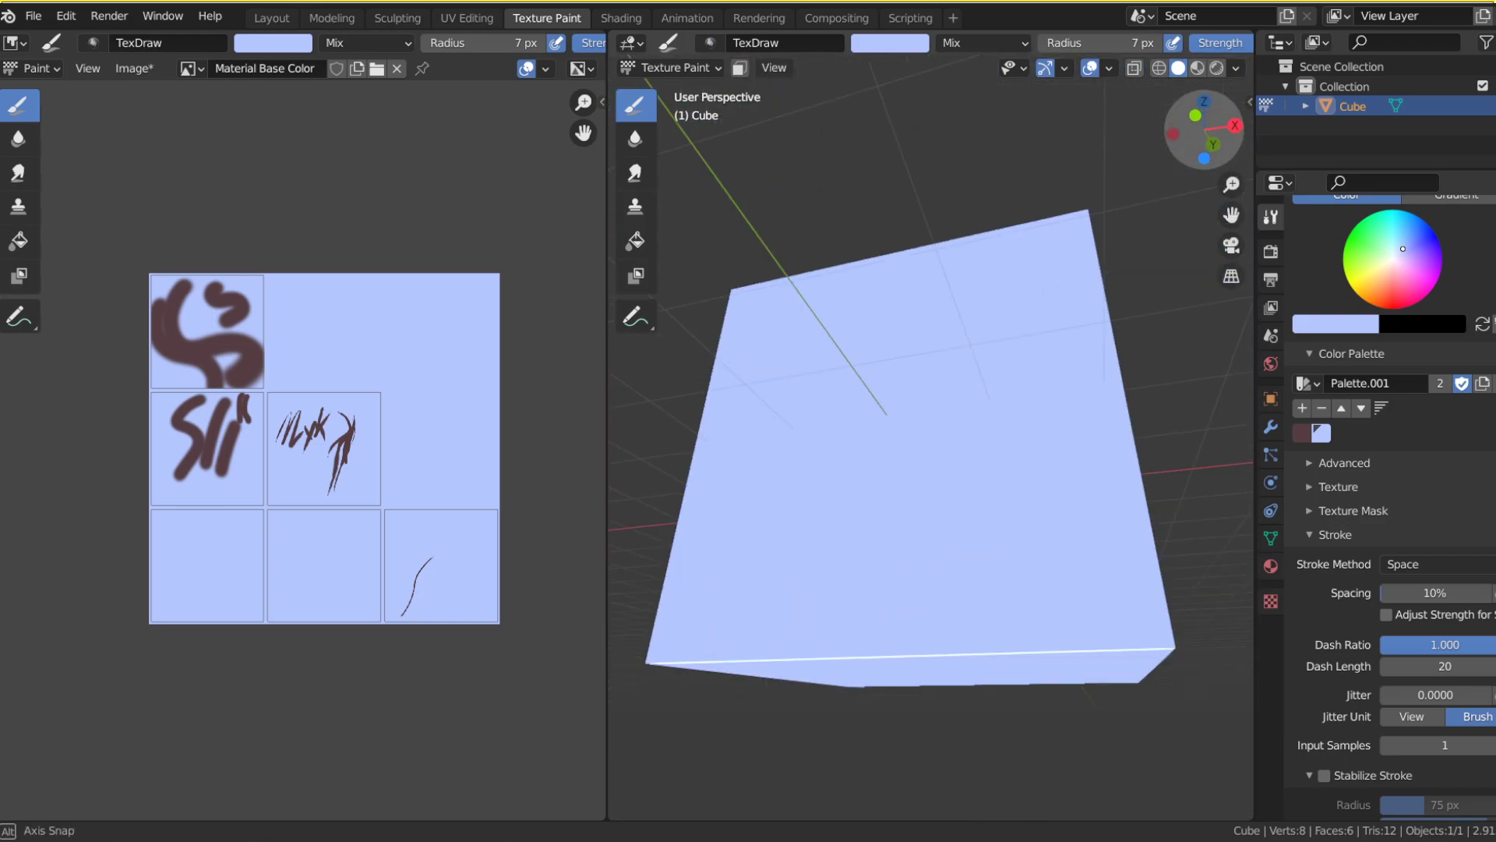
mouse_move(1204, 124)
left_mouse_down()
mouse_move(1219, 134)
mouse_move(1209, 117)
mouse_move(1204, 131)
mouse_move(967, 138)
left_mouse_up()
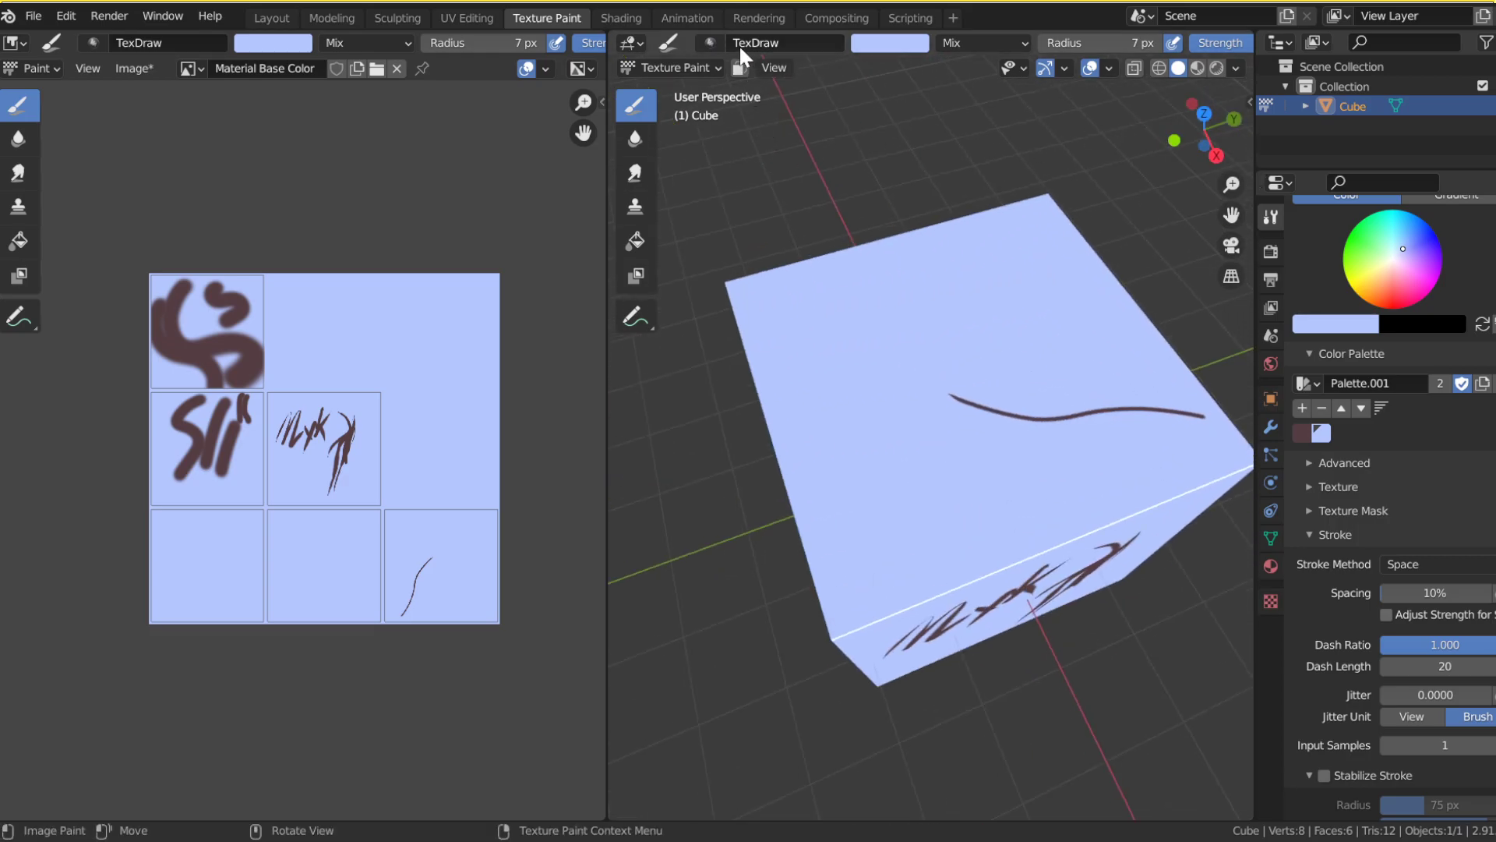
left_click_drag(607, 181, 158, 190)
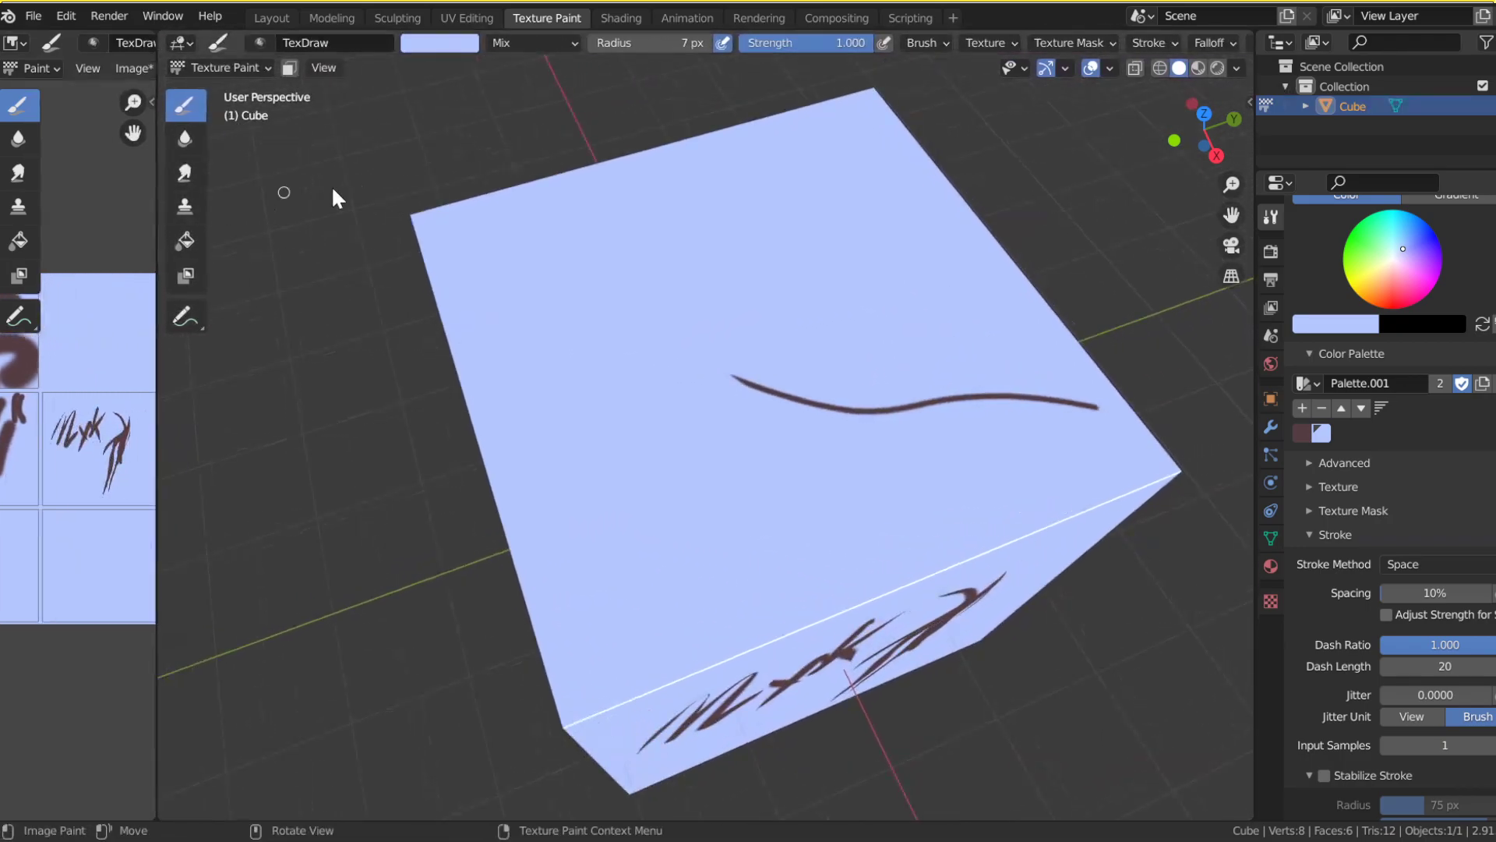
left_click(1299, 432)
Step: Try the 35 px Soften brush at strength 1.000 along the dark curve on the top face and undo it
mouse_move(1191, 117)
left_mouse_down()
mouse_move(1122, 148)
mouse_move(1133, 144)
left_mouse_up()
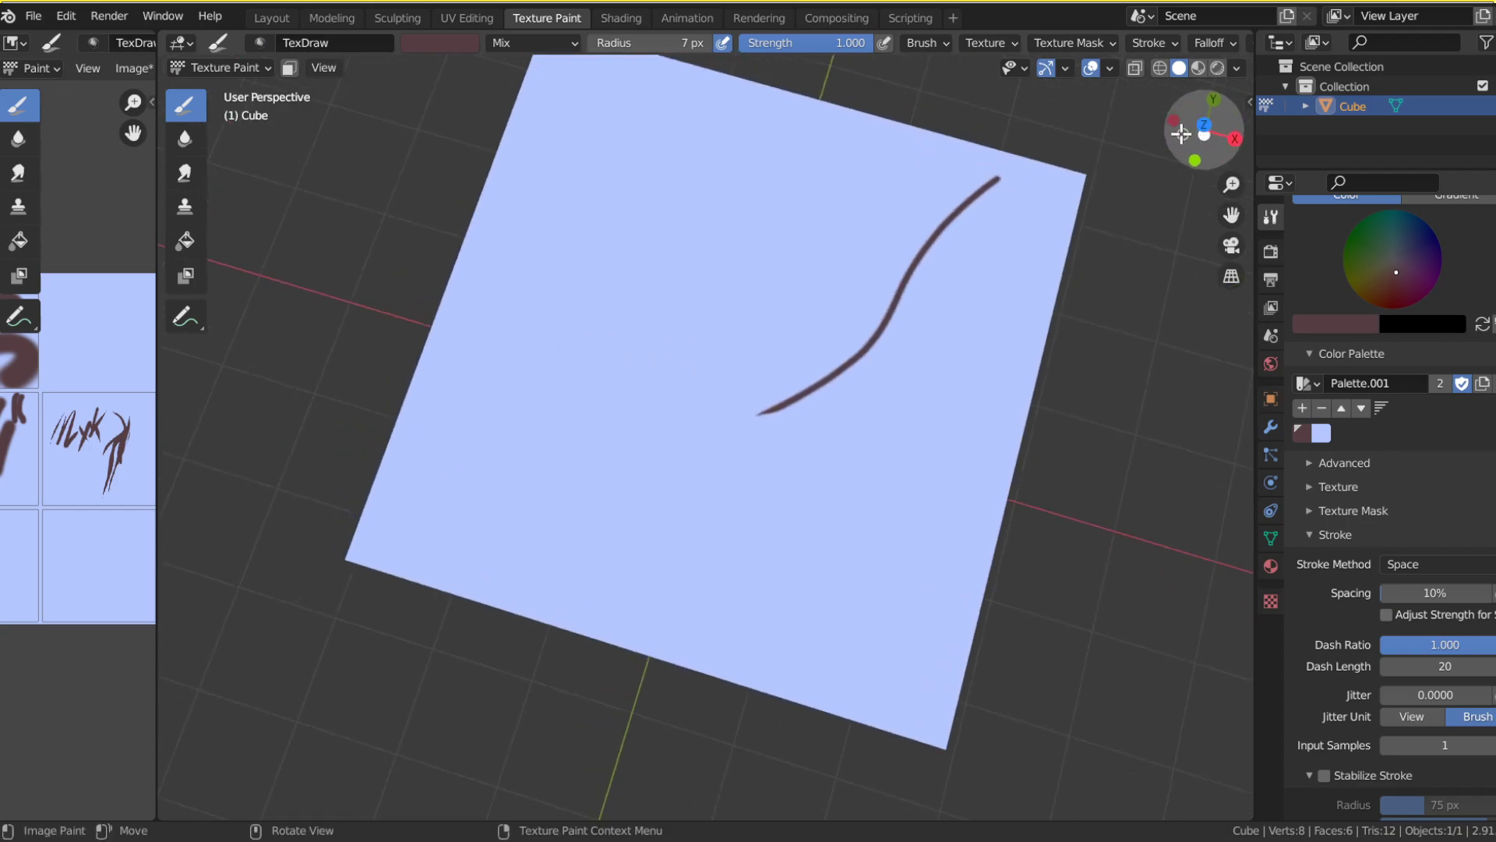
left_click(179, 137)
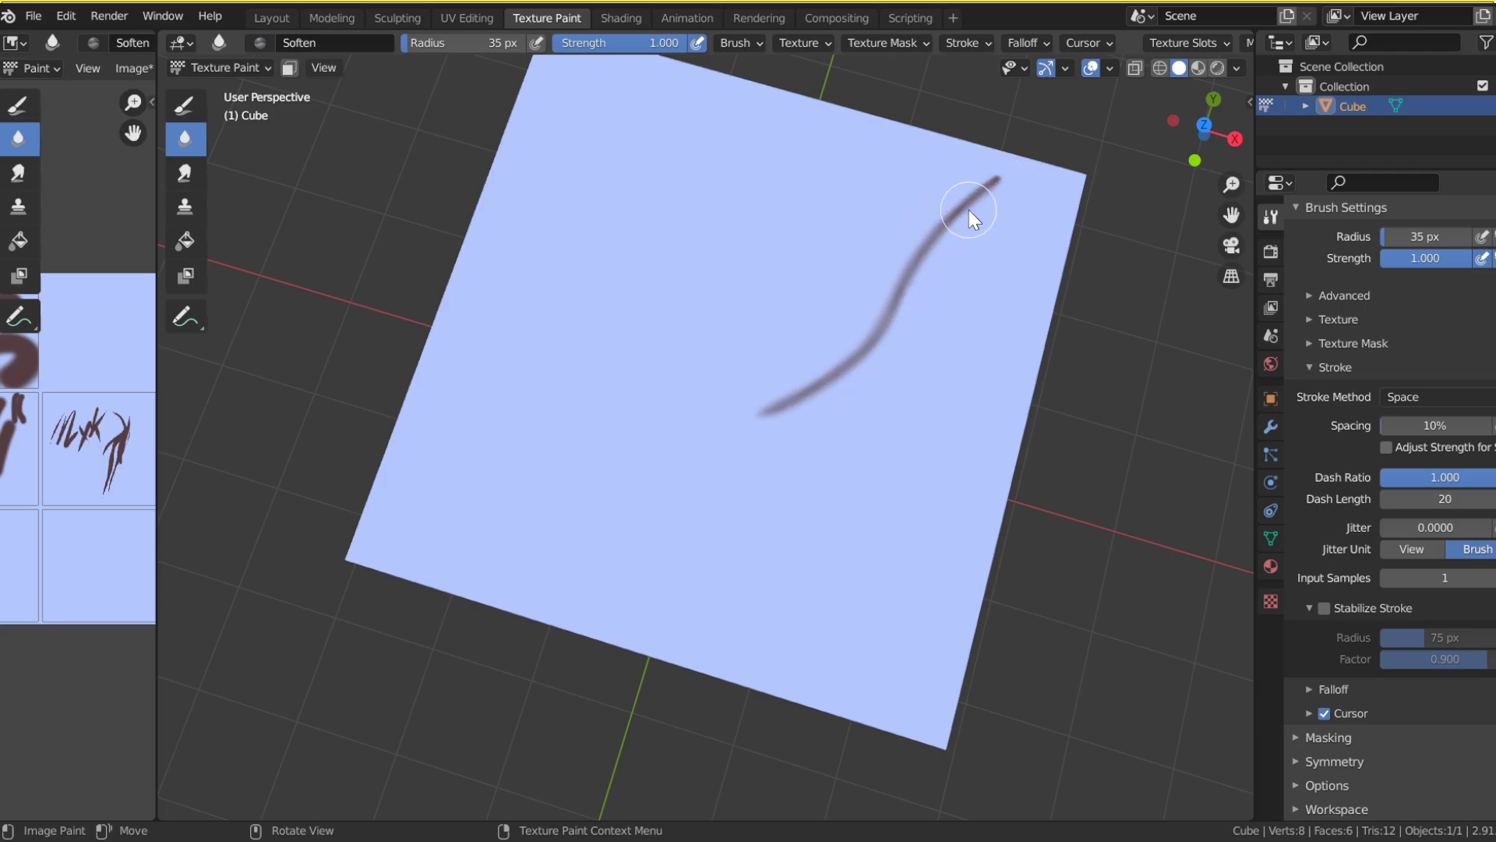
left_click_drag(838, 361, 867, 341)
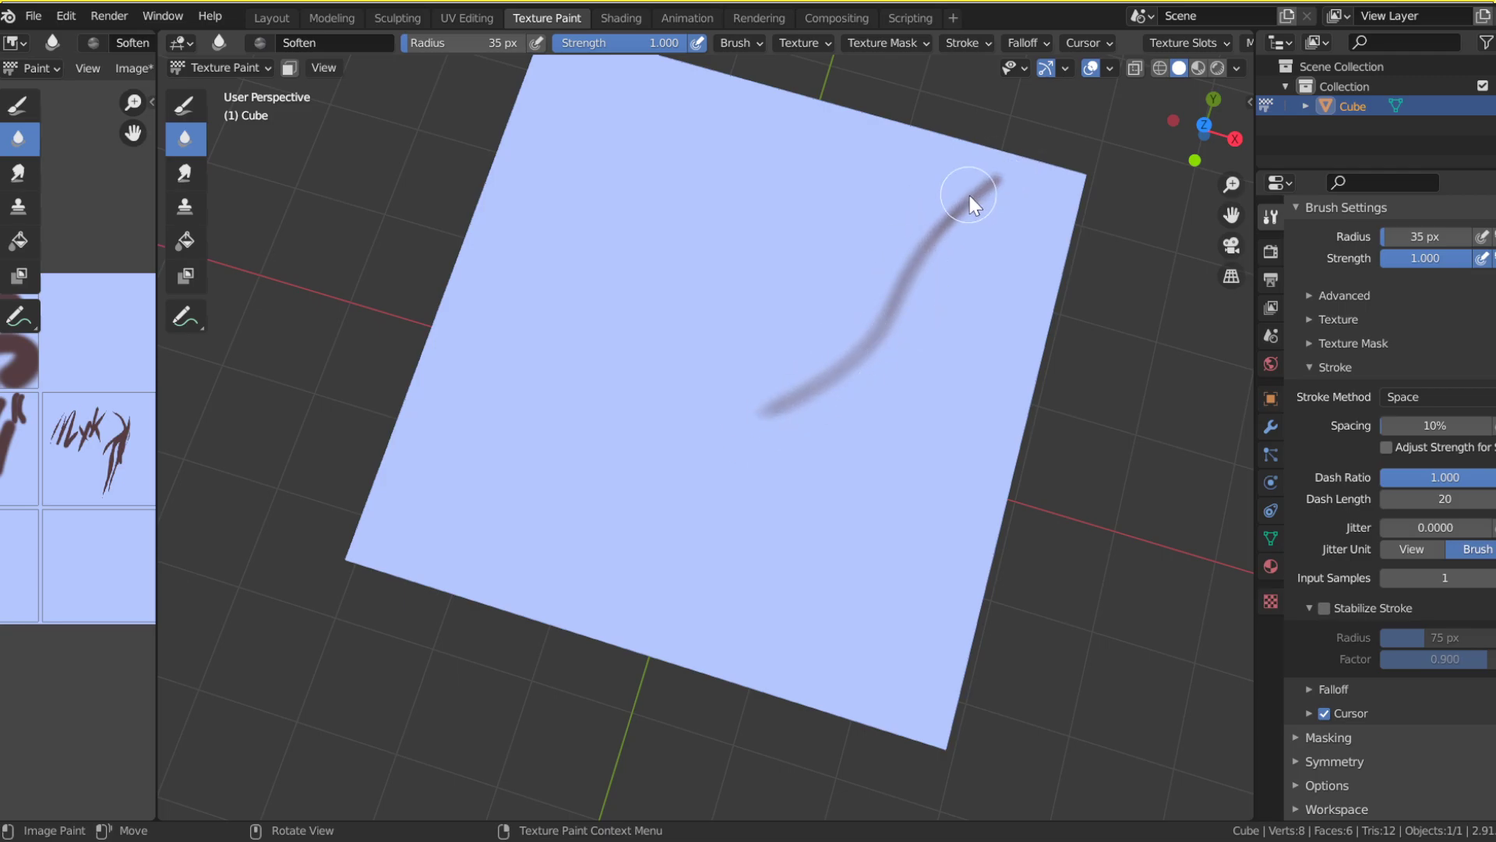
left_click_drag(979, 190, 901, 293)
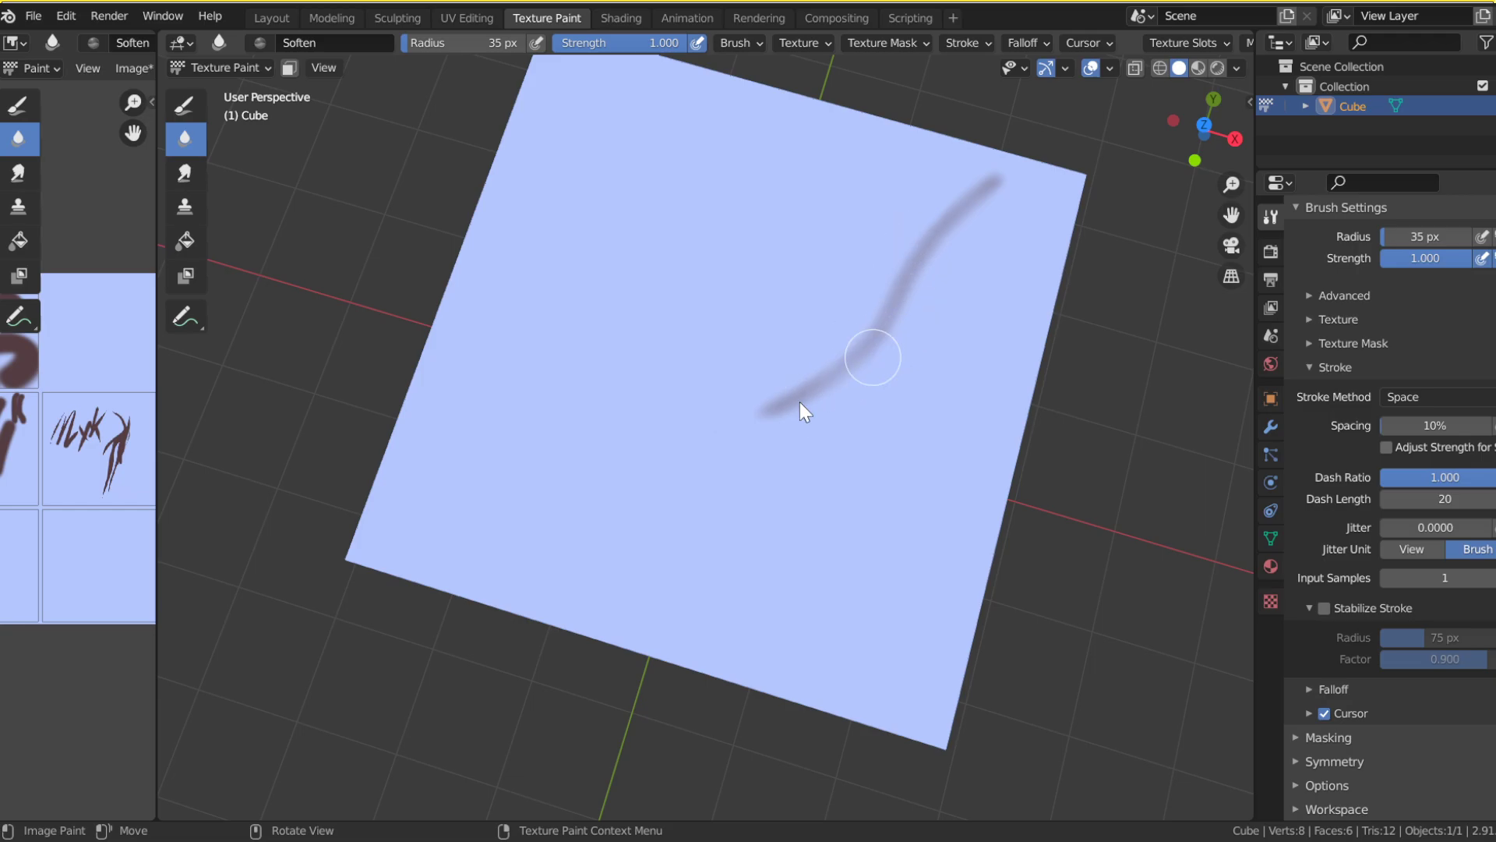
key("ctrl+z")
key("ctrl+z")
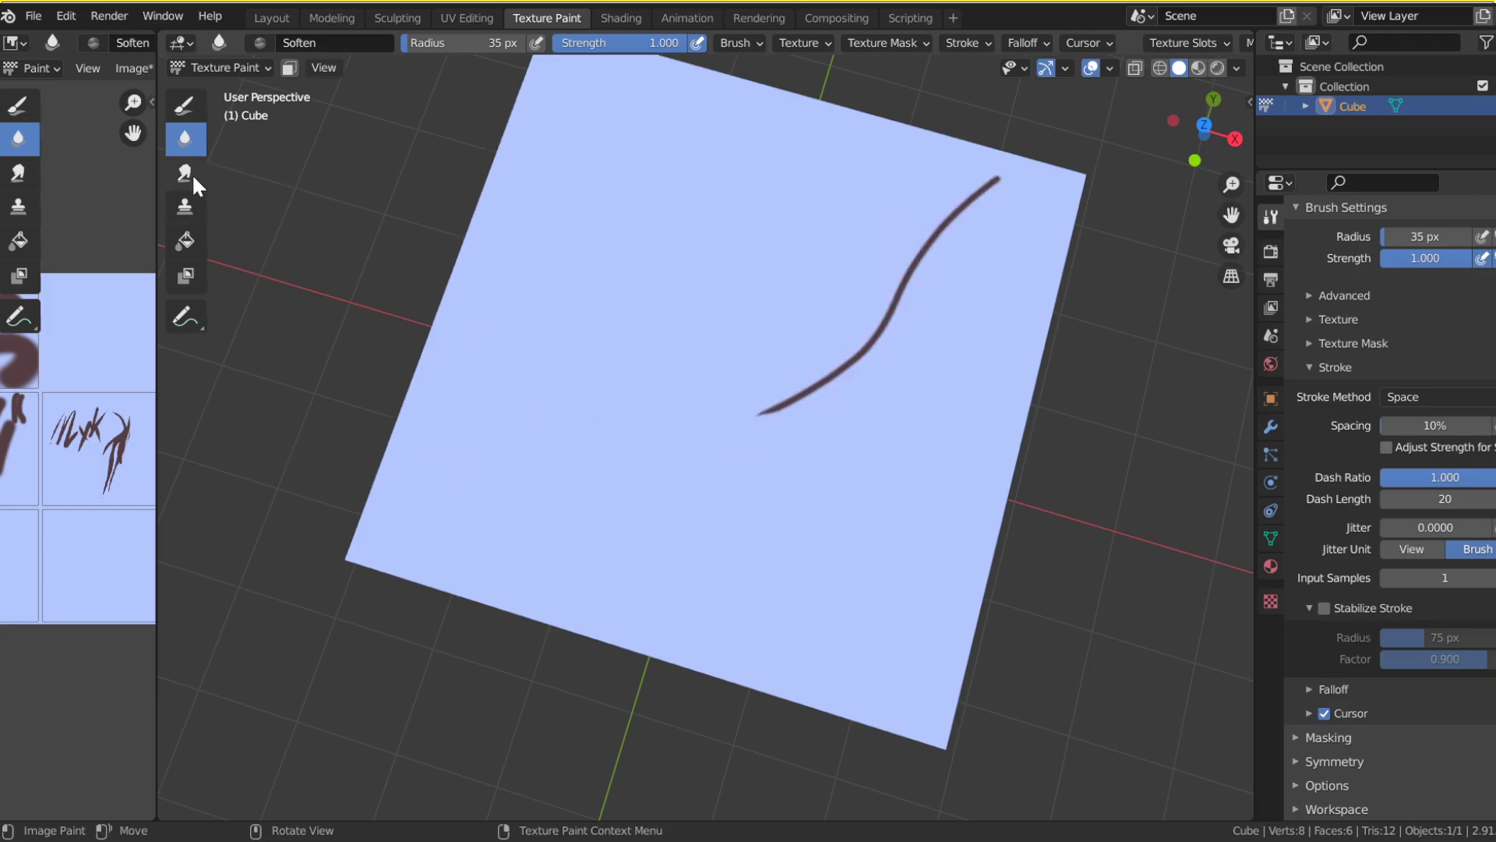
Step: Try dragging paint off the lower end of the curve with the 35 px Smear brush and undo each attempt
left_click(185, 173)
mouse_move(835, 407)
left_mouse_down()
mouse_move(683, 437)
mouse_move(534, 427)
left_mouse_up()
key("ctrl+z")
left_click_drag(833, 377, 633, 433)
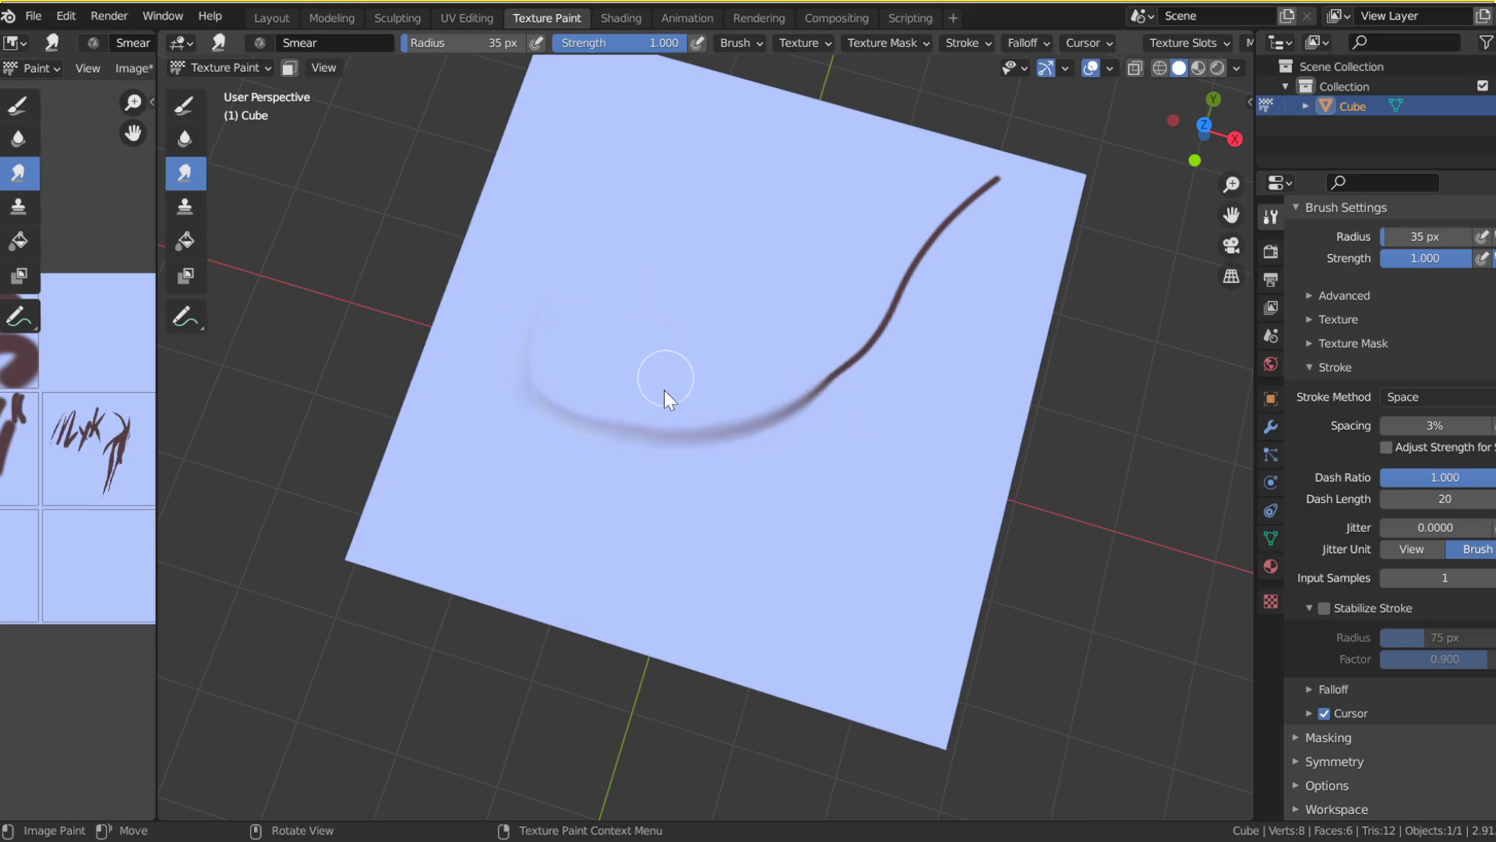
key("ctrl+z")
left_click_drag(829, 378, 694, 480)
key("ctrl+z")
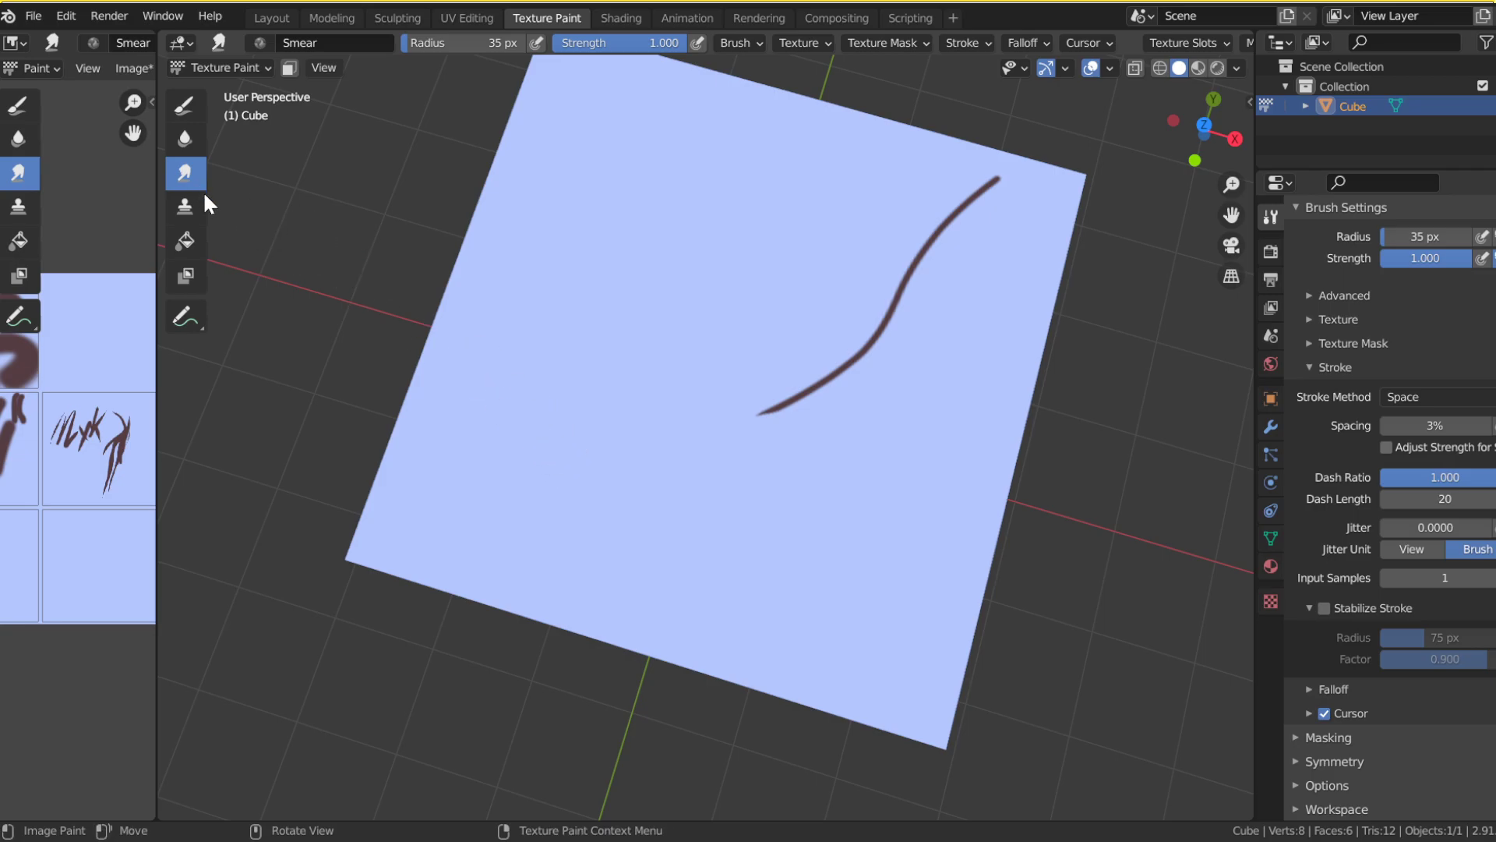
Step: Try the 35 px Clone brush at strength 1.000 along the dark curve on the top face and undo each stroke
left_click(187, 204)
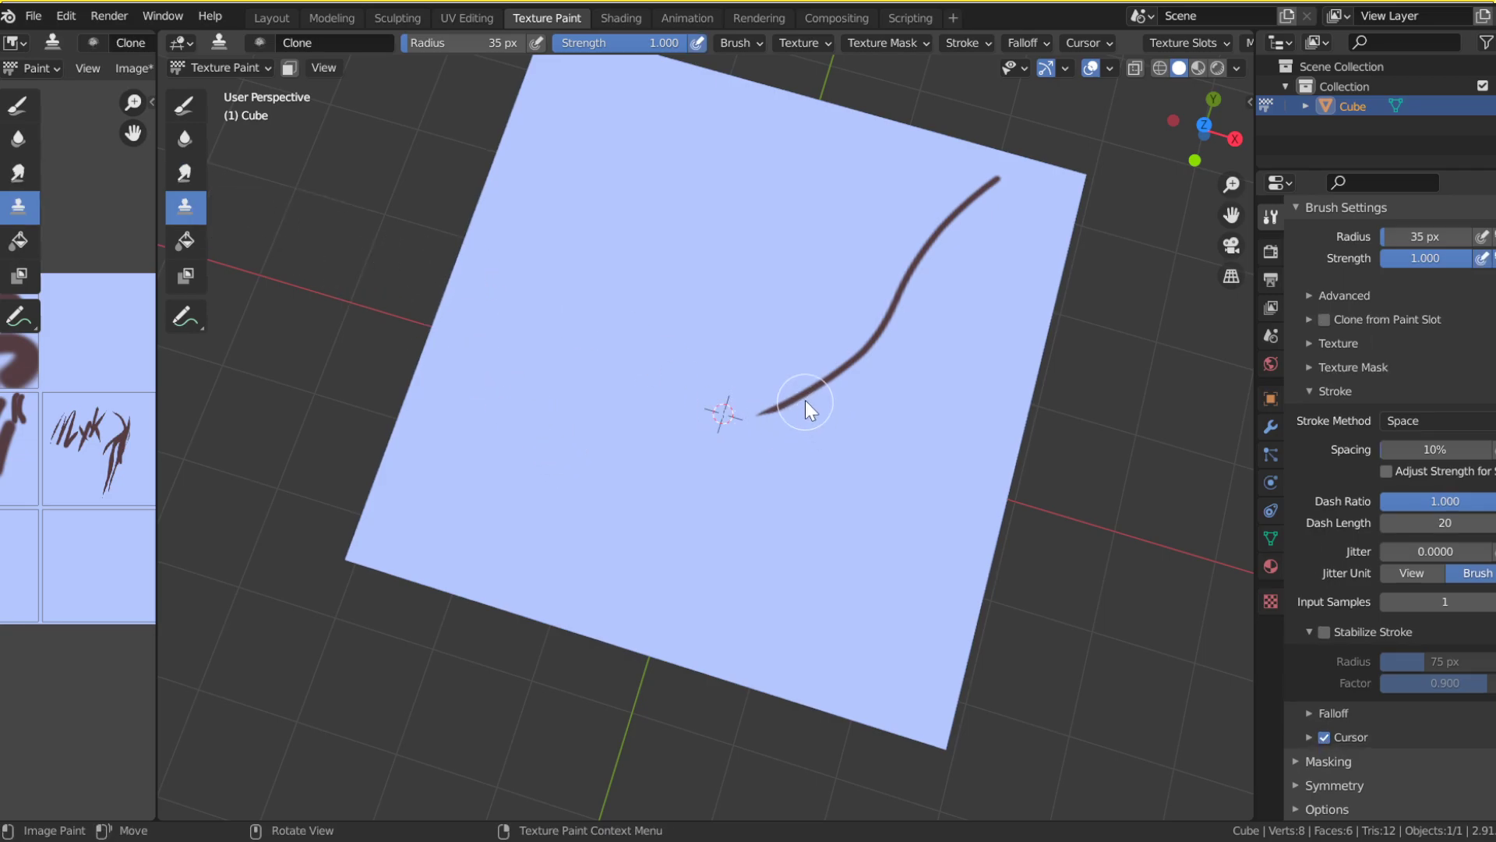
left_click_drag(725, 433, 997, 223)
key("ctrl+z")
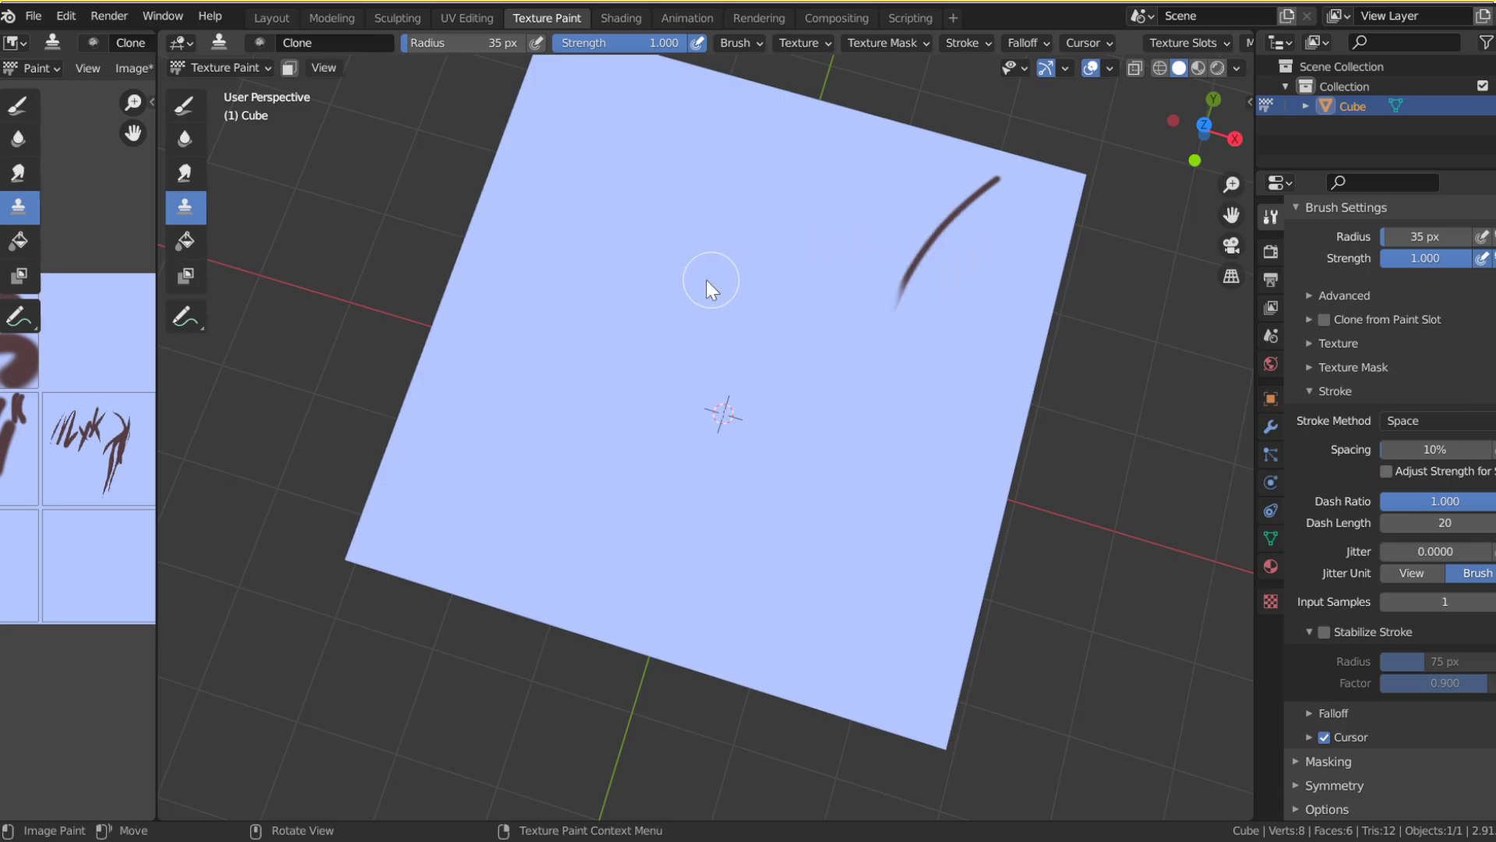
key("ctrl+z")
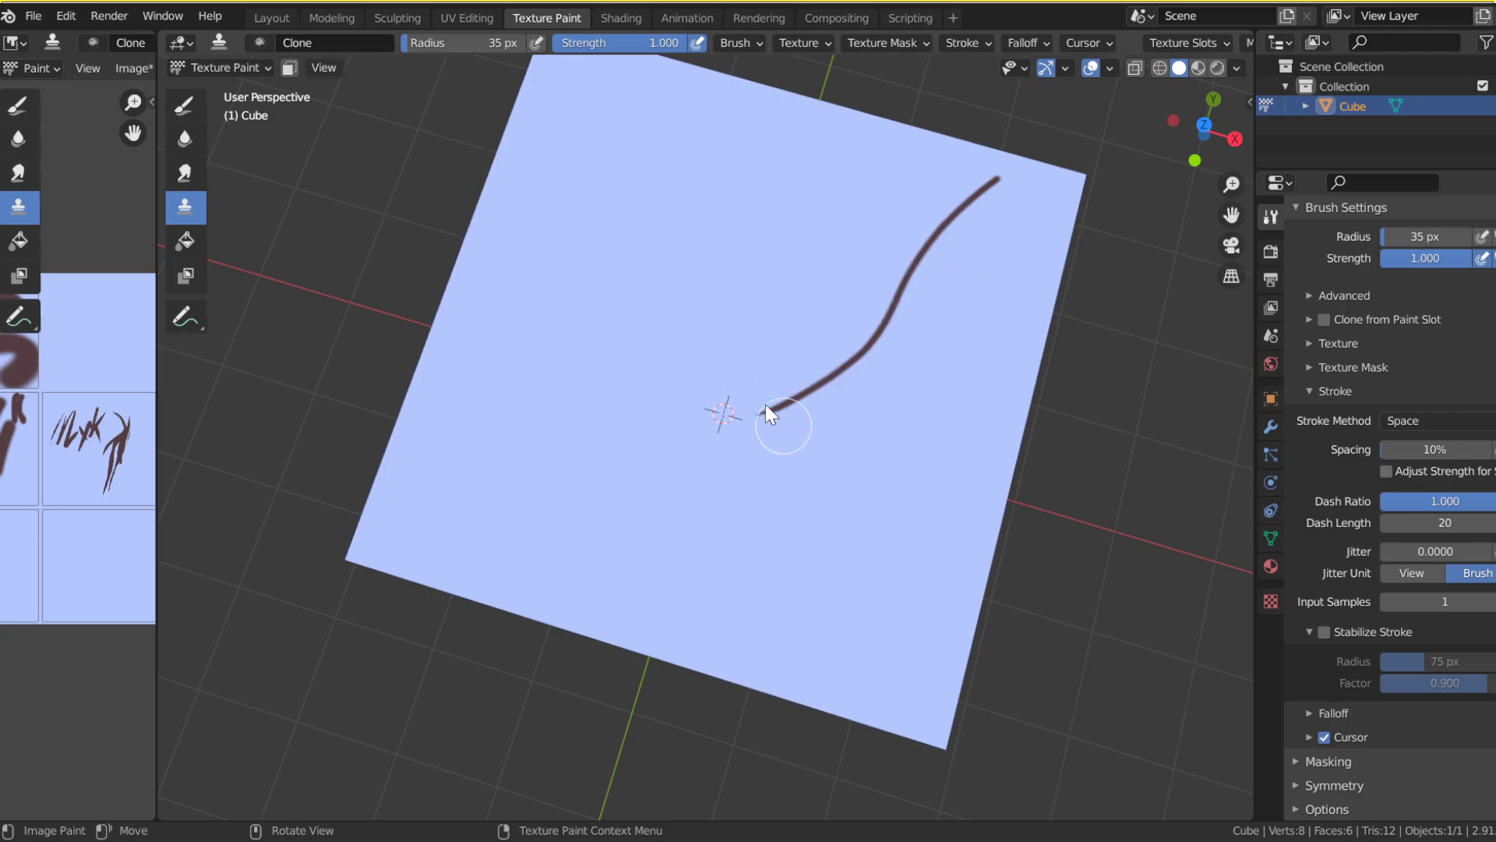
left_click_drag(832, 382, 836, 355)
key("ctrl+z")
Step: Draw a closed dark brown loop beside the curve on the top face with the 7 px TexDraw brush
left_click(189, 243)
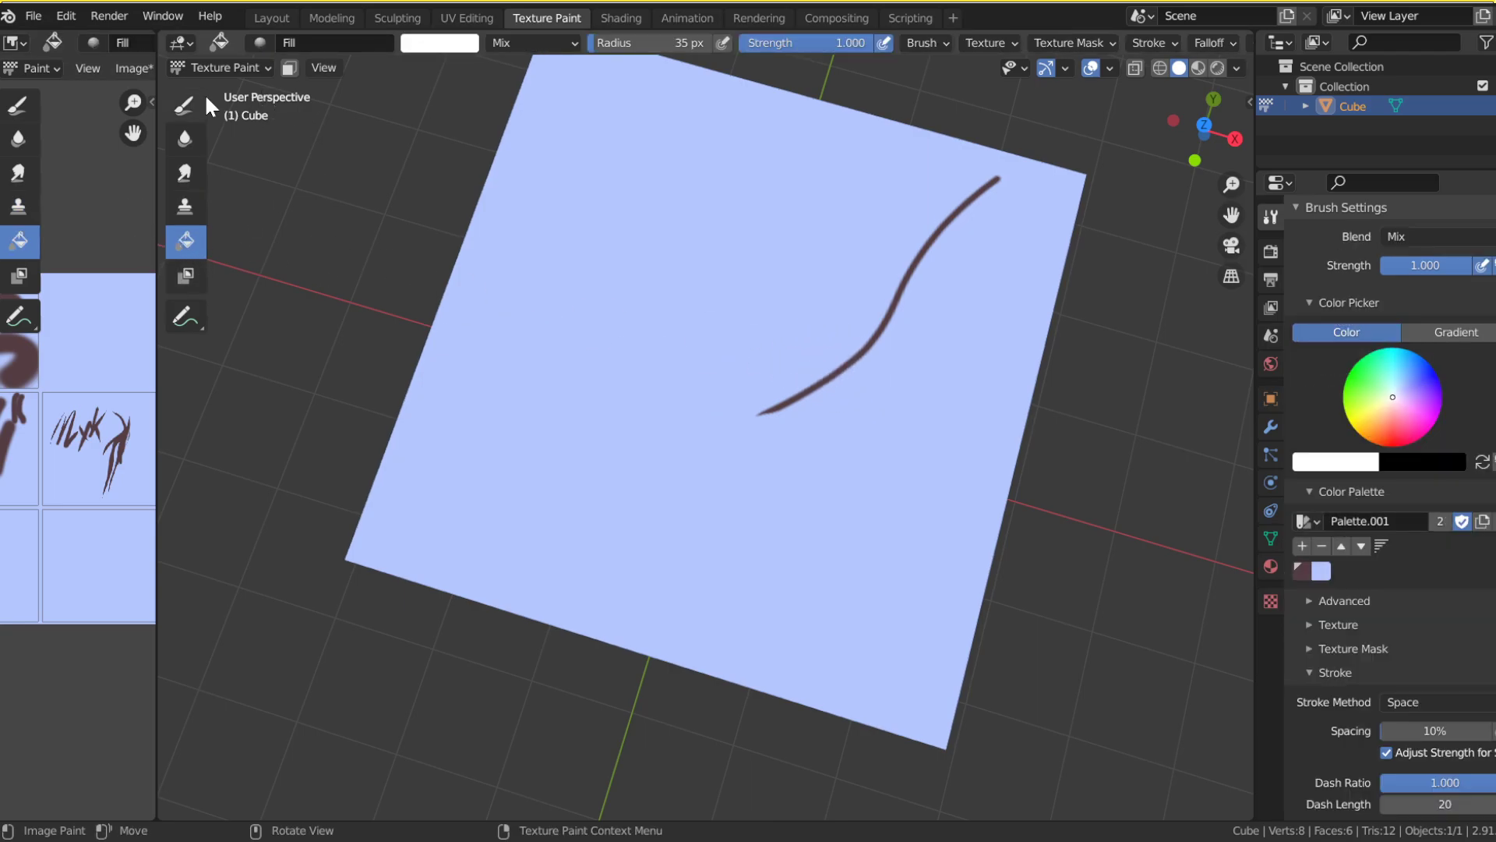
left_click(184, 104)
left_click_drag(656, 238, 595, 333)
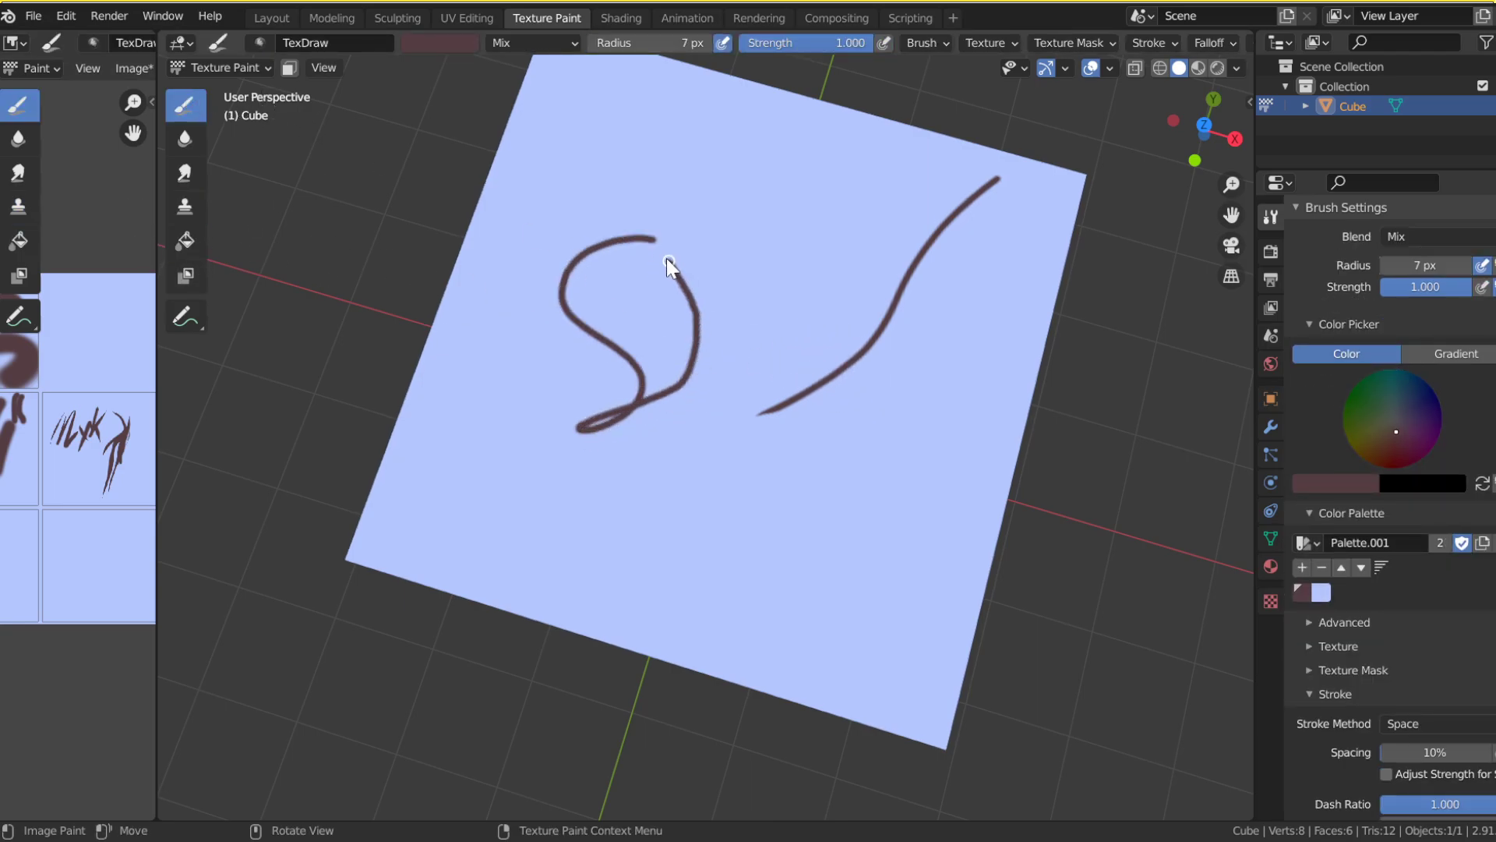
Step: Fill the light blue background outside the loop with white using the Fill brush at strength 1.000
left_click(185, 241)
left_click(629, 328)
key("ctrl+z")
left_click(623, 386)
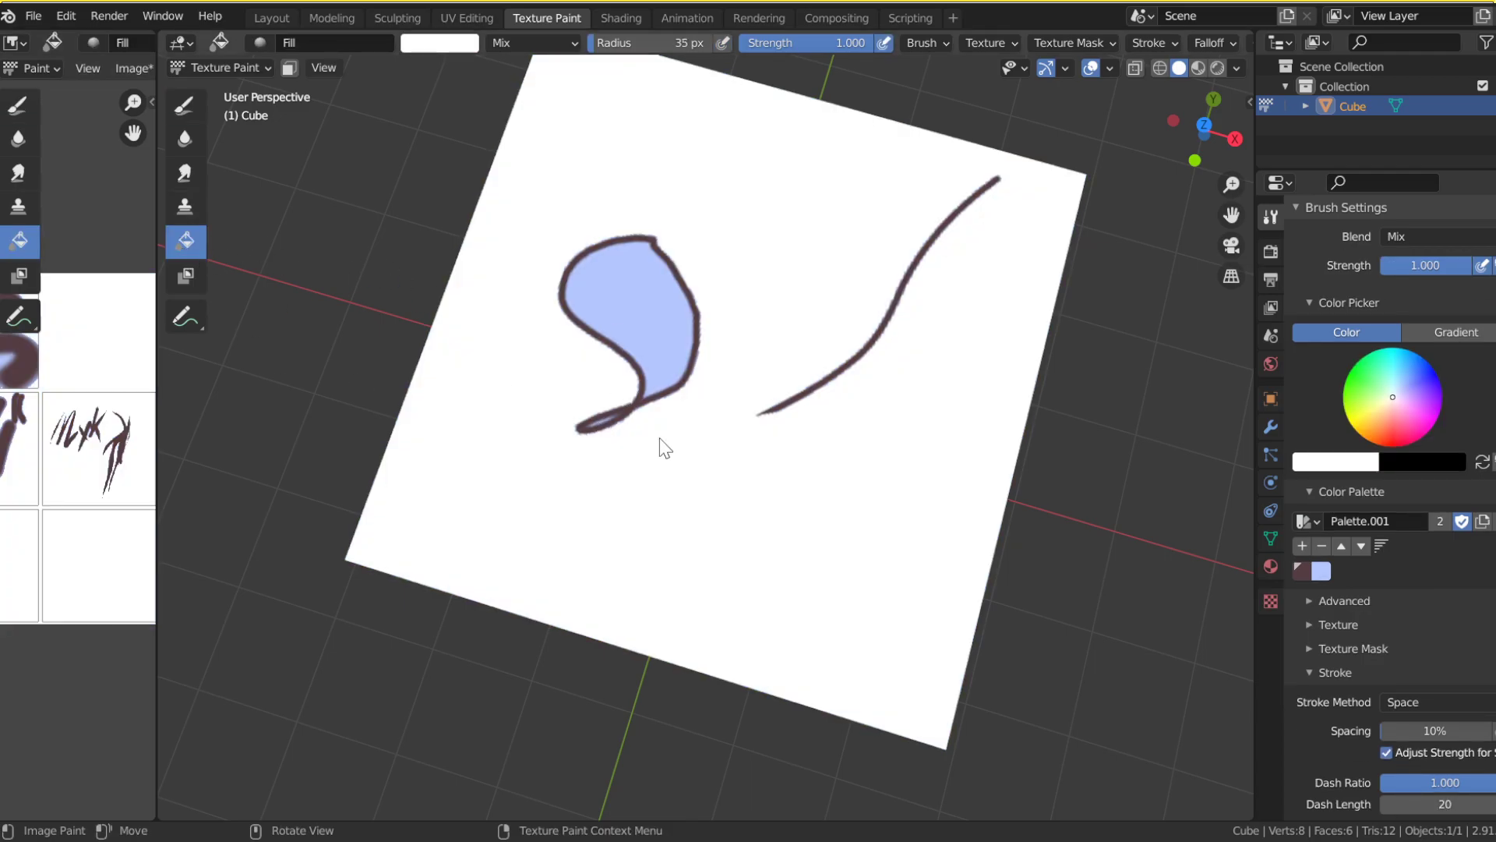
scroll(47, 388, "down", 3)
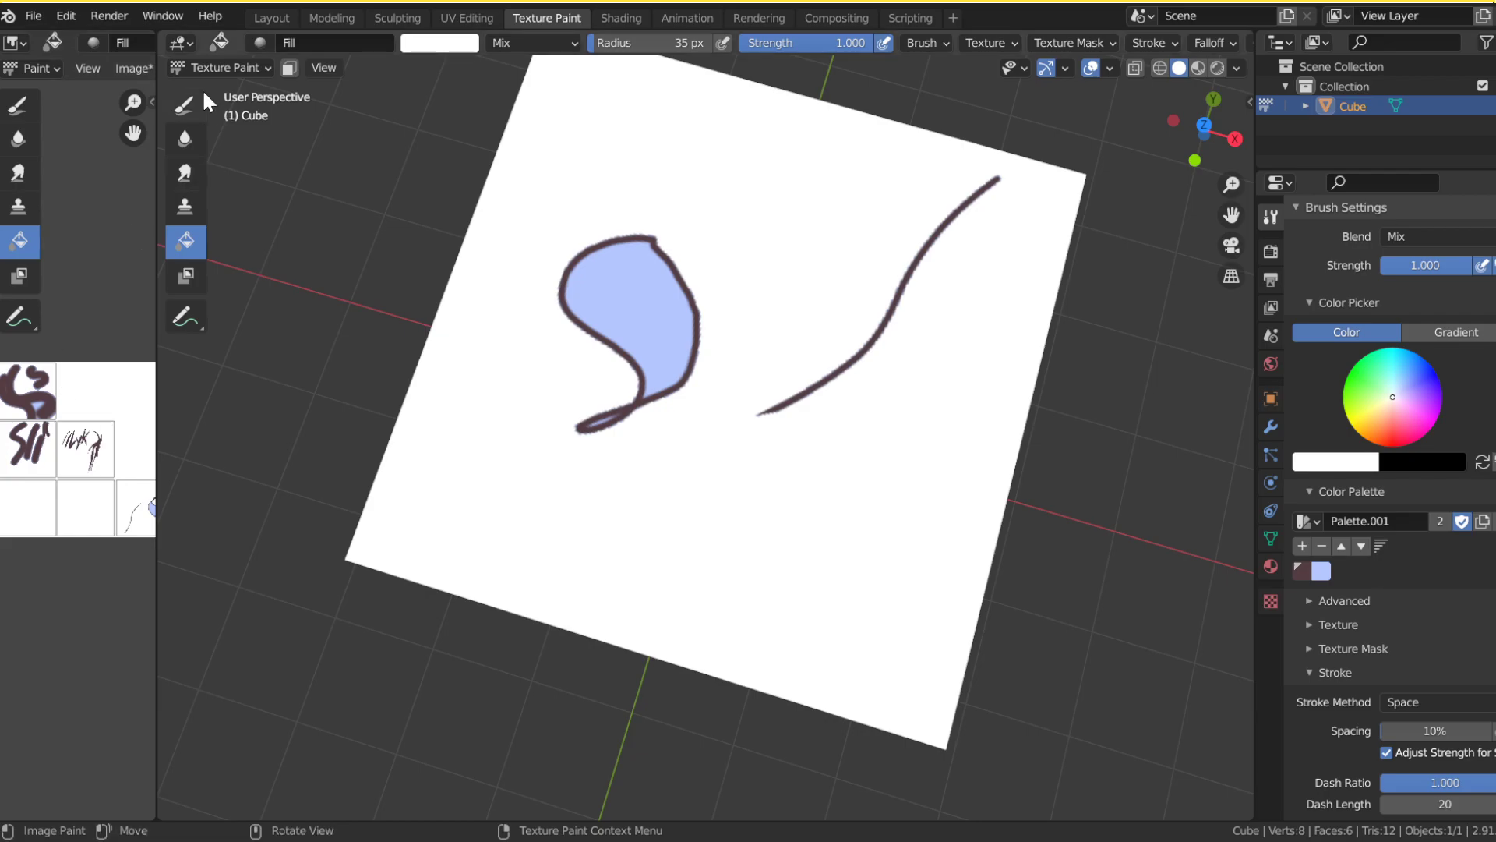
scroll(127, 390, "up", 2)
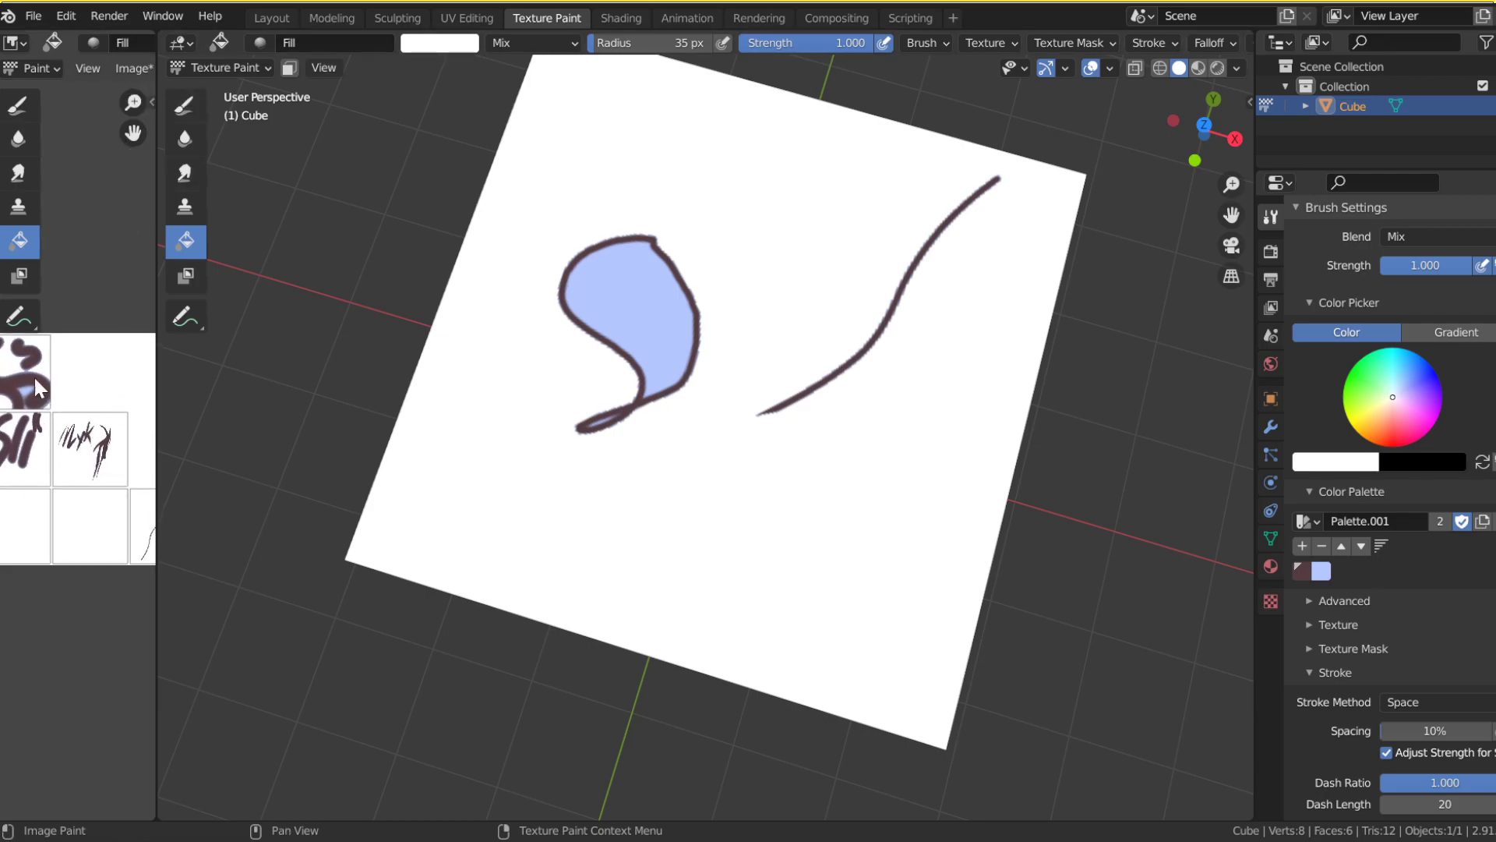
left_click_drag(1165, 153, 857, 294)
left_click_drag(1208, 123, 1208, 241)
left_click_drag(1200, 132, 709, 154)
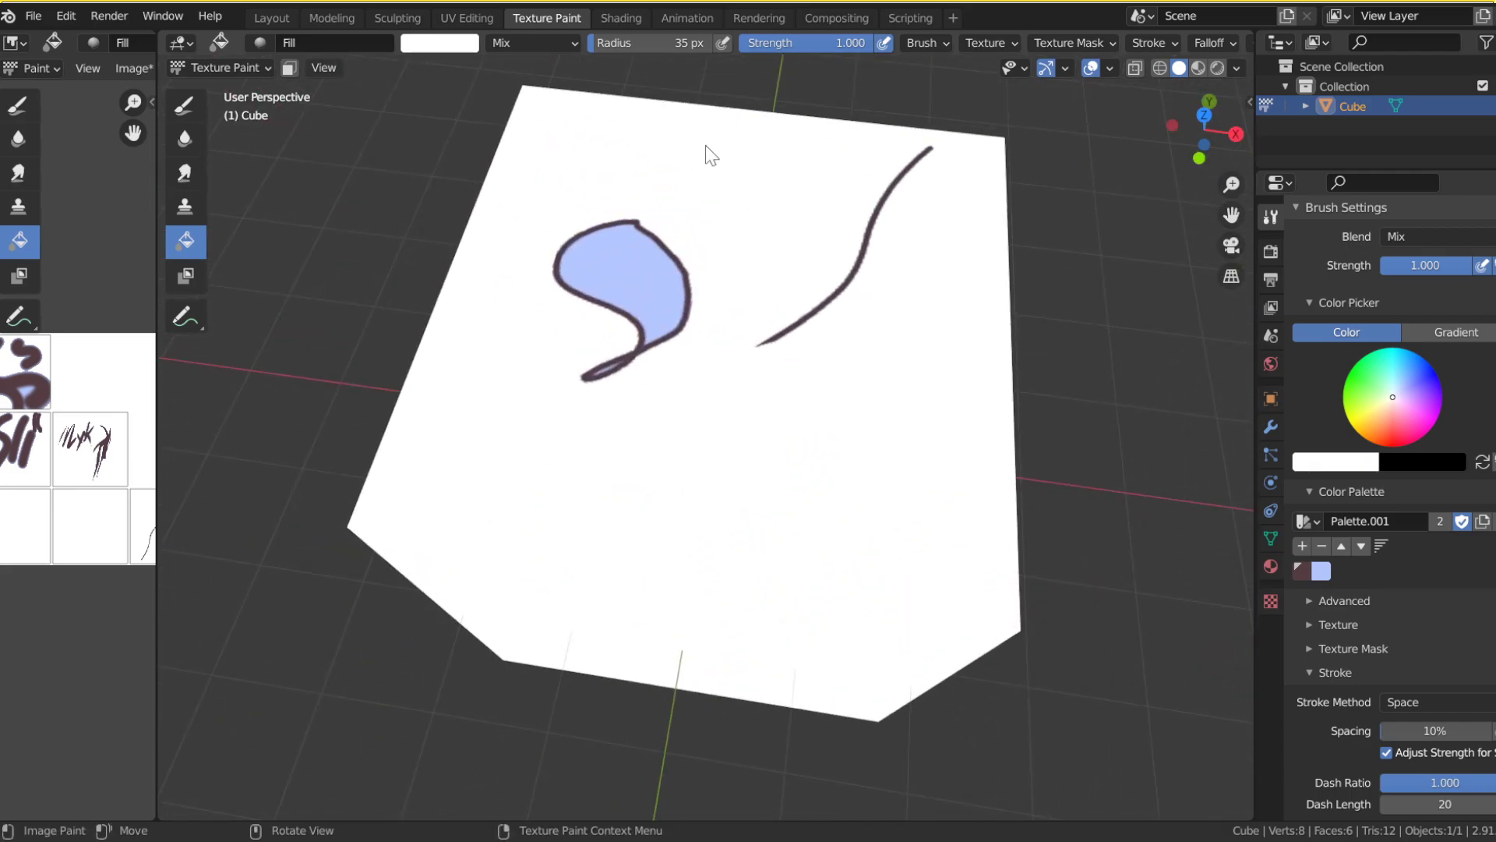
Step: Try painting on the top face with the 35 px Mask brush, and return to the TexDraw brush
left_click(184, 275)
mouse_move(760, 484)
left_mouse_down()
mouse_move(888, 483)
mouse_move(881, 464)
left_mouse_up()
left_click_drag(697, 484, 965, 430)
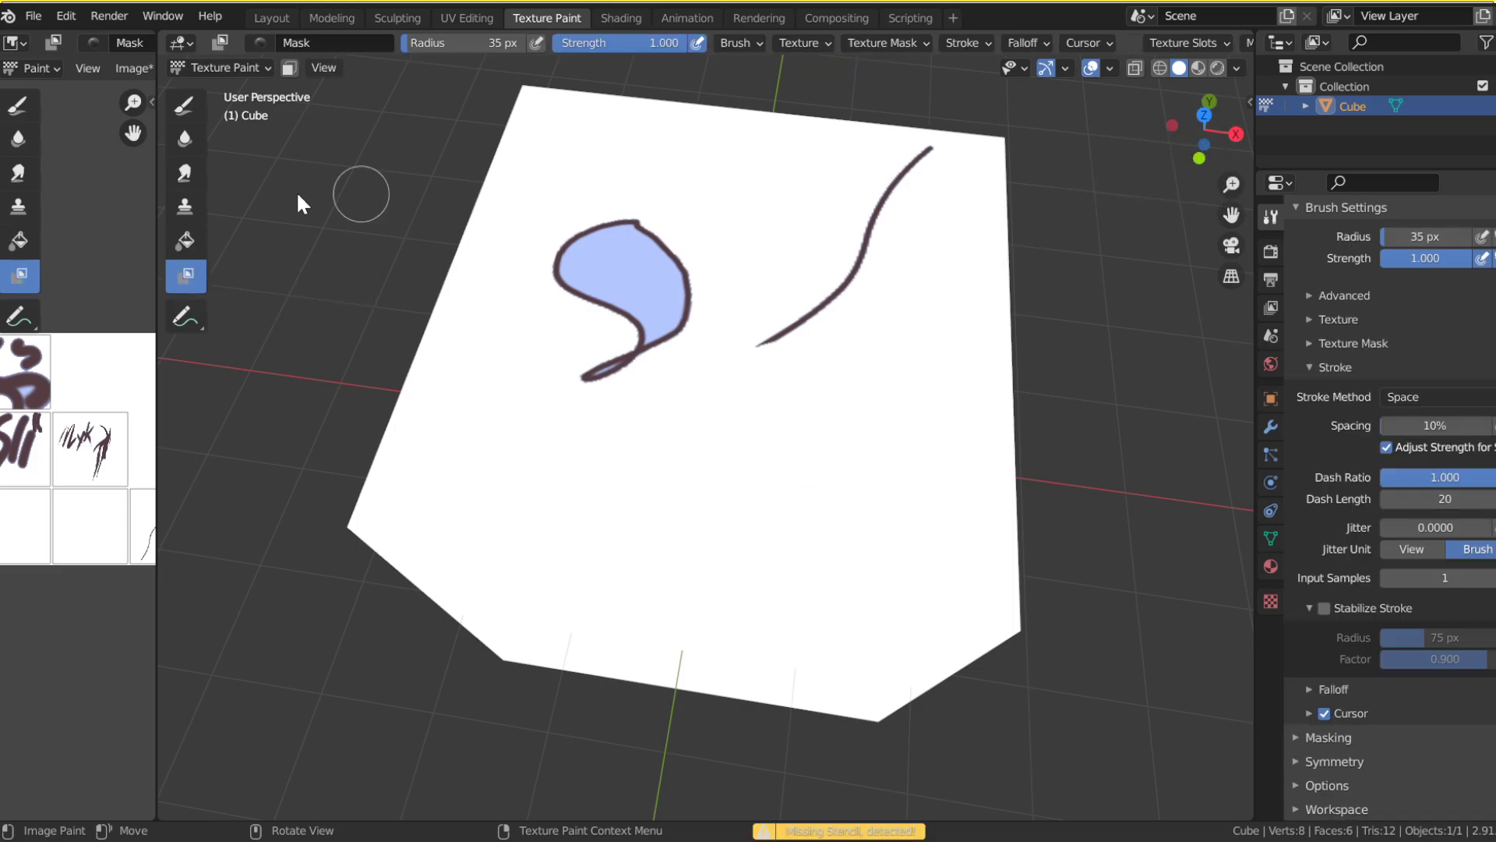
left_click(185, 105)
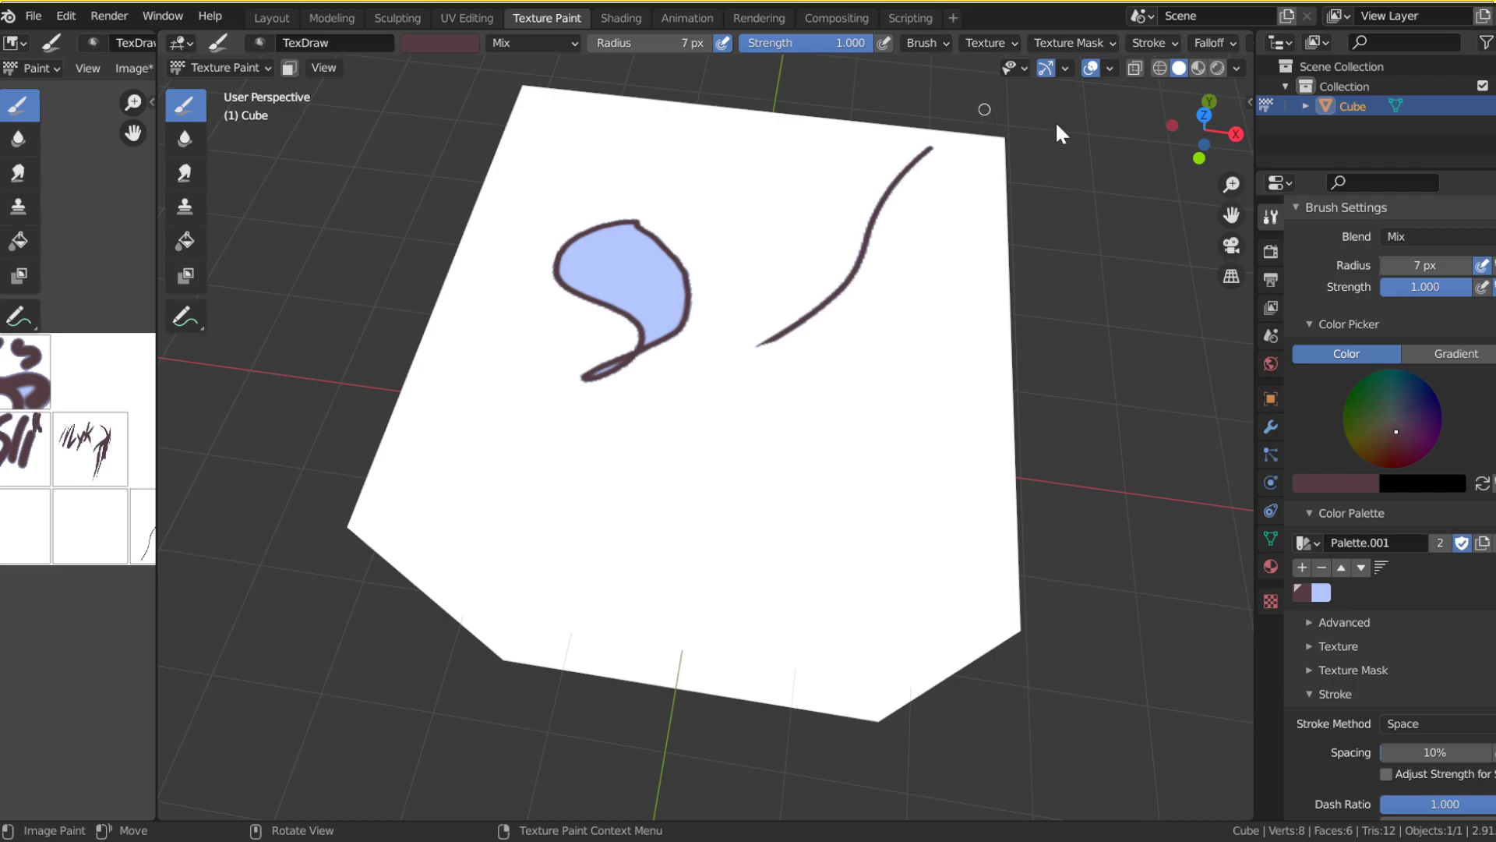
Step: Open the recent file untitled.blend11111, saving the current file and its modified image
mouse_move(1206, 134)
left_mouse_down()
mouse_move(1181, 156)
mouse_move(1202, 140)
mouse_move(1165, 113)
mouse_move(1219, 152)
left_mouse_up()
left_click(34, 16)
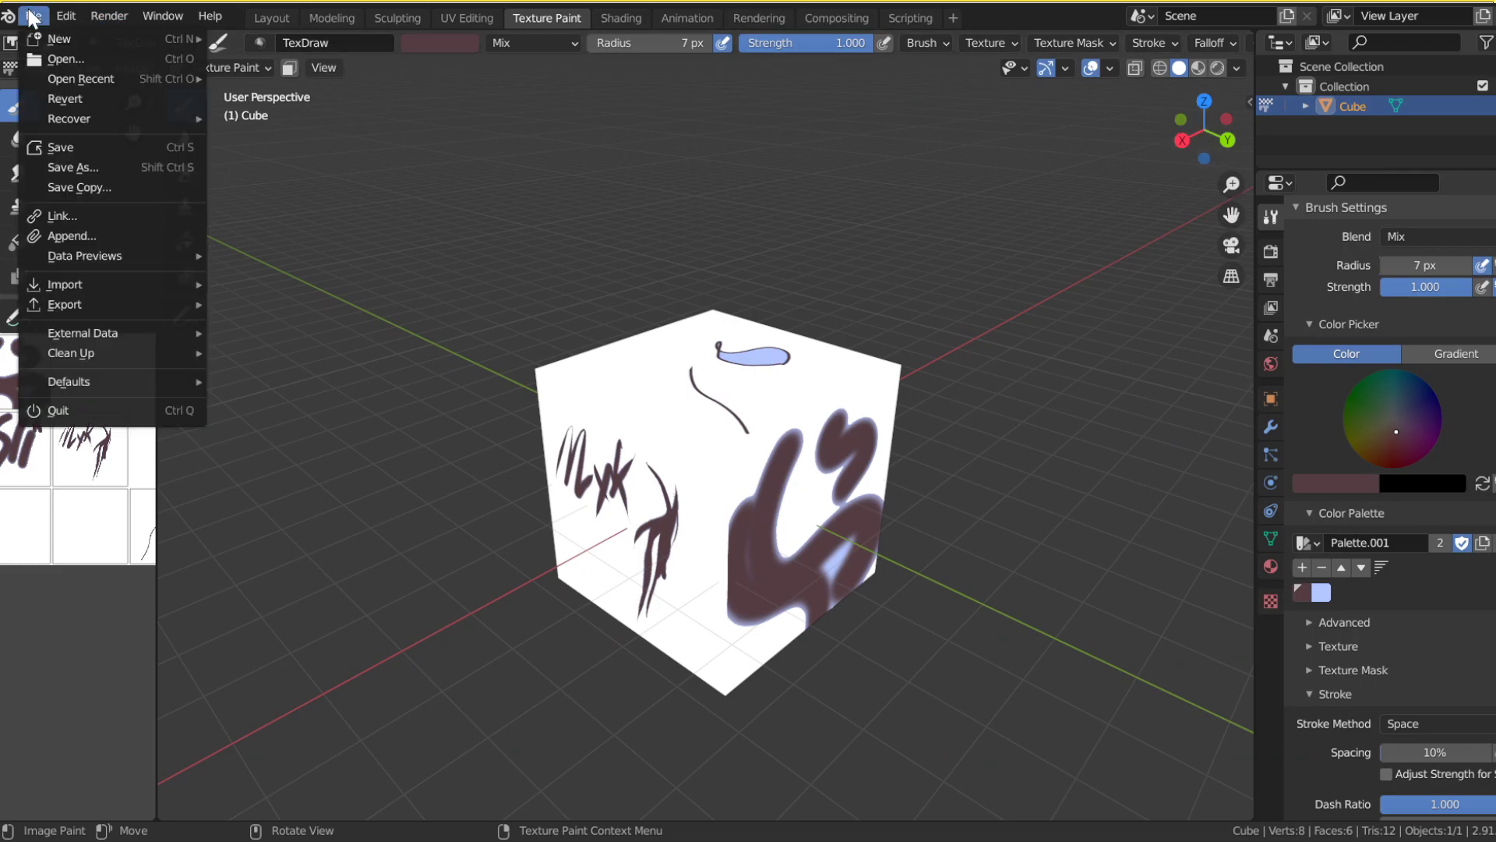
mouse_move(120, 83)
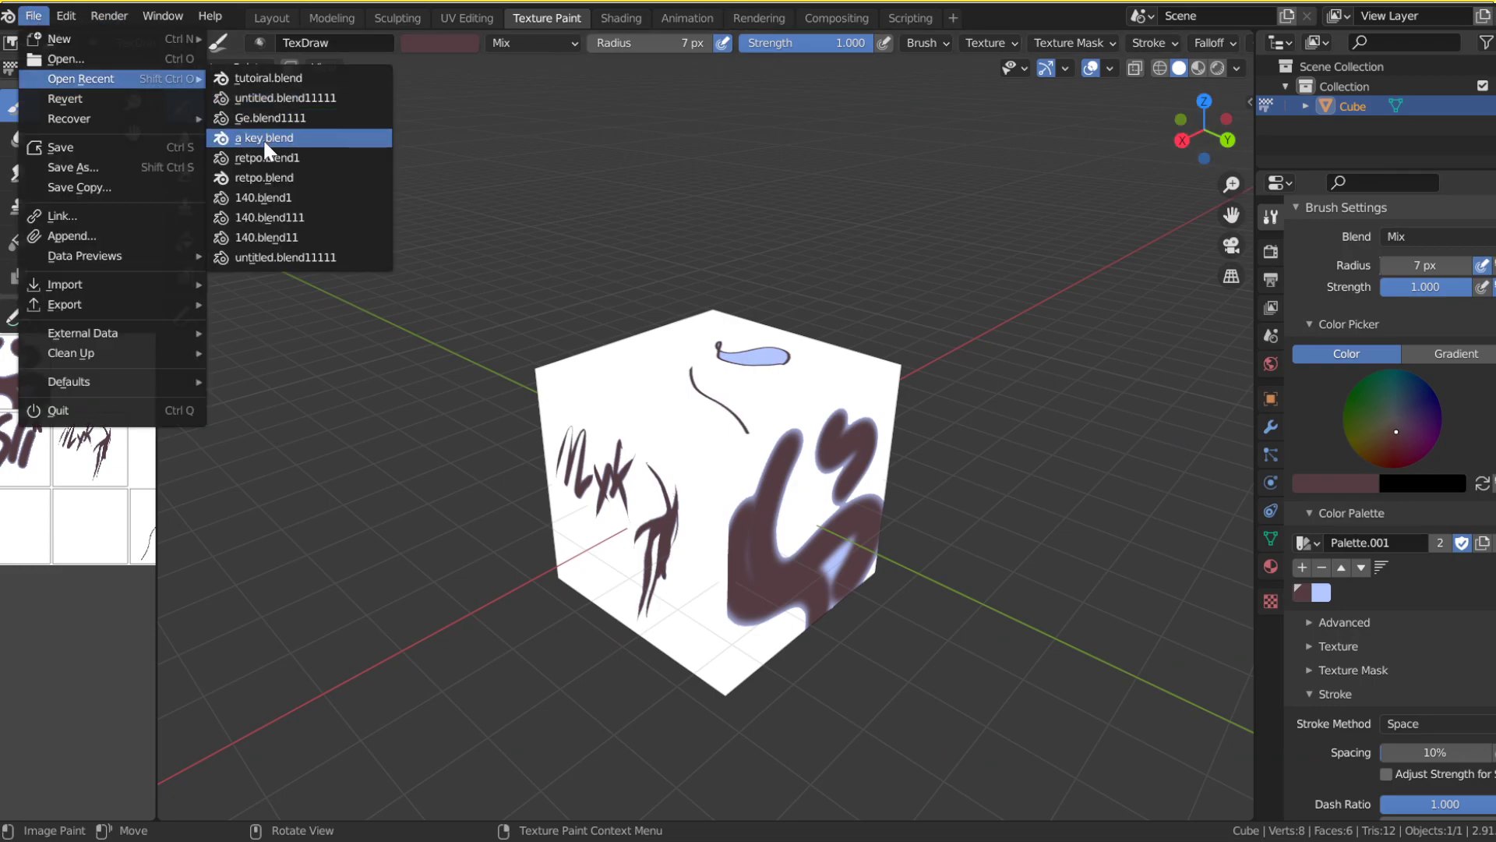
left_click(271, 98)
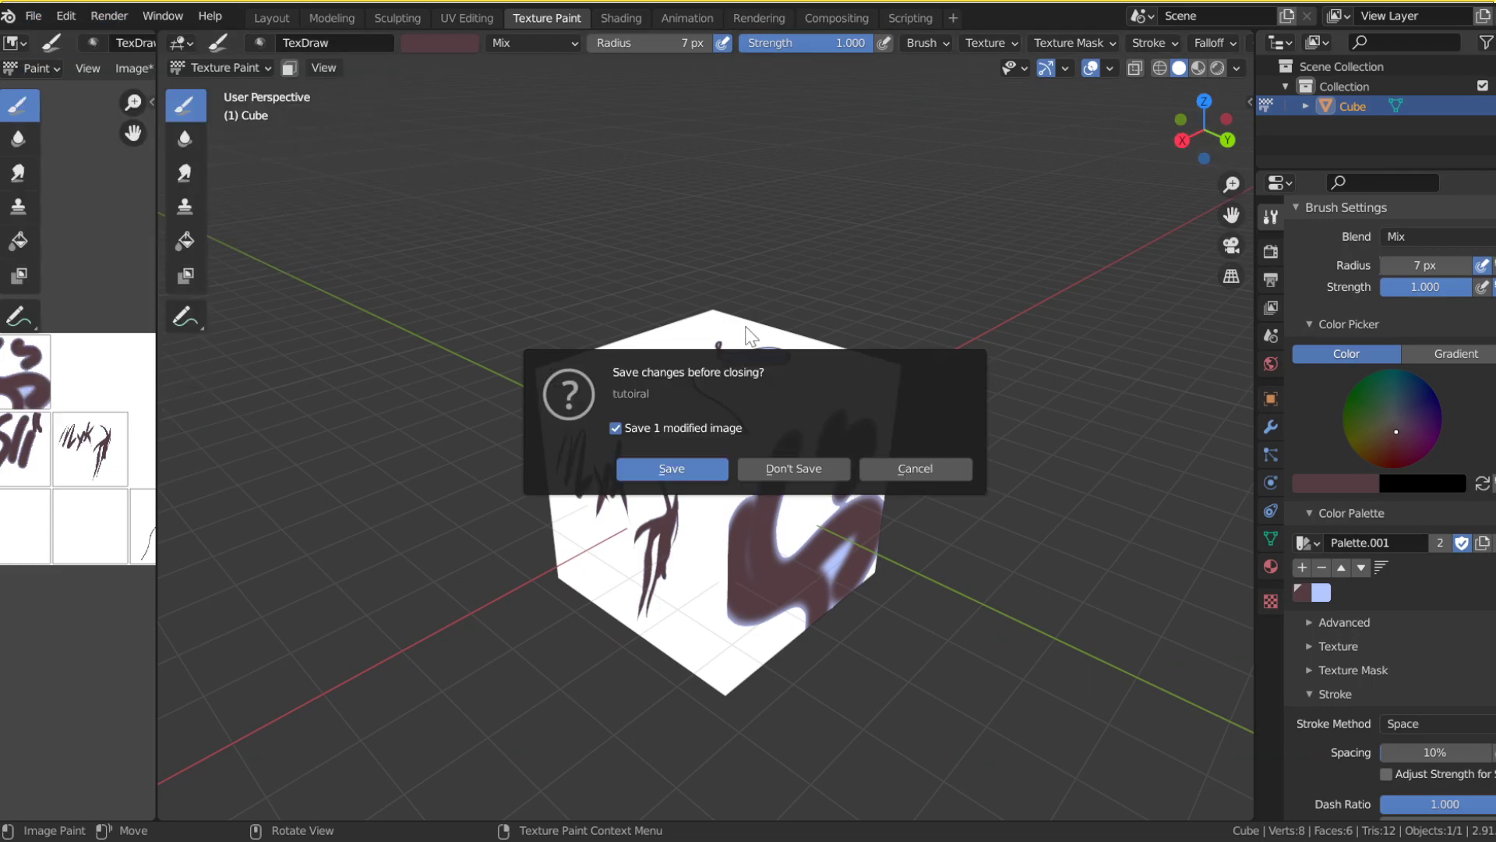
key("Return")
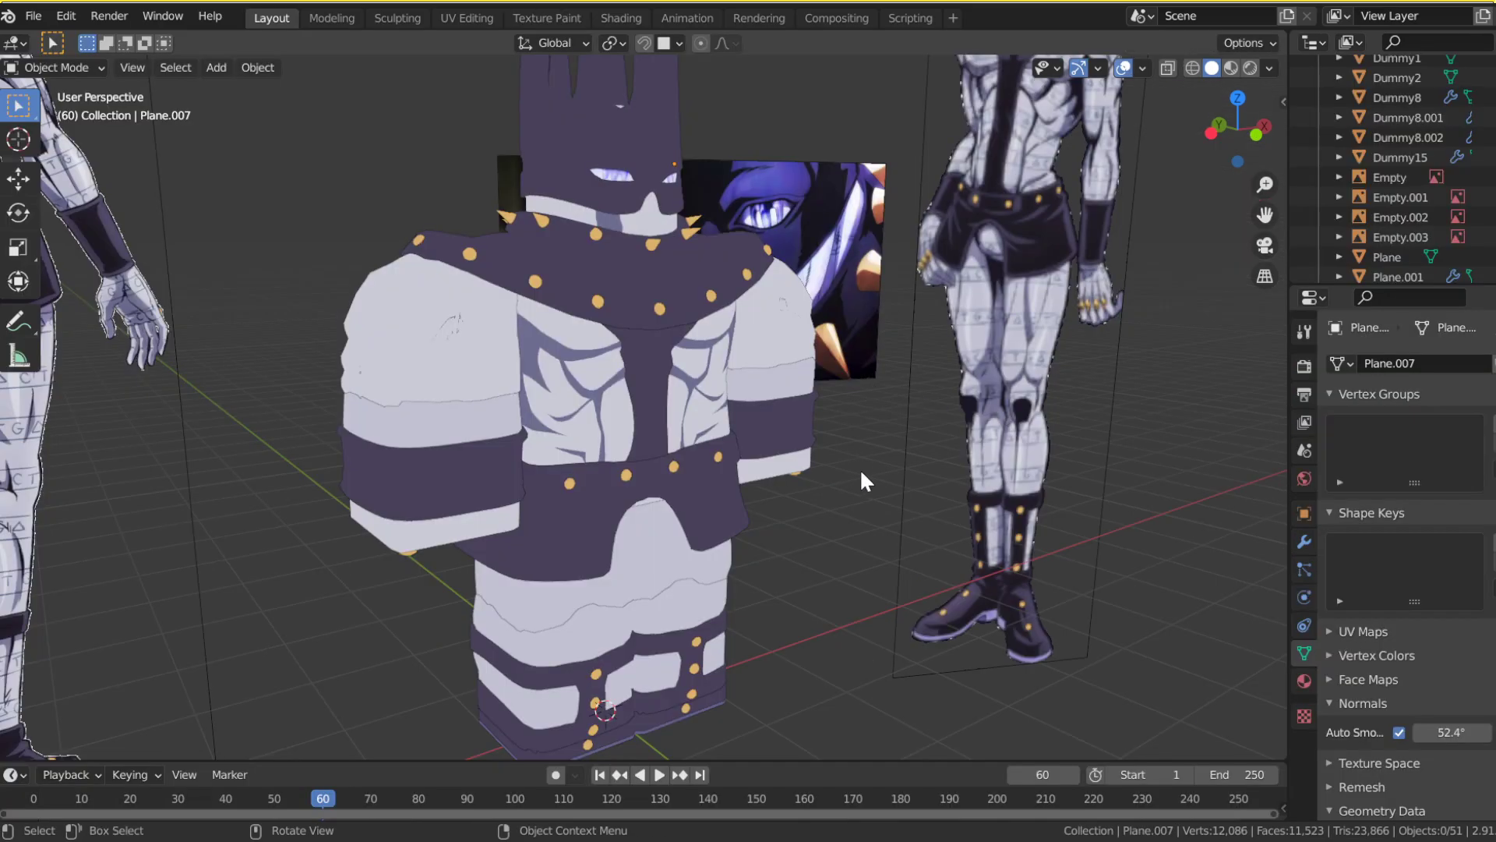
Step: Select the character's spiked head mask and check its mesh in Edit Mode
left_click(1256, 135)
scroll(1215, 133, "up", 3)
left_click(1120, 112)
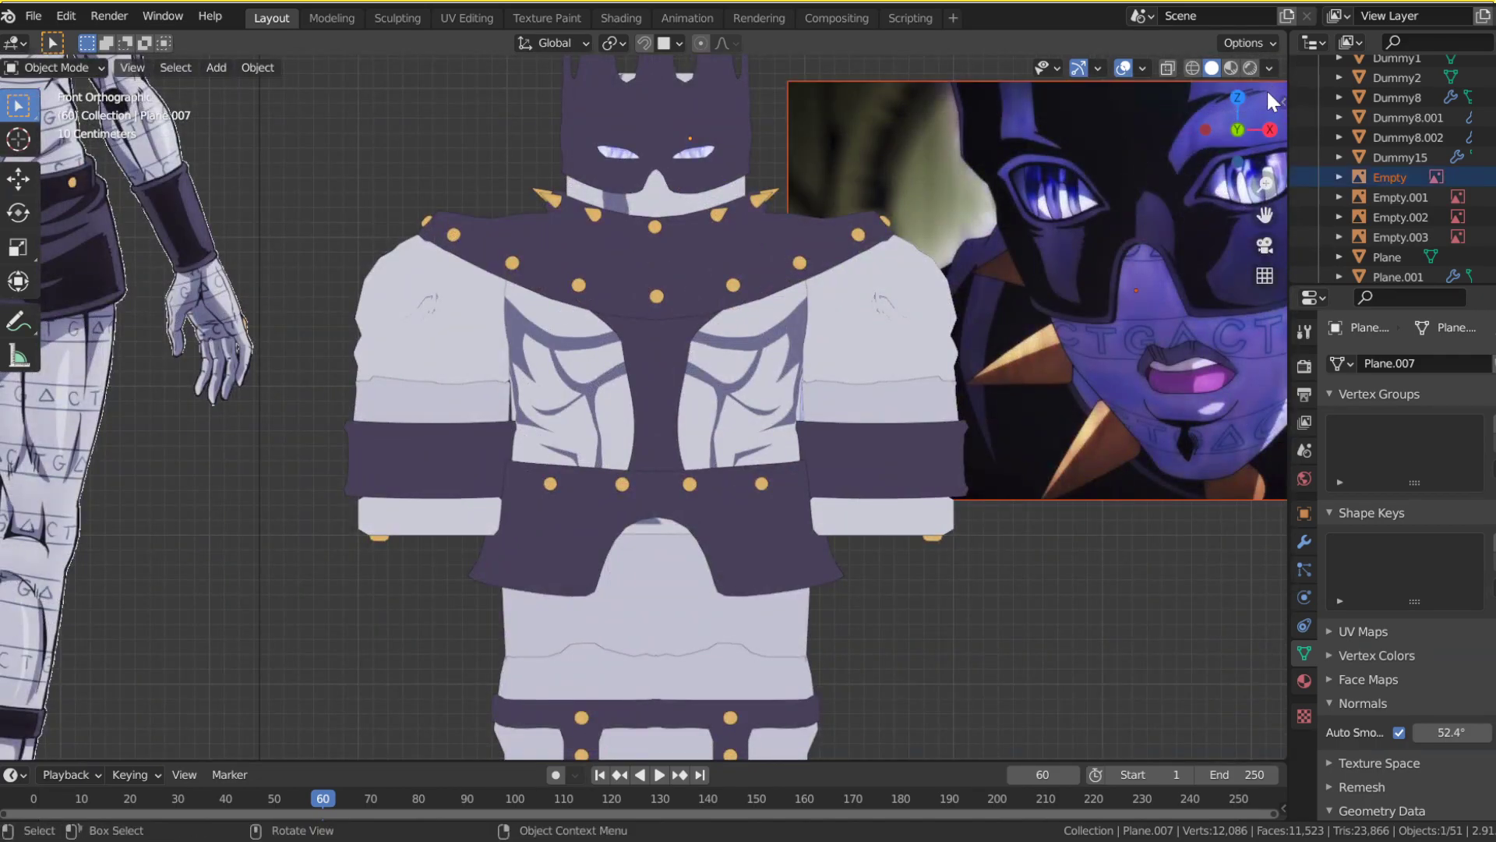
left_click_drag(1265, 92, 1125, 190)
middle_click_drag(1138, 159, 1122, 319, "shift")
key("Tab")
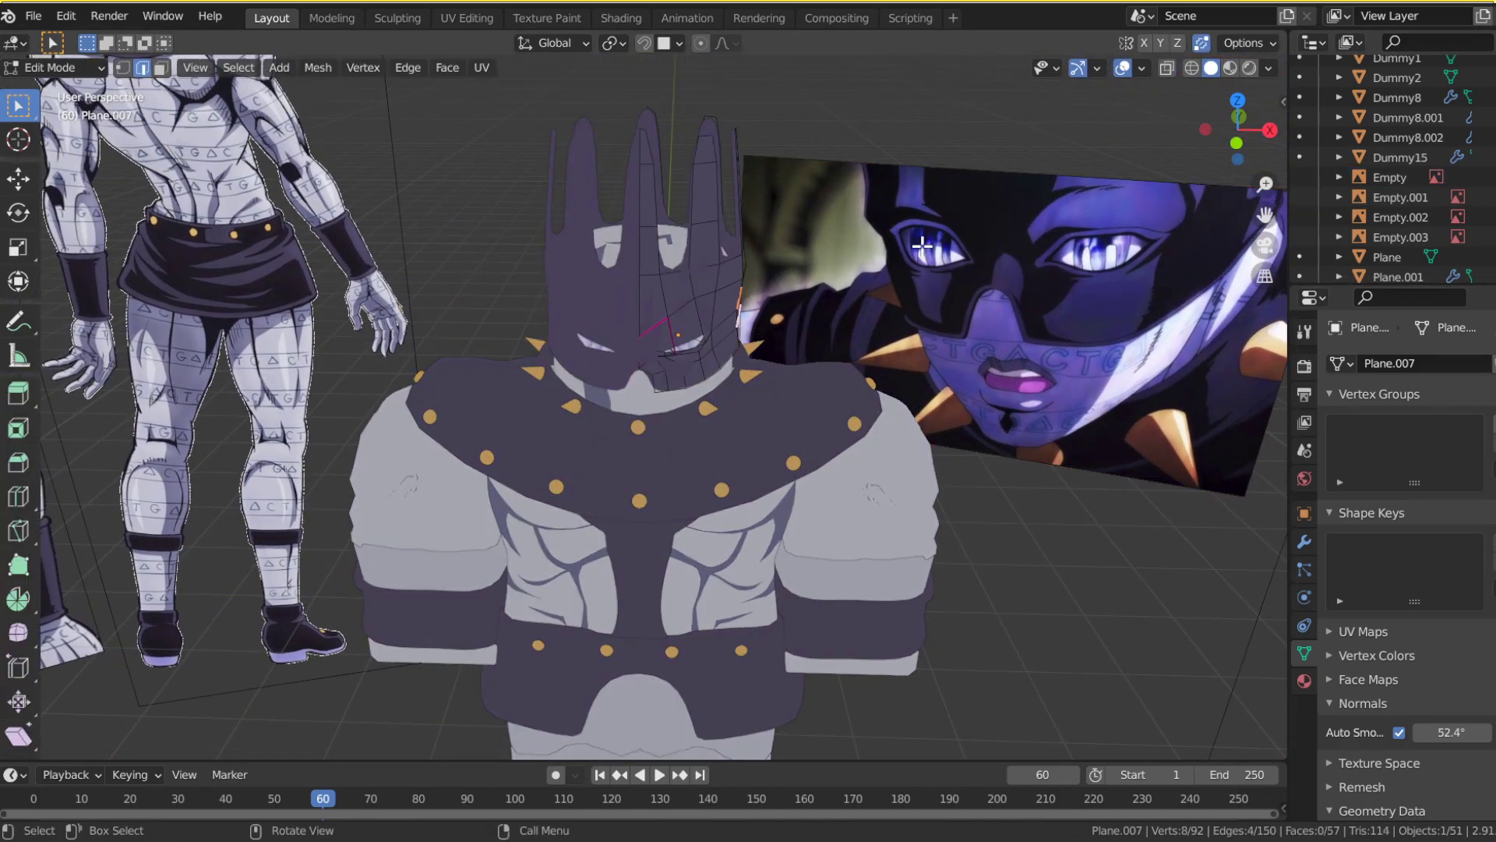
key("Tab")
left_click_drag(1223, 116, 1174, 195)
Step: Apply the head mask's Mirror, Subdivision Surface and Solidify modifiers
left_click(1304, 542)
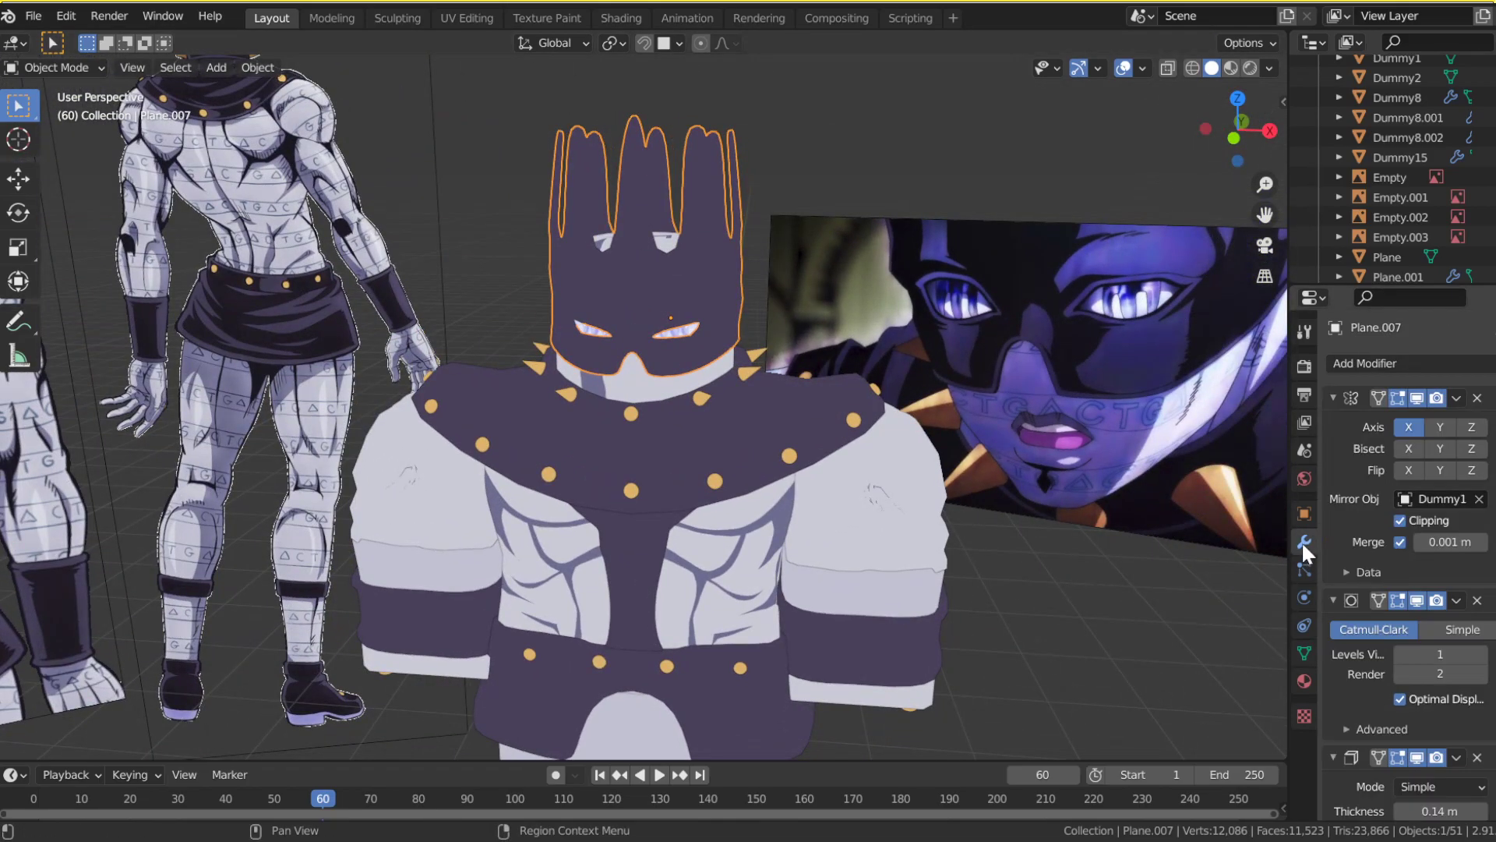
left_click(1456, 398)
left_click(1383, 421)
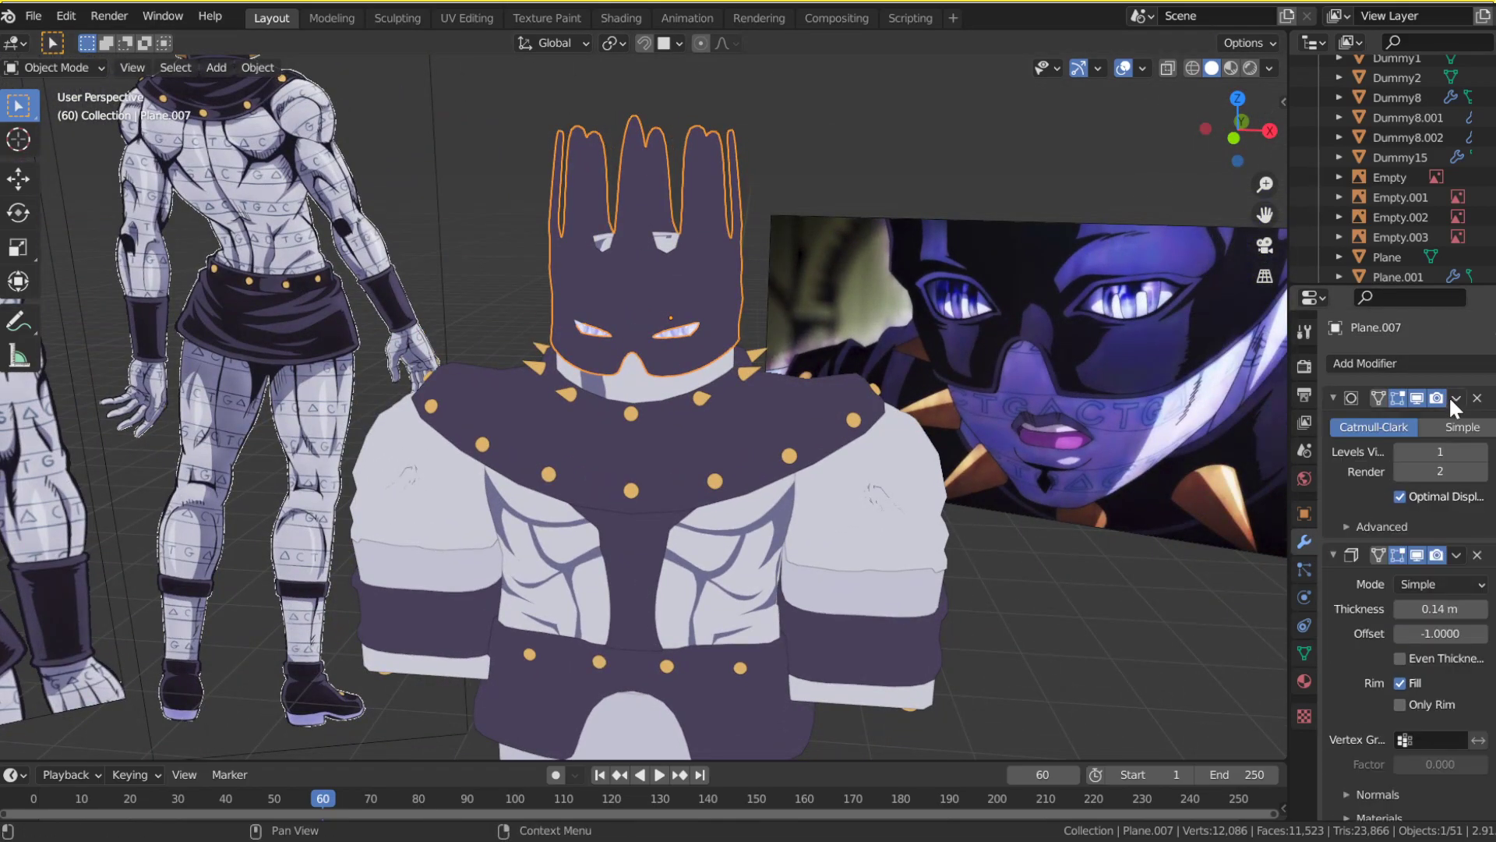
left_click(1455, 398)
left_click(1399, 421)
left_click(1455, 398)
left_click(1415, 421)
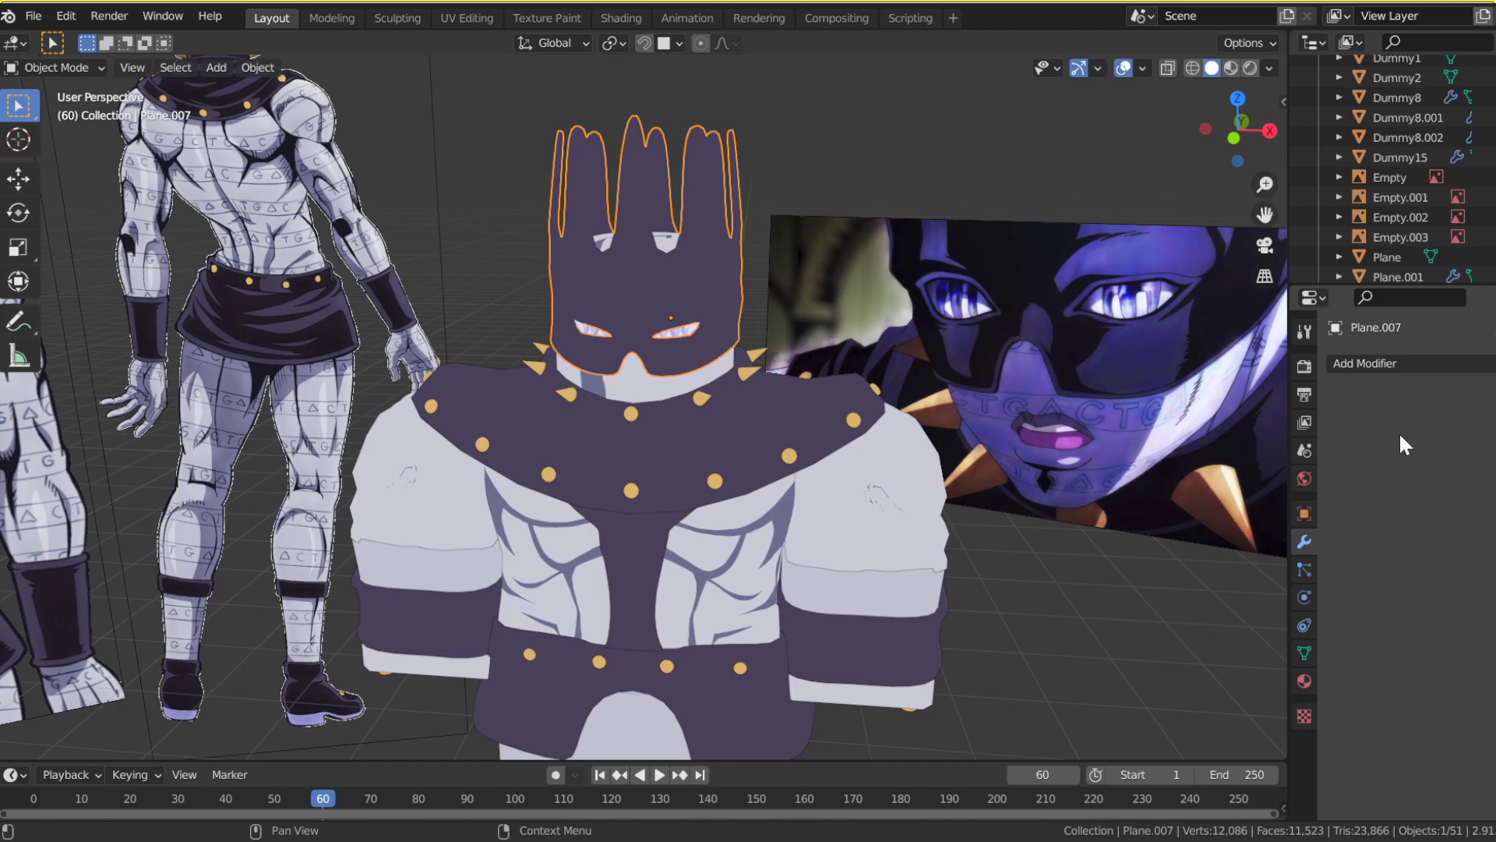
Step: Unwrap the whole head mask with Smart UV Project, using a 66° angle limit and a slightly increased island margin
key("Tab")
middle_click_drag(597, 358, 618, 351)
key("a")
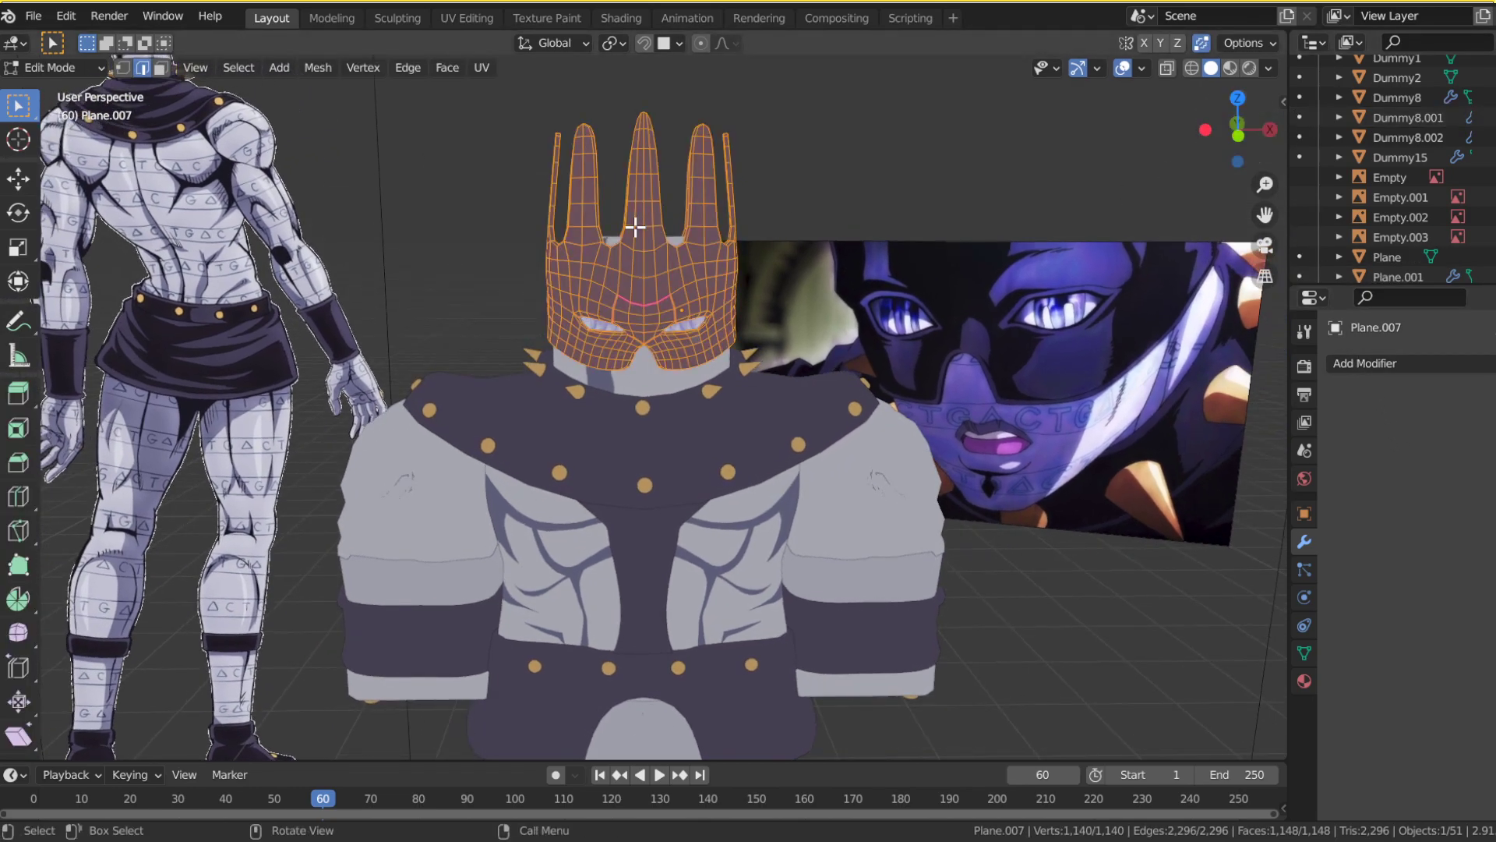
left_click_drag(1230, 131, 1192, 138)
key("u")
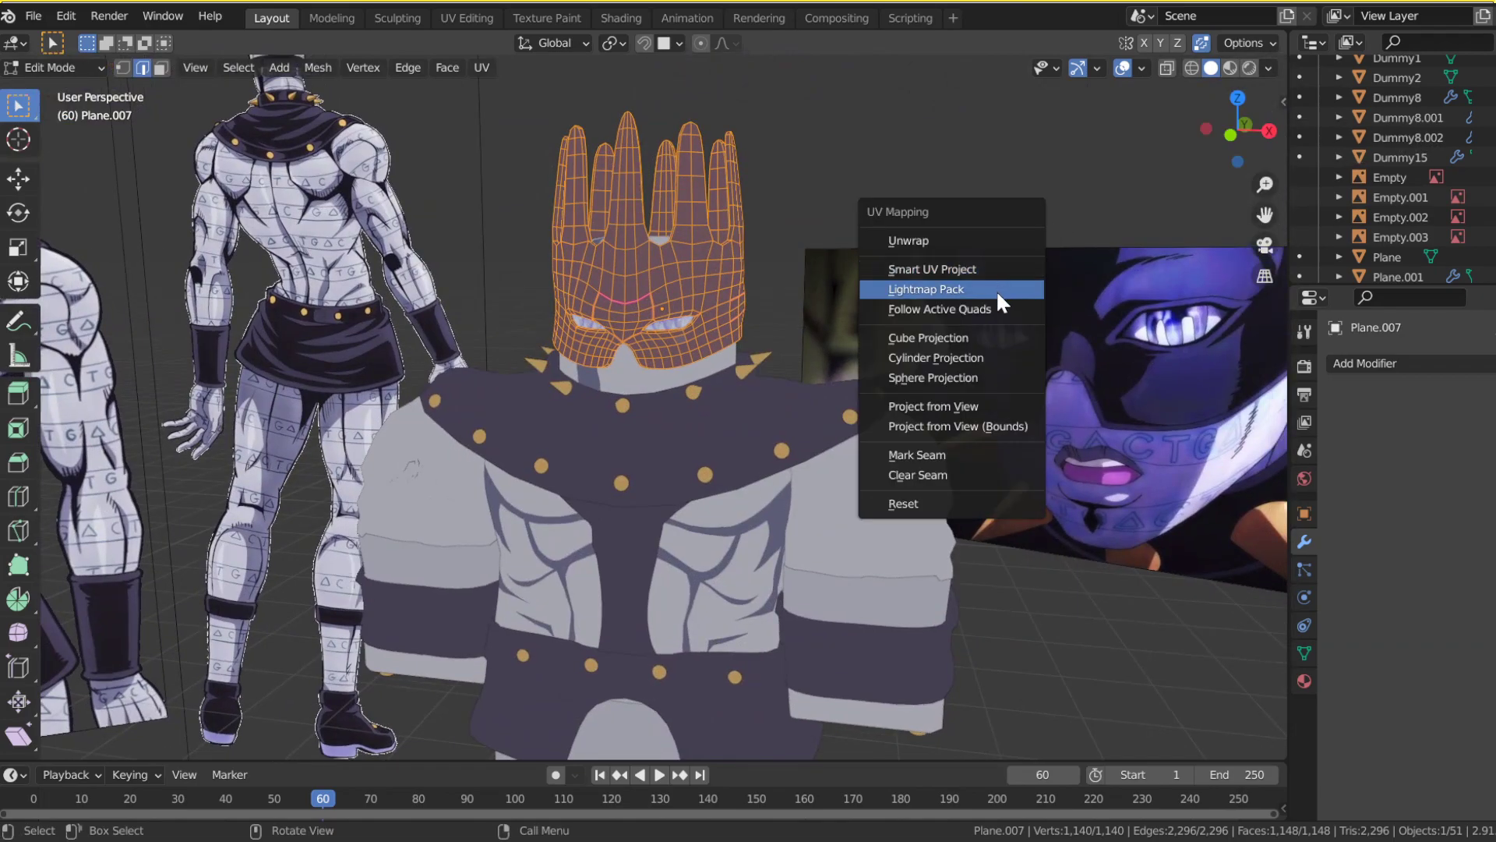
left_click(913, 269)
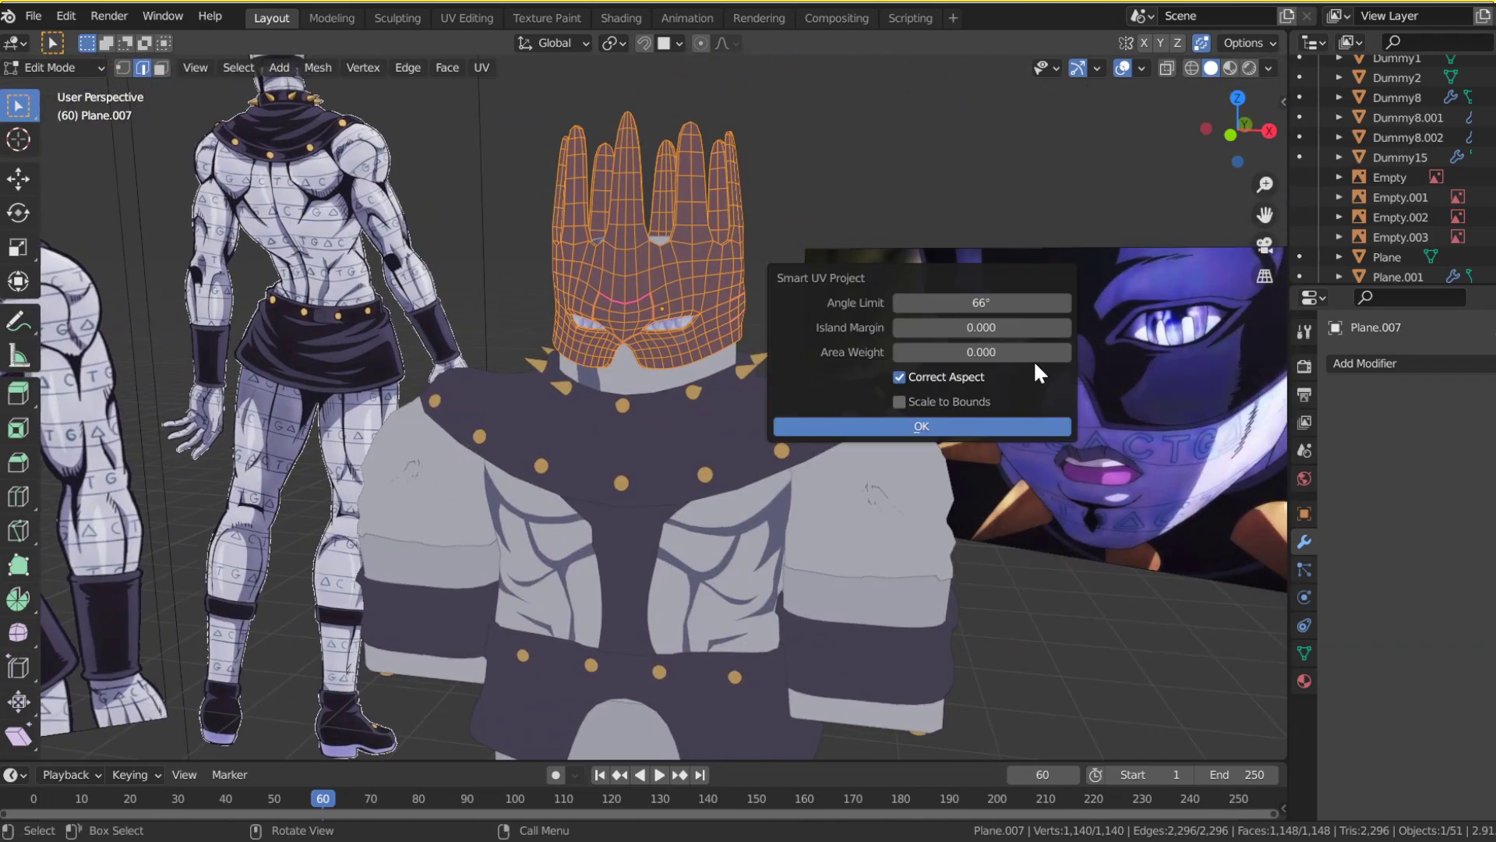
left_click(1065, 326)
left_click(1064, 326)
left_click(994, 425)
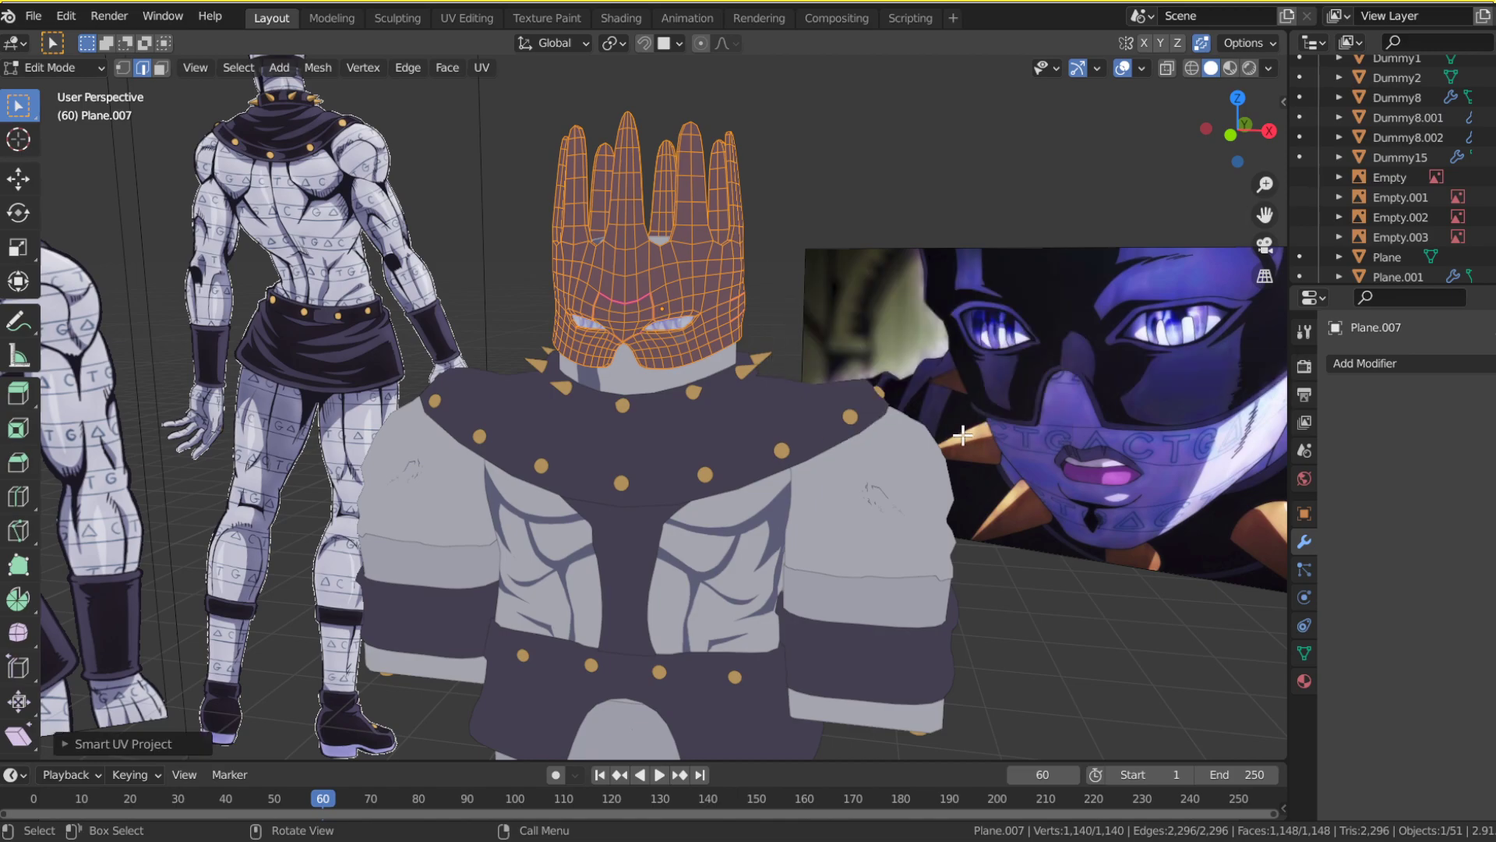
key("Tab")
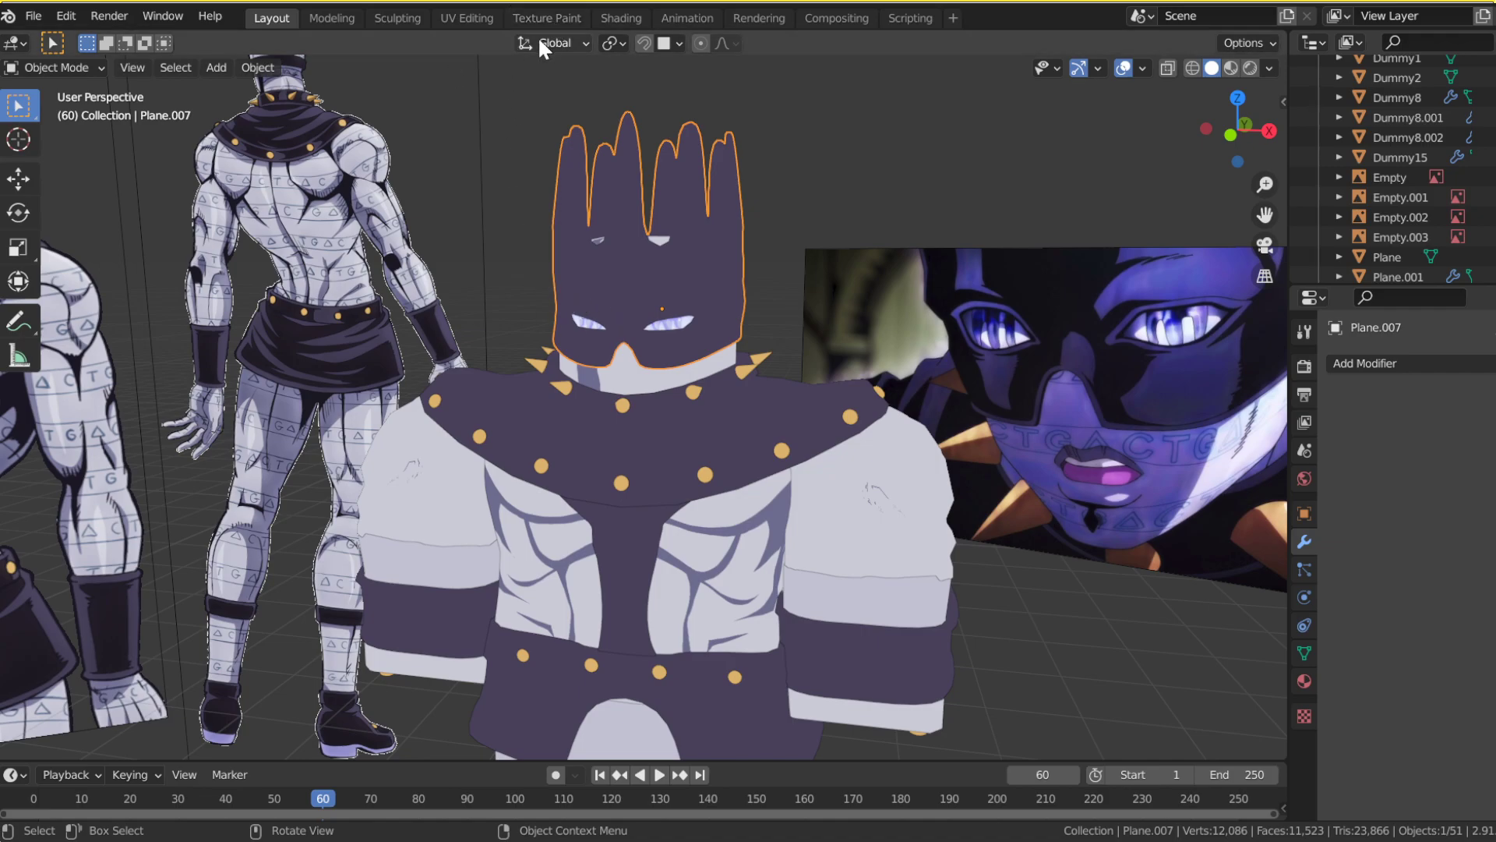
Step: Switch to the Texture Paint workspace and raise the TexDraw brush strength to 1.000
left_click(544, 17)
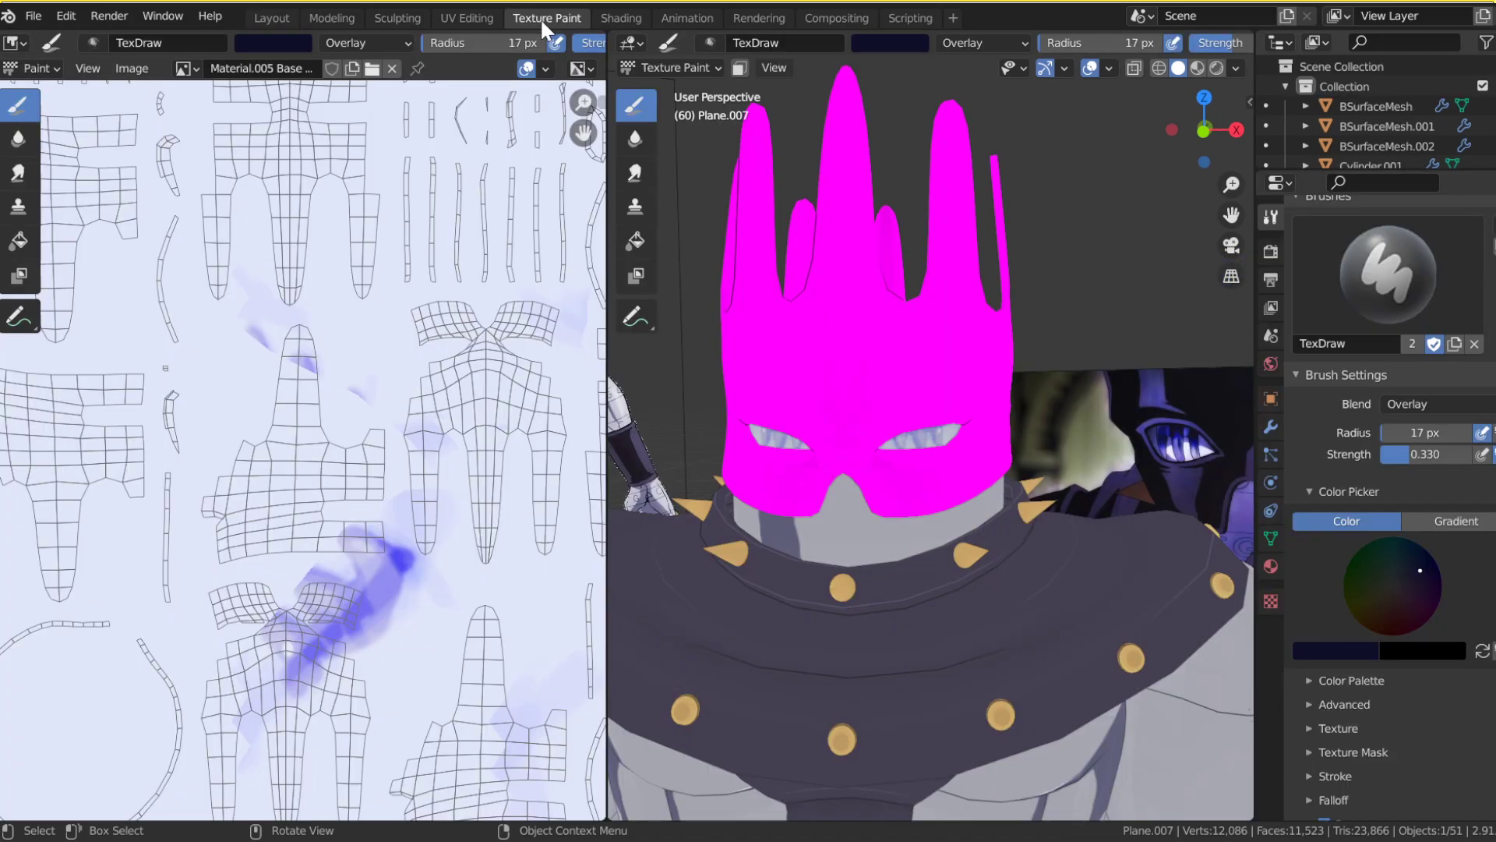
mouse_move(1208, 132)
left_mouse_down()
mouse_move(1336, 141)
mouse_move(1221, 156)
left_mouse_up()
left_click_drag(1432, 455, 1494, 455)
scroll(1430, 468, "up", 3)
Step: Return to the Layout workspace and copy the hex code of the mask material's viewport display color
left_click(271, 17)
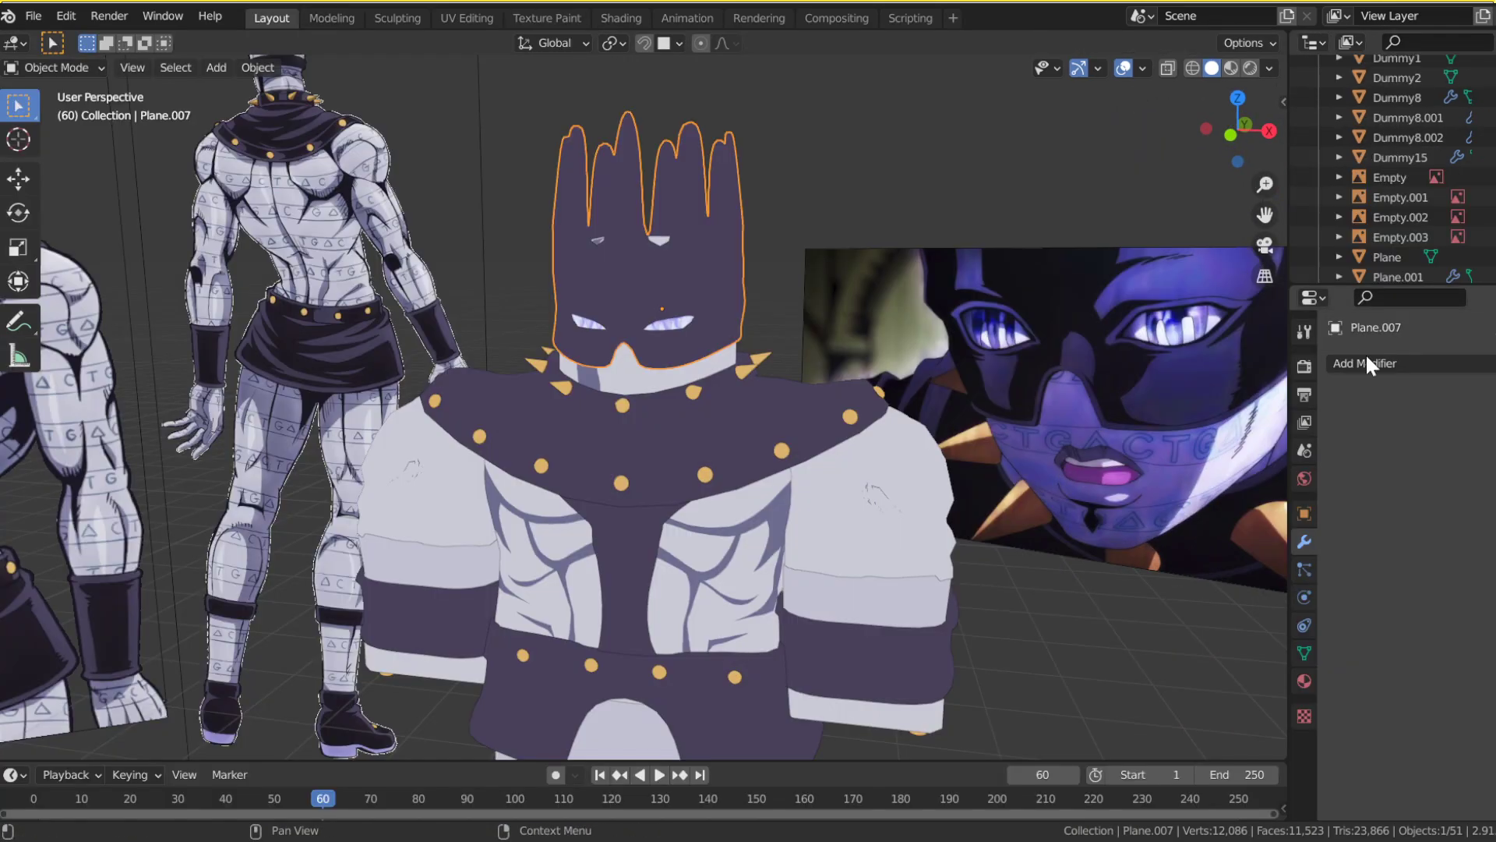
scroll(1448, 751, "down", 10)
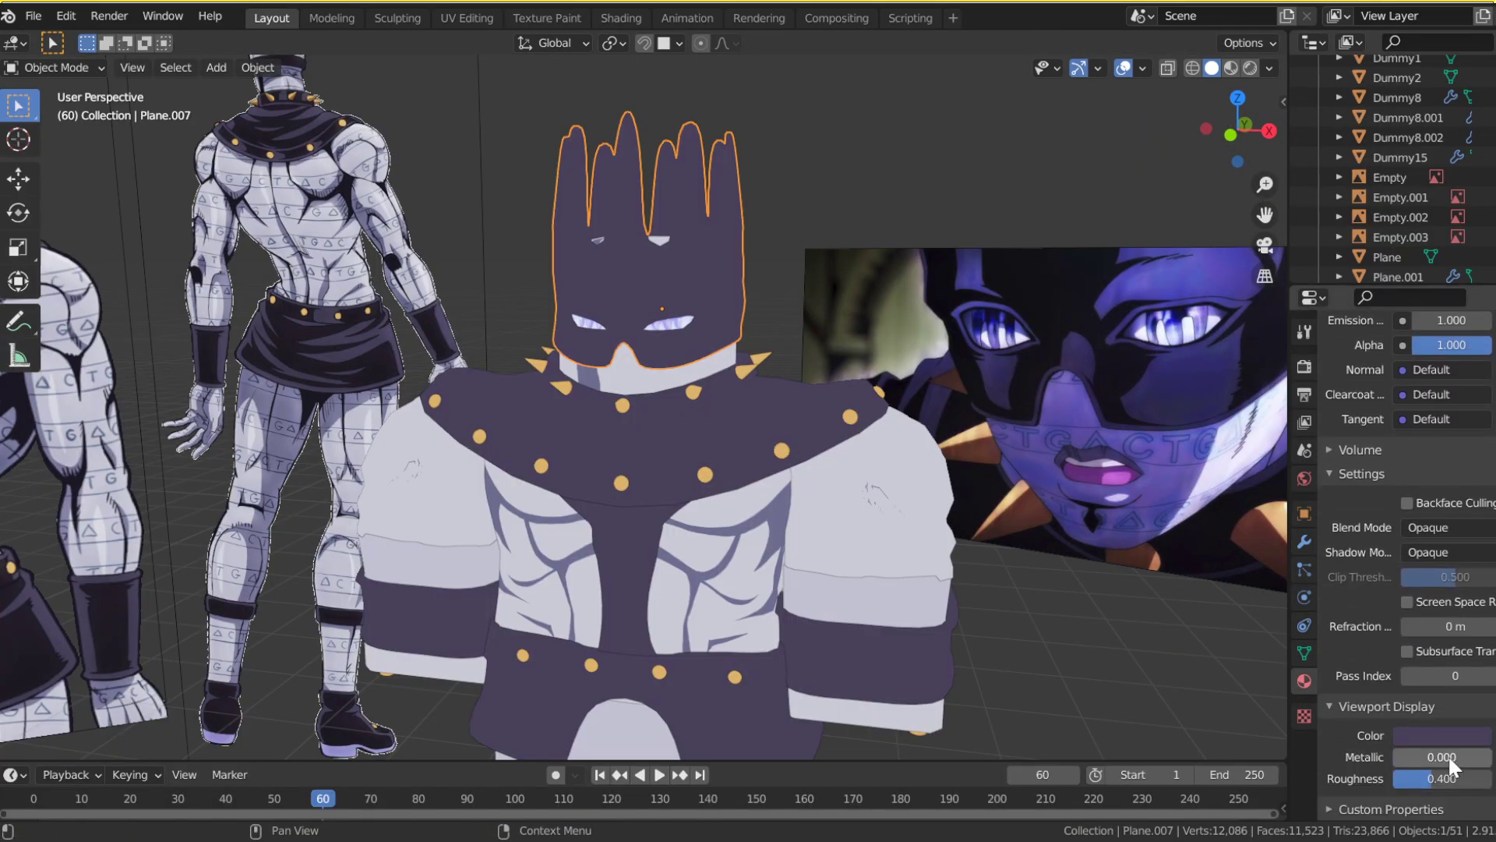
left_click(1443, 737)
left_click(1423, 647)
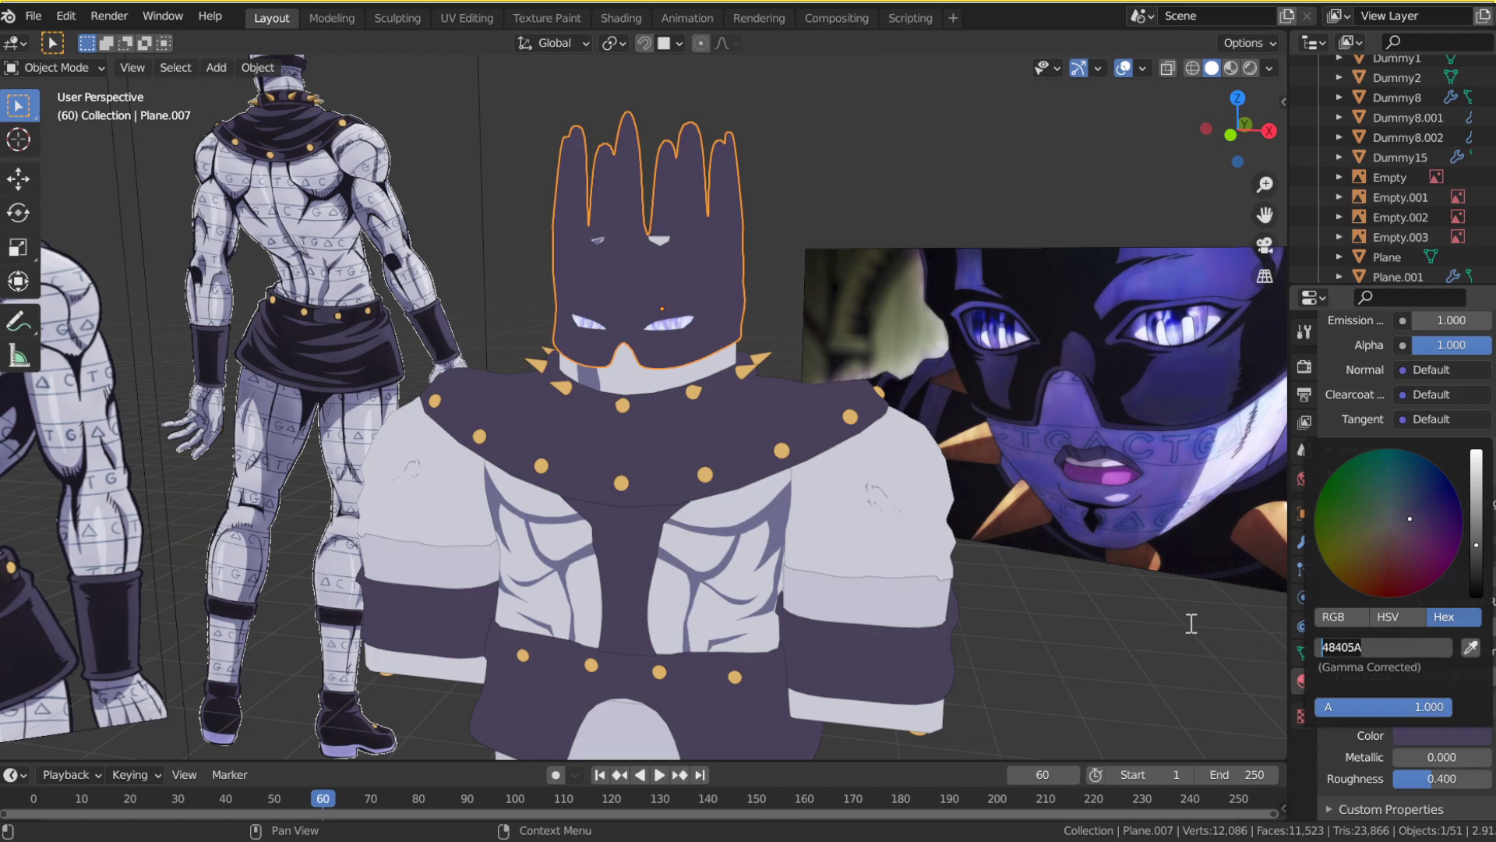
double_click(543, 24)
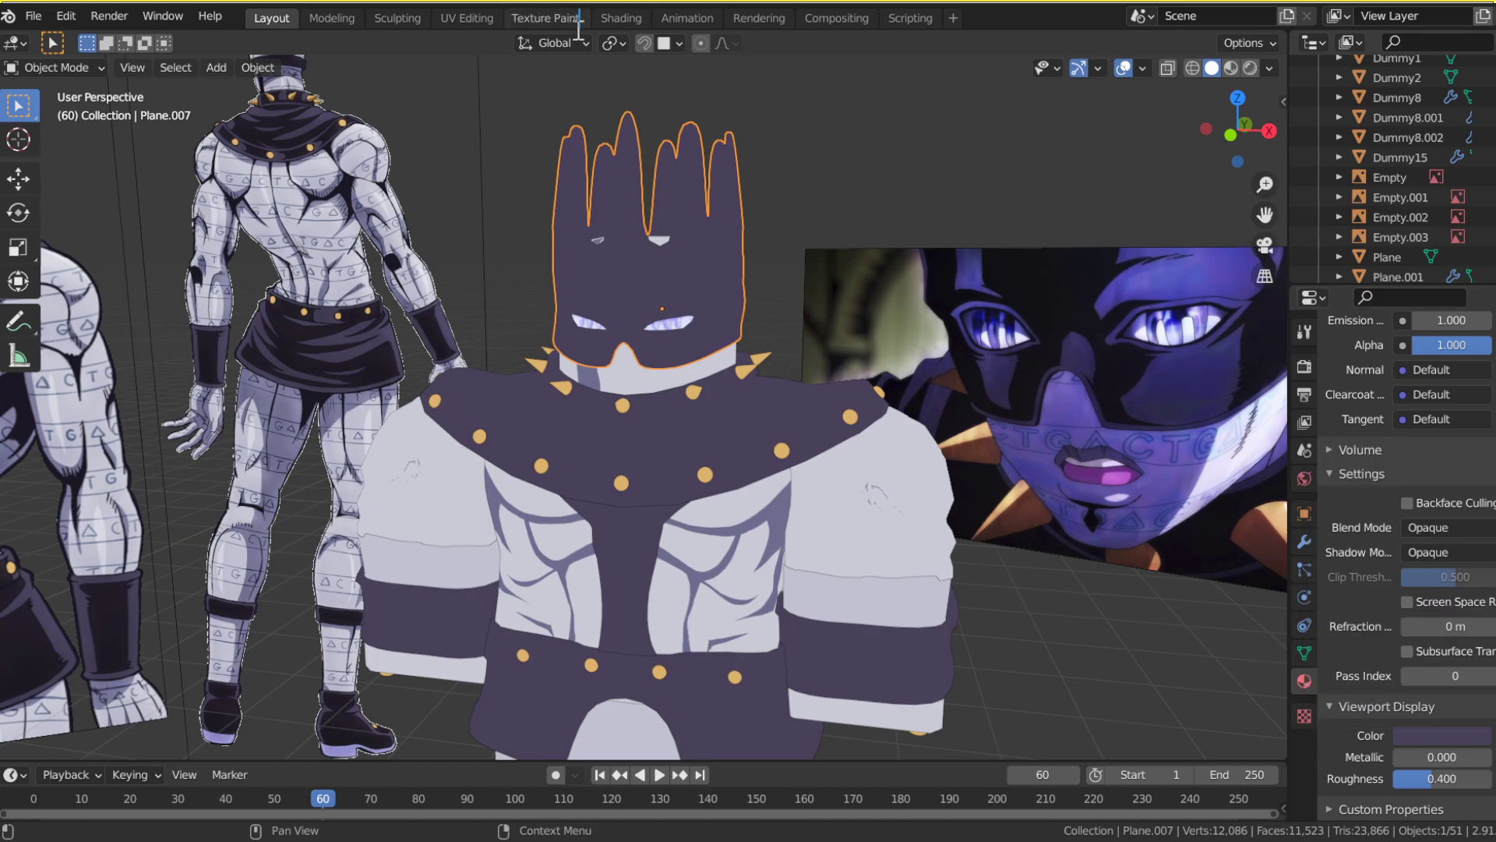
Step: In the Texture Paint workspace, add a blank 1024 × 1024 px Base Color paint slot to the mask with hex color 48405A
left_click(546, 17)
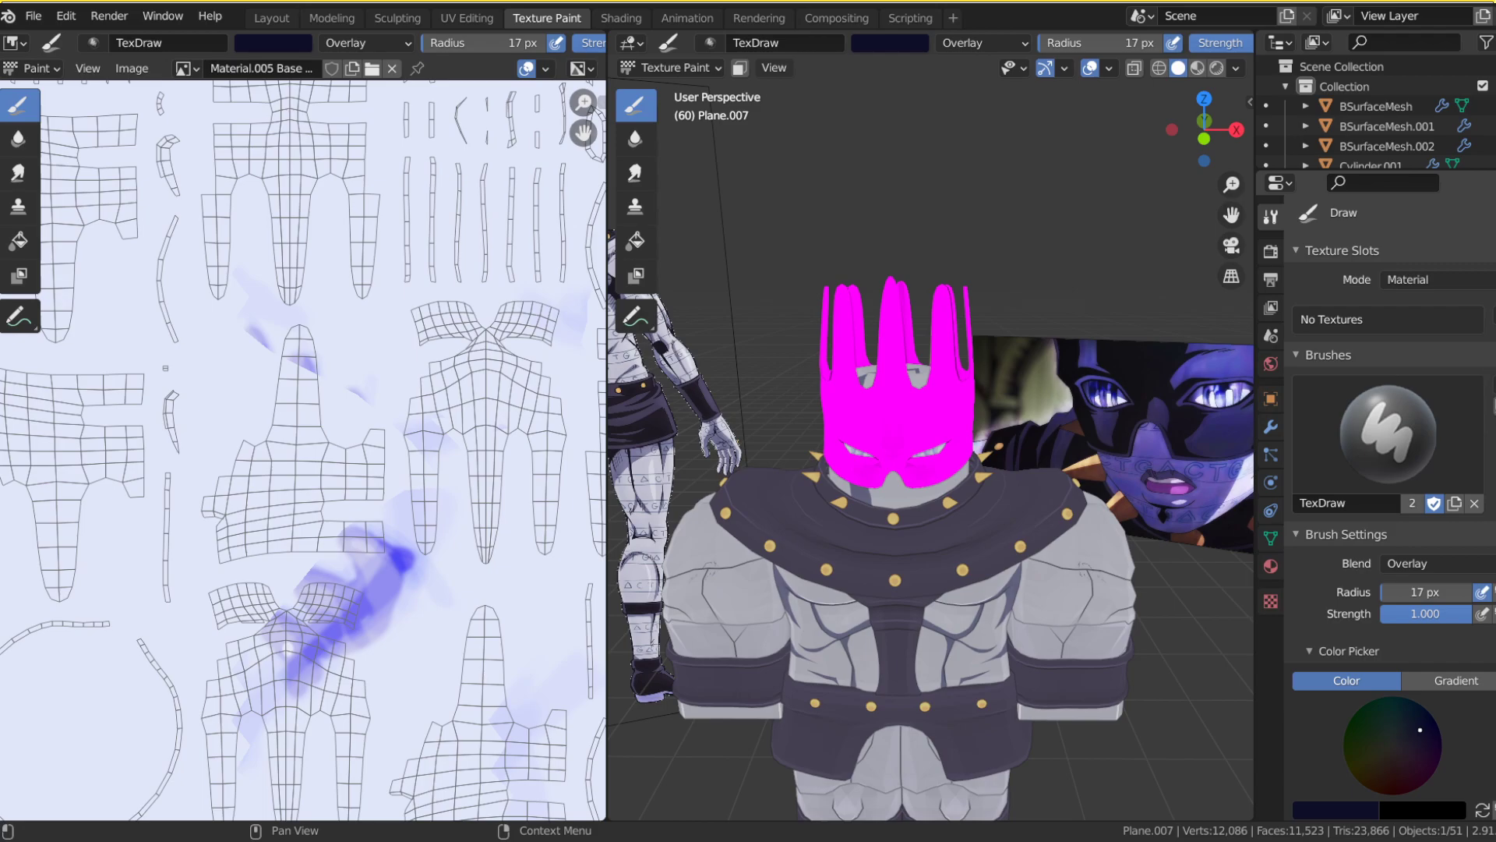
left_click(1489, 314)
left_click(1443, 334)
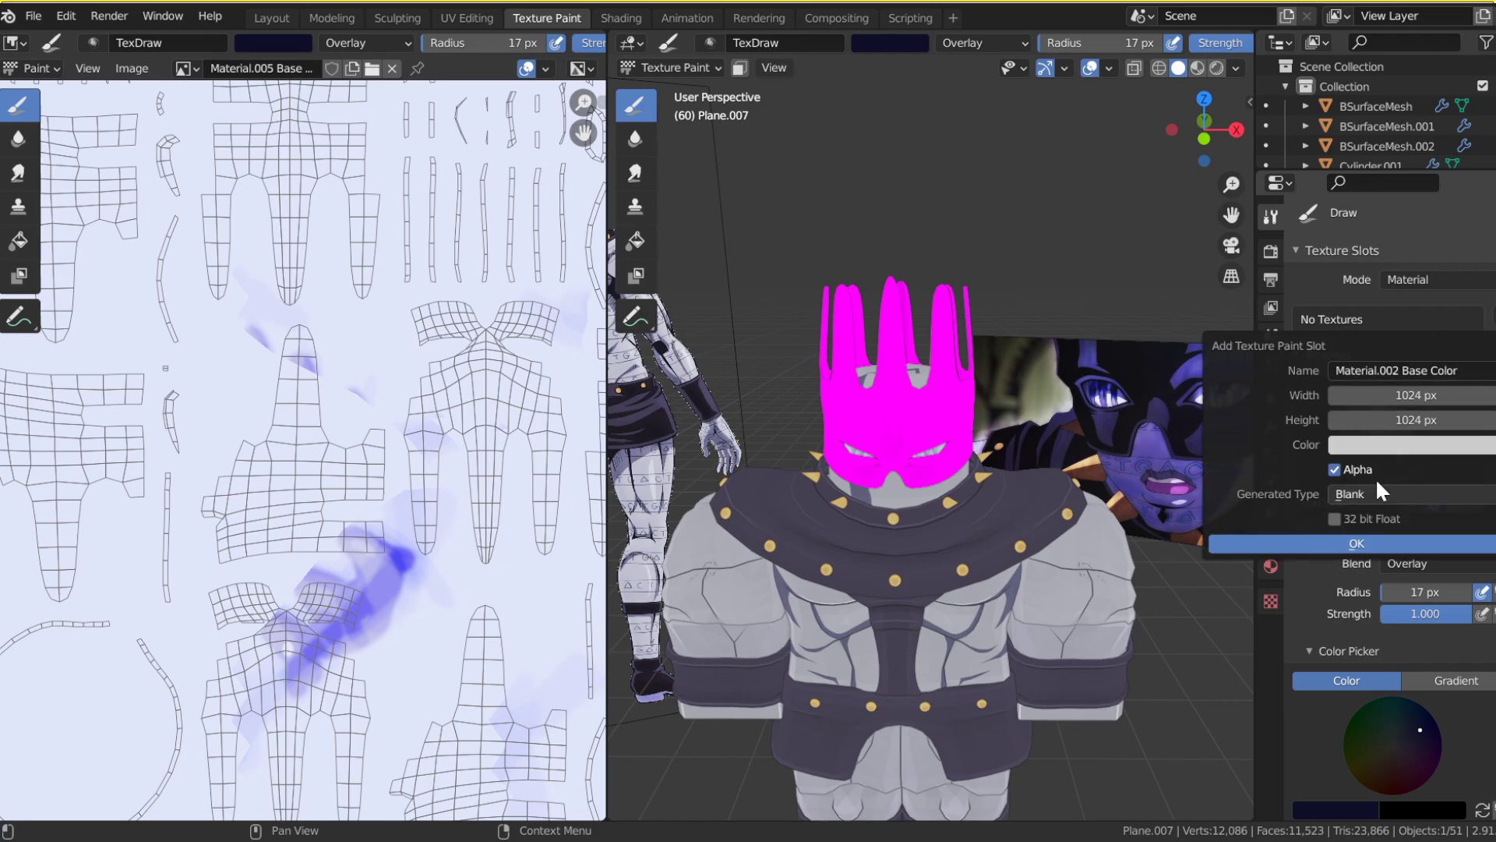
left_click(1376, 444)
left_click(1420, 353)
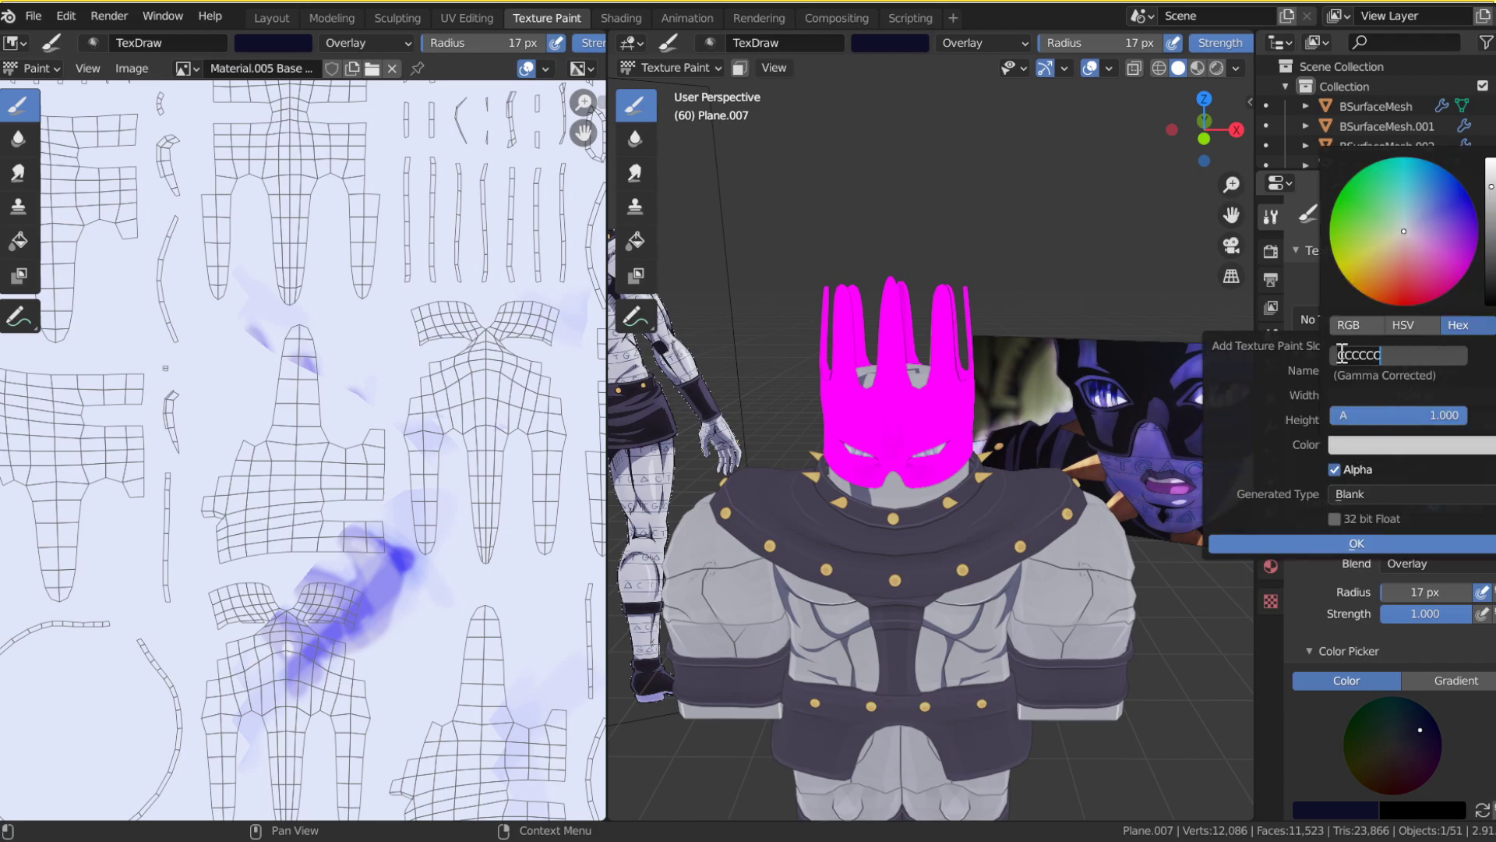
left_click_drag(1395, 352, 1260, 355)
type("48405A")
key("Return")
left_click(1357, 544)
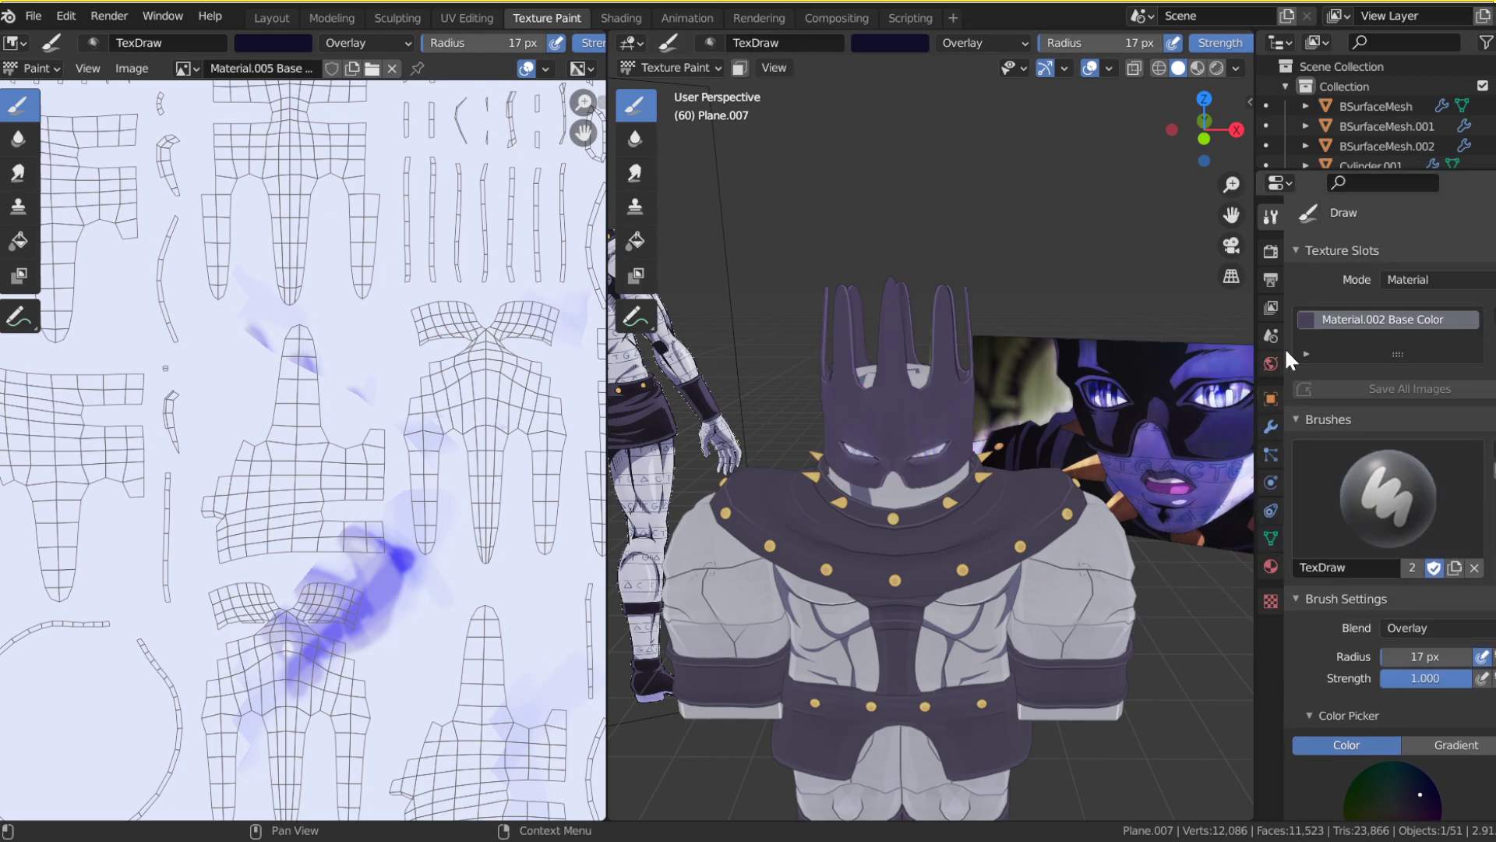
Step: Save the character file
left_click(1204, 161)
left_click(1204, 97)
key("ctrl+s")
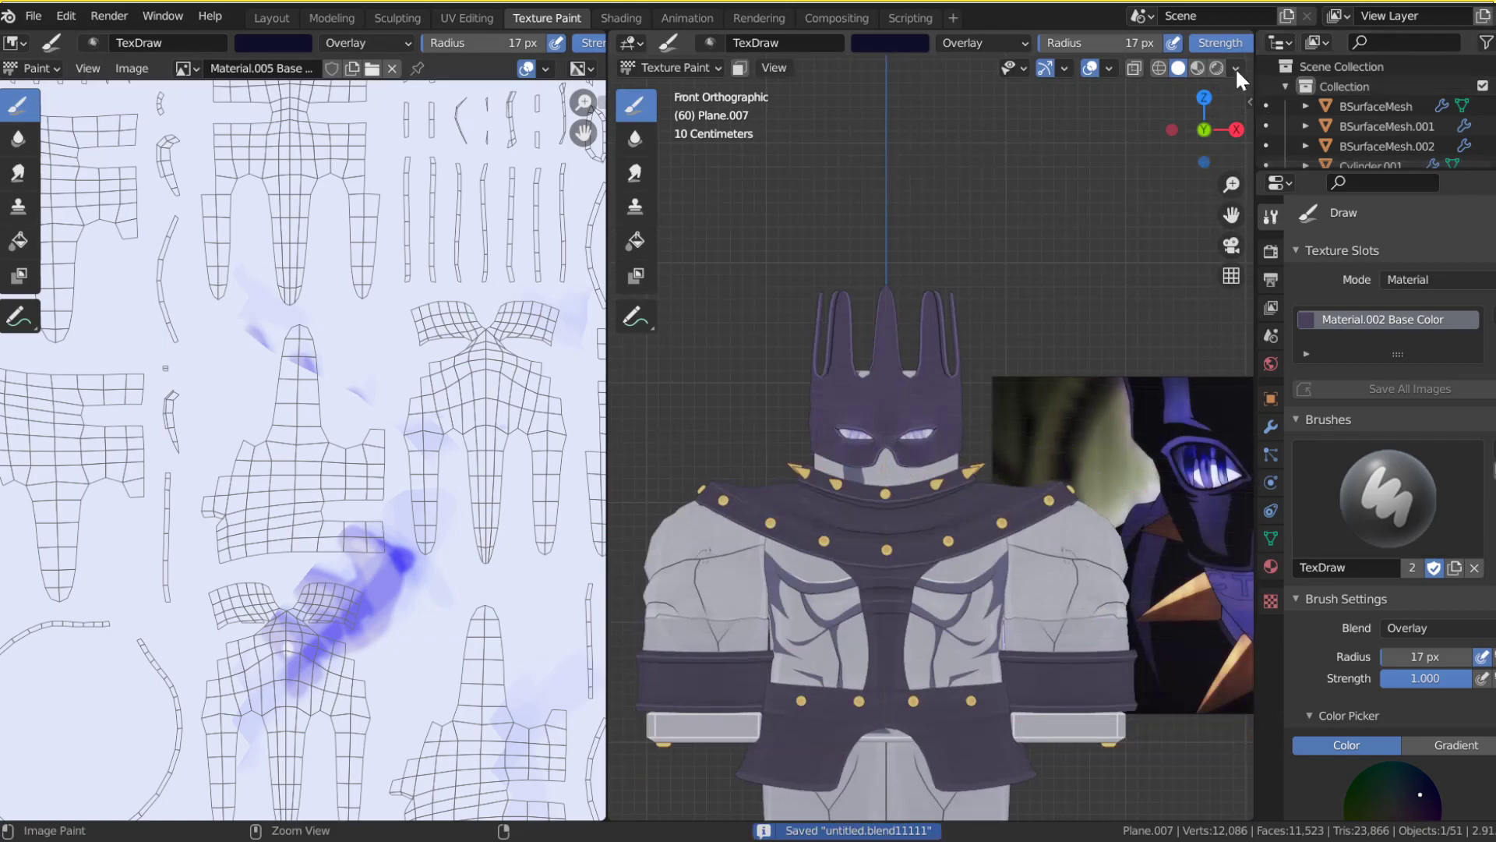
Step: Save the file and sample a near-black brush color from the mask in the face reference image
left_click(1235, 68)
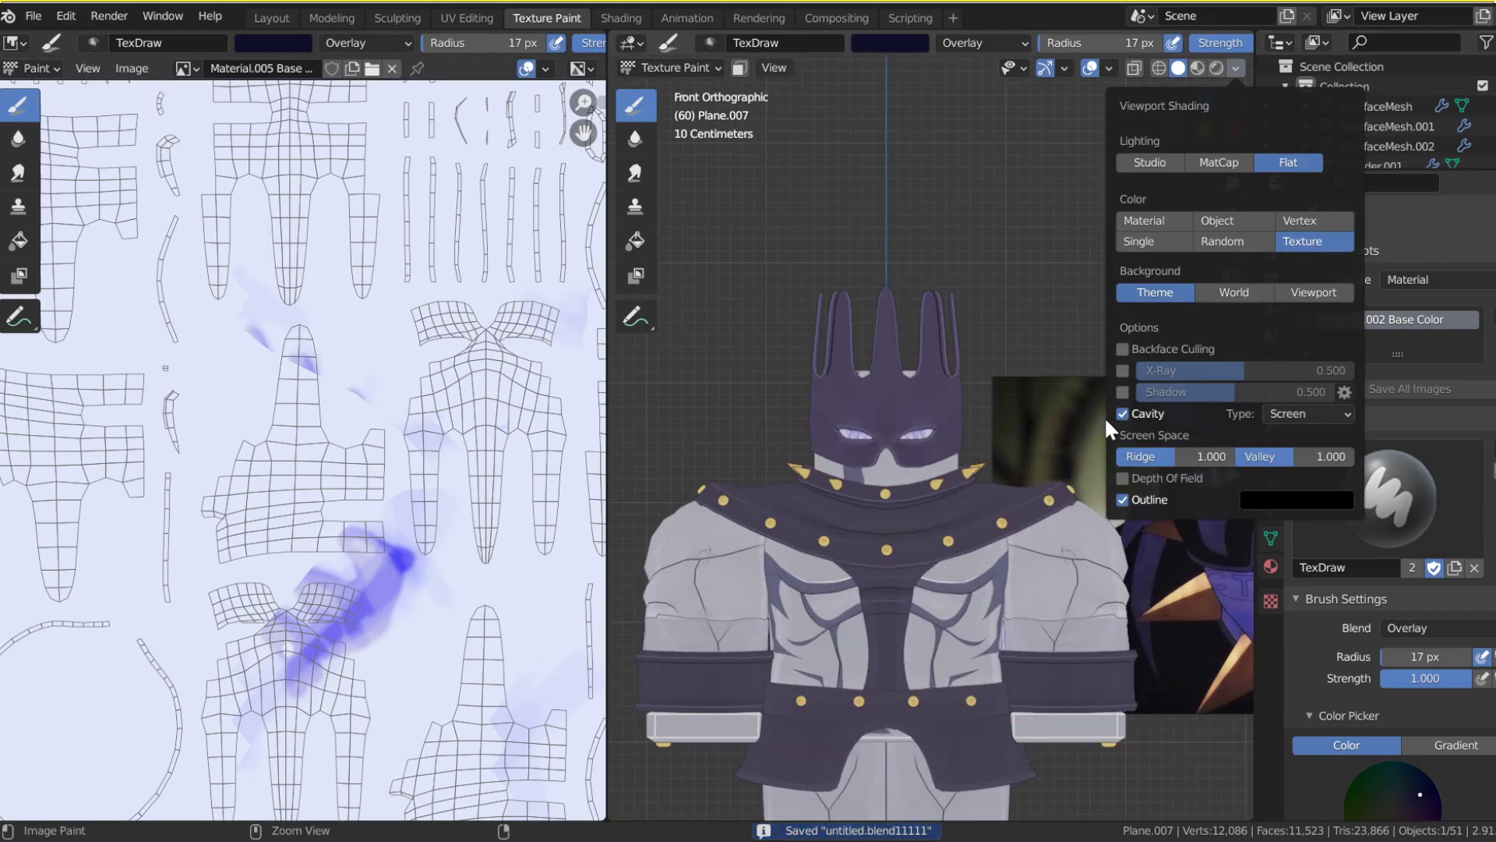
left_click_drag(1232, 215, 1106, 163)
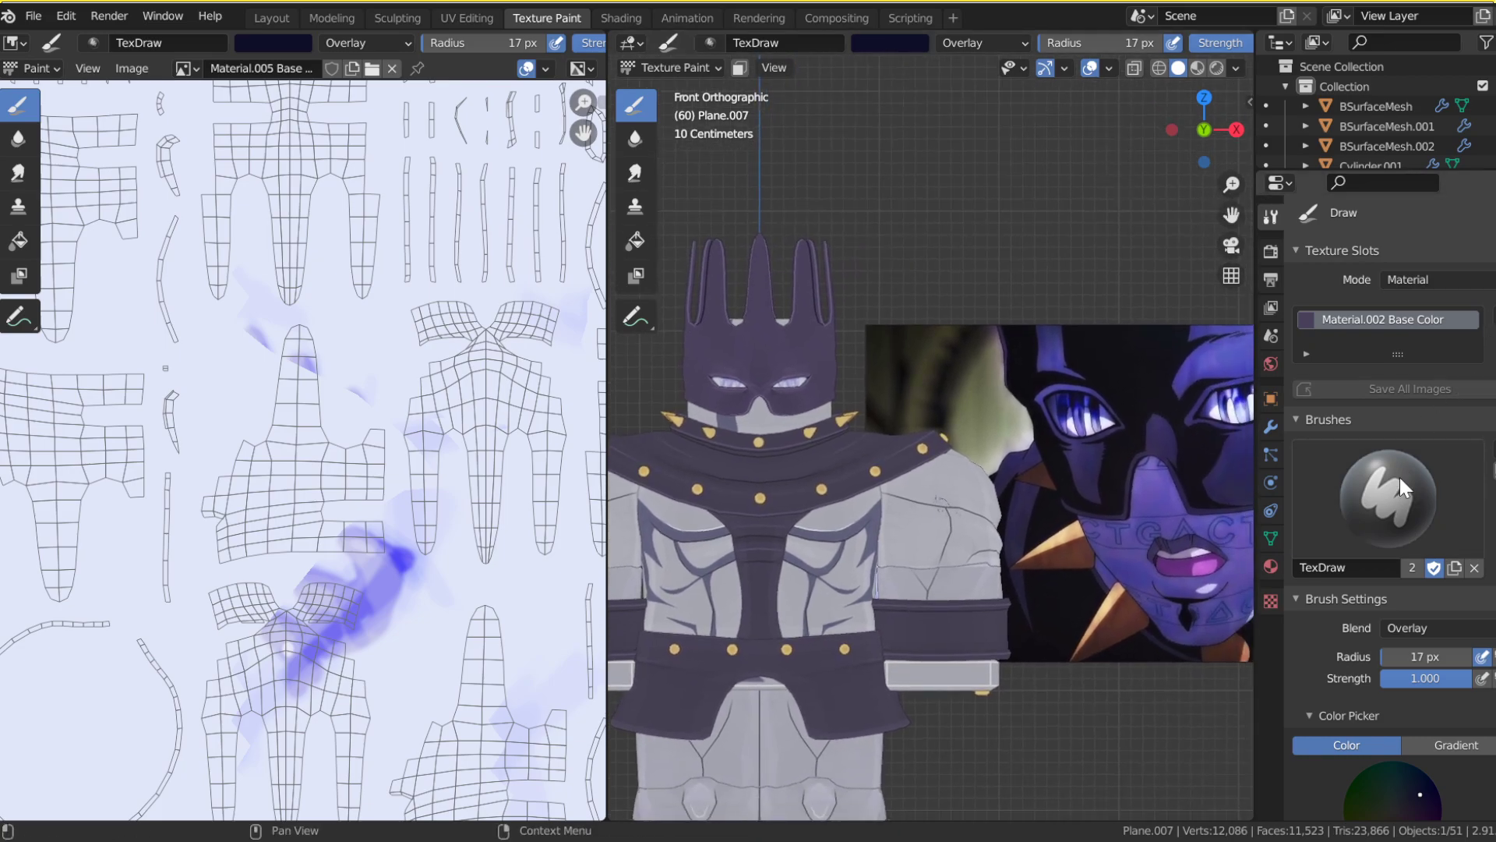
left_click_drag(1230, 215, 1131, 156)
key("ctrl+s")
scroll(1411, 709, "down", 6)
left_click(1371, 651)
left_click(1357, 581)
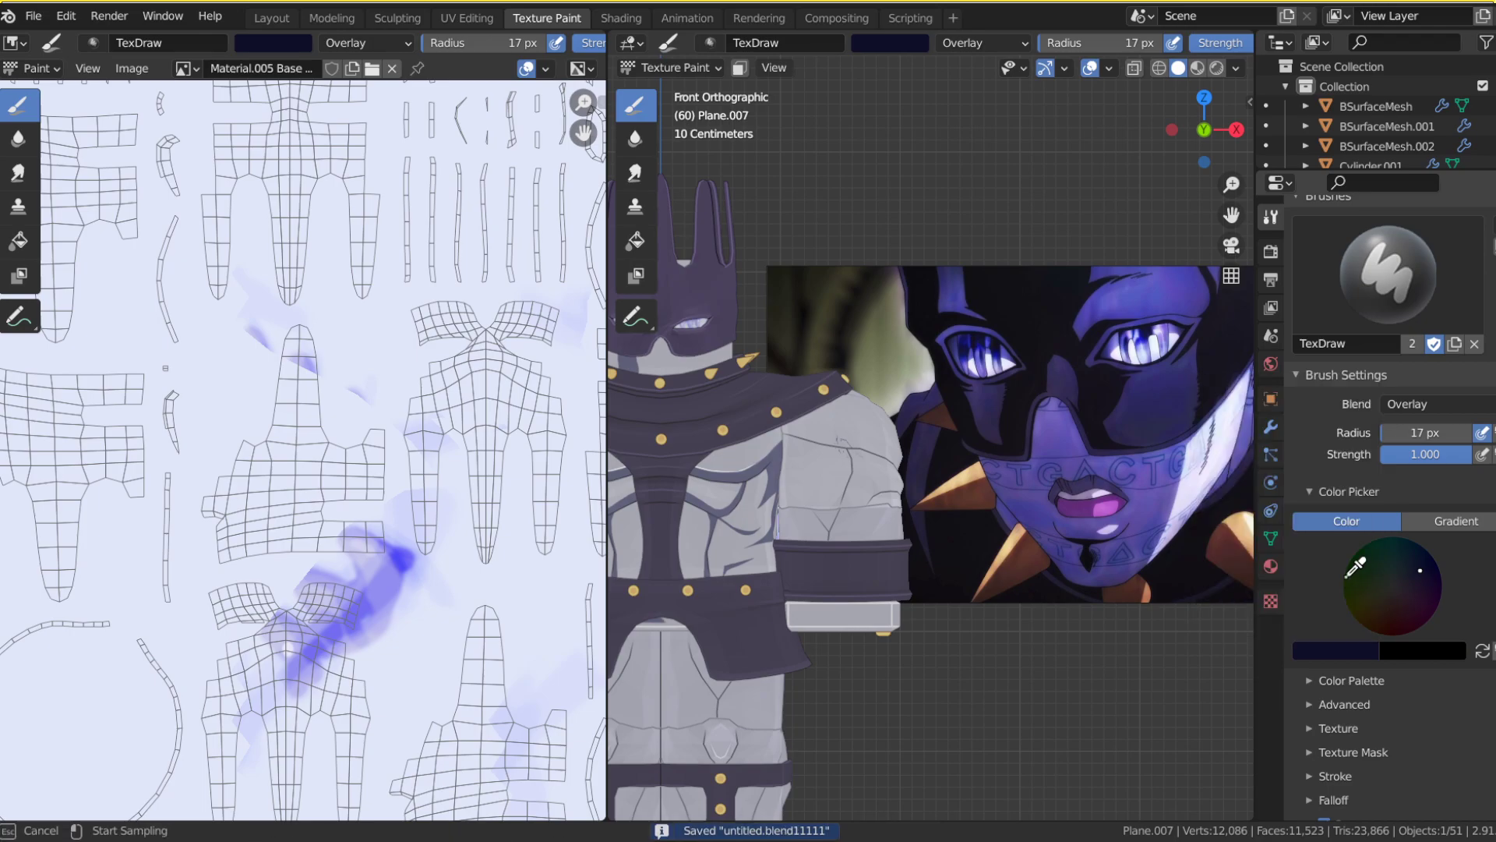
left_click(1023, 304)
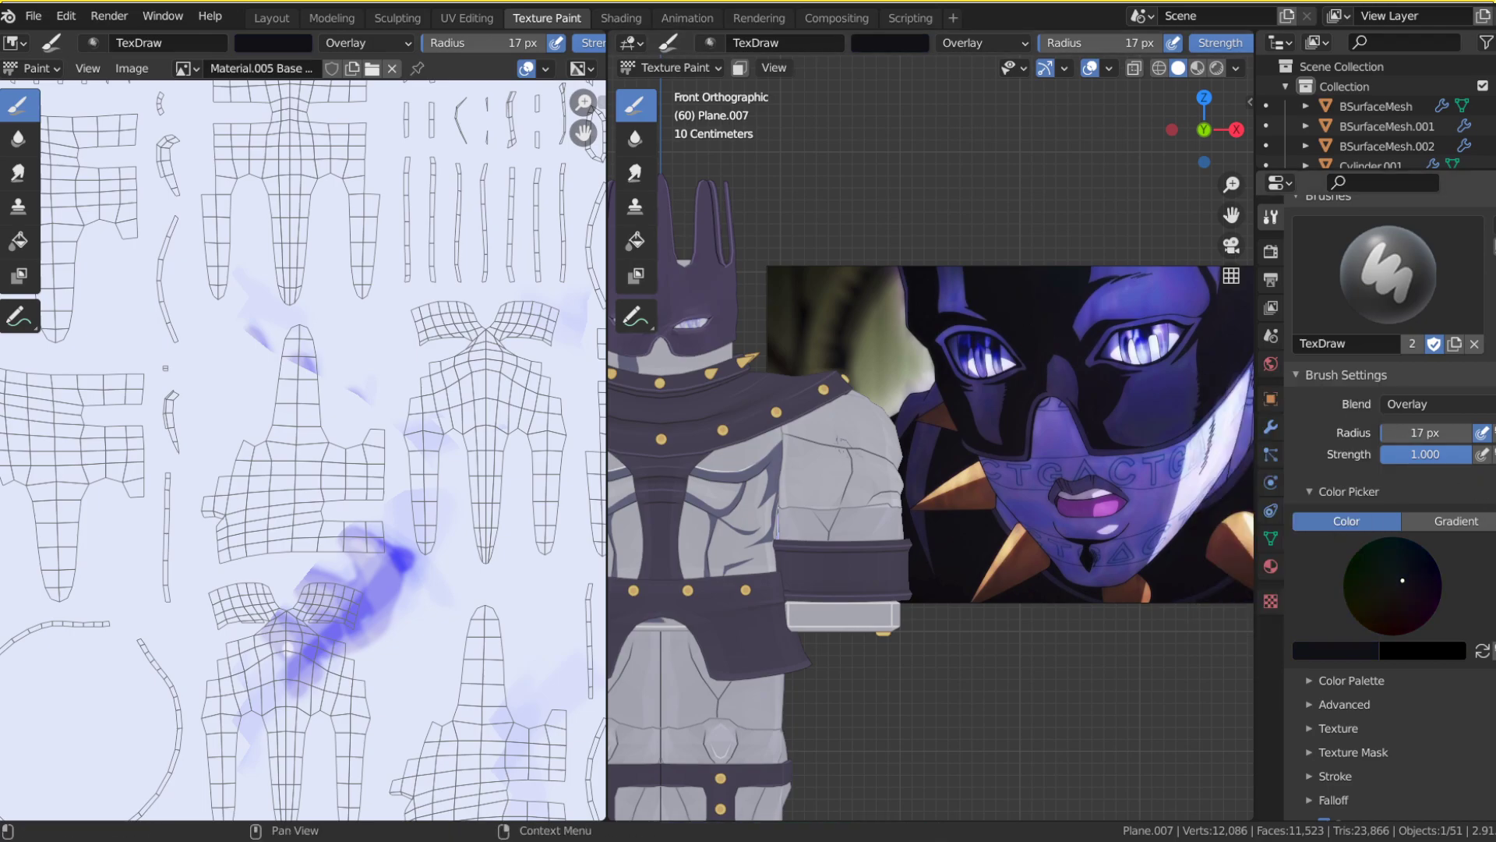
Step: Create a new brush color palette, add the sampled near-black color to it and save the file
scroll(1322, 571, "down", 4)
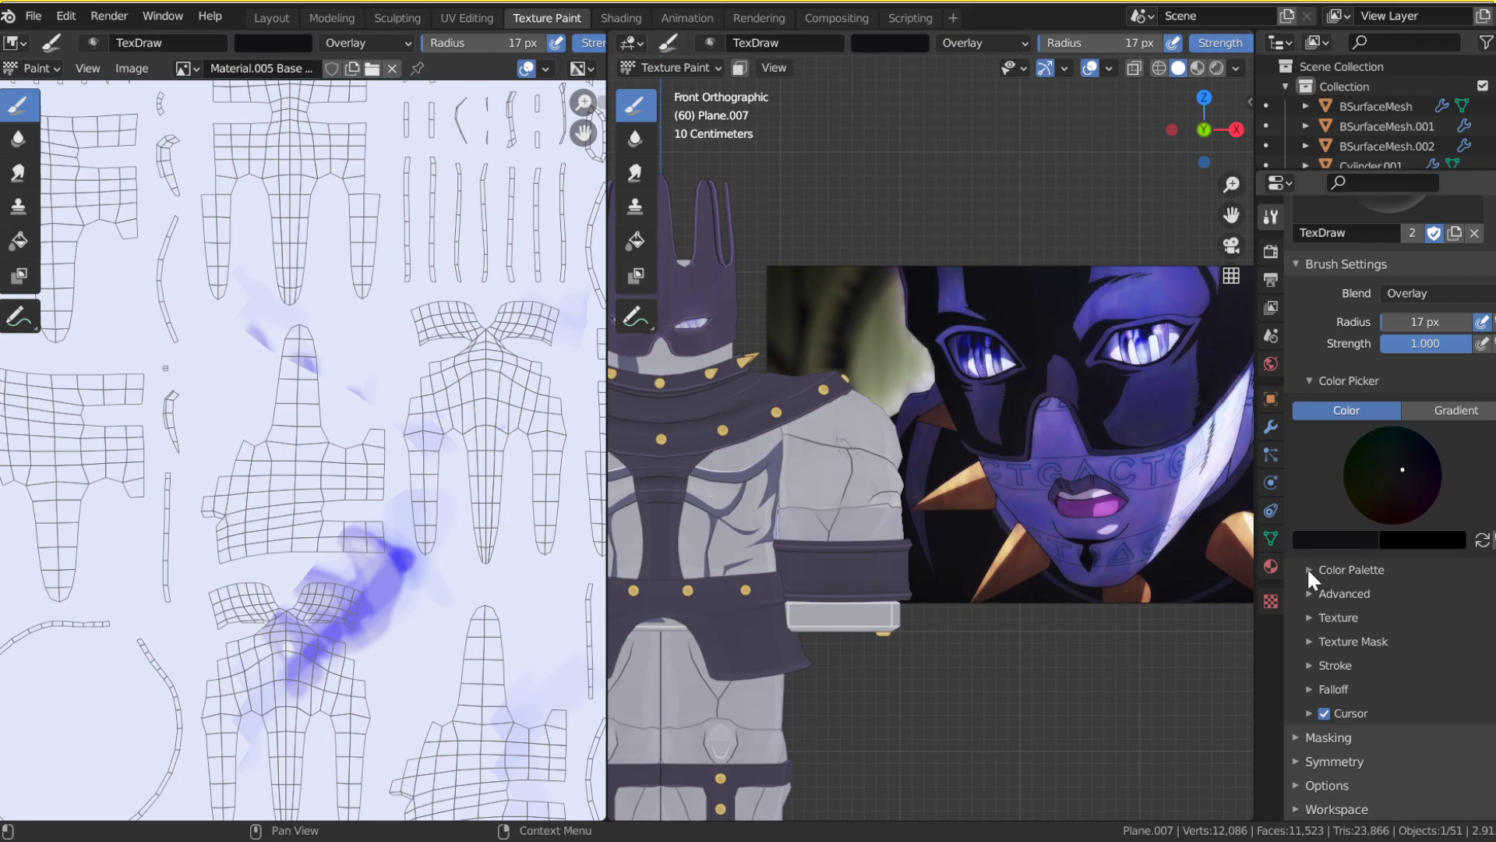
left_click(1348, 570)
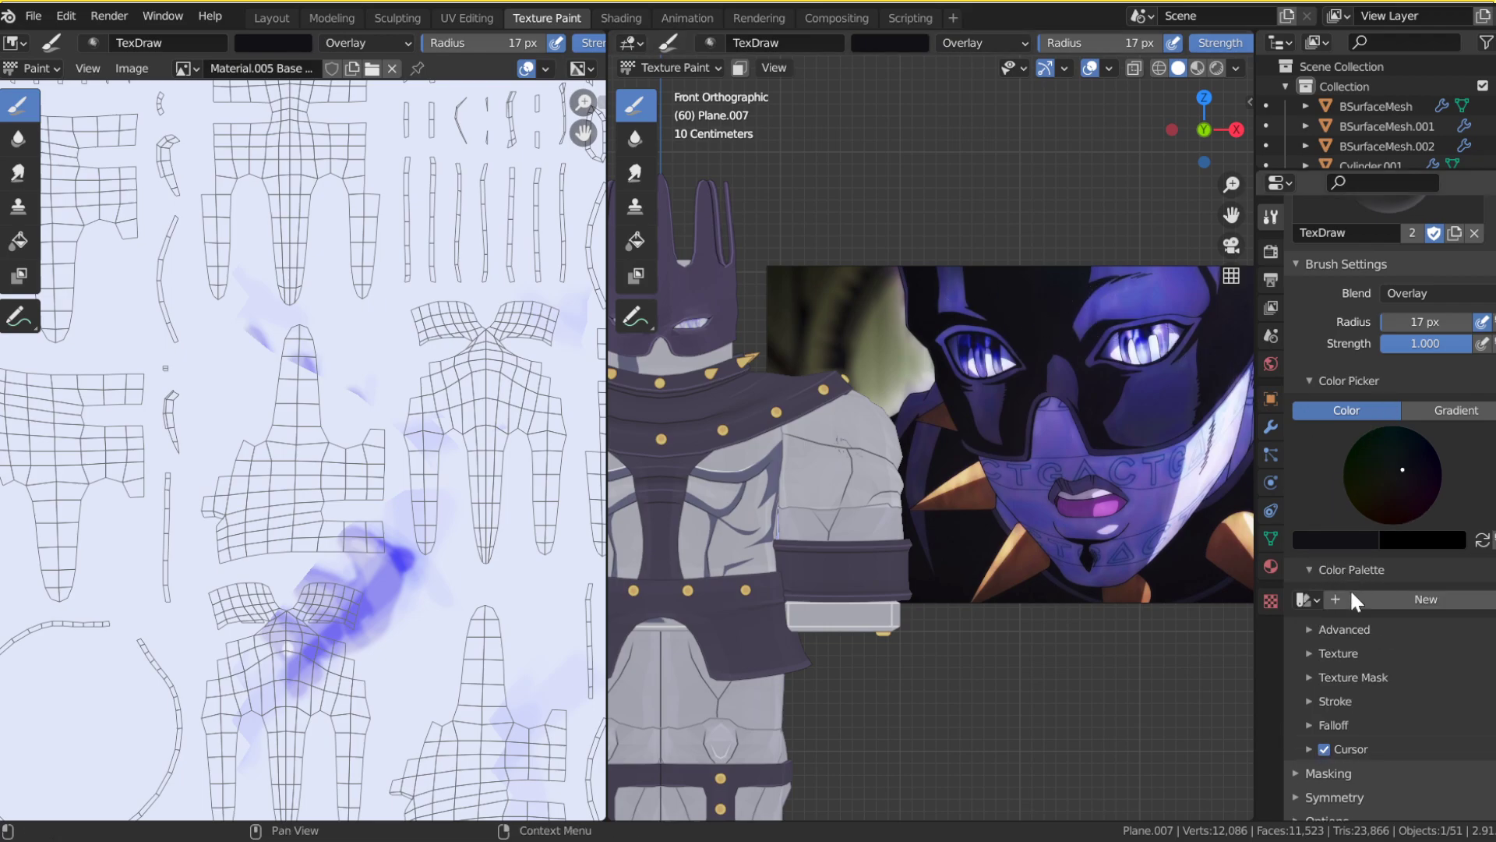
left_click(1350, 596)
left_click(1302, 623)
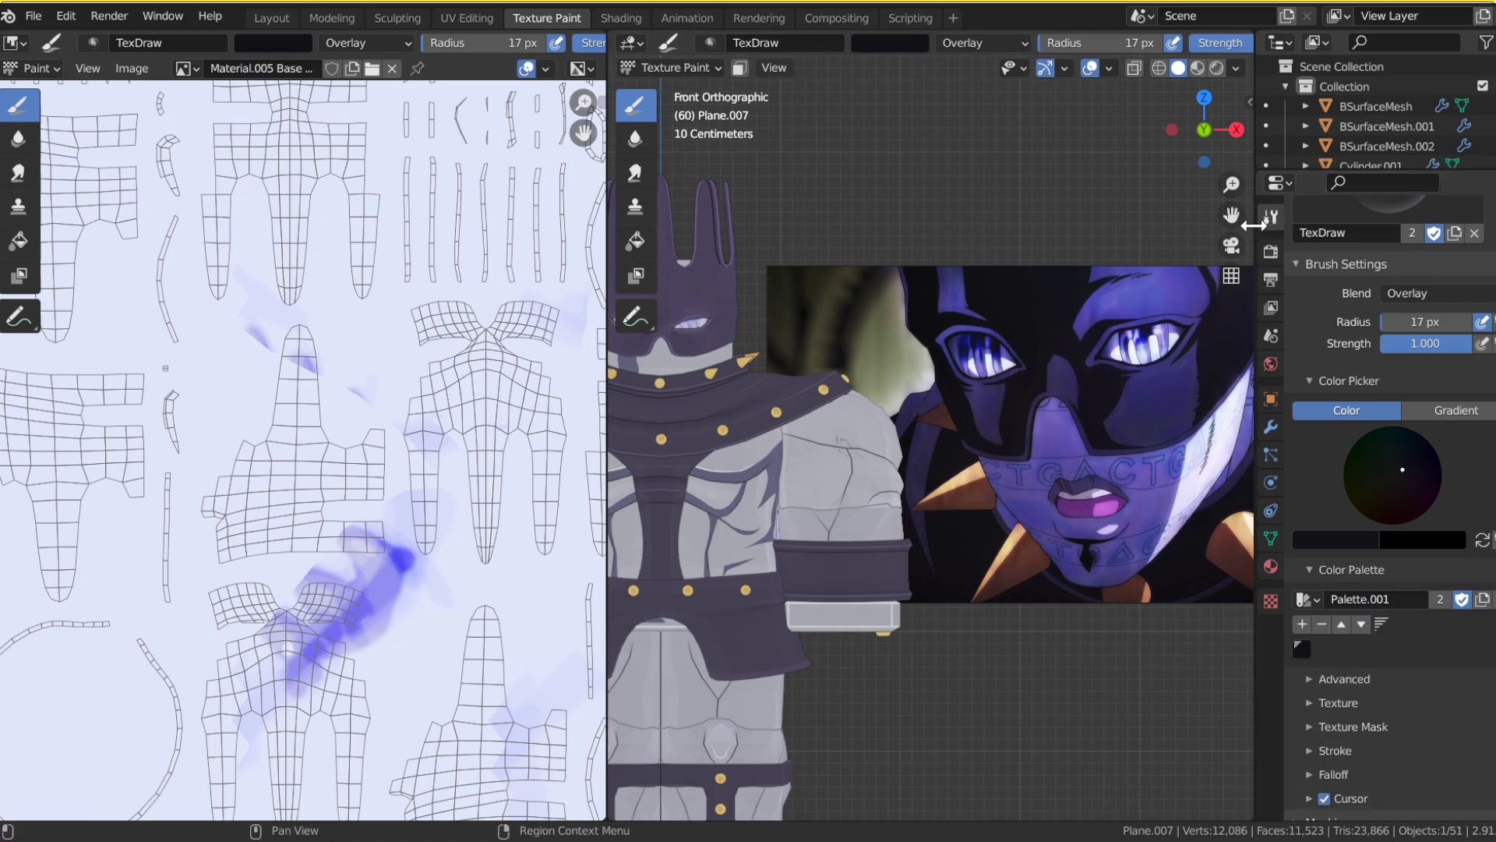
left_click_drag(1232, 215, 1153, 160)
key("ctrl+s")
Step: Display the Material.002 Base Color texture in the image editor and save the file
left_click(185, 68)
left_click(231, 158)
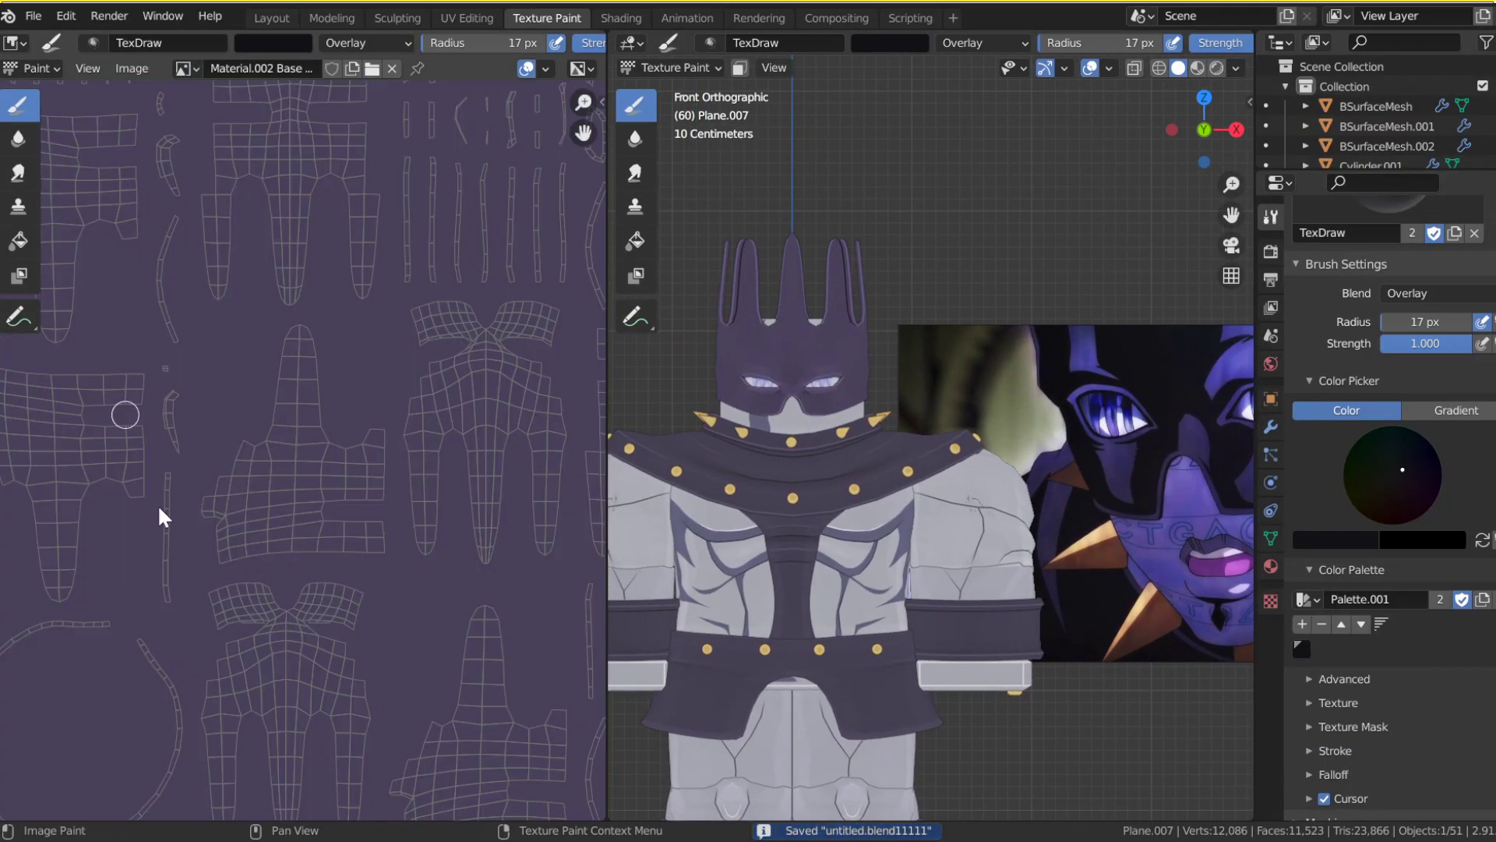
left_click_drag(579, 107, 567, 165)
left_click_drag(1224, 208, 1078, 302)
scroll(1083, 312, "up", 2)
key("ctrl+s")
Step: Paint tapered black strokes on the mask between the character's right eye and the nose opening
mouse_move(1046, 250)
left_mouse_down()
mouse_move(1055, 227)
mouse_move(997, 268)
mouse_move(1049, 263)
mouse_move(988, 272)
mouse_move(972, 311)
left_mouse_up()
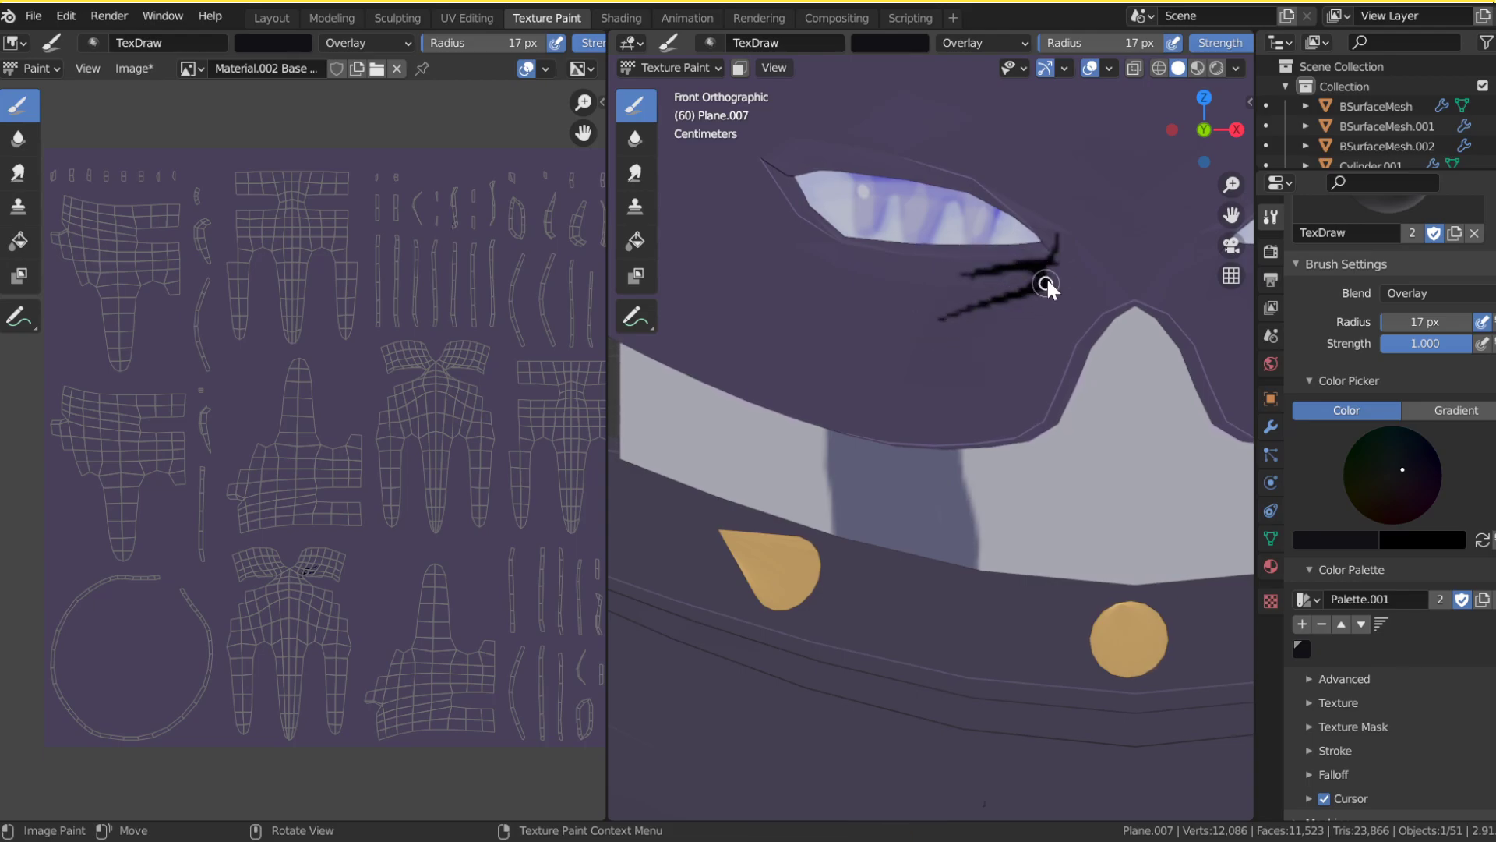
mouse_move(1048, 279)
left_mouse_down()
mouse_move(1055, 266)
mouse_move(1003, 313)
mouse_move(1057, 290)
mouse_move(1006, 311)
mouse_move(1052, 307)
mouse_move(1056, 321)
mouse_move(1012, 374)
mouse_move(1086, 331)
mouse_move(1054, 403)
left_mouse_up()
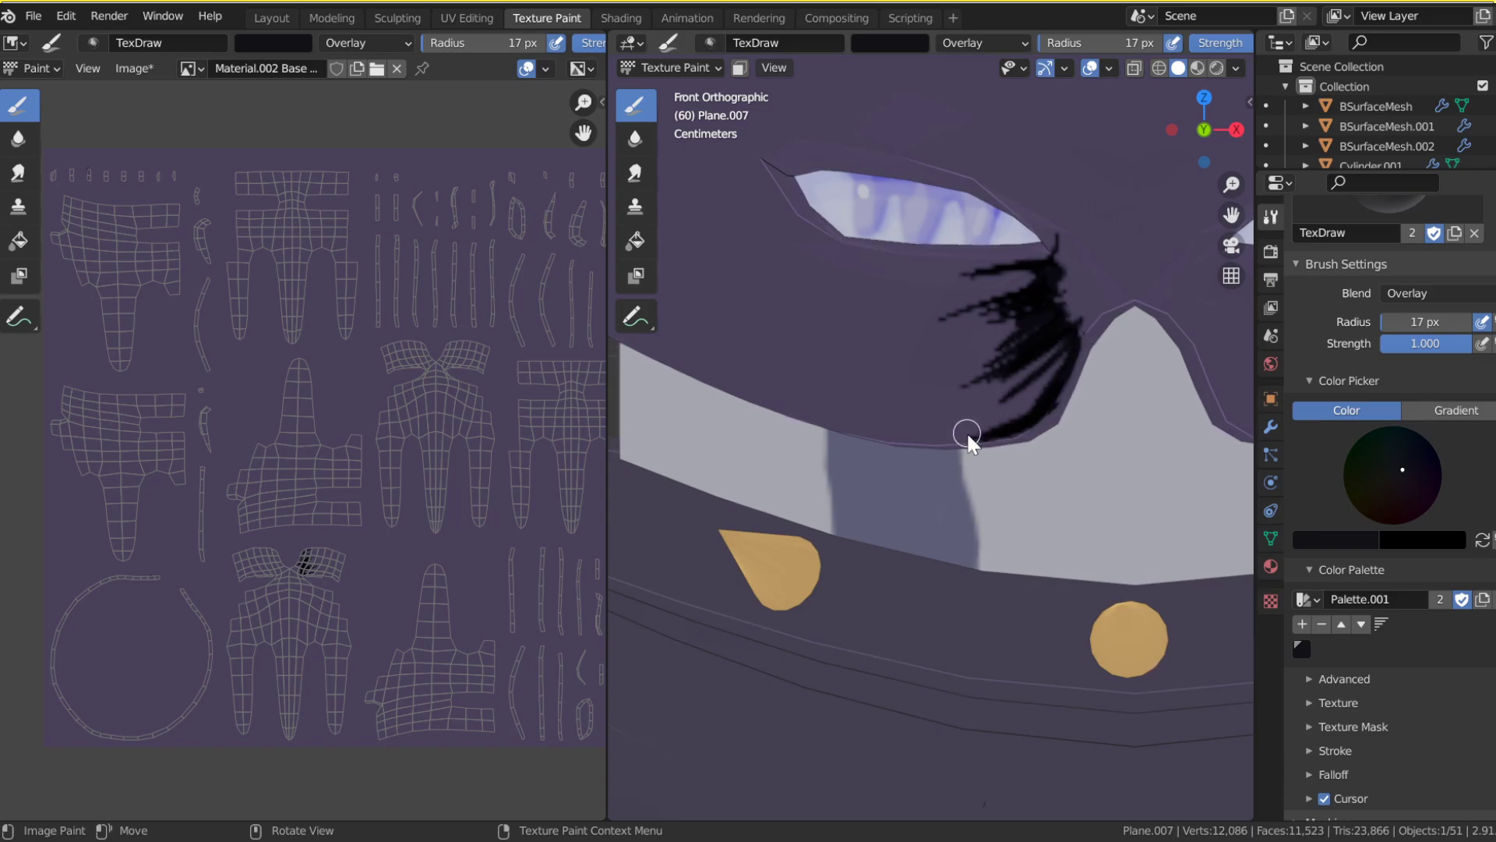
mouse_move(969, 435)
left_mouse_down()
mouse_move(1006, 410)
mouse_move(967, 399)
left_mouse_up()
left_click_drag(1234, 212, 1135, 310)
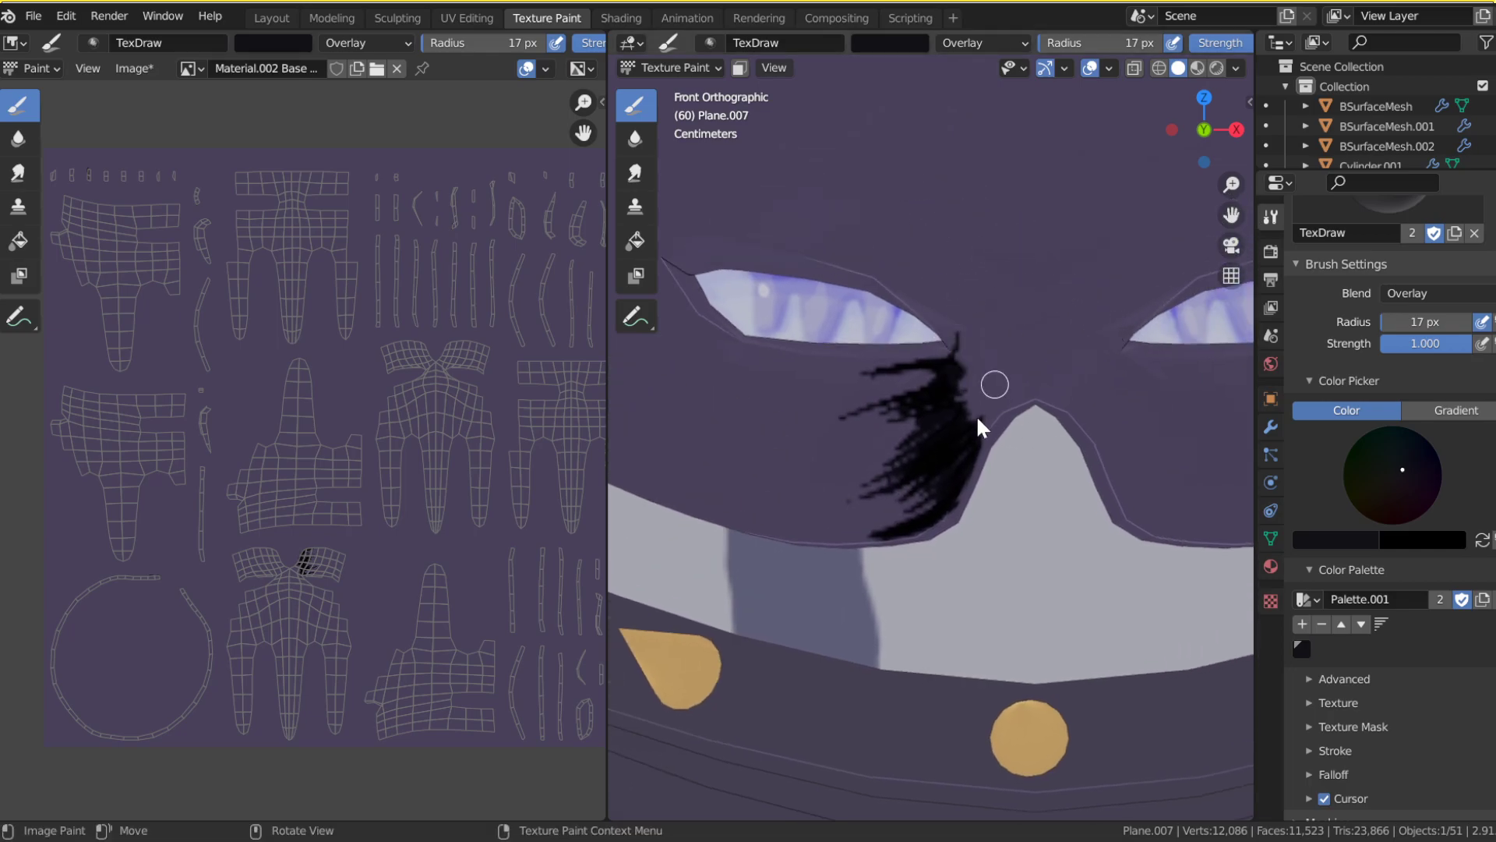
Step: Paint the nose bridge of the mask black, with strokes fanning out between the eyes
left_click_drag(970, 413, 975, 324)
left_click_drag(1231, 215, 1128, 231)
left_click_drag(904, 425, 974, 424)
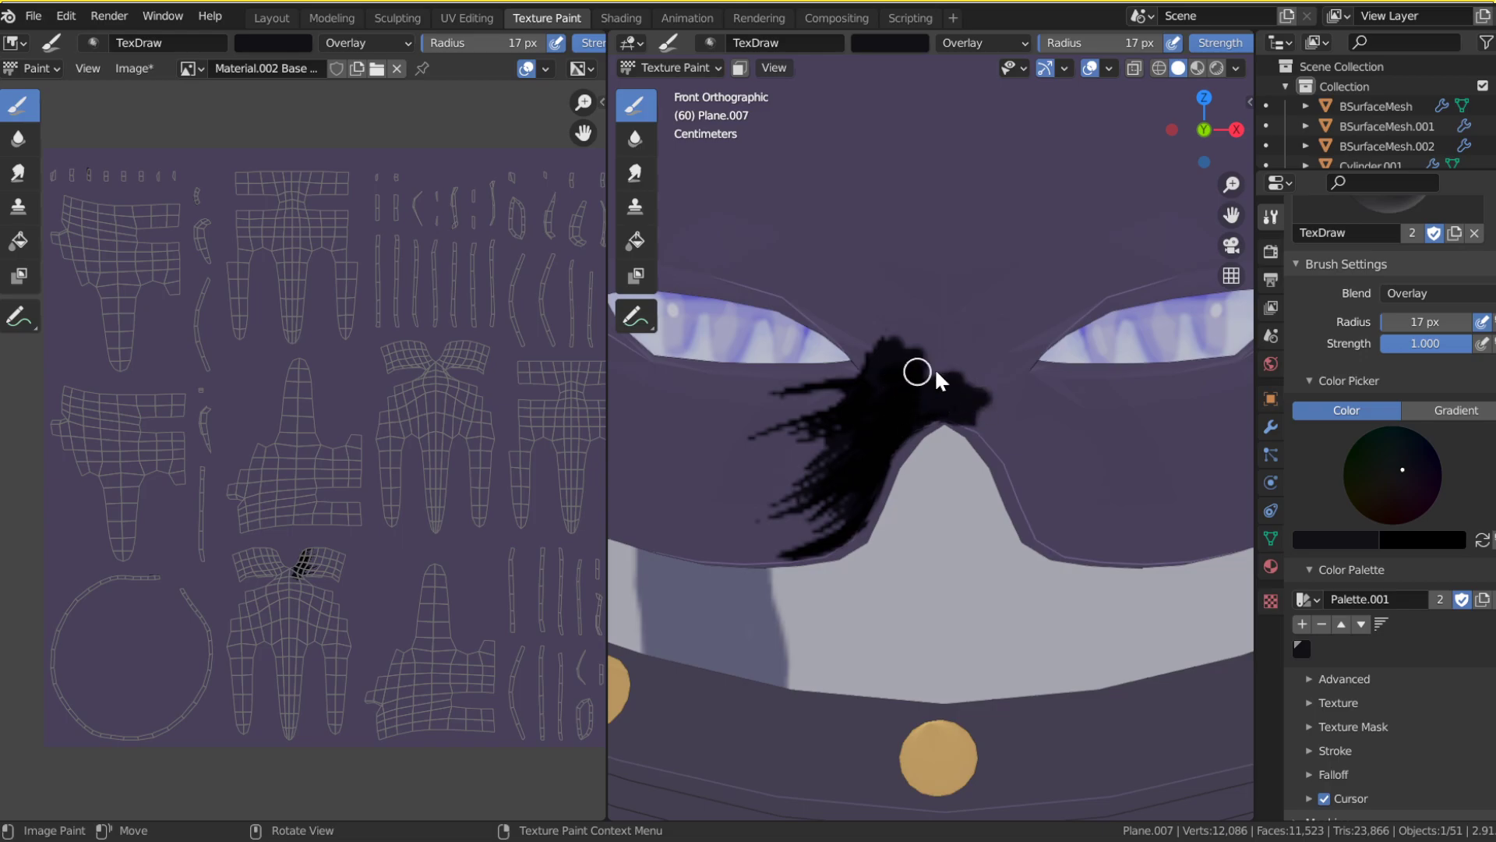
left_click_drag(960, 401, 1077, 297)
left_click_drag(966, 363, 1029, 311)
mouse_move(957, 375)
left_mouse_down()
mouse_move(932, 379)
mouse_move(1001, 257)
mouse_move(950, 311)
left_mouse_up()
mouse_move(879, 343)
left_mouse_down()
mouse_move(908, 260)
mouse_move(915, 279)
left_mouse_up()
Step: Paint black strokes from the nose bridge up and outward over the forehead above both eyes
left_click_drag(1231, 185, 1123, 496)
left_click_drag(1212, 133, 1192, 56)
left_click_drag(1231, 215, 1337, 188)
mouse_move(887, 431)
left_mouse_down()
mouse_move(875, 394)
mouse_move(795, 343)
left_mouse_up()
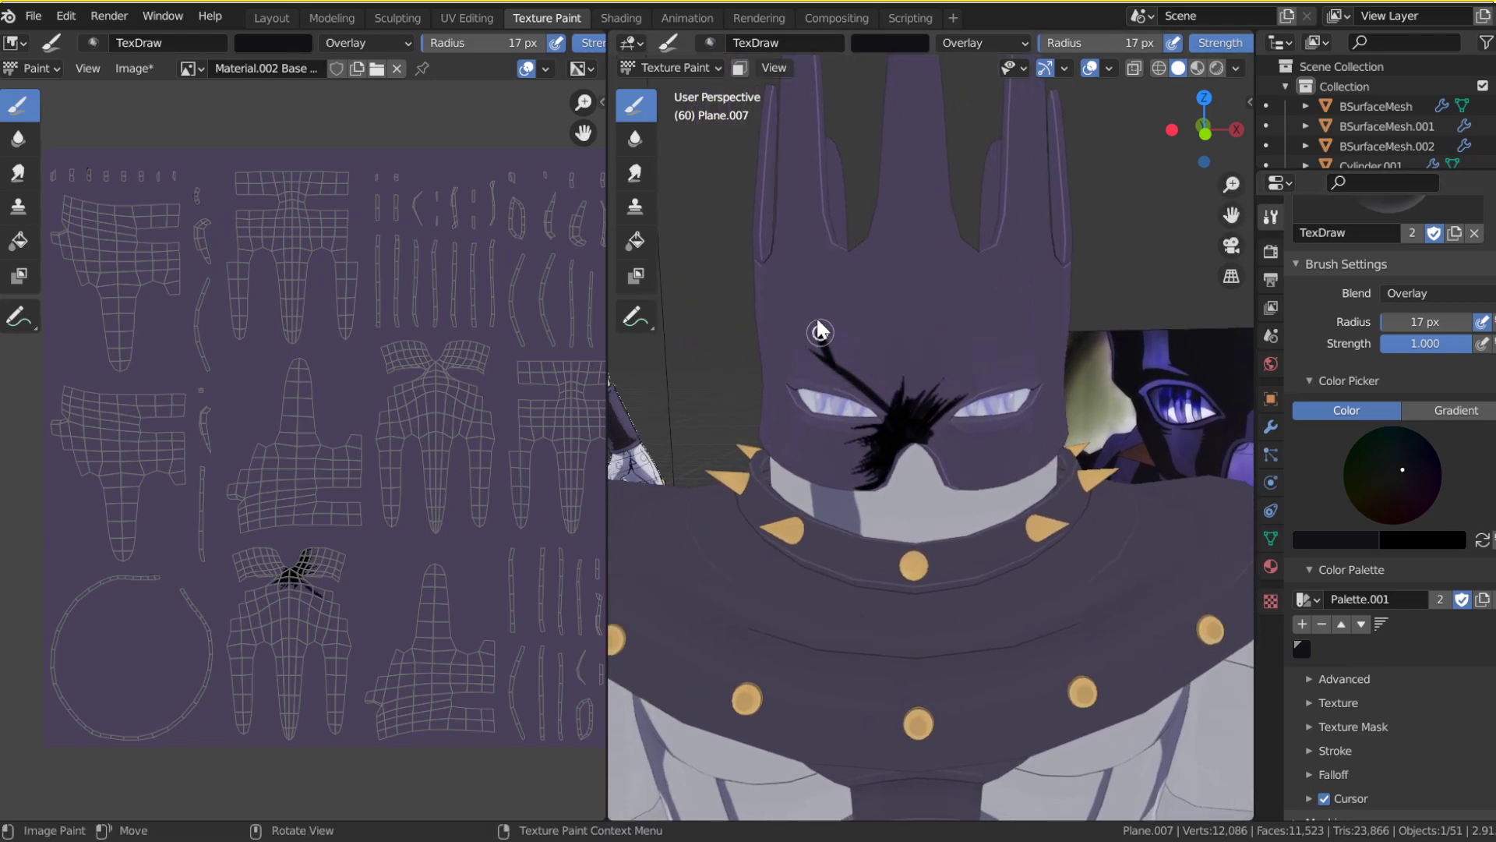
left_click_drag(811, 261, 862, 387)
mouse_move(820, 284)
left_mouse_down()
mouse_move(863, 363)
mouse_move(912, 310)
left_mouse_up()
mouse_move(1231, 186)
left_mouse_down()
mouse_move(1231, 343)
mouse_move(1232, 158)
left_mouse_up()
mouse_move(955, 392)
left_mouse_down()
mouse_move(925, 421)
mouse_move(943, 405)
left_mouse_up()
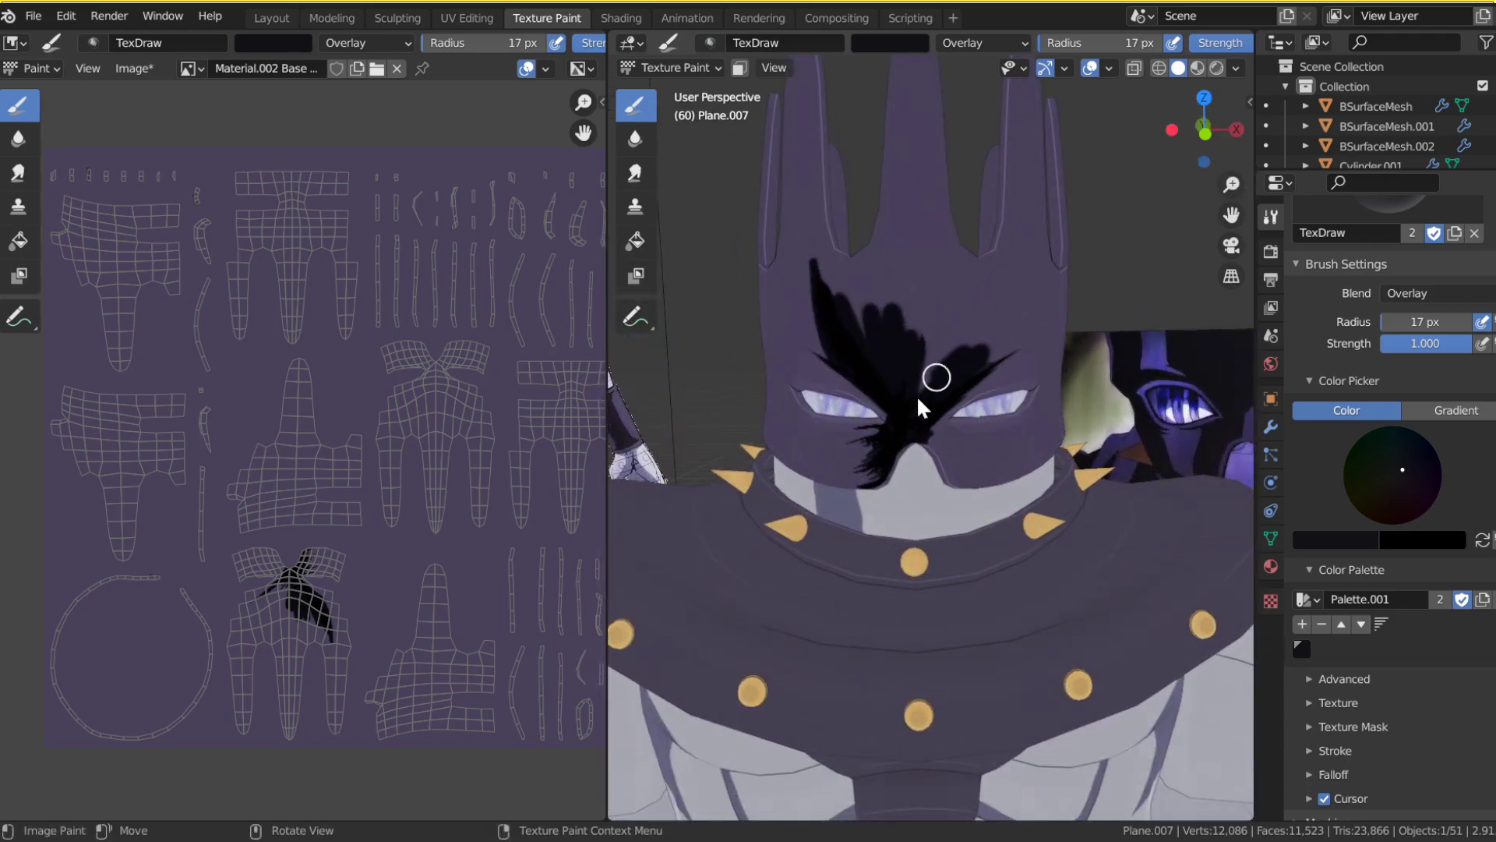
left_click_drag(930, 355, 954, 395)
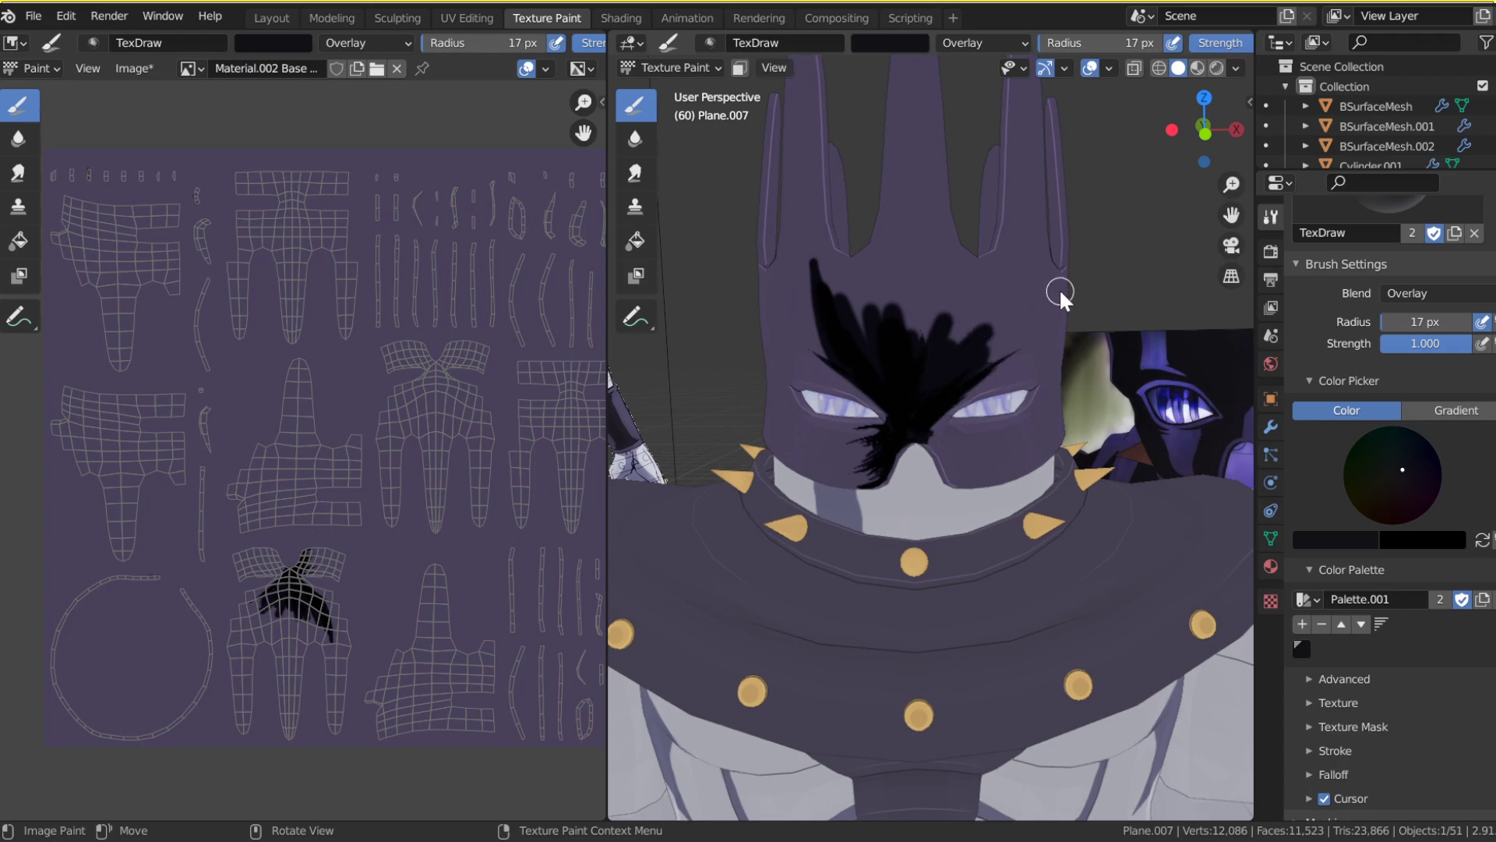
Step: Set the brush strength to 1.000 and fill the upper forehead of the mask with black
left_click(1492, 344)
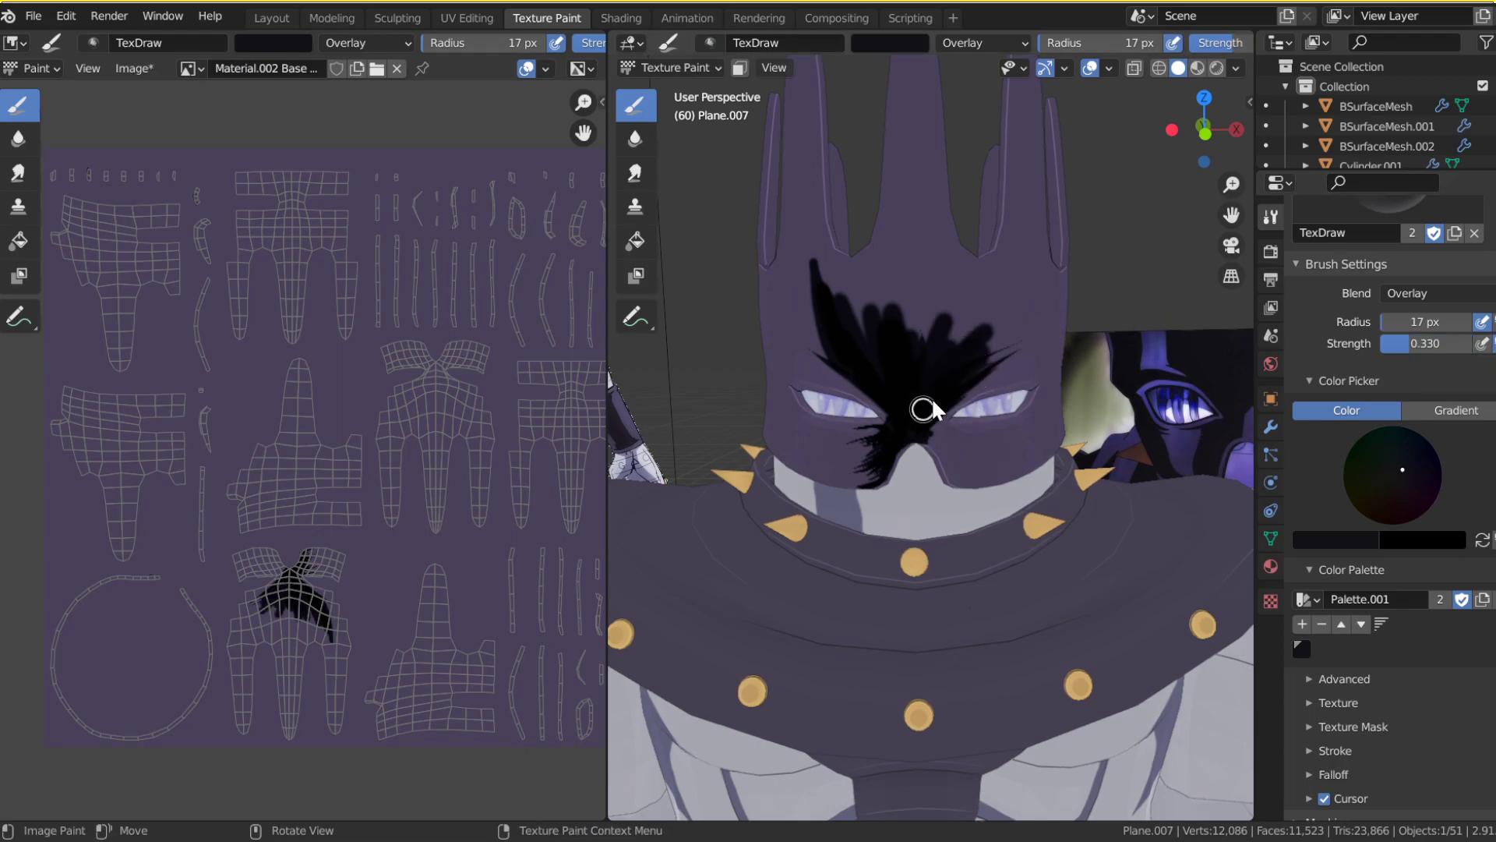
left_click_drag(1427, 343, 1473, 343)
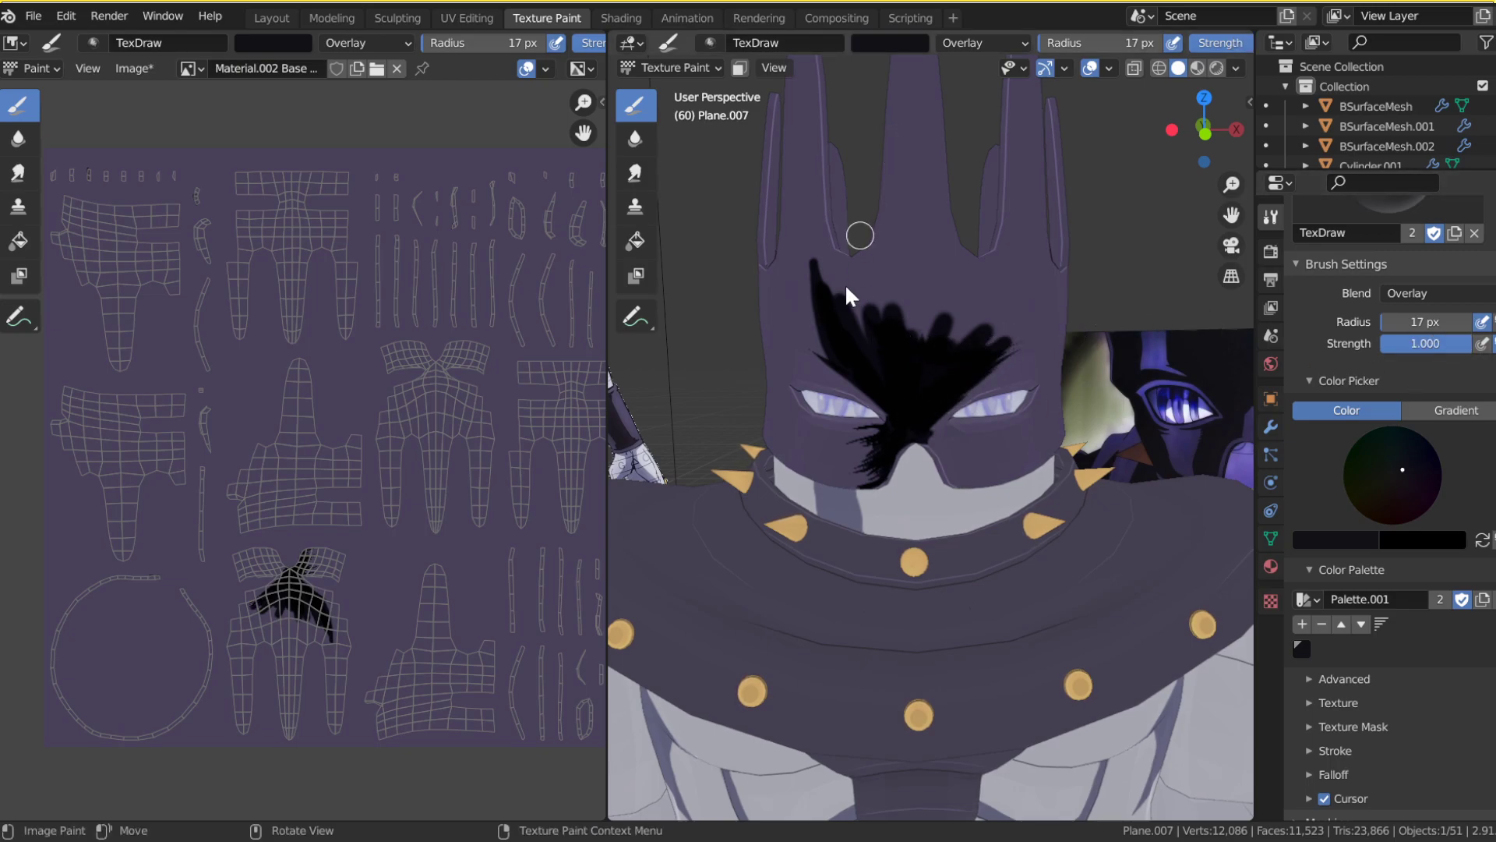
mouse_move(877, 310)
left_mouse_down()
mouse_move(911, 307)
mouse_move(938, 361)
mouse_move(985, 321)
mouse_move(873, 341)
left_mouse_up()
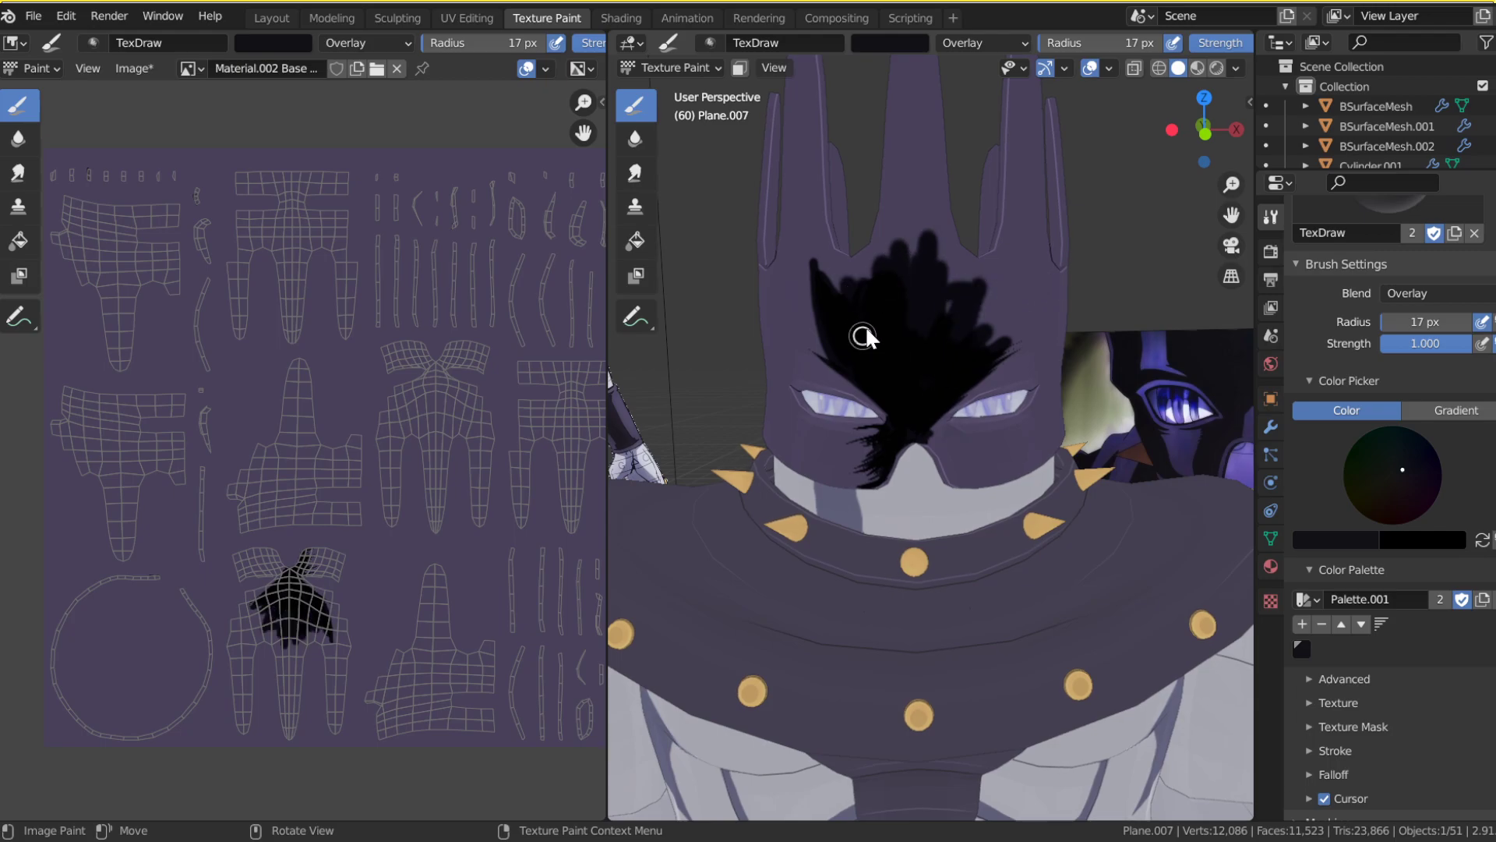
left_click_drag(918, 269, 954, 380)
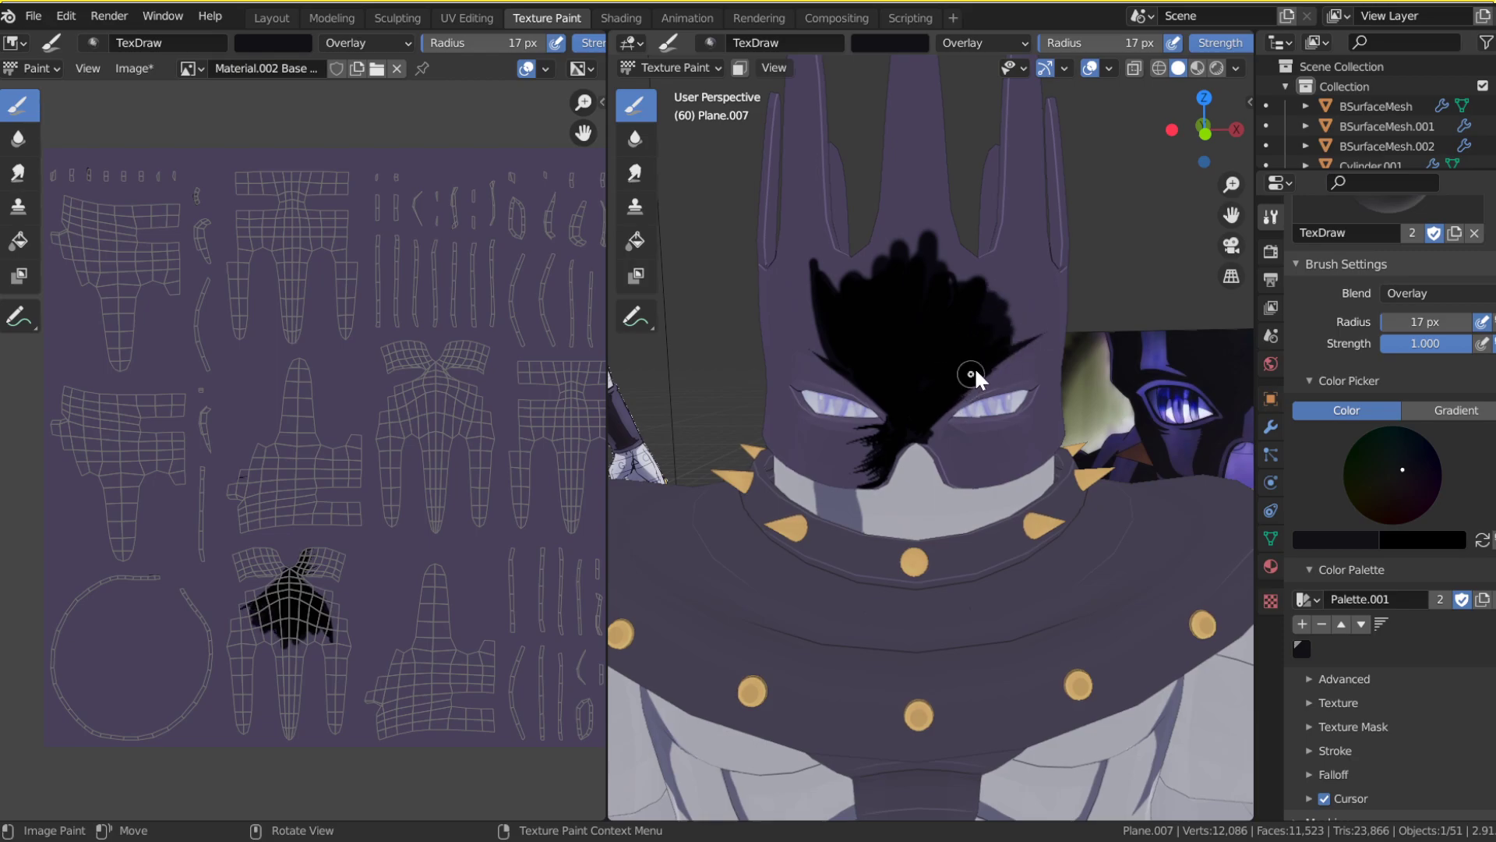
Step: Paint a black line above the character's right eye and down around its outer corner
mouse_move(1231, 185)
left_mouse_down()
mouse_move(1109, 511)
mouse_move(1228, 189)
left_mouse_up()
scroll(1025, 350, "up", 3)
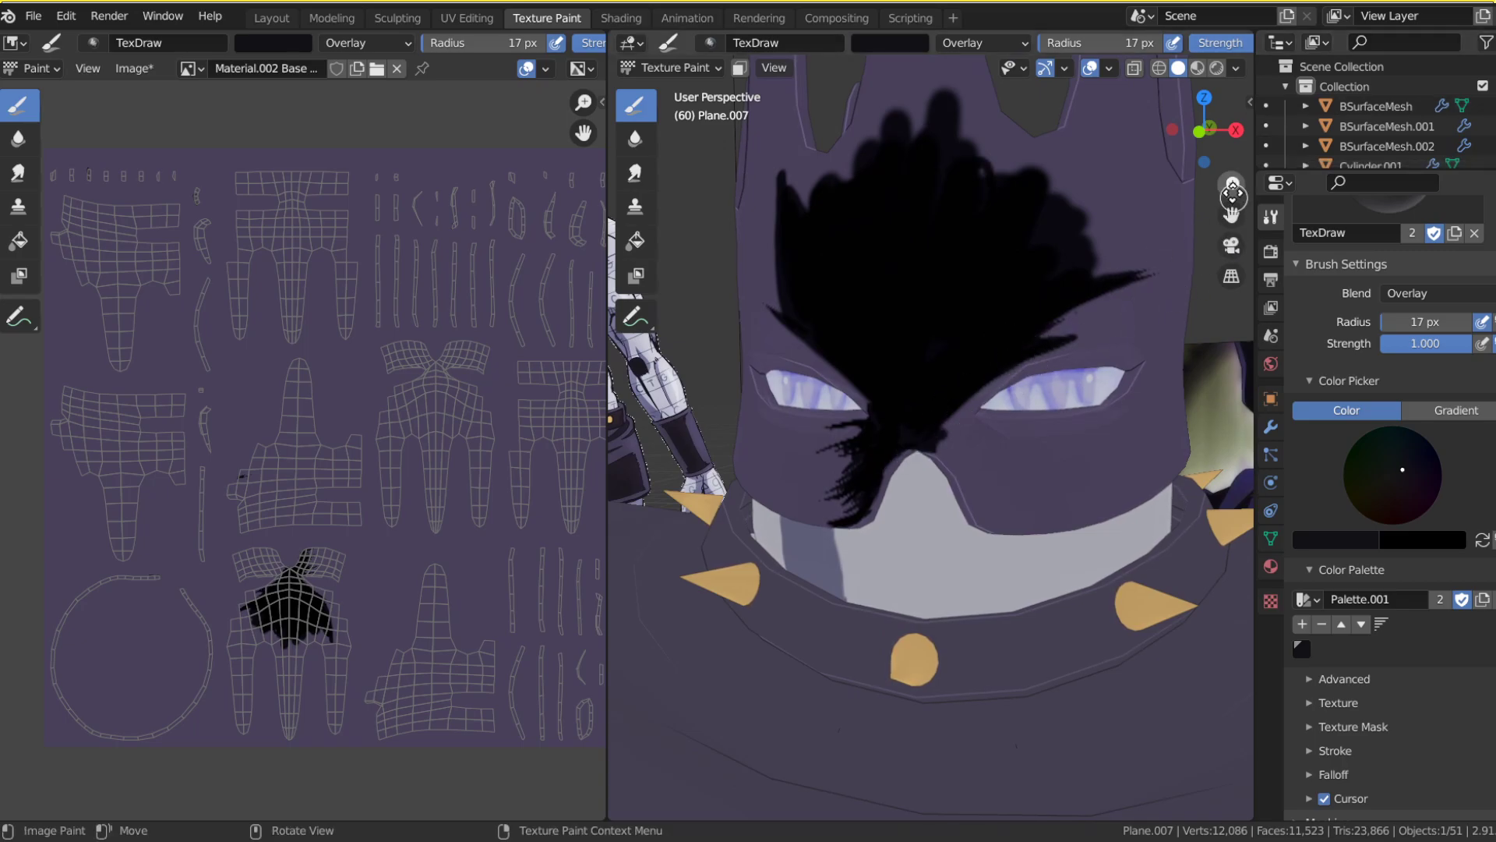
left_click_drag(1232, 193, 1232, 289)
left_click_drag(1214, 143, 1298, 131)
left_click_drag(1234, 195, 1236, 93)
left_click_drag(1212, 118, 1075, 156)
mouse_move(877, 366)
left_mouse_down()
mouse_move(745, 353)
mouse_move(855, 356)
left_mouse_up()
left_click_drag(1204, 125, 1120, 134)
left_click_drag(769, 355, 808, 425)
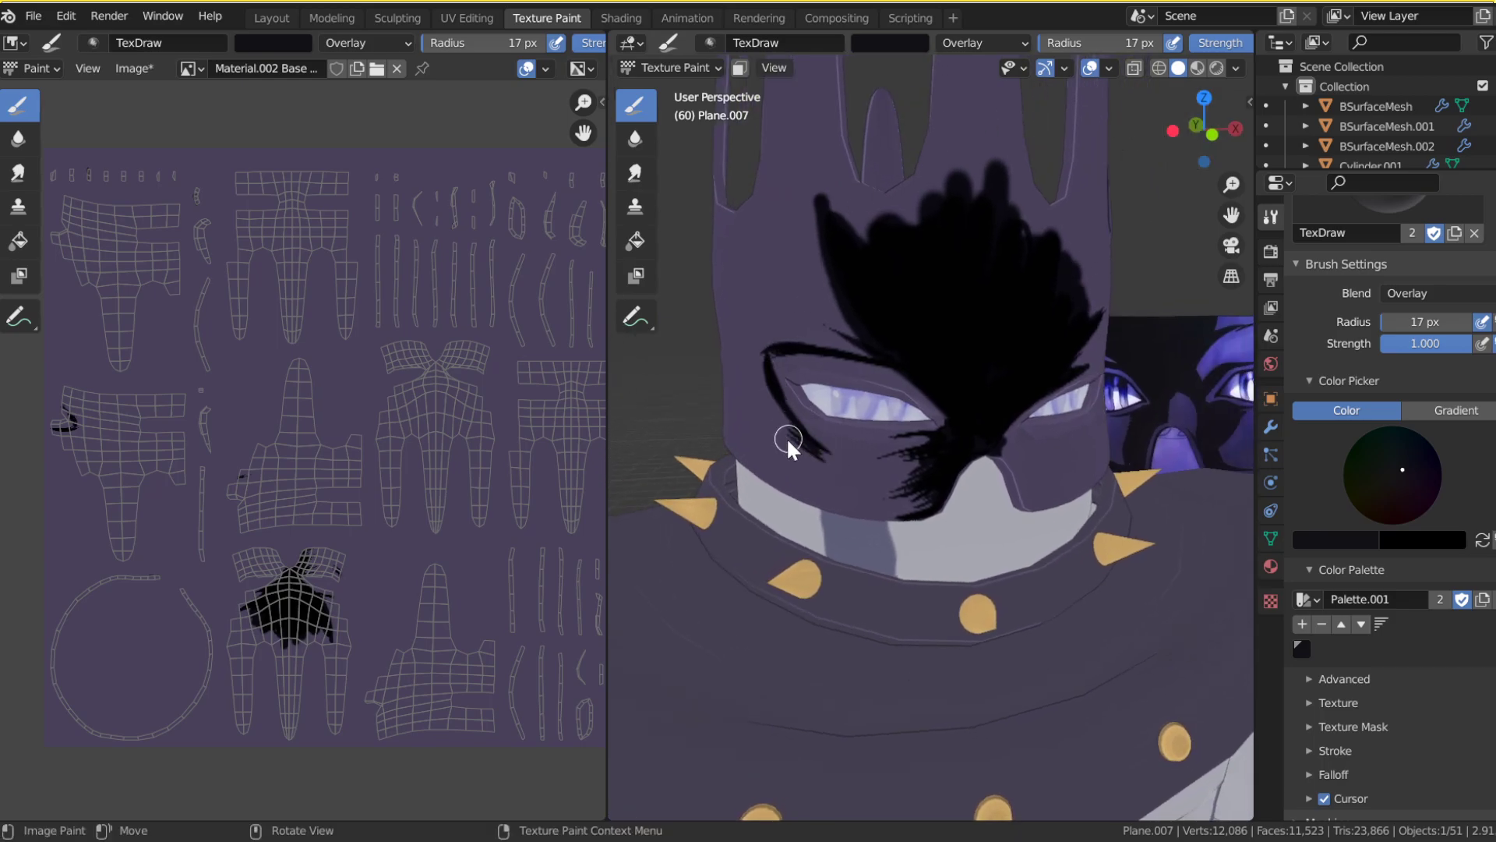
Step: Fill the cheek and temple beside the character's right eye with black and extend the forehead patch outward above it
mouse_move(821, 484)
left_mouse_down()
mouse_move(811, 504)
mouse_move(801, 428)
mouse_move(787, 444)
mouse_move(835, 520)
left_mouse_up()
mouse_move(744, 369)
left_mouse_down()
mouse_move(728, 405)
mouse_move(731, 368)
mouse_move(778, 405)
left_mouse_up()
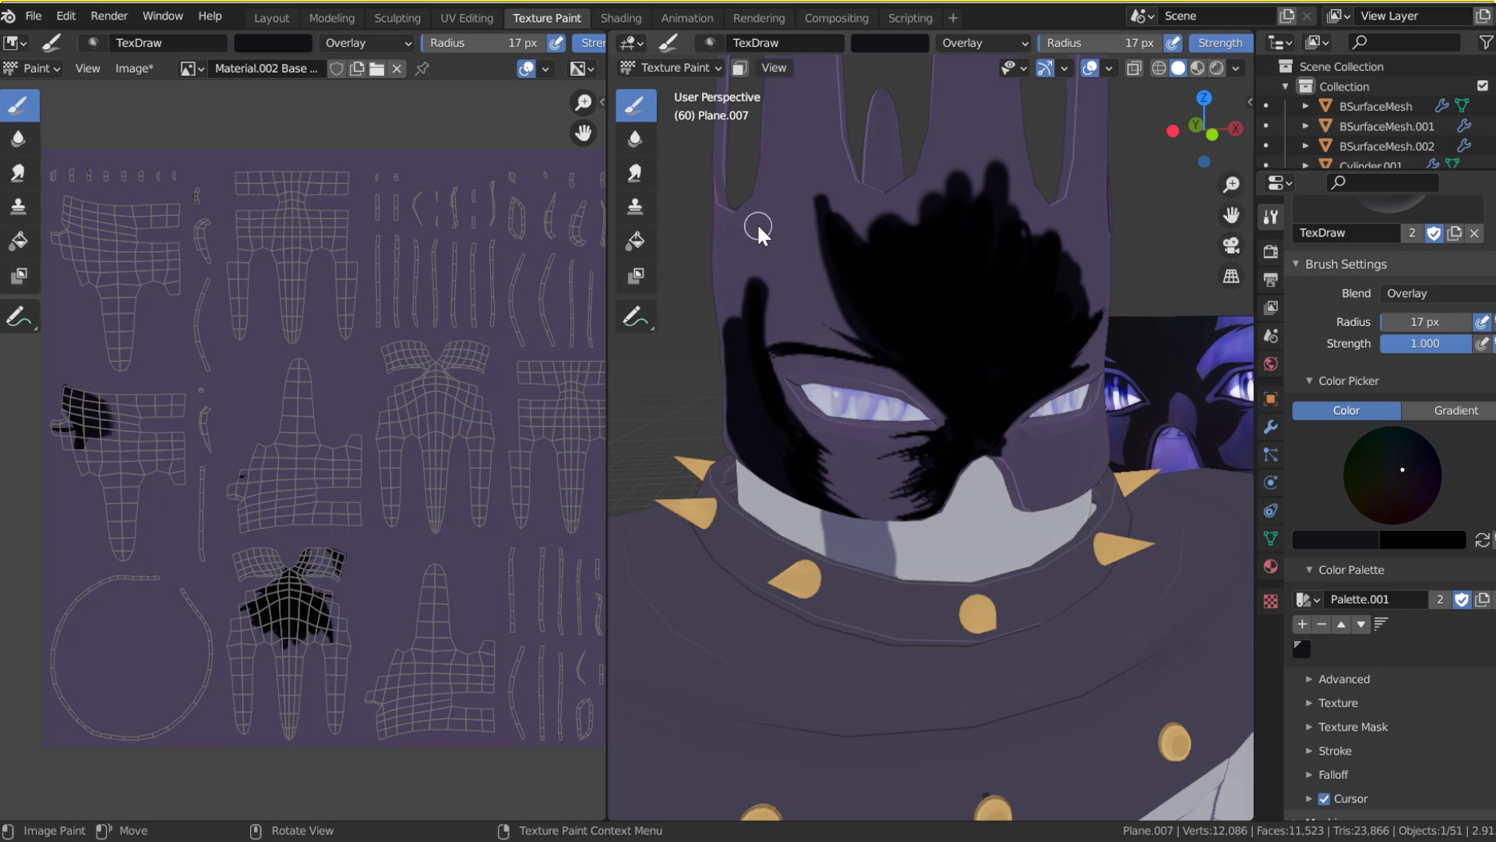
mouse_move(746, 357)
left_mouse_down()
mouse_move(901, 348)
mouse_move(735, 297)
mouse_move(779, 279)
left_mouse_up()
left_click_drag(1204, 125, 1226, 137)
key("ctrl+z")
mouse_move(1230, 189)
left_mouse_down()
mouse_move(1205, 391)
mouse_move(1180, 97)
left_mouse_up()
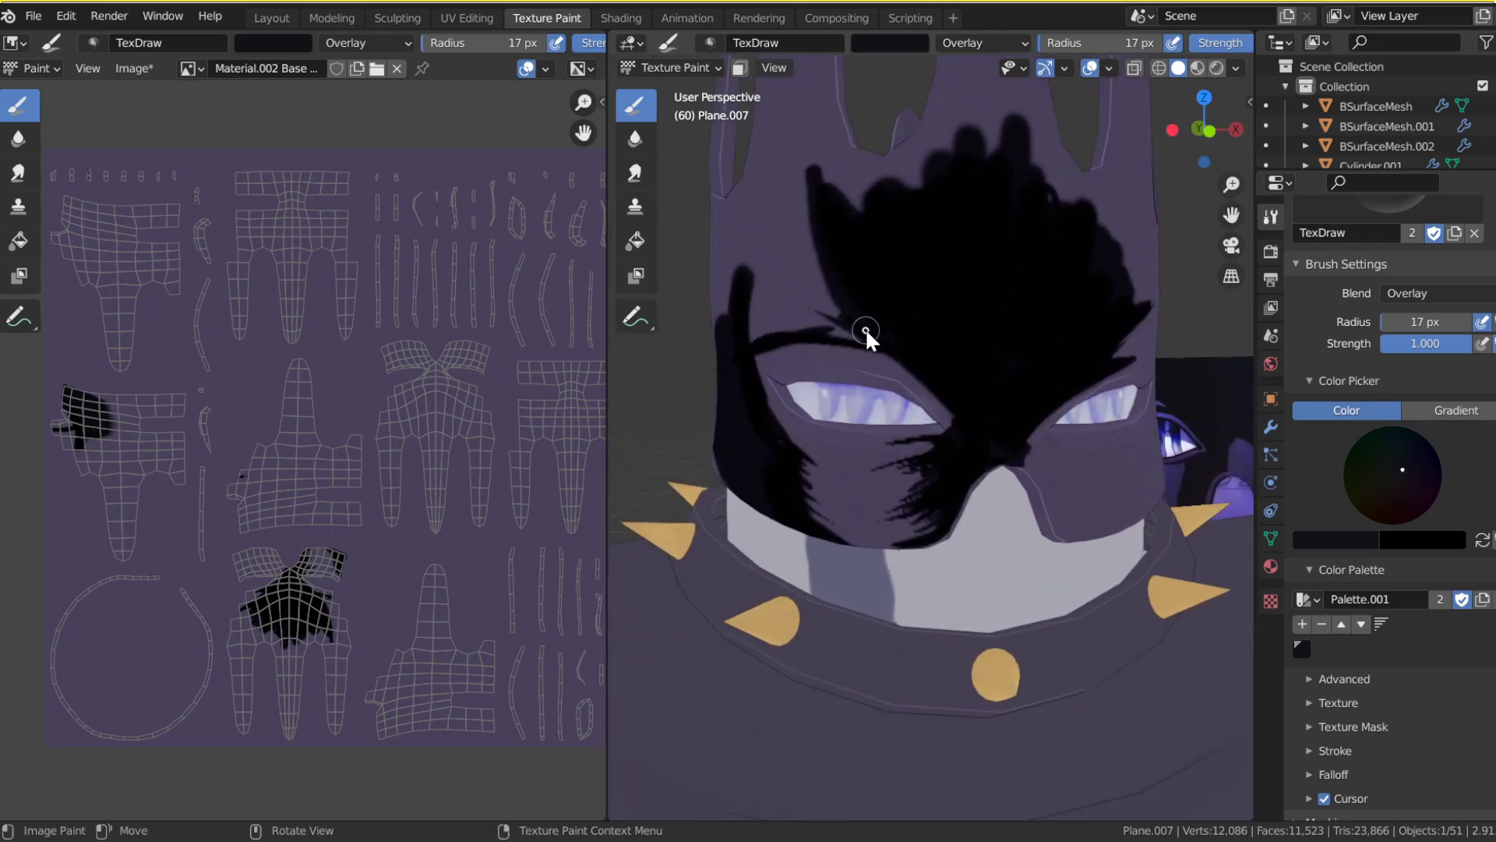
left_click_drag(811, 293, 756, 235)
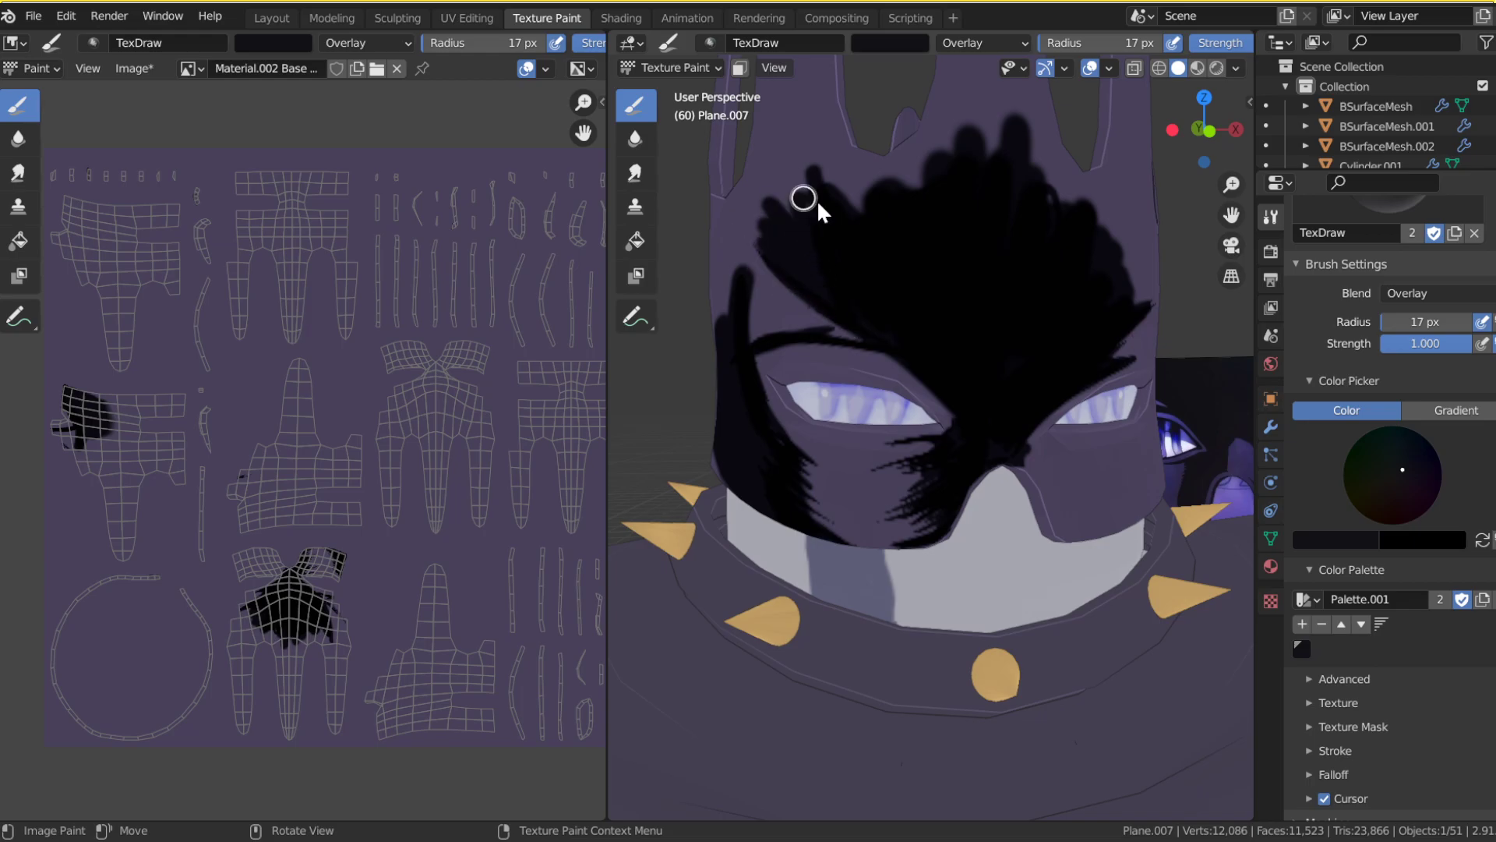
Step: Turn off the Cavity option in the 3D viewport's shading
left_click(1208, 130)
scroll(920, 682, "down", 6)
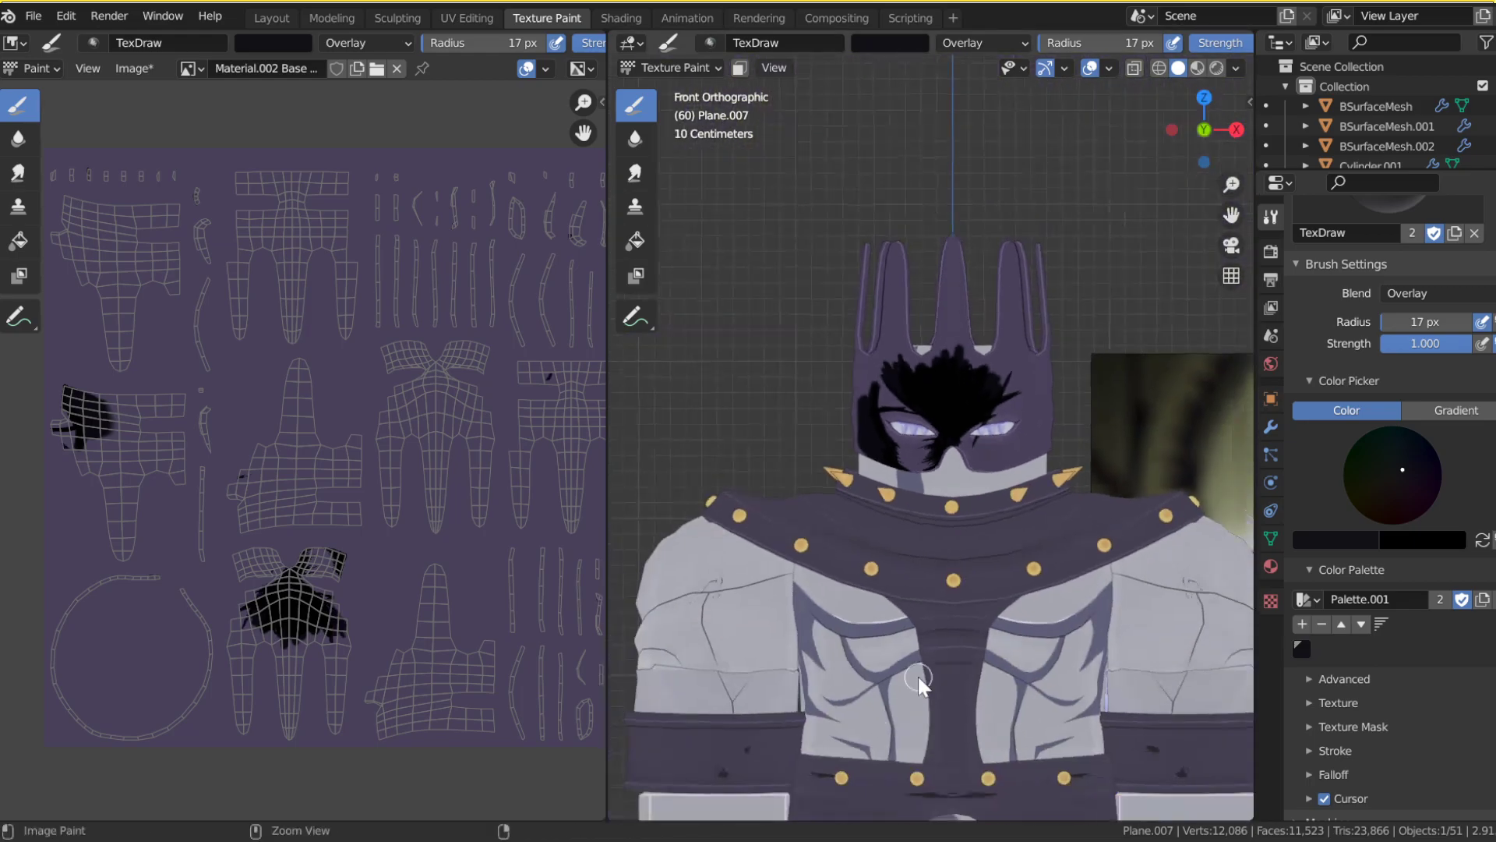
left_click(1236, 67)
left_click(1122, 413)
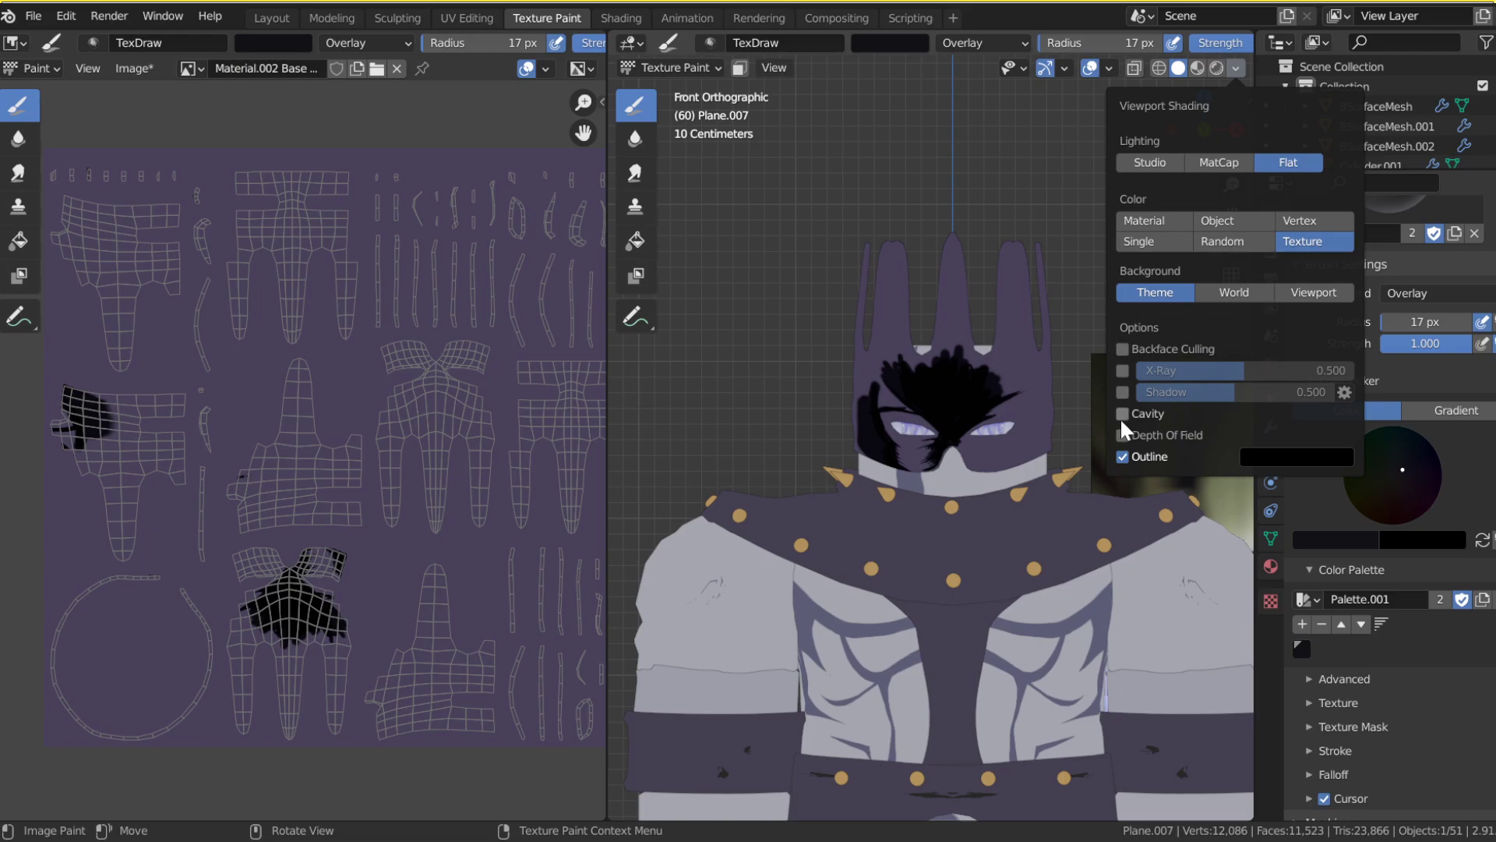
Step: Darken the outer edge of the forehead patch and touch up the black beside the nose
mouse_move(1231, 190)
left_mouse_down()
mouse_move(1126, 499)
mouse_move(1059, 631)
mouse_move(1119, 508)
left_mouse_up()
scroll(1119, 508, "up", 12)
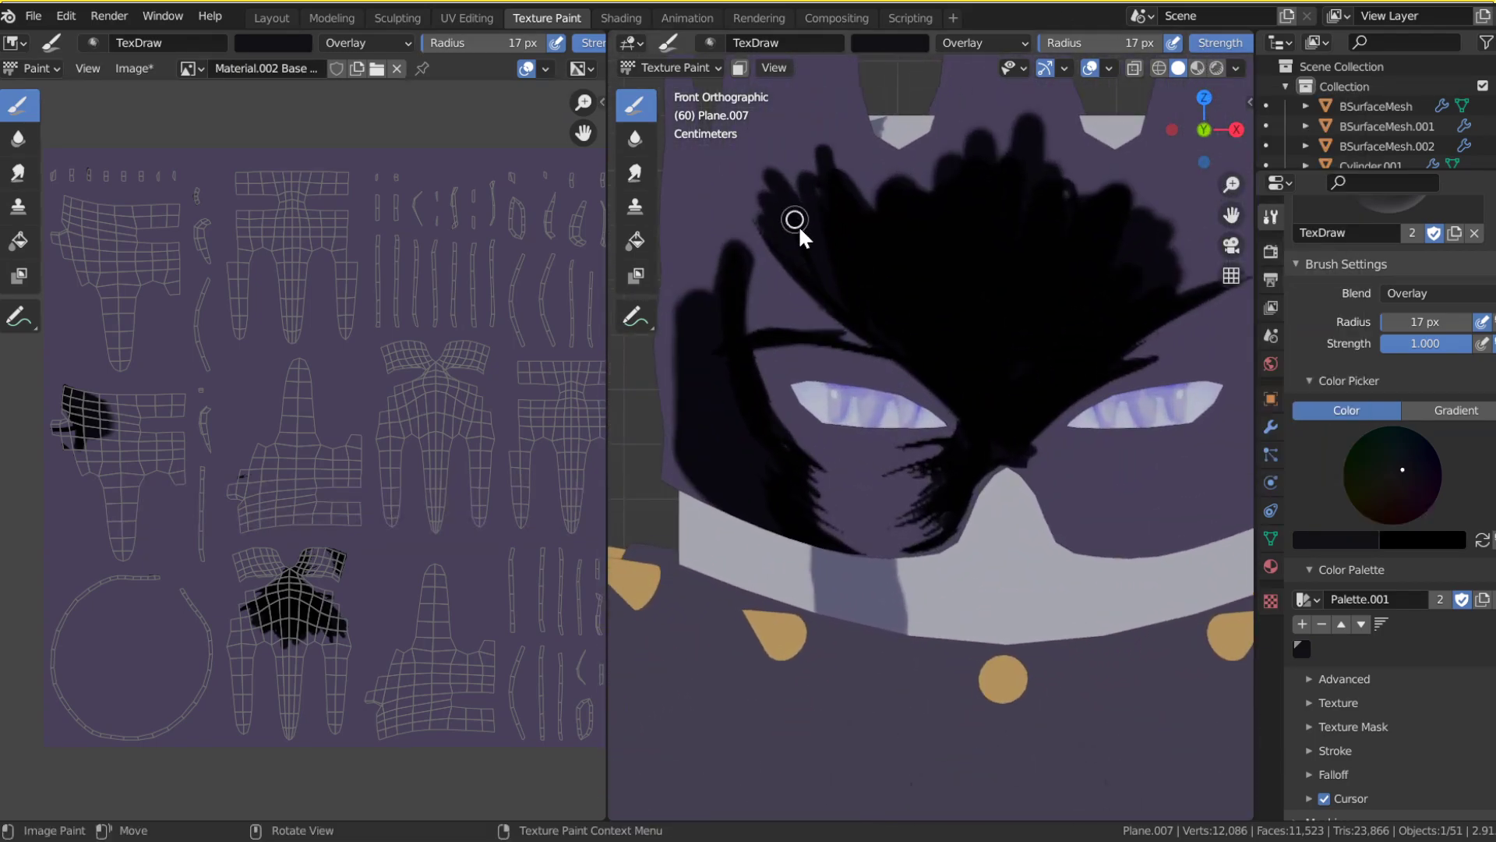
left_click_drag(796, 195, 811, 278)
mouse_move(966, 410)
left_mouse_down()
mouse_move(985, 428)
mouse_move(949, 447)
left_mouse_up()
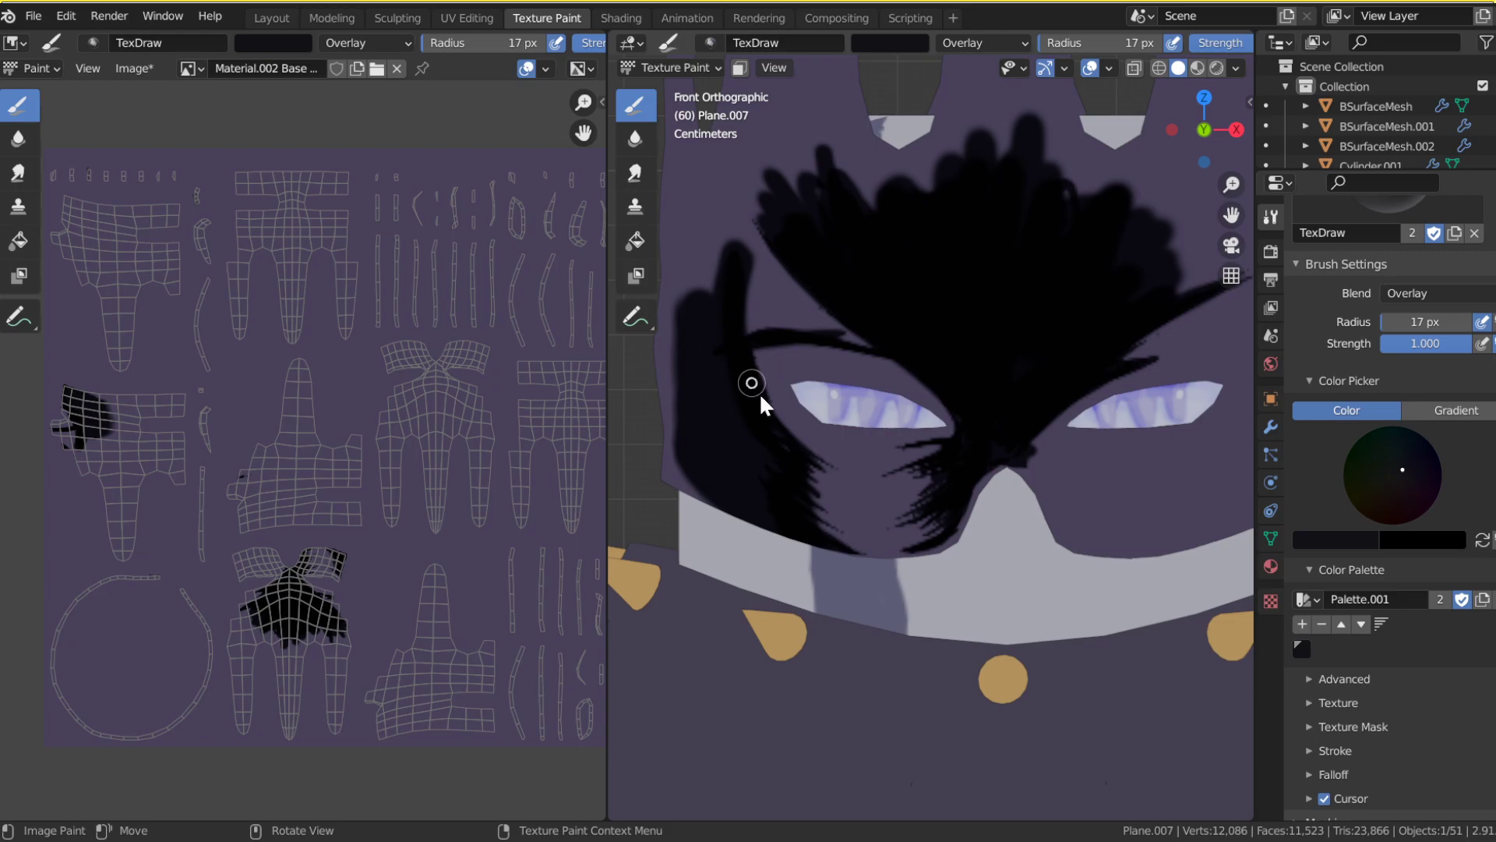
Step: Select the torso mesh in the Layout workspace and open it in the Texture Paint workspace
left_click_drag(1241, 178, 1188, 248)
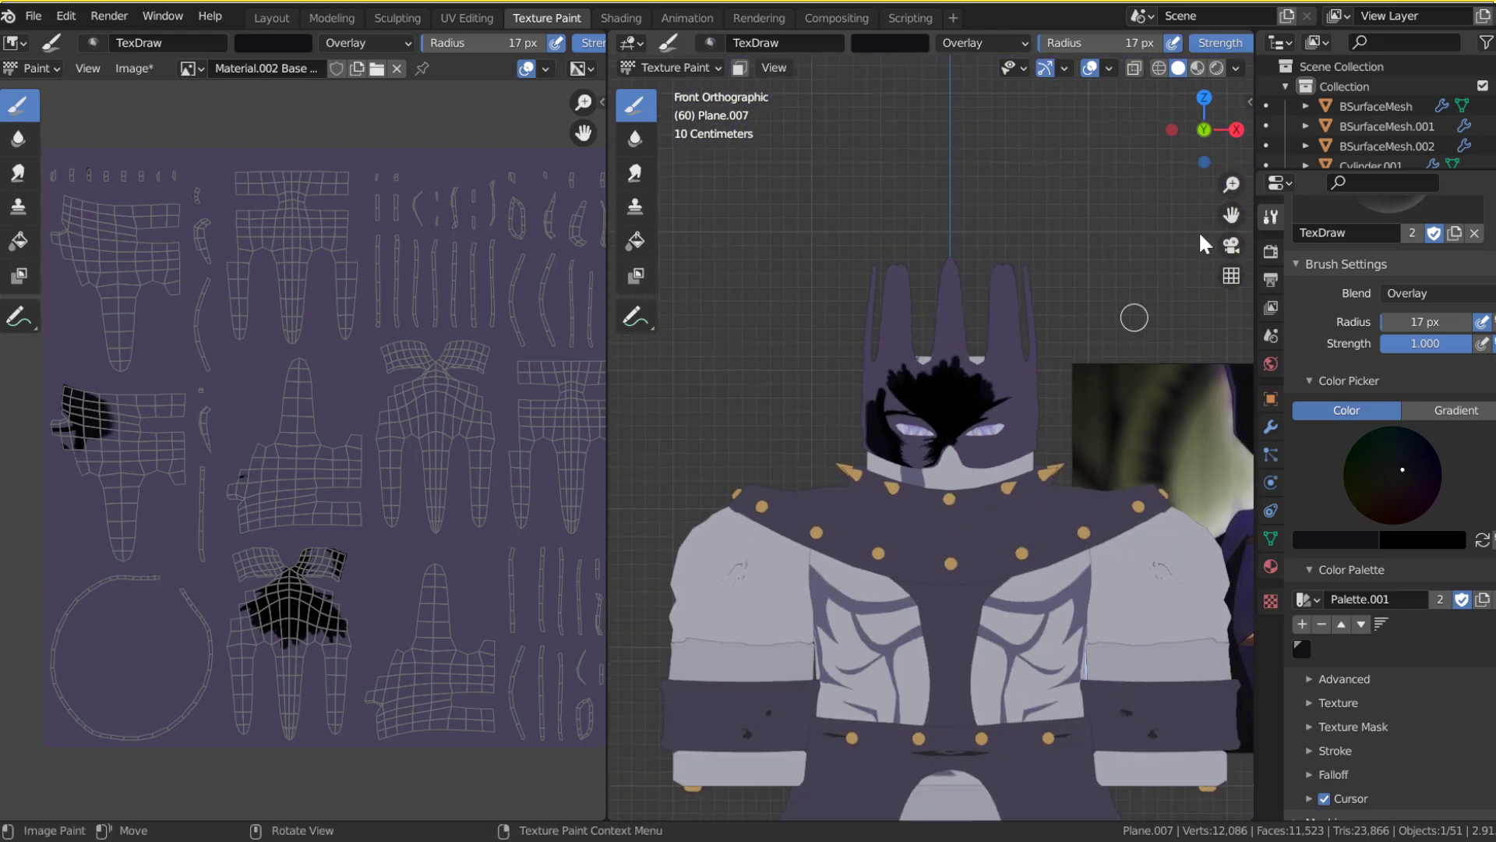
left_click_drag(1208, 136, 1299, 198)
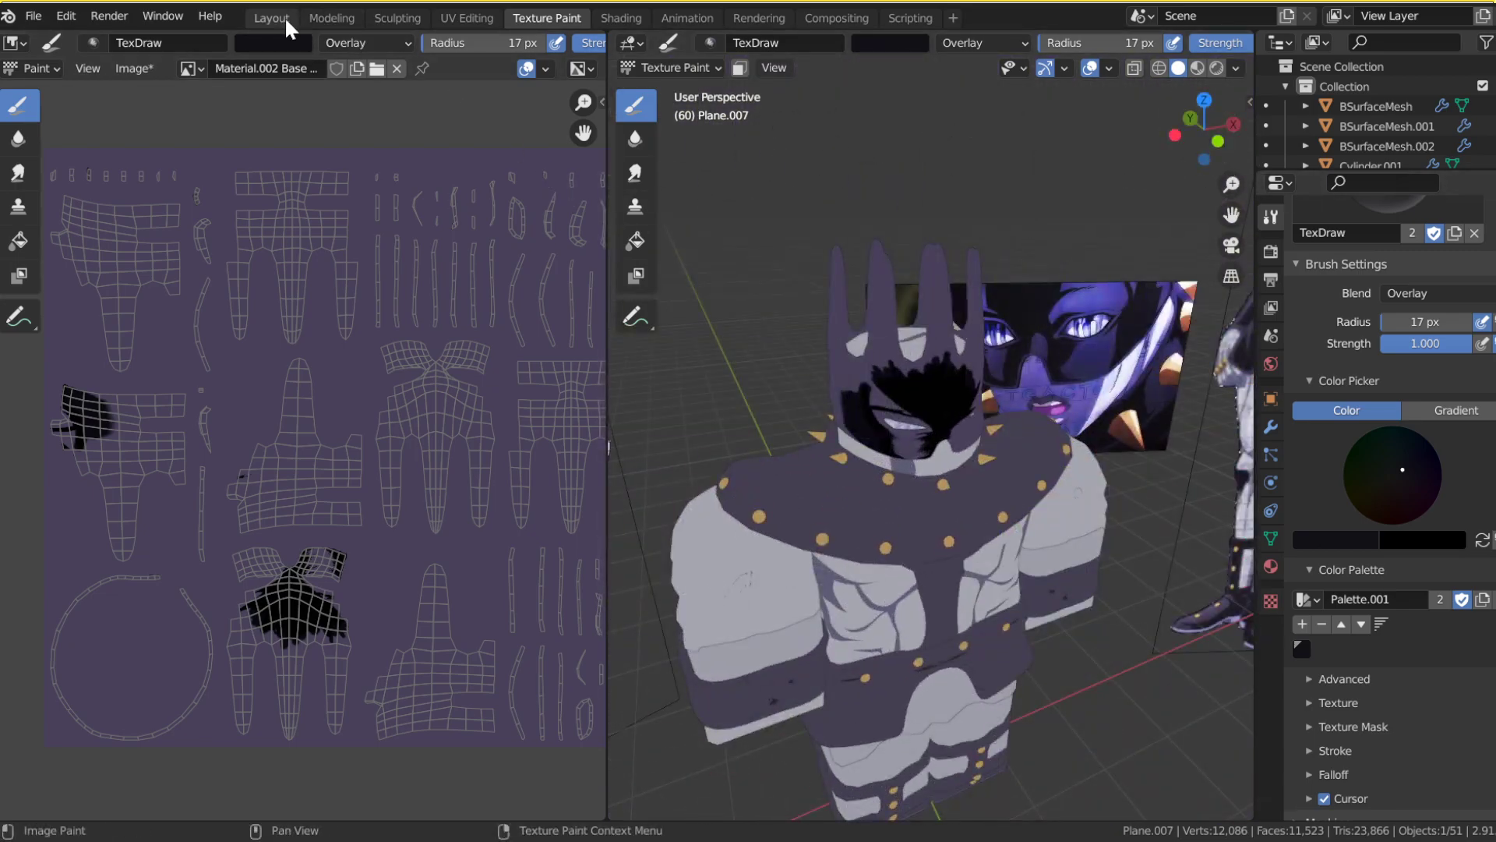
left_click(276, 19)
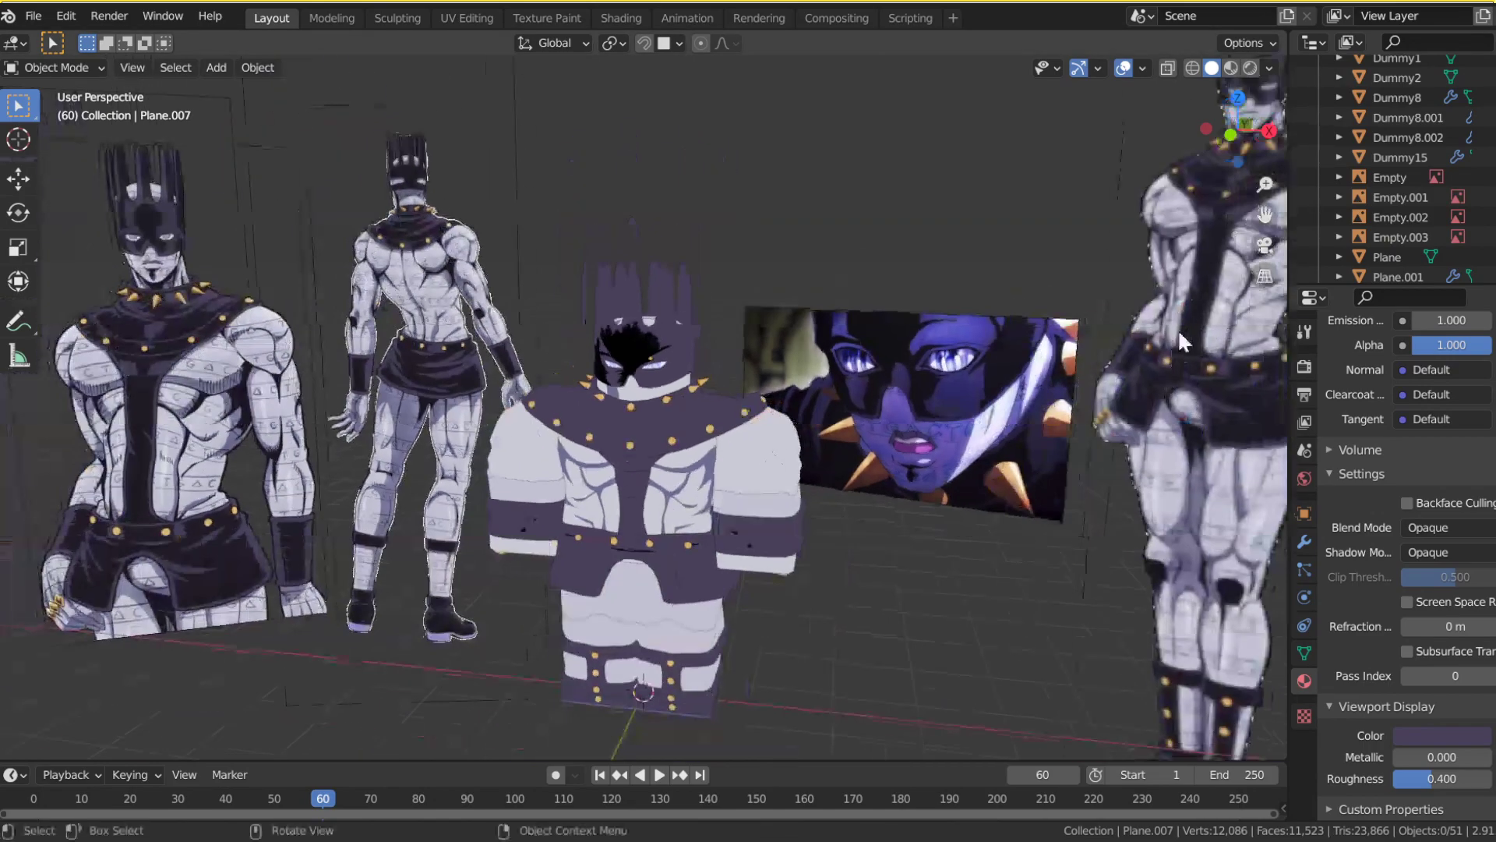
middle_click_drag(1177, 329, 715, 509)
left_click(717, 538)
key("Tab")
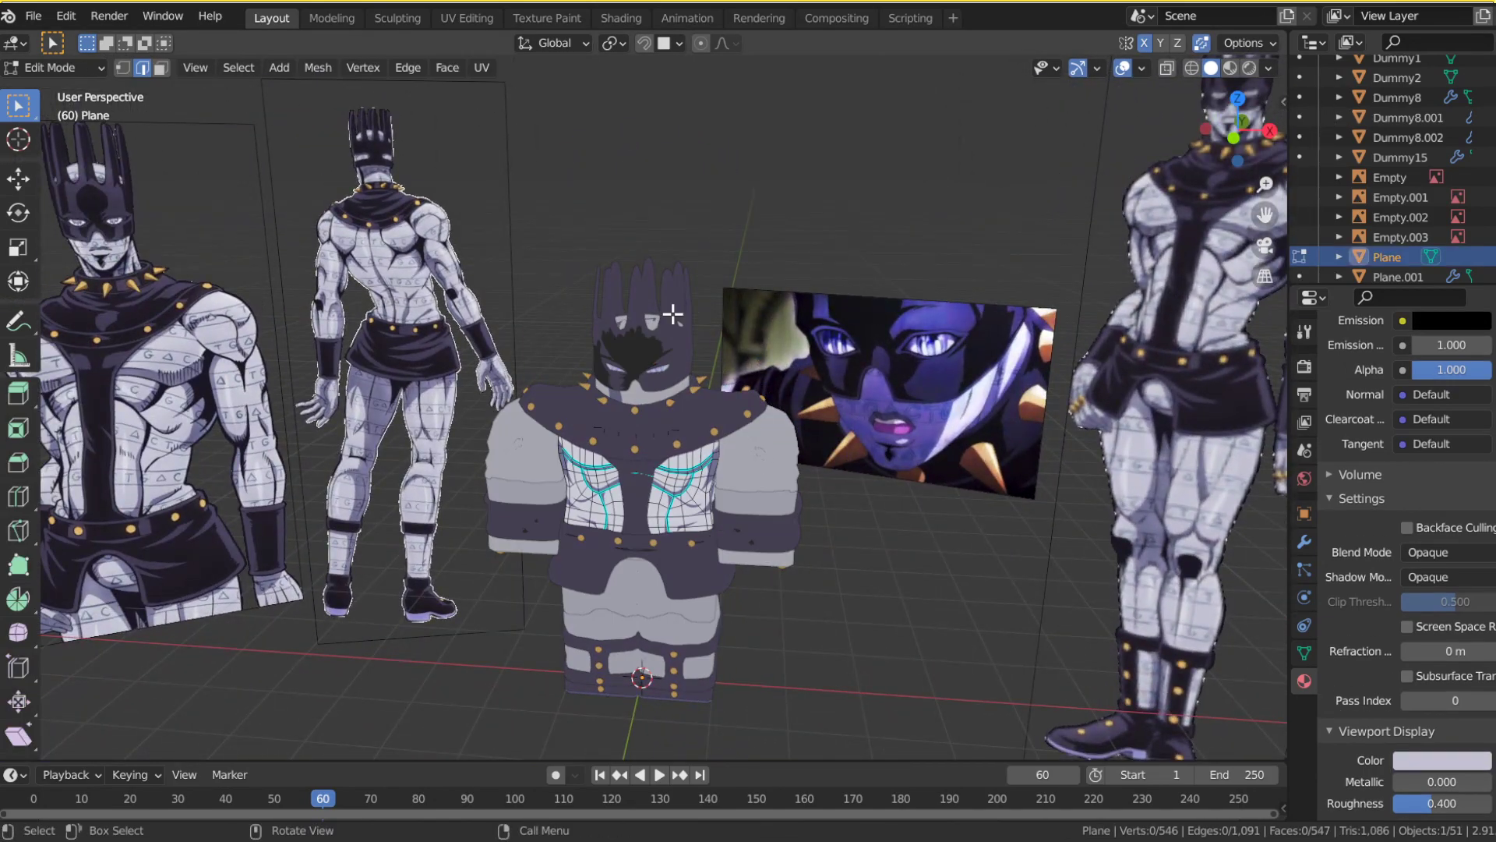
left_click(553, 17)
Step: Save the file, then sample a dark color from the body reference image and add it to the palette
left_click(1214, 140)
mouse_move(1231, 214)
left_mouse_down()
mouse_move(995, 86)
mouse_move(932, 31)
mouse_move(1488, 261)
mouse_move(1475, 240)
mouse_move(1495, 247)
left_mouse_up()
left_click_drag(1231, 184, 1306, 106)
key("ctrl+s")
left_click(1343, 543)
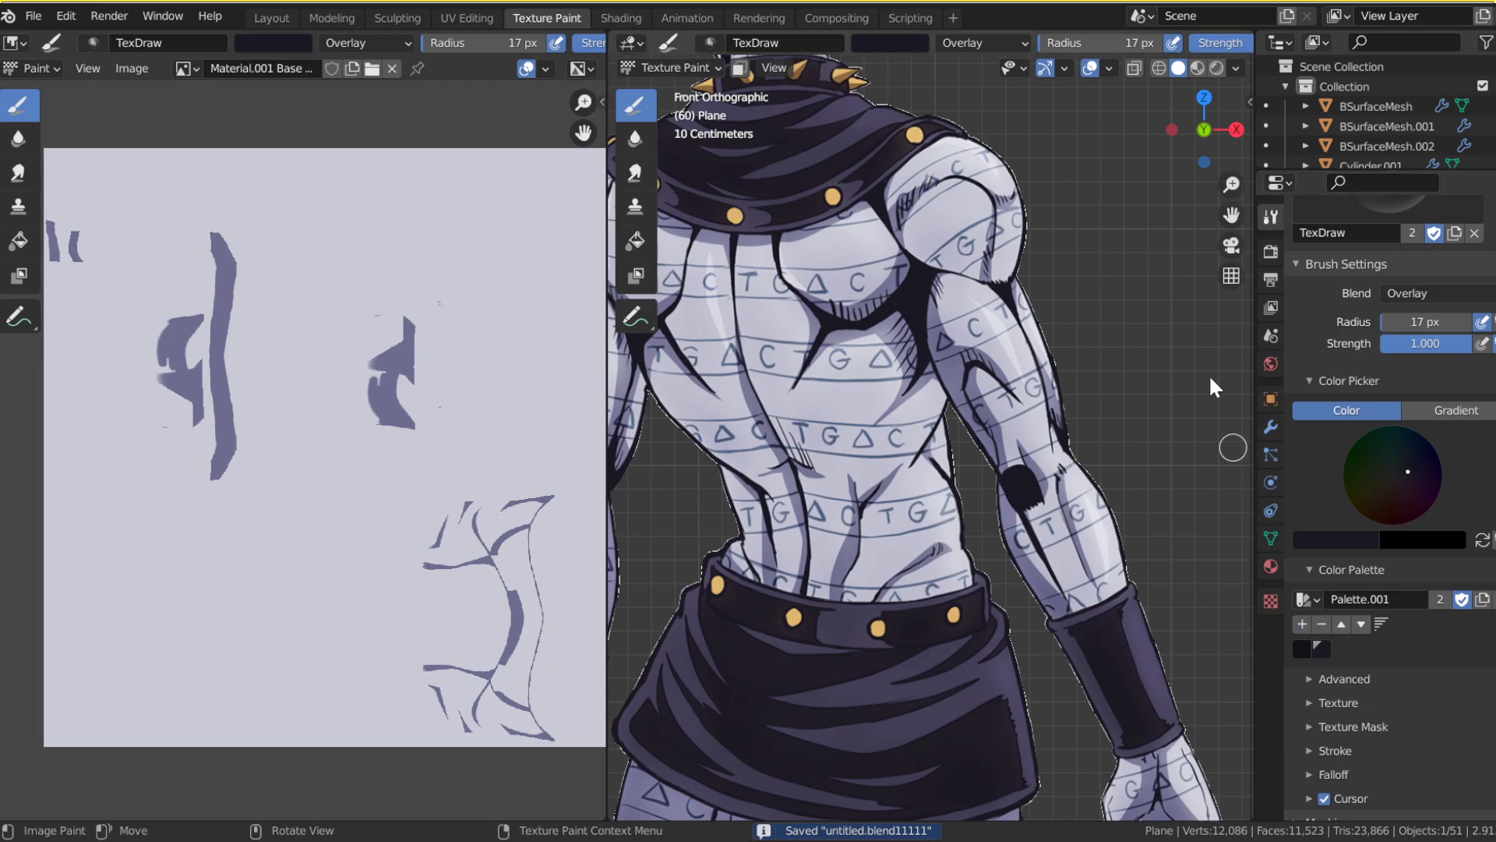
Step: Try dark brush strokes on the torso below the collar, undo them and save the file
mouse_move(1231, 215)
left_mouse_down()
mouse_move(899, 120)
mouse_move(1136, 153)
mouse_move(1128, 127)
mouse_move(976, 1)
left_mouse_up()
left_click_drag(1231, 186, 1152, 165)
key("ctrl+z")
mouse_move(912, 304)
left_mouse_down()
mouse_move(965, 304)
mouse_move(795, 352)
left_mouse_up()
key("ctrl+z")
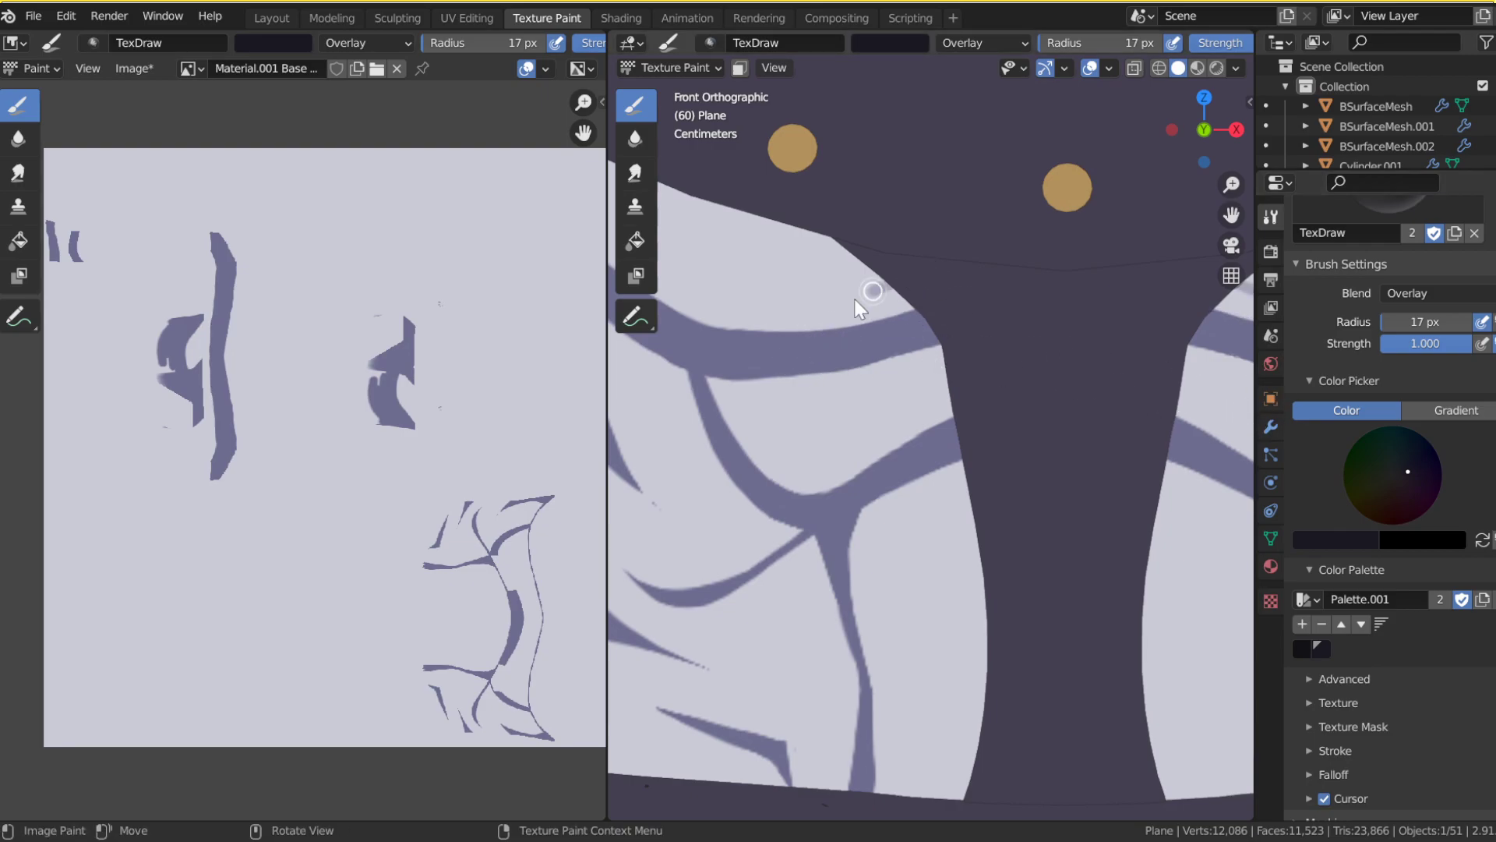
key("ctrl+s")
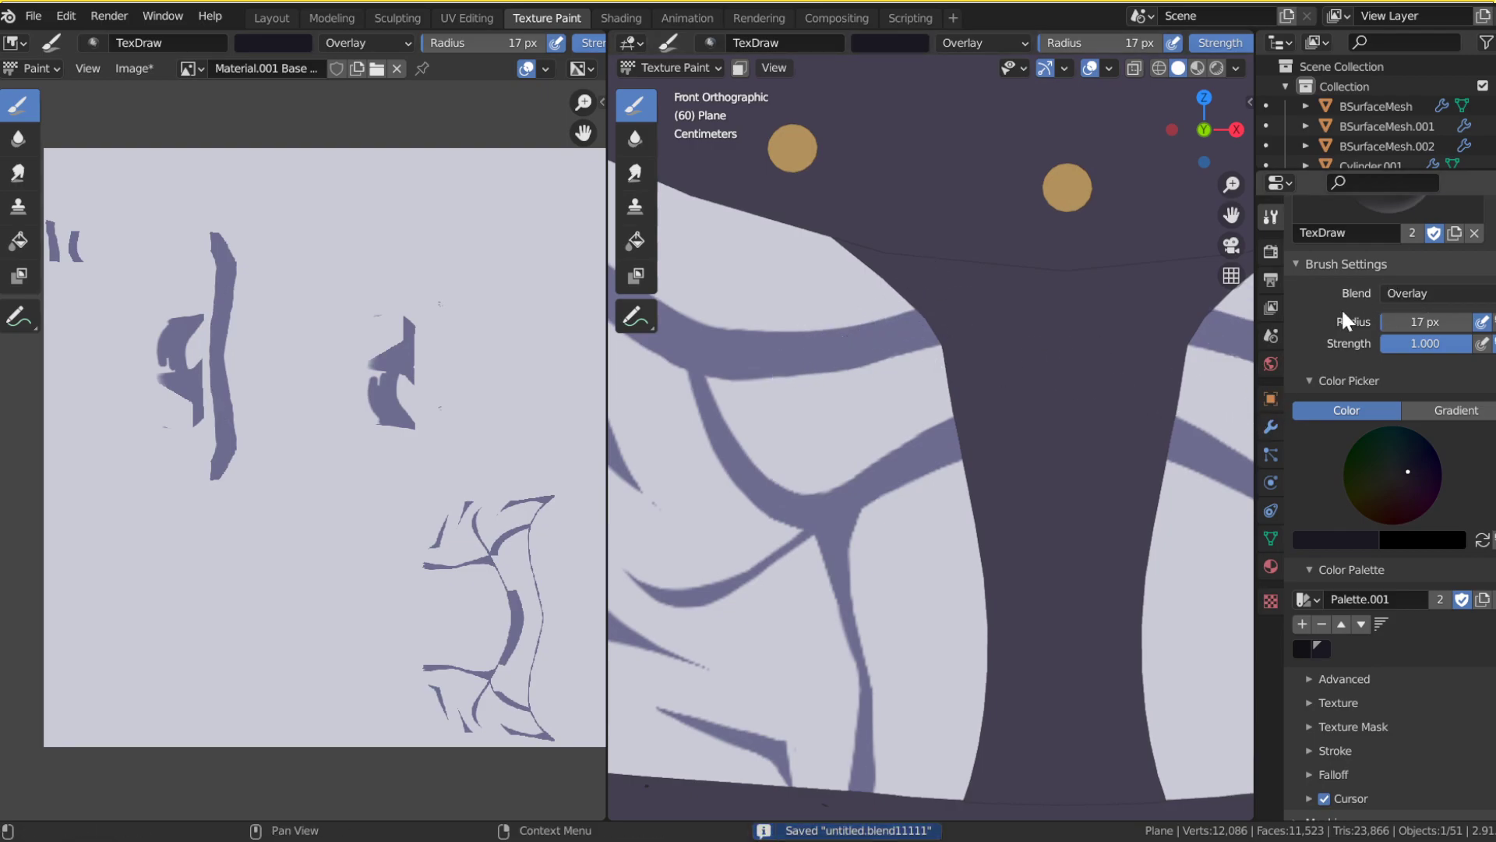
Step: Set the brush blend mode to Mix, darken the inner end of the chest band's upper edge and save the file
left_click(1415, 293)
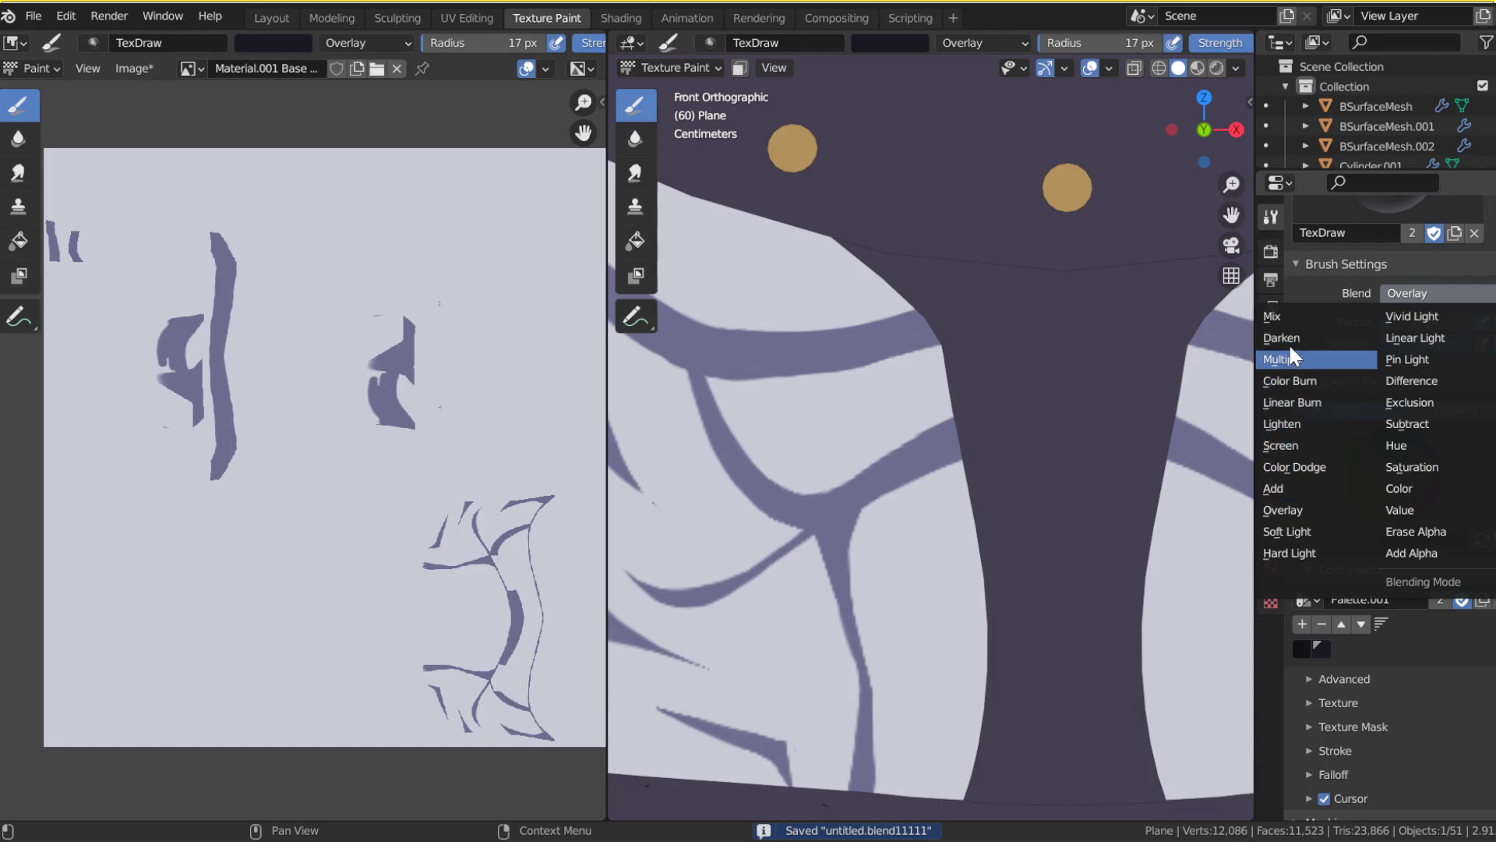
left_click(1295, 316)
left_click_drag(927, 308, 840, 325)
key("ctrl+z")
mouse_move(946, 302)
left_mouse_down()
mouse_move(845, 325)
mouse_move(879, 316)
left_mouse_up()
left_click_drag(1230, 207, 1473, 343)
key("ctrl+s")
Step: Extend the dark outline along the upper edge of the purple chest band to its outer end and save the file
mouse_move(776, 332)
left_mouse_down()
mouse_move(866, 408)
mouse_move(802, 353)
mouse_move(843, 393)
left_mouse_up()
key("ctrl+z")
mouse_move(783, 332)
left_mouse_down()
mouse_move(847, 399)
mouse_move(984, 469)
left_mouse_up()
key("ctrl+z")
left_click_drag(1236, 214, 1084, 108)
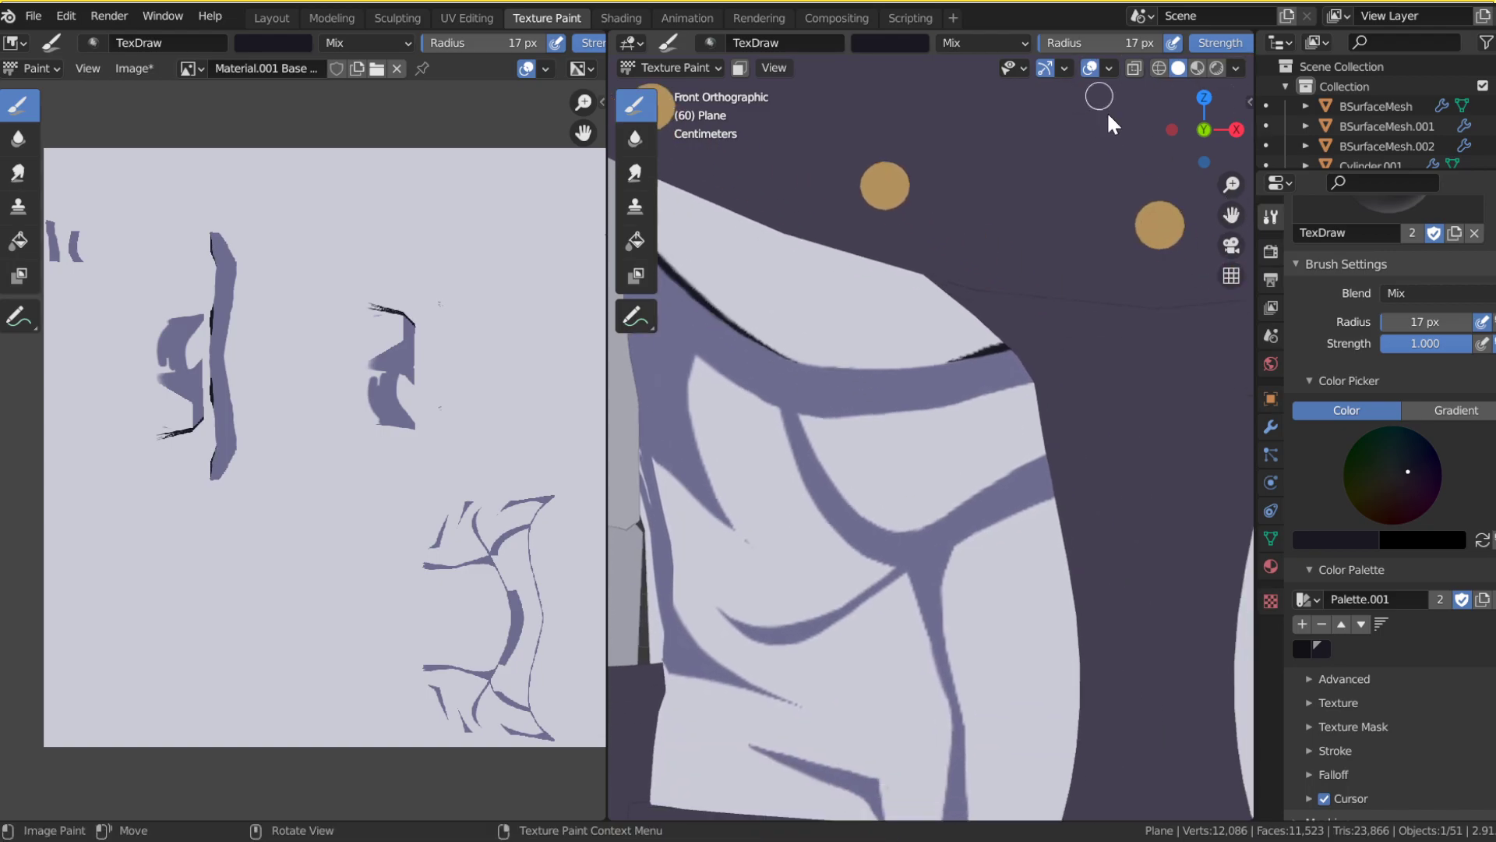
left_click_drag(724, 314, 824, 361)
key("ctrl+z")
mouse_move(736, 331)
left_mouse_down()
mouse_move(868, 369)
mouse_move(896, 361)
left_mouse_up()
key("ctrl+z")
left_click_drag(791, 353, 886, 363)
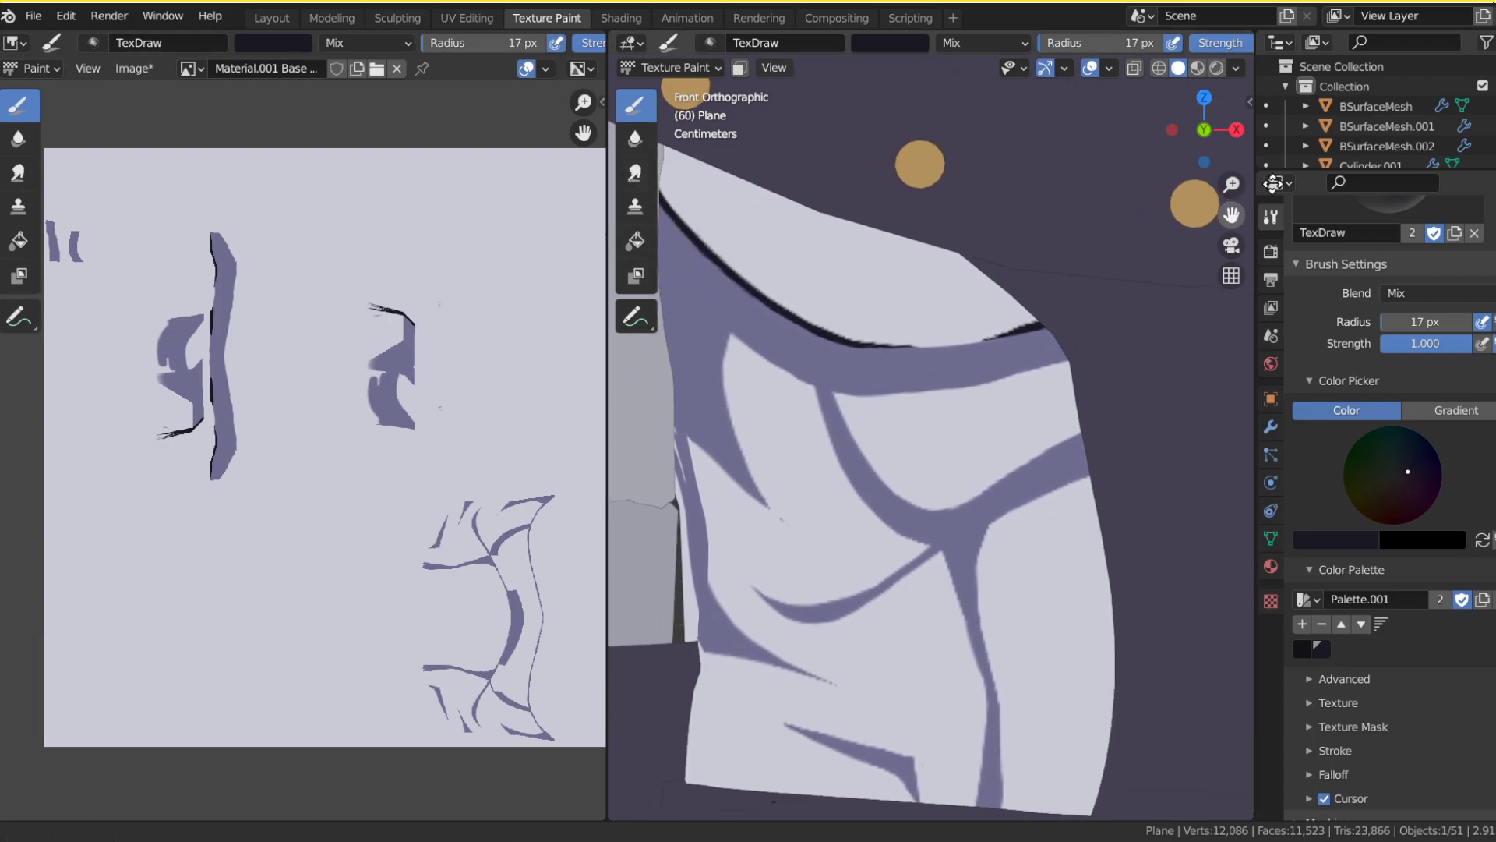
key("ctrl+s")
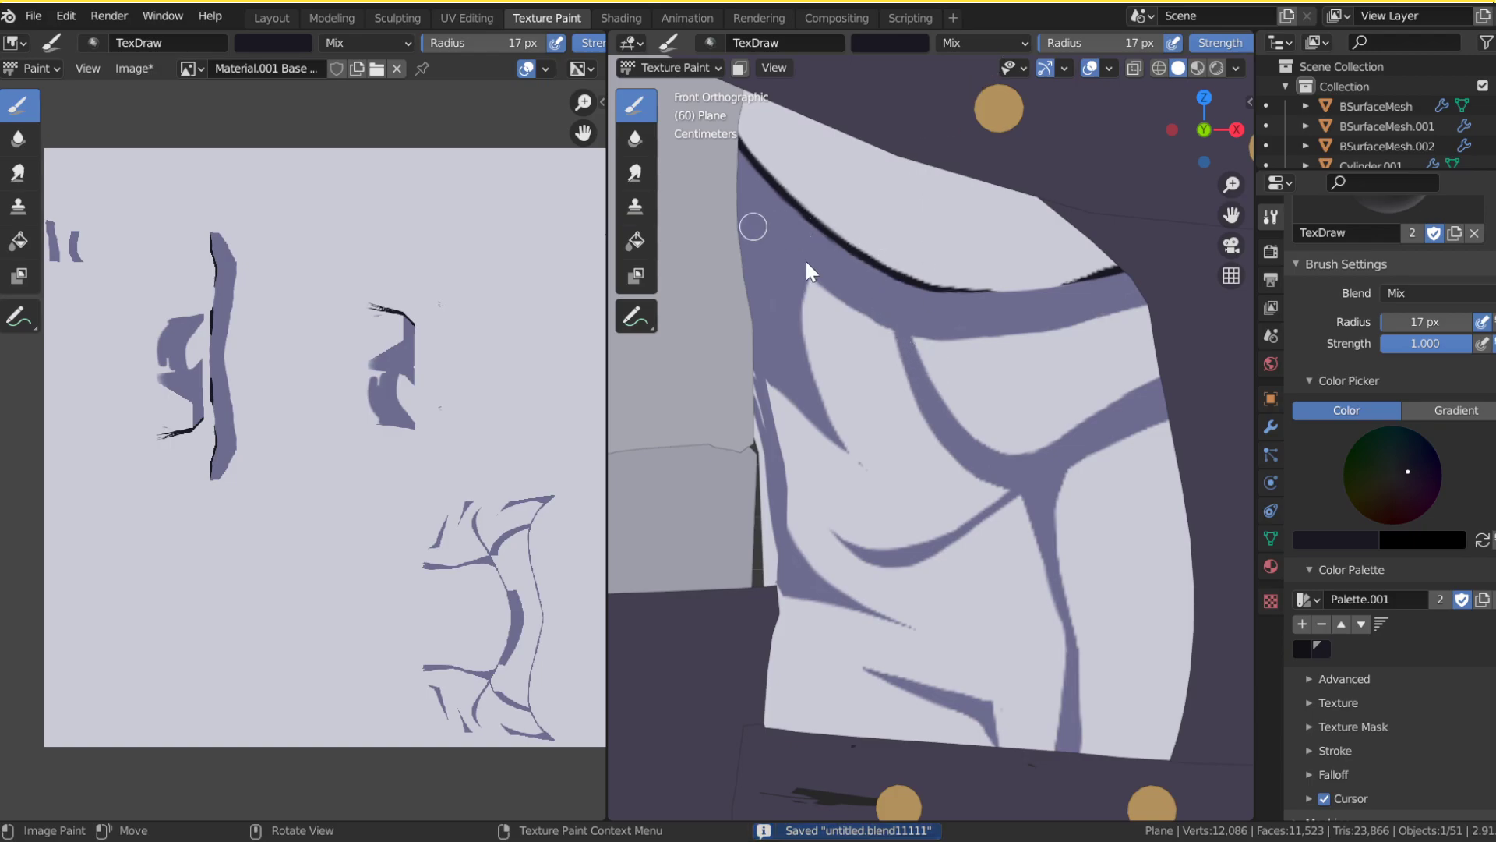
Step: Paint a dark outline along the lower edge of the purple chest band and save the file
left_click_drag(751, 243, 935, 343)
key("ctrl+z")
left_click_drag(745, 224, 926, 338)
left_click_drag(771, 248, 919, 335)
mouse_move(808, 277)
left_mouse_down()
mouse_move(940, 337)
mouse_move(1152, 303)
left_mouse_up()
key("ctrl+z")
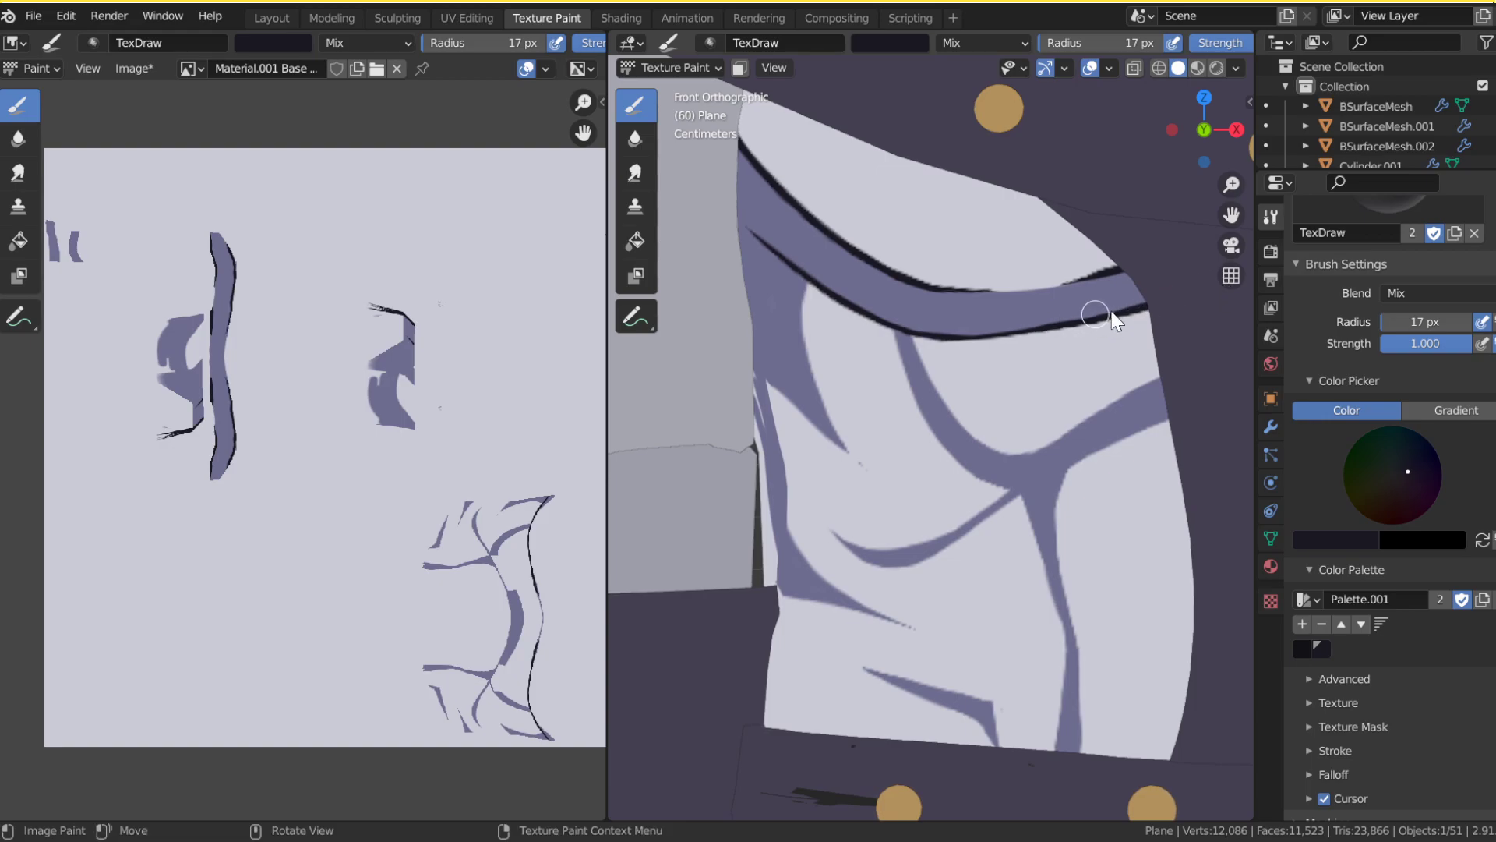
left_click_drag(1231, 215, 1267, 296)
scroll(762, 228, "up", 2)
key("ctrl+s")
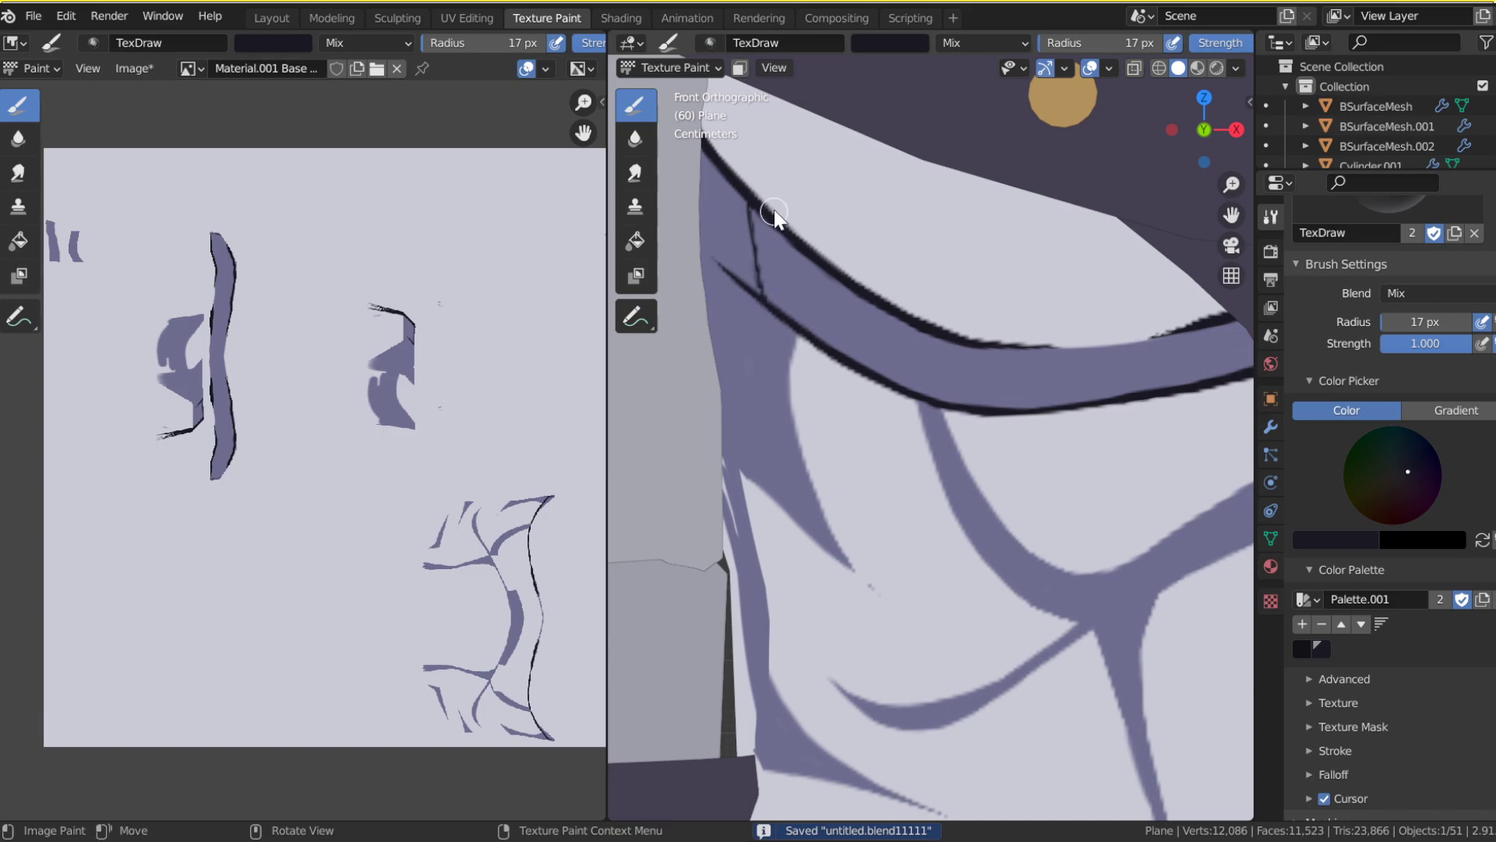
Step: Hatch the chest band's outer end with dark lines, add short ticks above its upper edge and save the file
left_click_drag(777, 214, 787, 316)
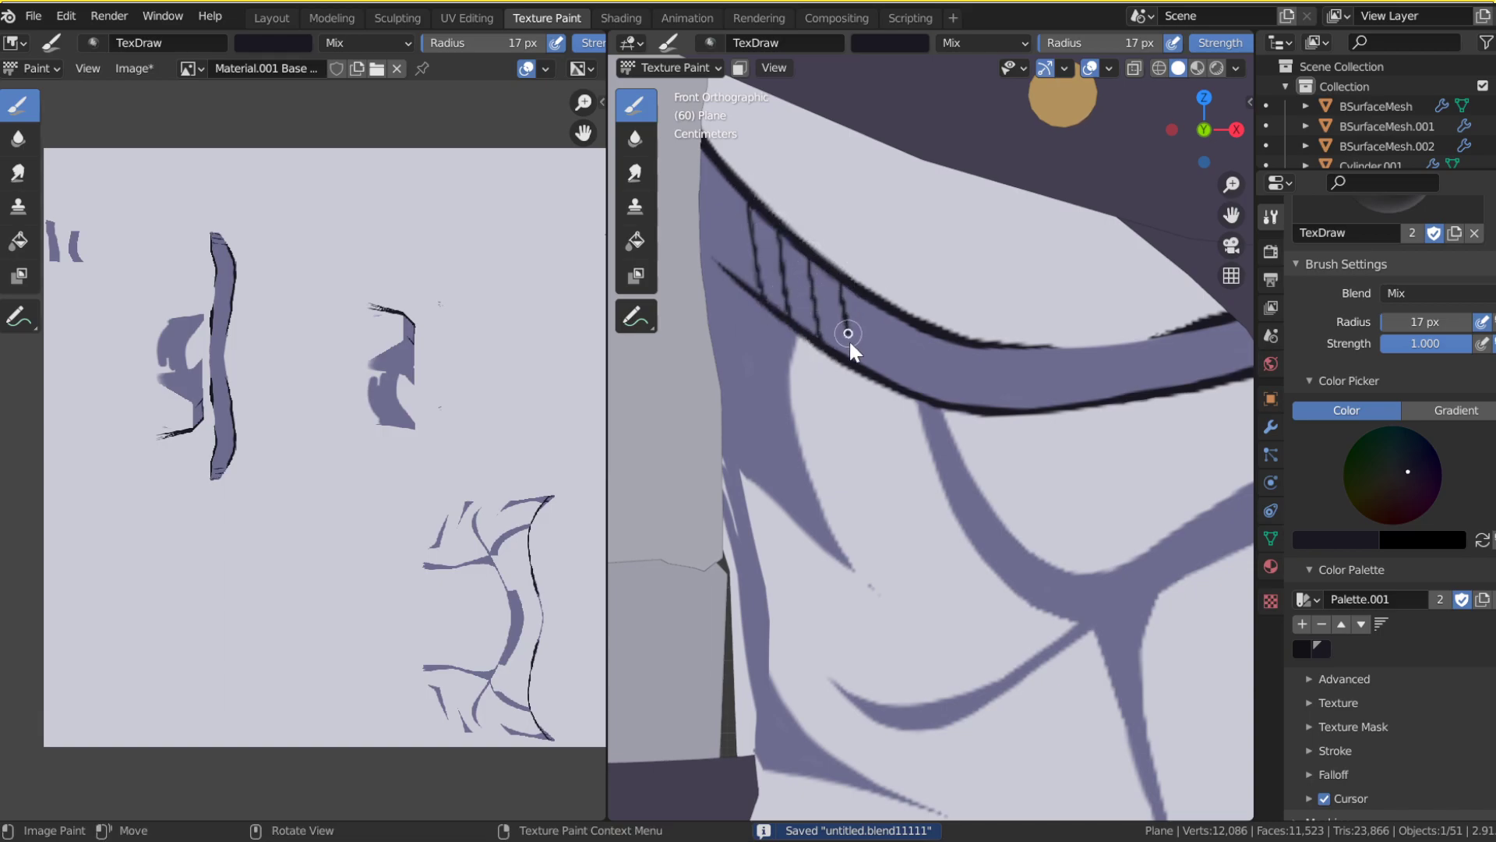
left_click_drag(876, 304, 888, 380)
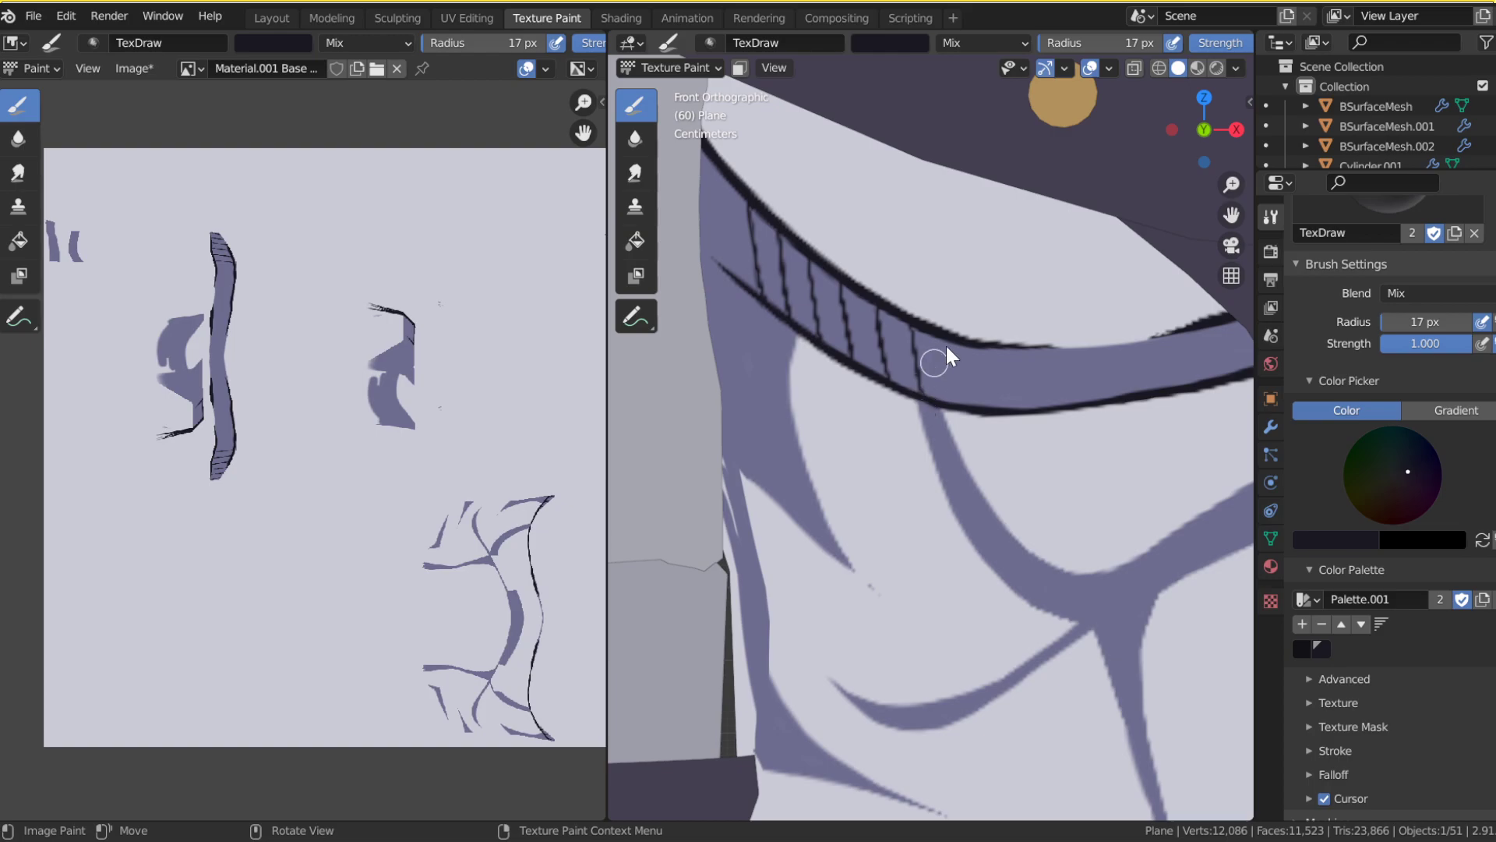
left_click_drag(949, 331, 962, 403)
left_click_drag(805, 223, 810, 238)
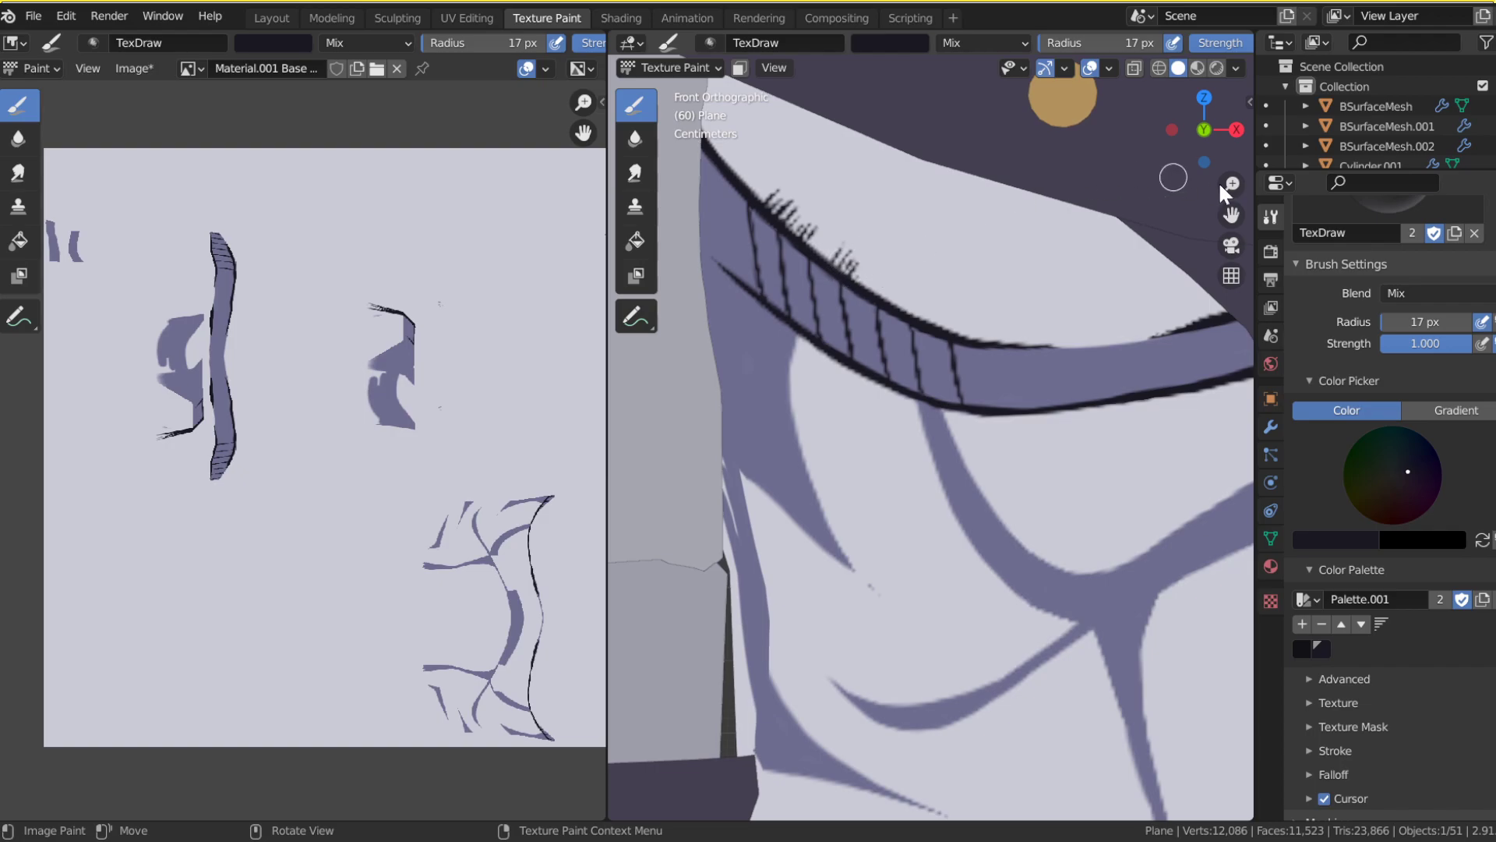
key("Home")
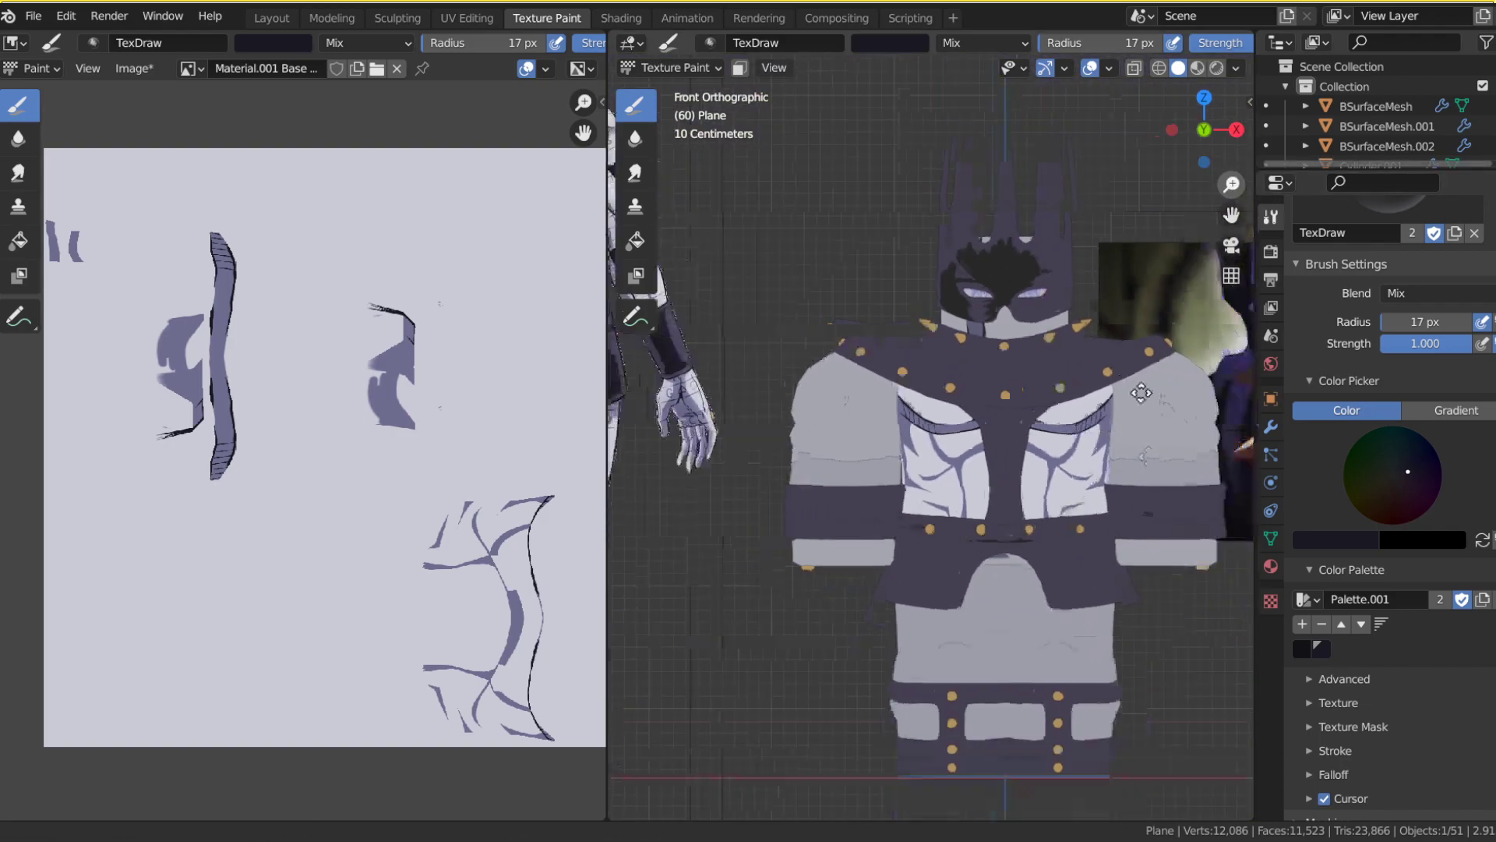
middle_click_drag(1140, 392, 1102, 146)
left_click_drag(1102, 146, 1170, 142)
left_click(1204, 131)
left_click_drag(1231, 184, 1219, 6)
key("ctrl+s")
Step: Paint a tapering dark outline down the outer side of the muscle fold branching below the chest band, saving the file
left_click_drag(900, 399, 935, 464)
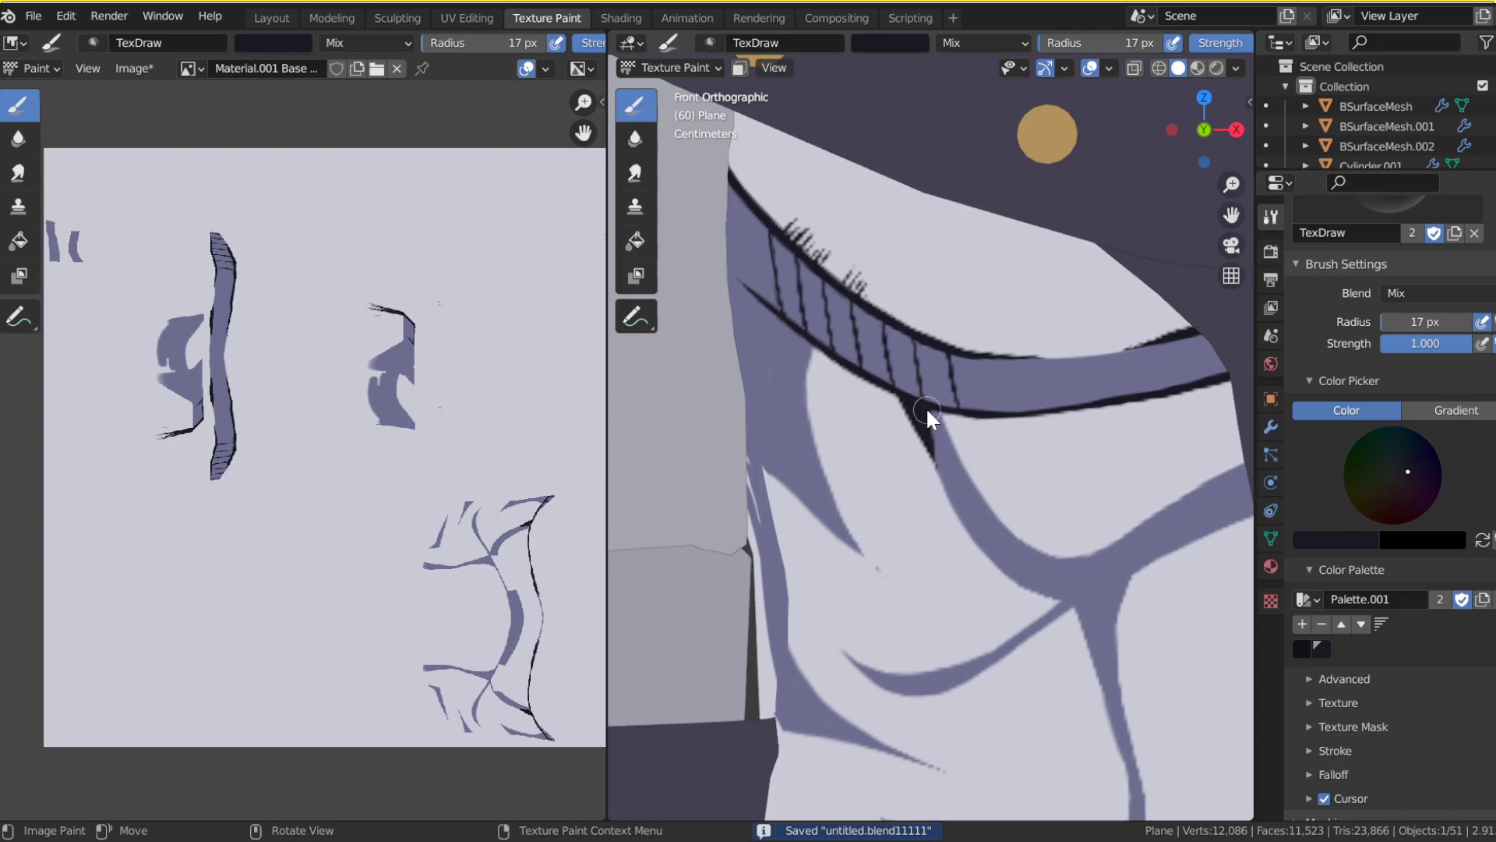
left_click_drag(918, 403, 958, 525)
key("ctrl+z")
left_click_drag(921, 430, 966, 528)
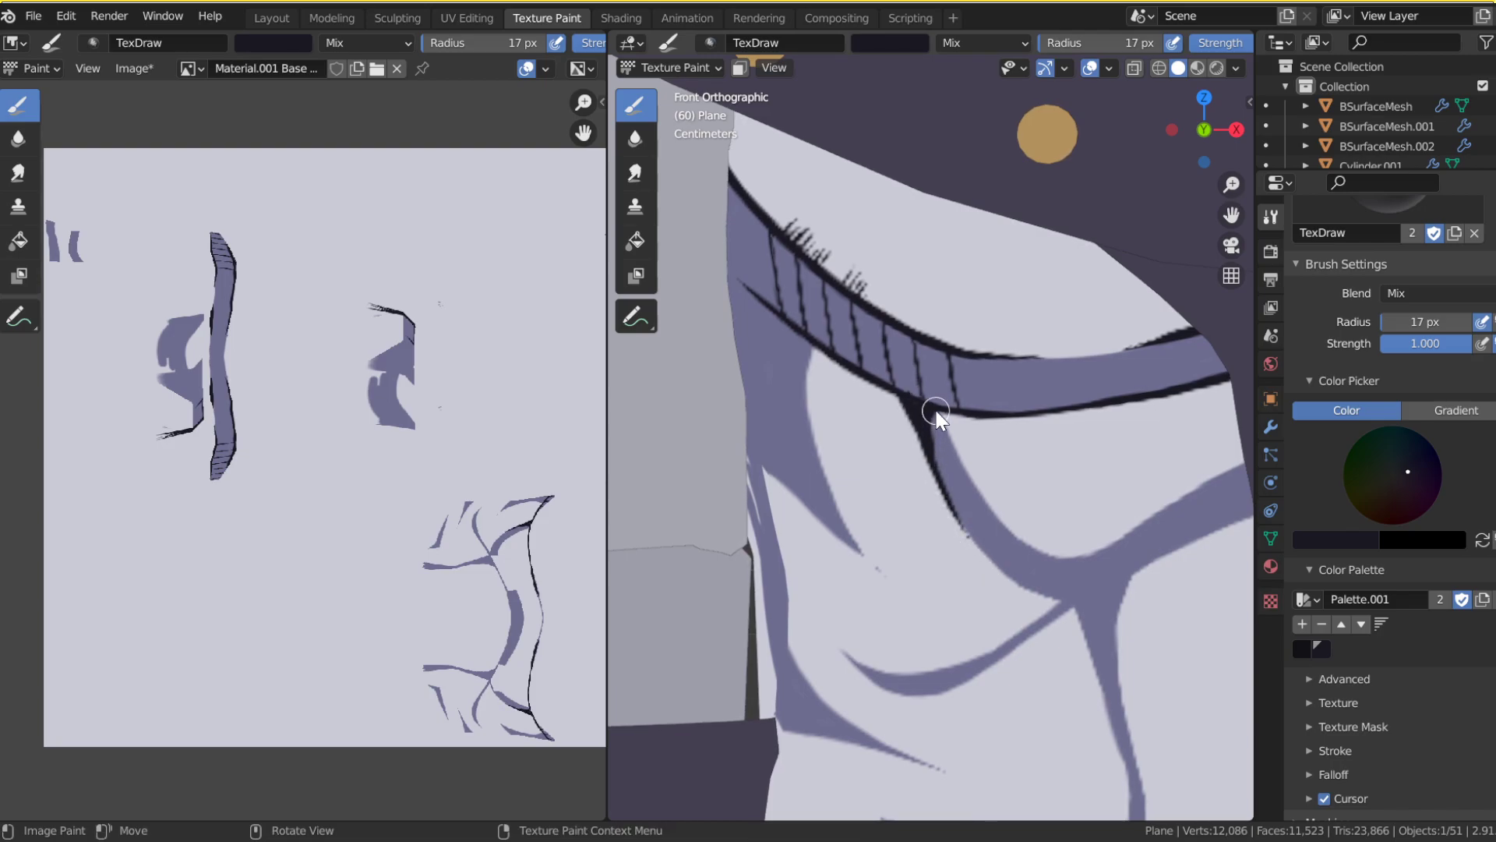
mouse_move(925, 421)
left_mouse_down()
mouse_move(966, 524)
mouse_move(936, 477)
left_mouse_up()
key("ctrl+s")
left_click_drag(871, 383, 922, 425)
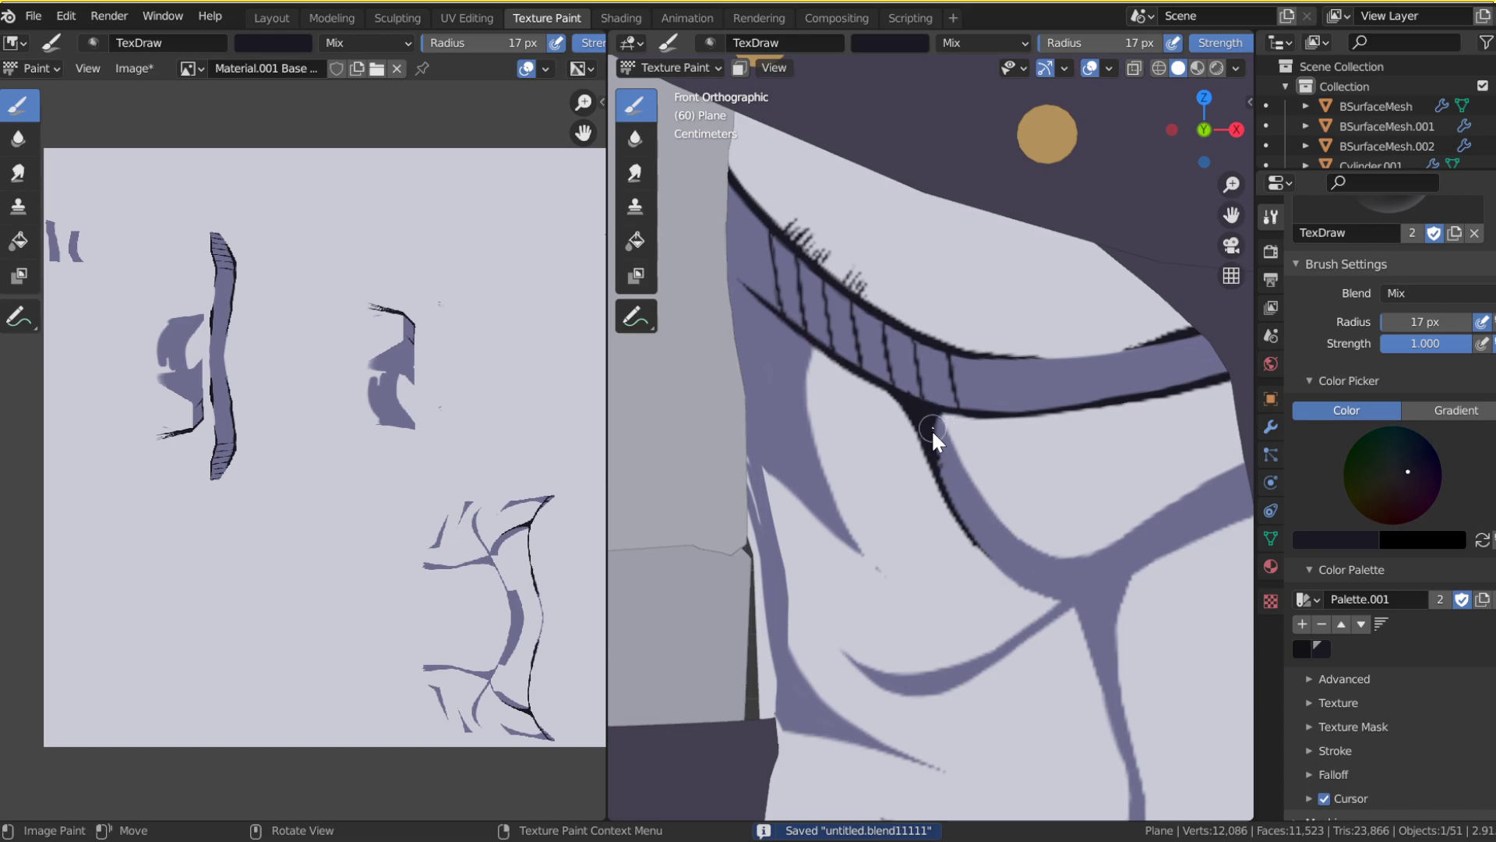
Step: Save the file and hatch the inner end of the chest band with short dark lines
left_click_drag(1222, 204, 1173, 129)
key("ctrl+s")
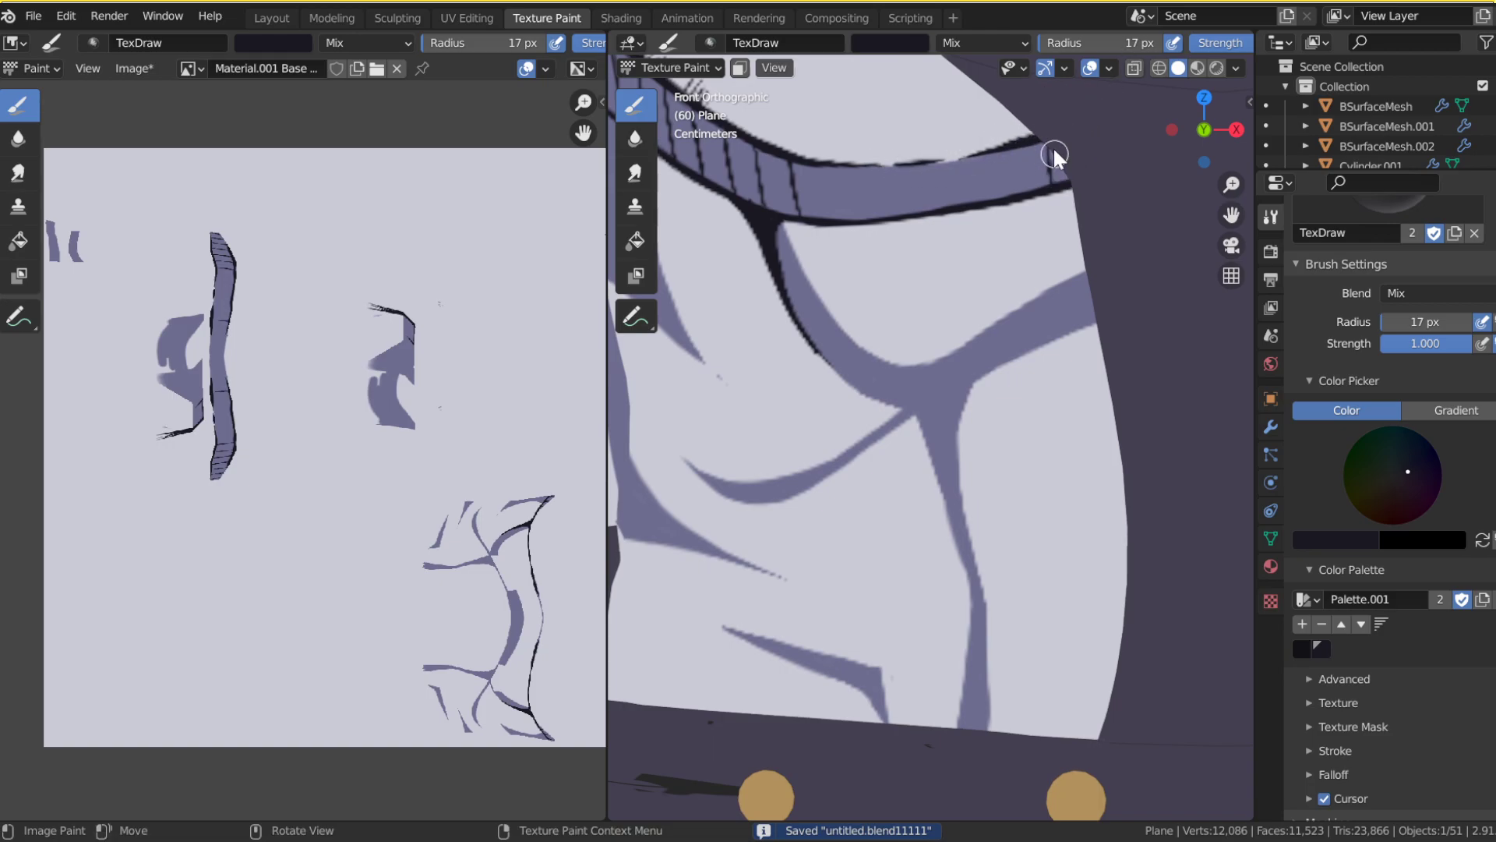
mouse_move(1030, 150)
left_mouse_down()
mouse_move(1030, 177)
mouse_move(1005, 194)
left_mouse_up()
Step: Outline the lower edge of the muscle fold running from the torso's center strip to the fold junction in dark and save
left_click_drag(1046, 344, 1009, 361)
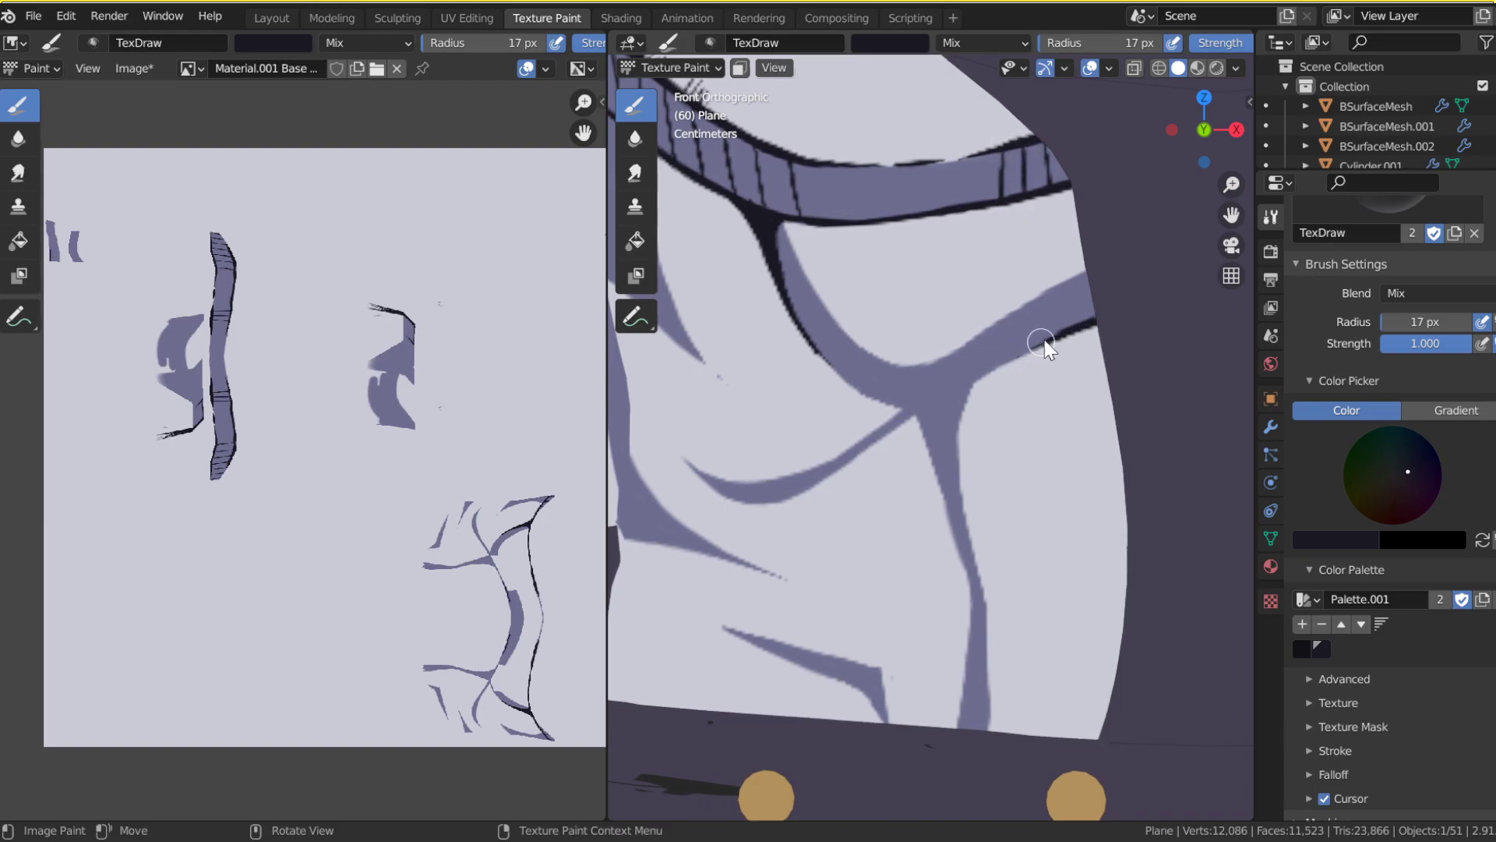
mouse_move(1041, 344)
left_mouse_down()
mouse_move(1093, 317)
mouse_move(941, 391)
left_mouse_up()
left_click_drag(813, 335, 927, 409)
left_click_drag(1234, 190, 891, 694)
middle_click_drag(891, 694, 1070, 319, "ctrl")
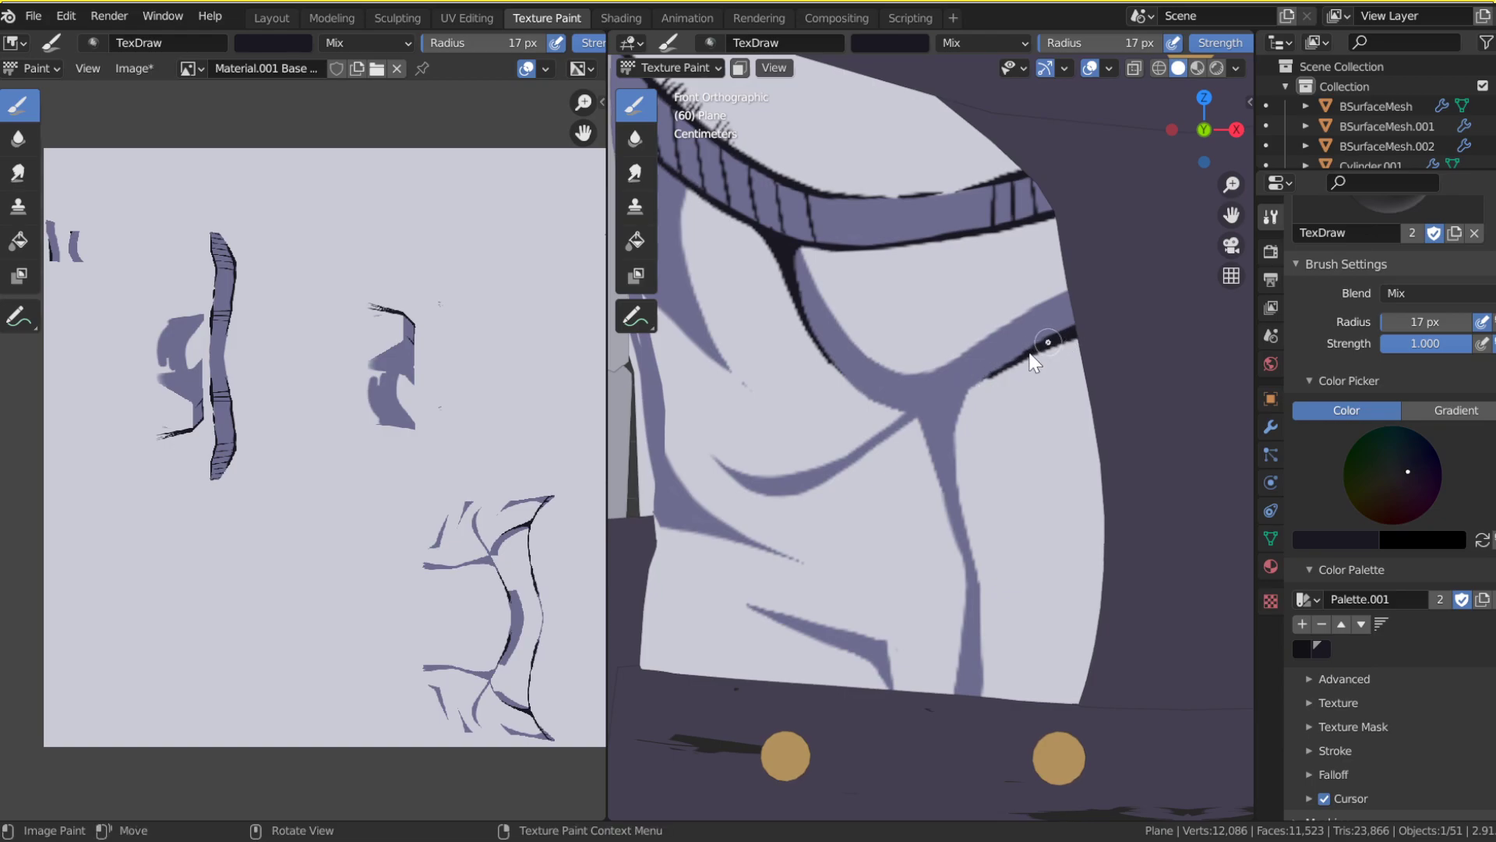
left_click_drag(1232, 187, 1065, 343)
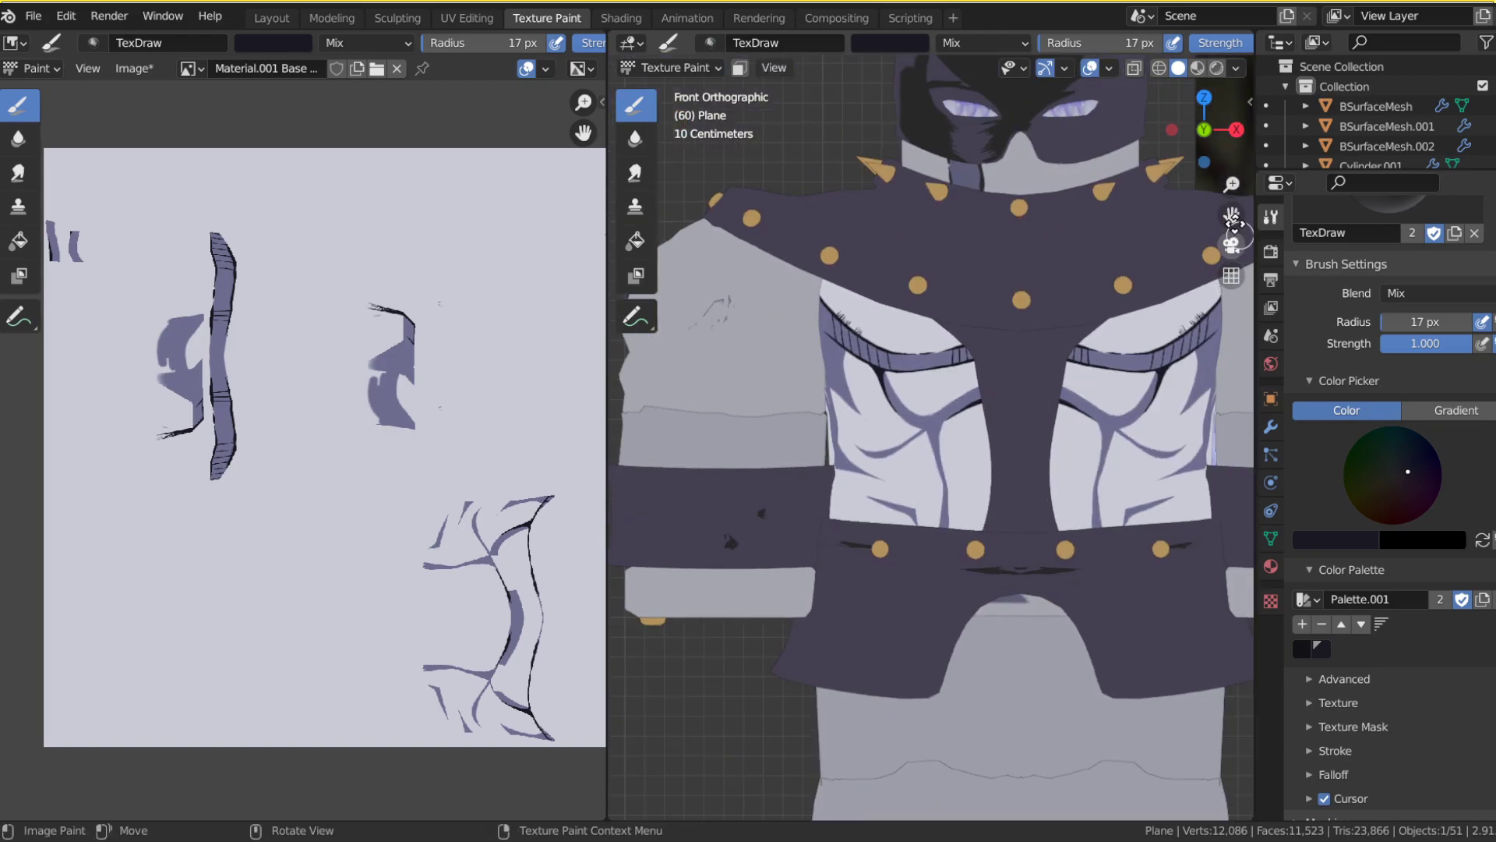
left_click_drag(1232, 217, 1079, 487)
mouse_move(1231, 184)
left_mouse_down()
mouse_move(1172, 349)
mouse_move(1162, 327)
mouse_move(1188, 136)
mouse_move(1216, 62)
mouse_move(1278, 241)
mouse_move(1199, 173)
mouse_move(1218, 223)
left_mouse_up()
mouse_move(1065, 405)
left_mouse_down()
mouse_move(1148, 353)
mouse_move(1120, 372)
left_mouse_up()
left_click_drag(981, 449, 1096, 377)
mouse_move(1224, 205)
left_mouse_down()
mouse_move(1219, 177)
mouse_move(1221, 195)
left_mouse_up()
key("ctrl+s")
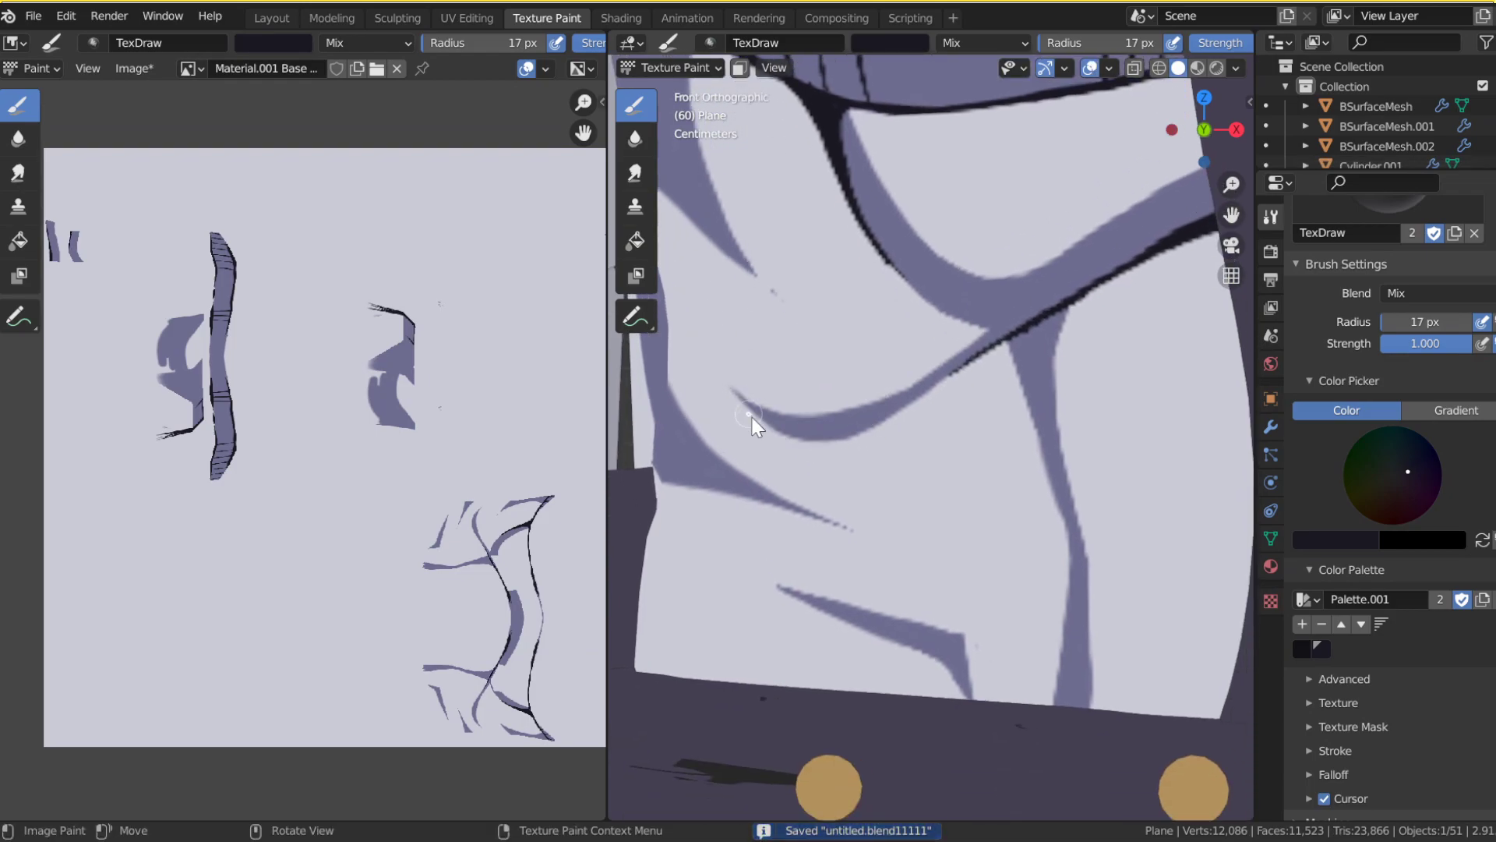
Step: Try dark outline strokes along the curved rib fold and undo them
key("ctrl+z")
mouse_move(750, 414)
left_mouse_down()
mouse_move(925, 372)
mouse_move(885, 427)
left_mouse_up()
key("ctrl+z")
left_click_drag(745, 410, 962, 362)
key("ctrl+z")
left_click_drag(746, 413, 936, 379)
key("ctrl+z")
left_click_drag(743, 406, 943, 378)
key("ctrl+z")
left_click_drag(741, 412, 970, 363)
key("ctrl+z")
left_click_drag(736, 407, 964, 367)
key("ctrl+z")
left_click_drag(745, 405, 988, 334)
key("ctrl+z")
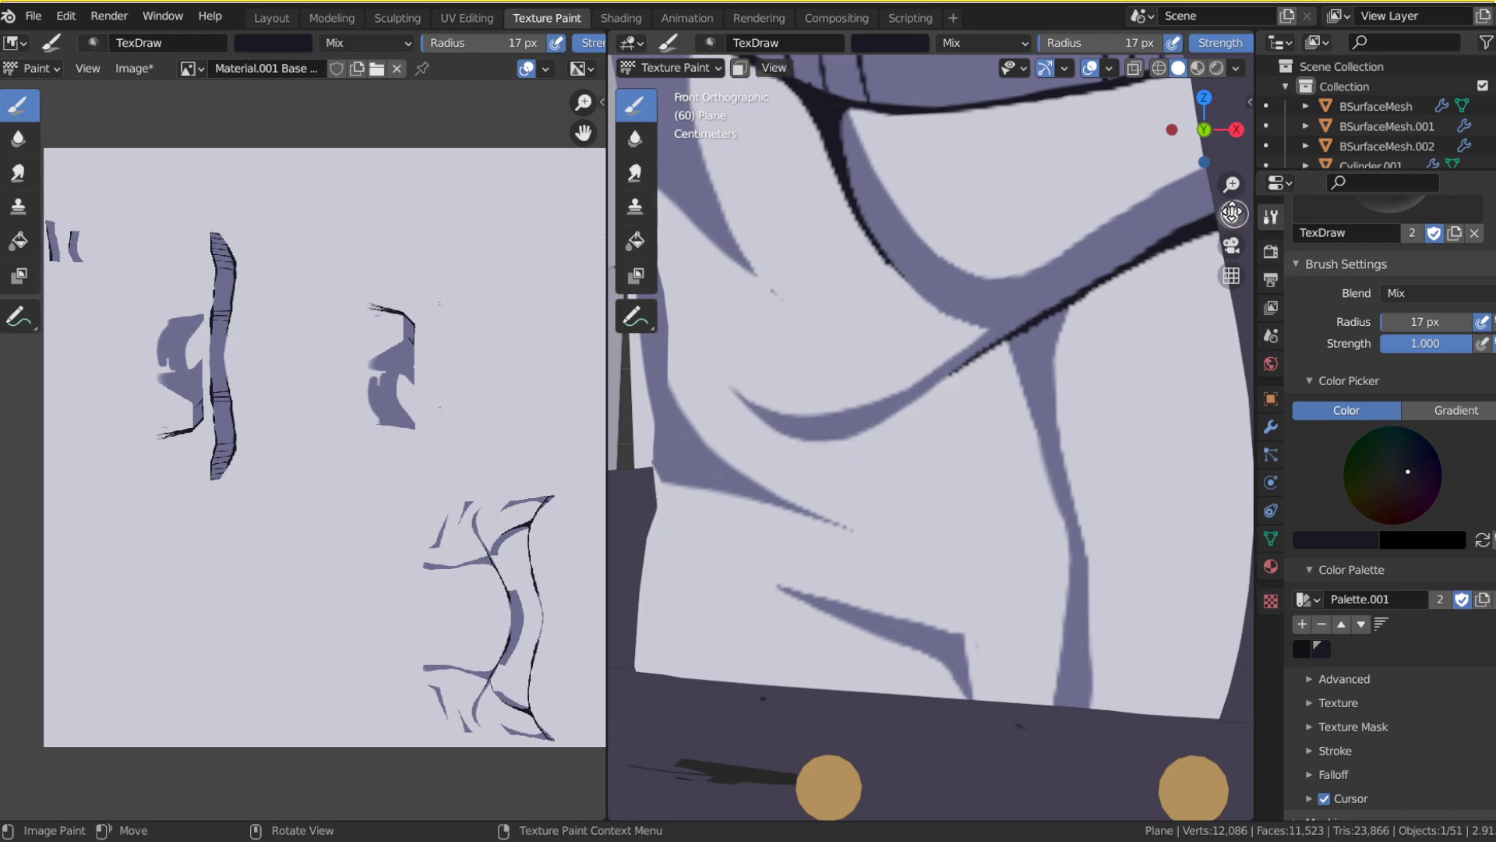
Step: Outline the lower edge of the curved rib fold in dark up to the fold junction
left_click_drag(1231, 212, 1214, 133)
scroll(873, 374, "down", 2)
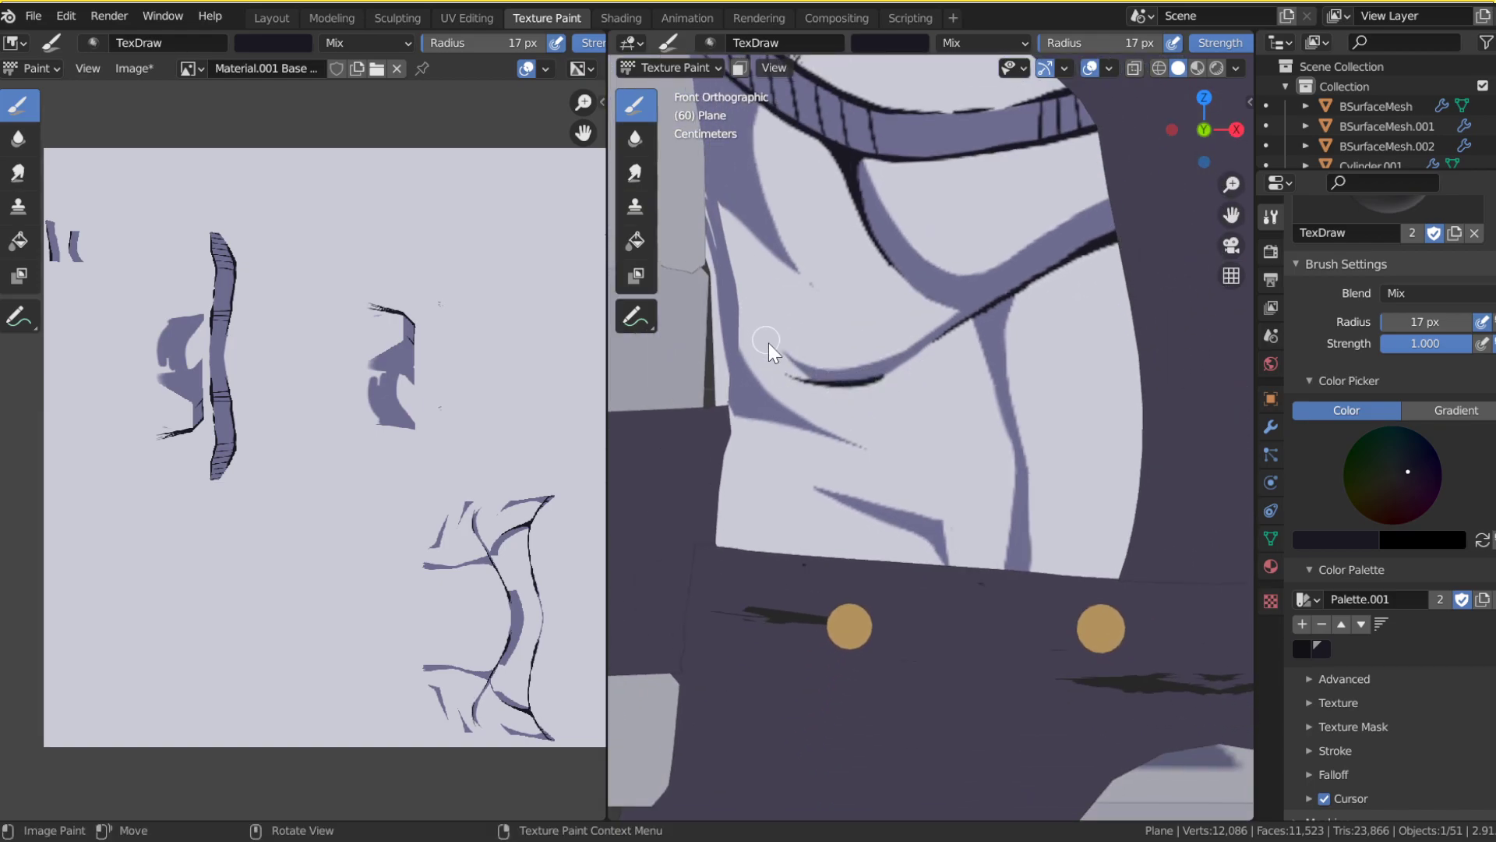
key("ctrl+z")
left_click_drag(878, 384, 809, 358)
key("ctrl+z")
key("ctrl+z")
left_click_drag(867, 385, 810, 367)
scroll(1005, 241, "up", 4)
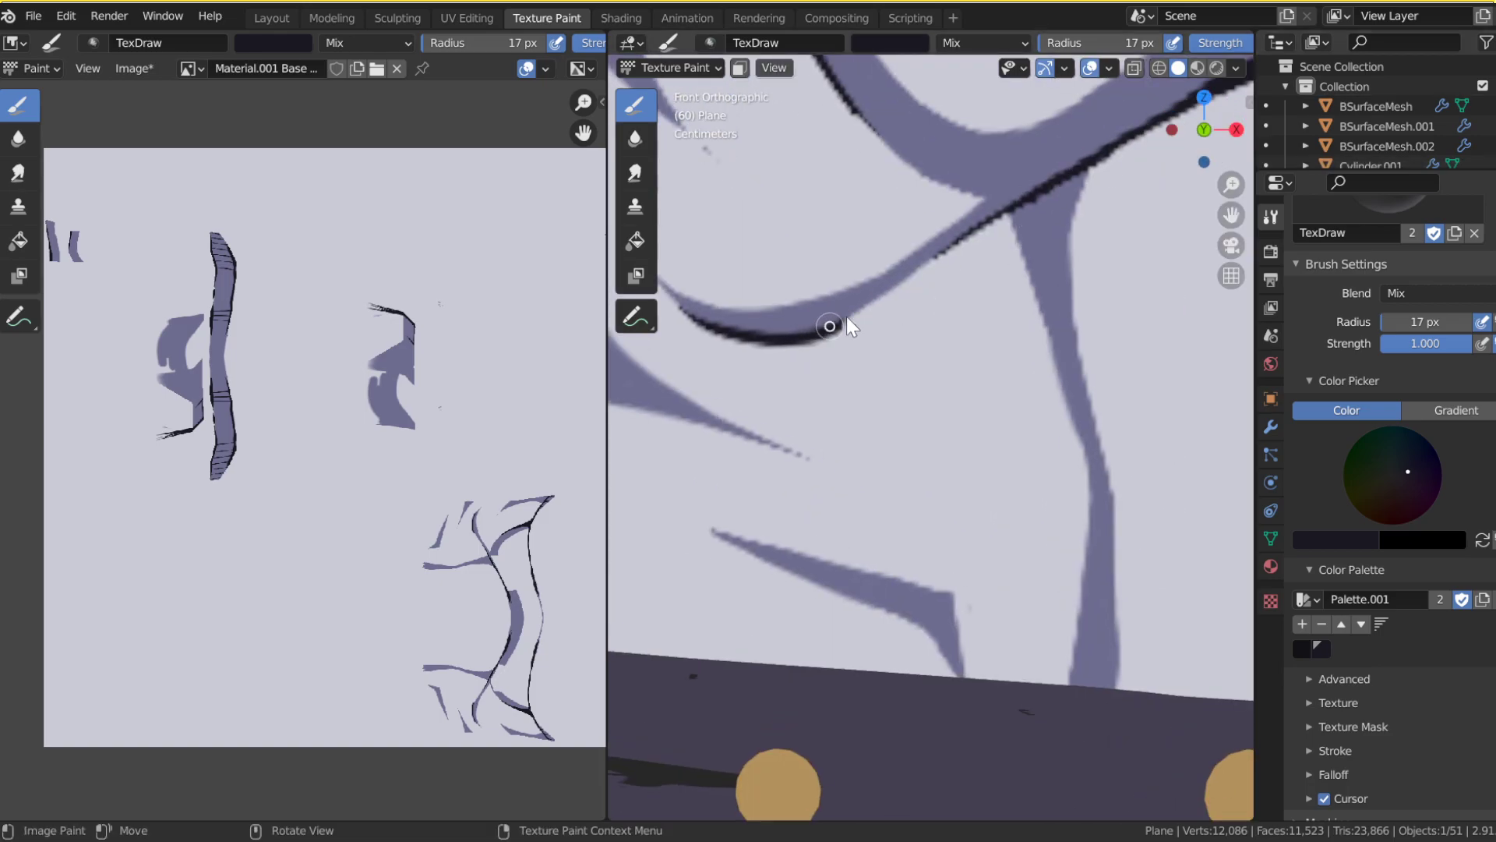
key("ctrl+z")
left_click_drag(836, 324, 942, 252)
left_click_drag(886, 293, 996, 219)
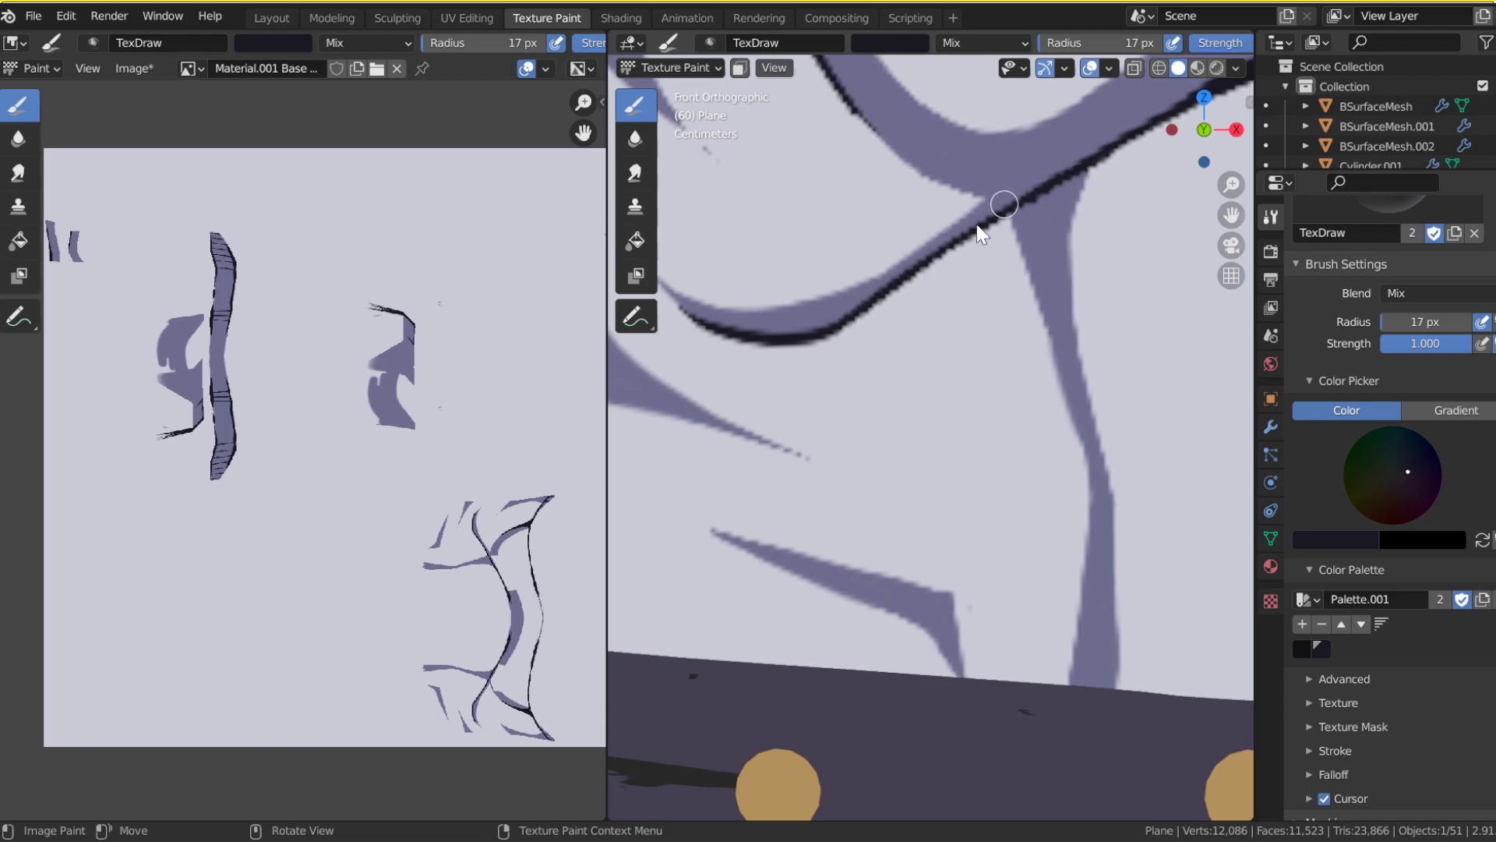
Step: Save the file and paint a dark line down the outer edge of the vertical abdomen fold to the belt
scroll(1228, 210, "down", 6)
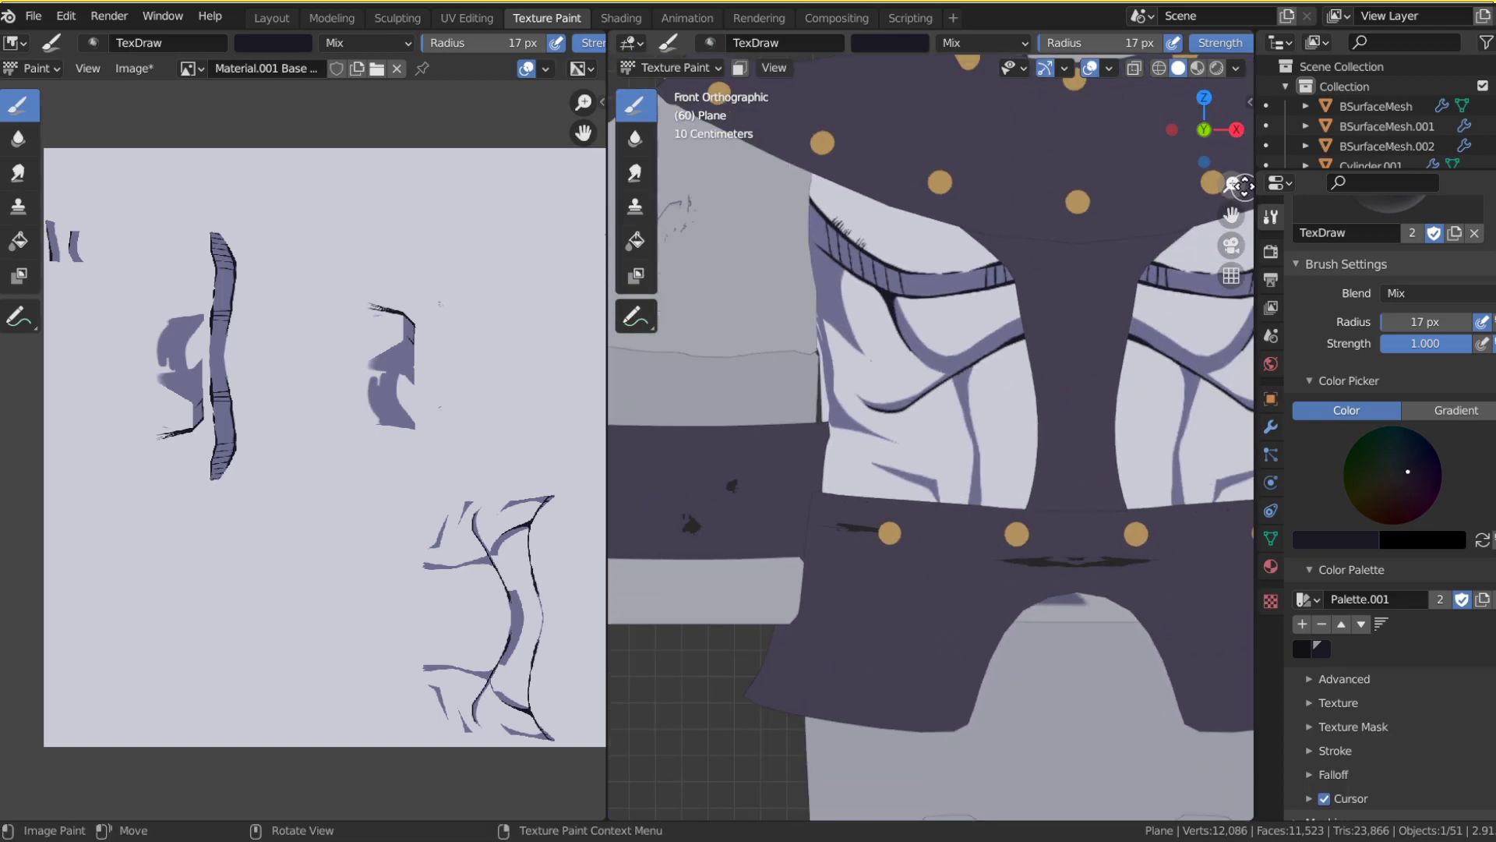
scroll(1229, 212, "down", 4)
left_click_drag(1229, 211, 1127, 254)
left_click_drag(1231, 185, 1213, 47)
key("ctrl+s")
left_click_drag(1044, 285, 1066, 346)
left_click_drag(1049, 280, 1070, 362)
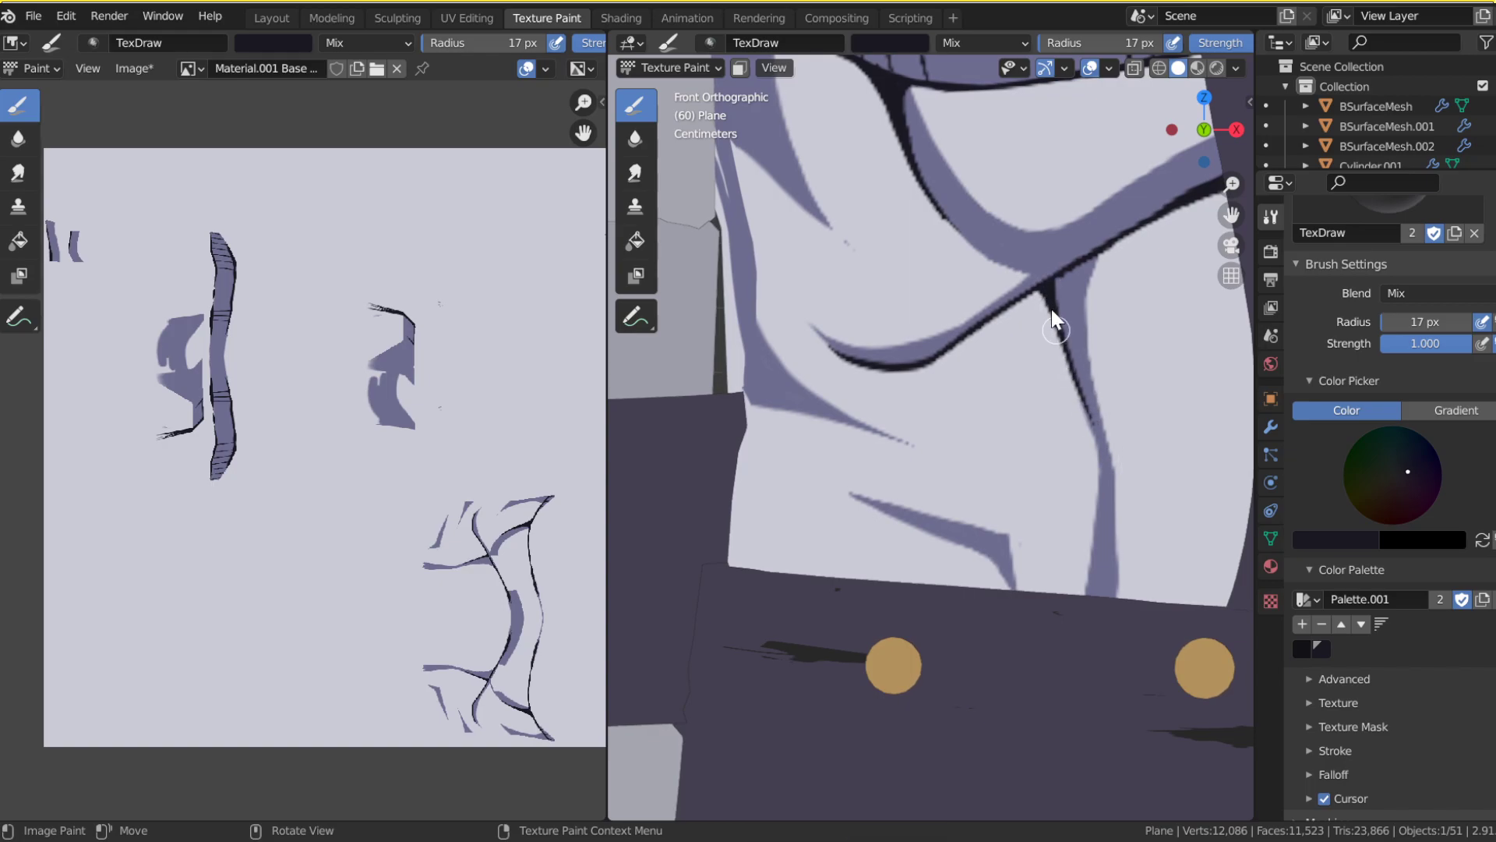
mouse_move(1054, 308)
left_mouse_down()
mouse_move(1088, 423)
mouse_move(1088, 567)
left_mouse_up()
left_click_drag(1094, 511, 1085, 620)
key("ctrl+z")
key("ctrl+z")
key("ctrl+shift+z")
key("ctrl+shift+z")
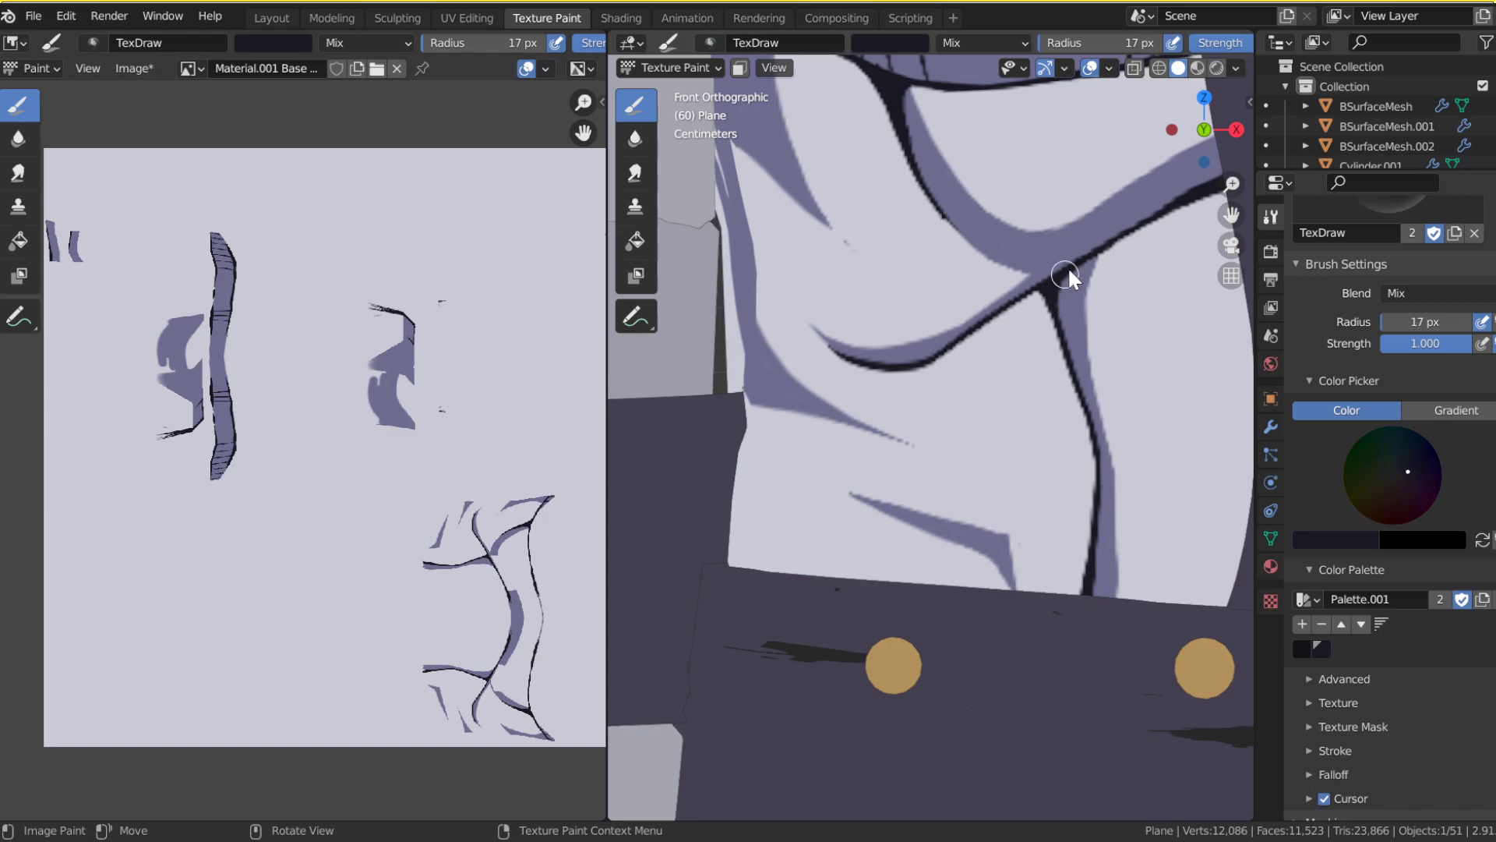
Step: Add short dark hatch strokes on the light area between the vertical abdomen fold and the center strip
scroll(1206, 241, "down", 7)
left_click_drag(1244, 199, 1238, 131)
left_click_drag(1225, 189, 1165, 176)
scroll(1078, 311, "up", 2)
left_click_drag(1088, 427, 1093, 474)
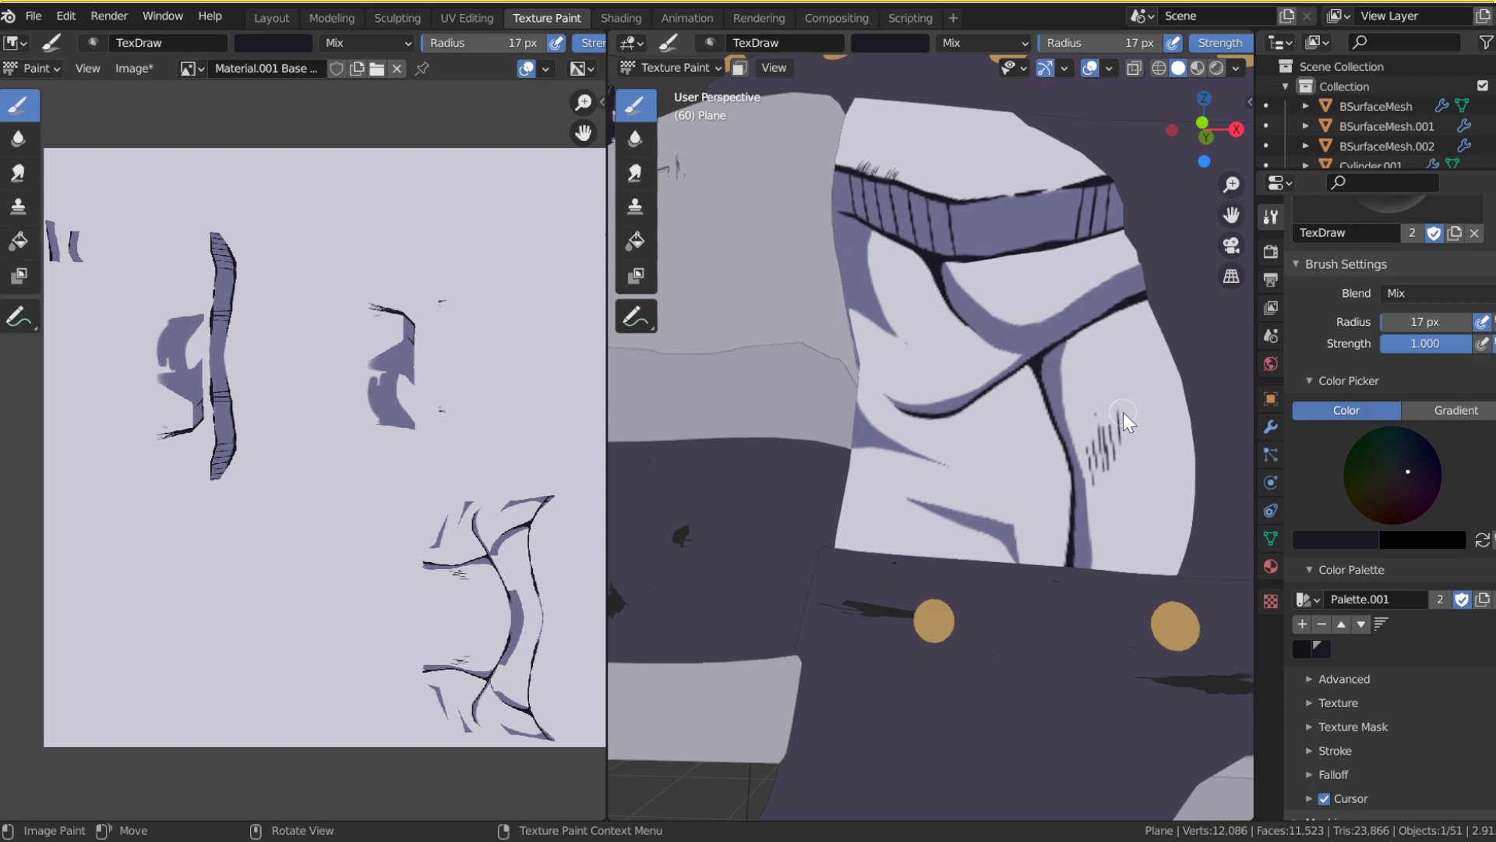
key("ctrl+z")
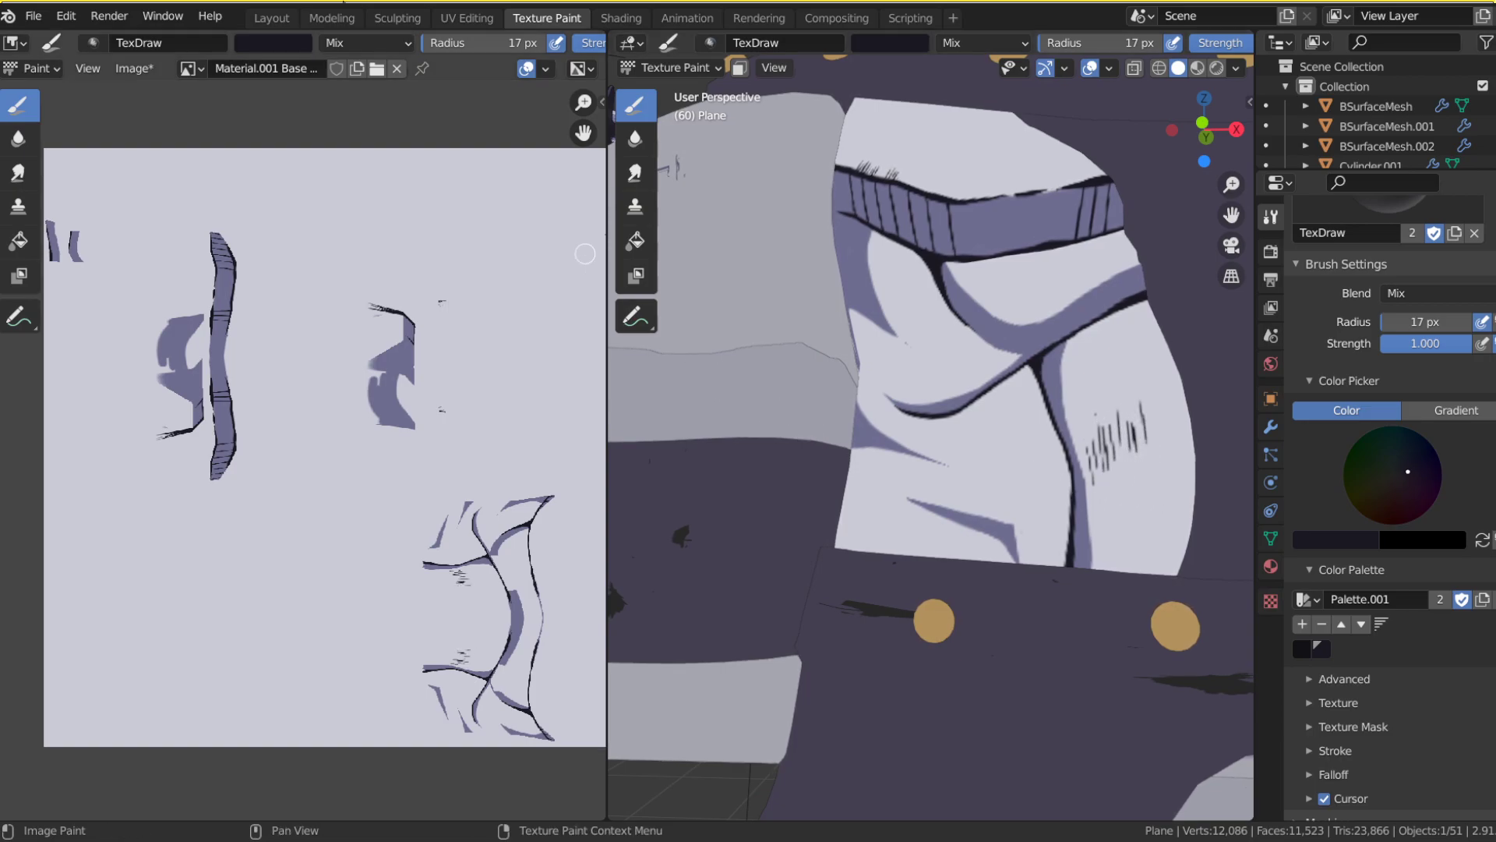
Step: Return to the Layout workspace, clear the selection, save the file and view the painted character from several angles
left_click(272, 17)
left_click(1108, 195)
left_click_drag(1225, 134, 1300, 125)
key("ctrl+s")
left_click_drag(1266, 214, 1114, 147)
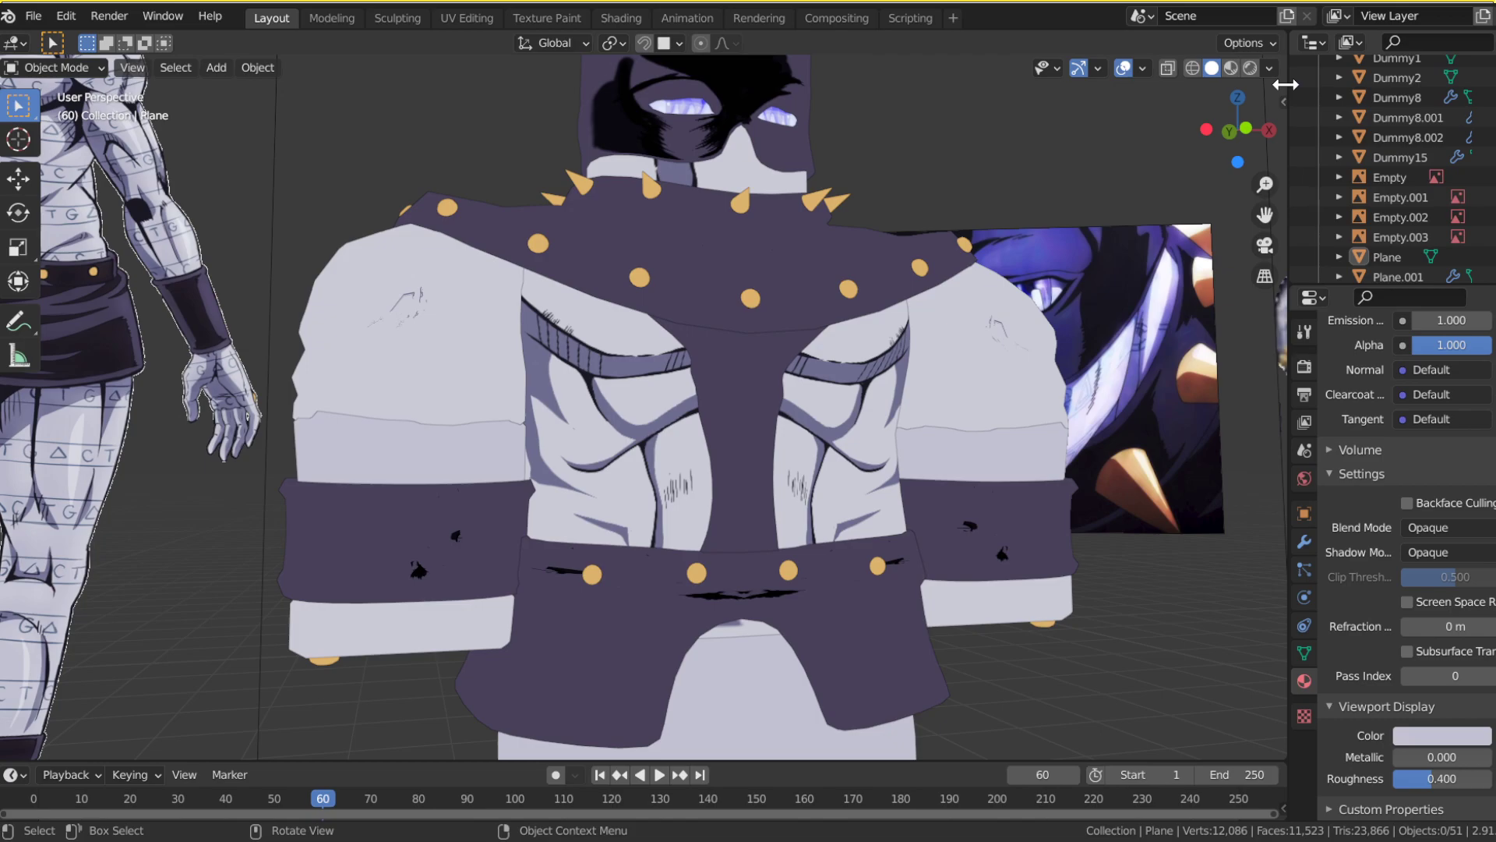
left_click_drag(1265, 181, 1169, 415)
left_click_drag(1237, 130, 1112, 160)
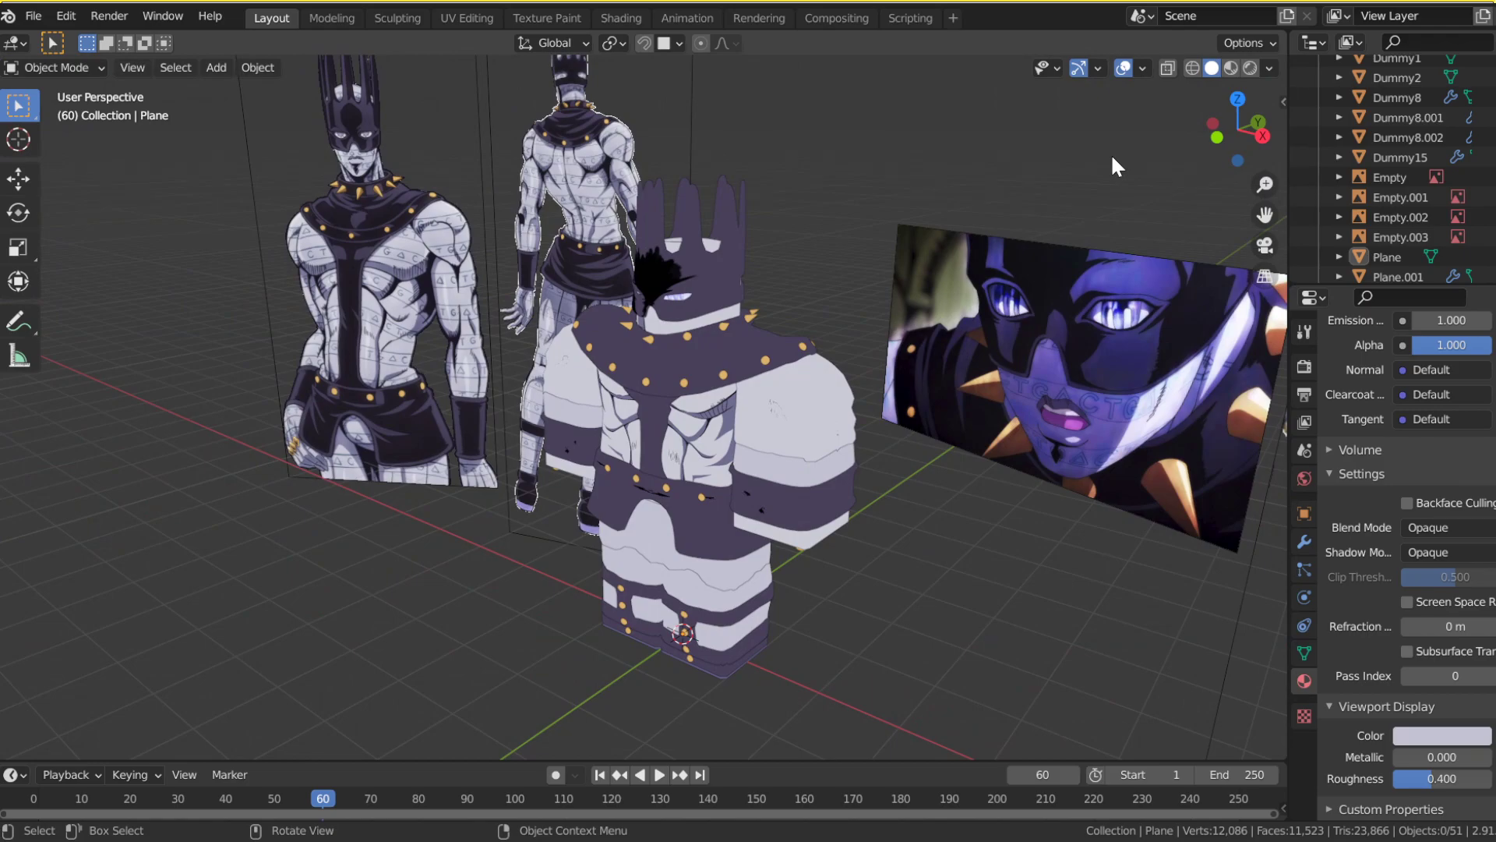
left_click_drag(1238, 128, 848, 164)
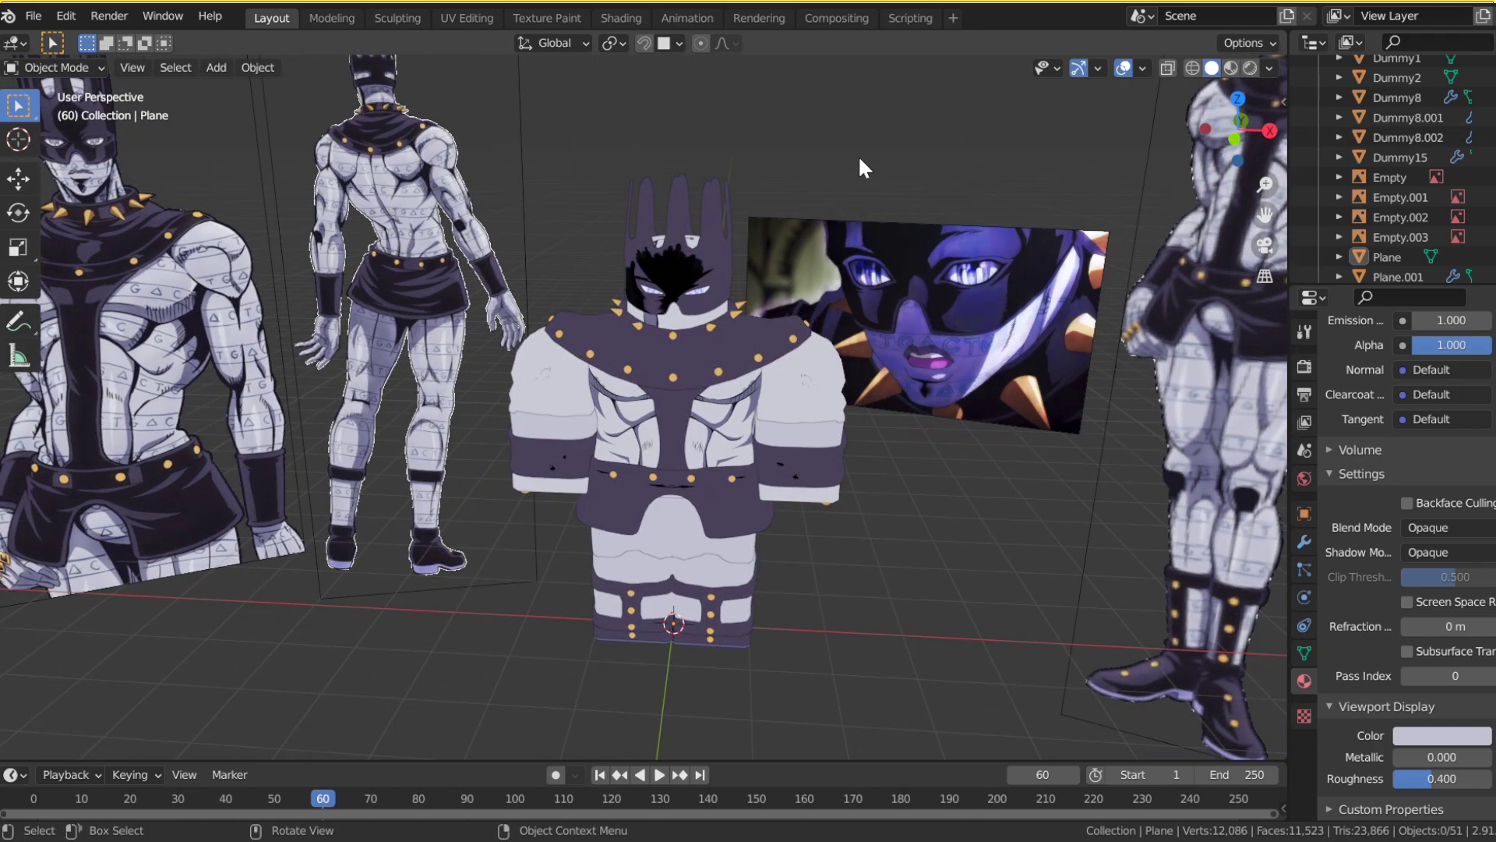